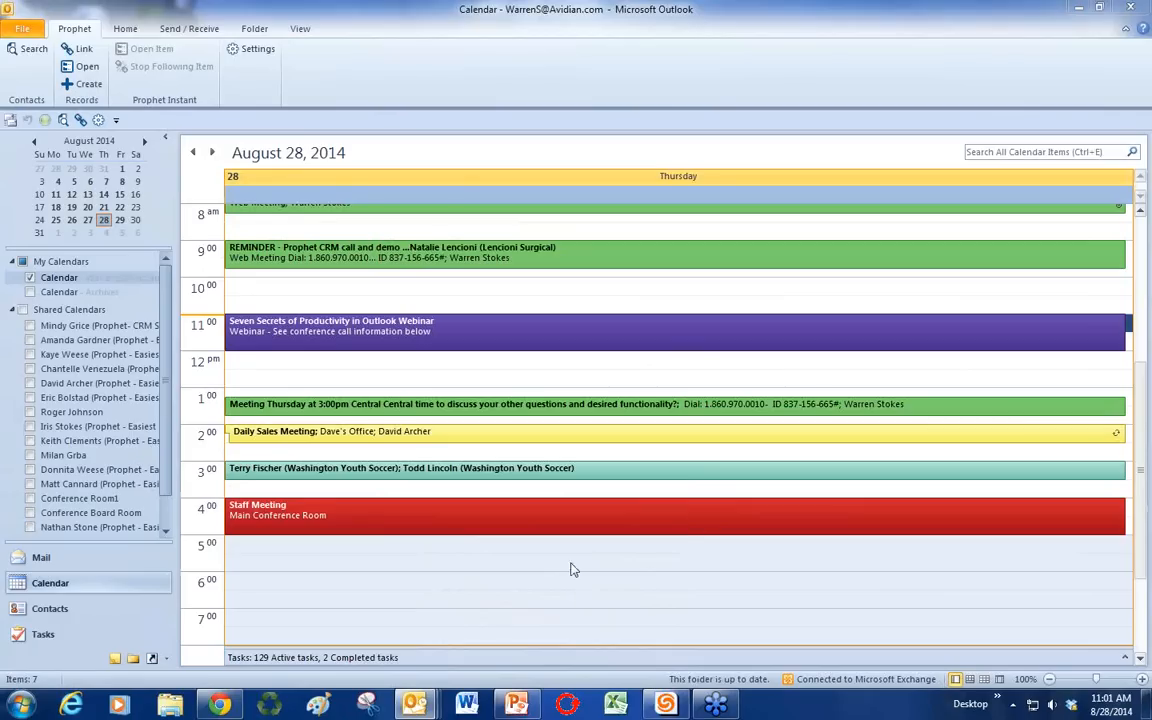
Step: In the Thursday, August 28, 2014 day view, select an evening slot and scroll up toward morning
click(571, 566)
scroll(571, 568, up, 1)
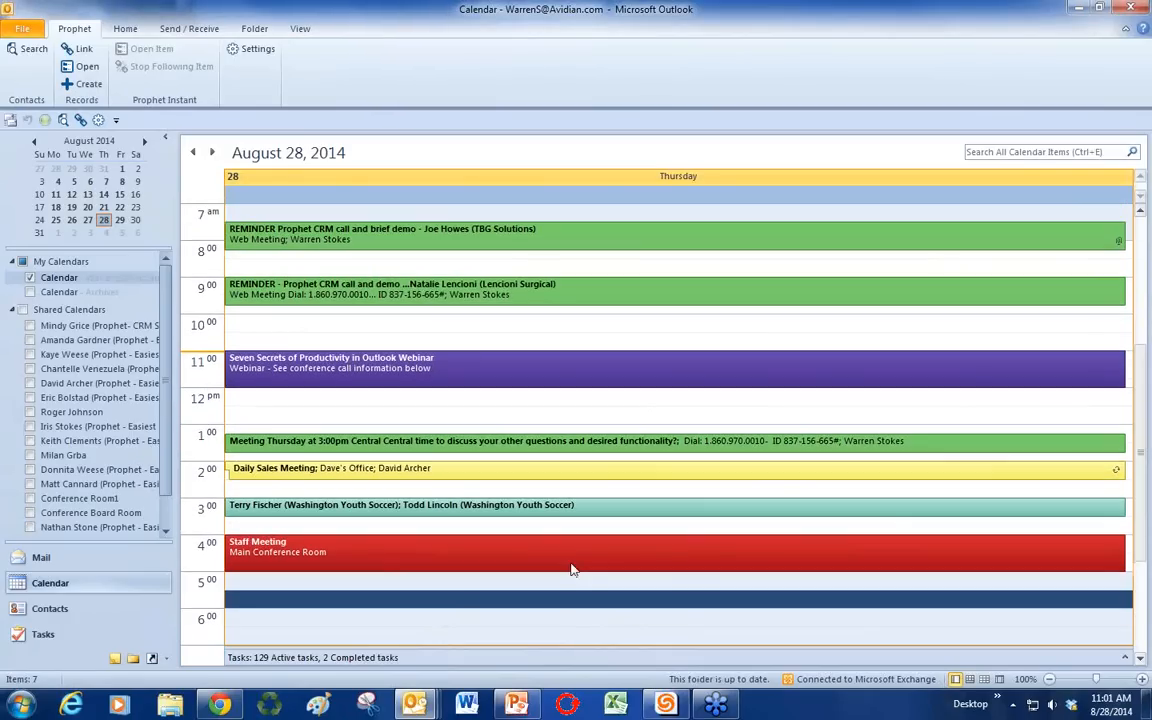
Step: Switch the calendar to the Work Week view for August 25–29, 2014
click(124, 30)
click(266, 72)
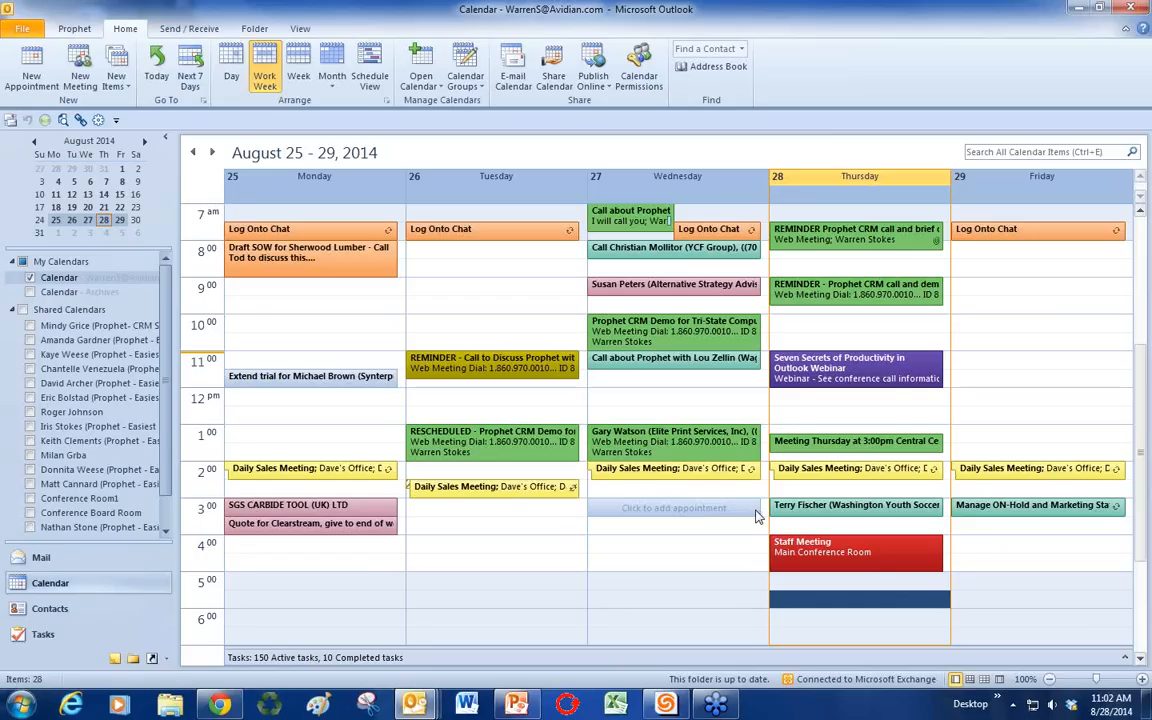
Step: Create a Thursday 10 AM appointment titled Example and tag it with the Webinar category
double_click(849, 325)
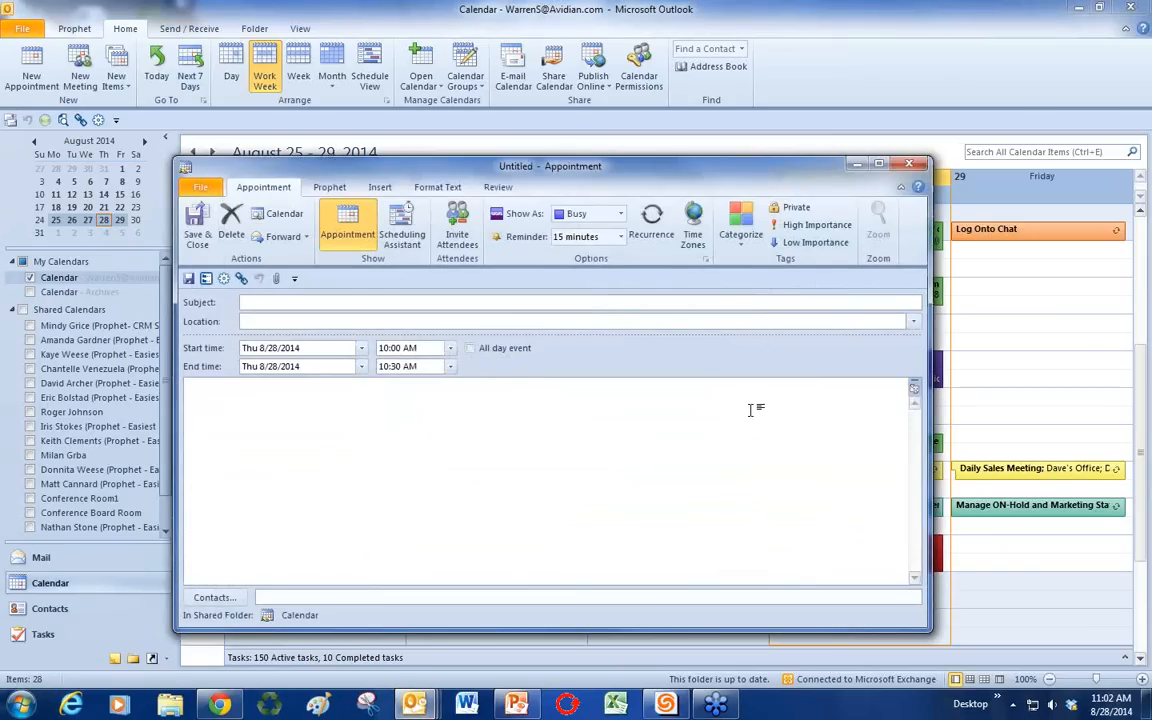
text(Example)
click(742, 240)
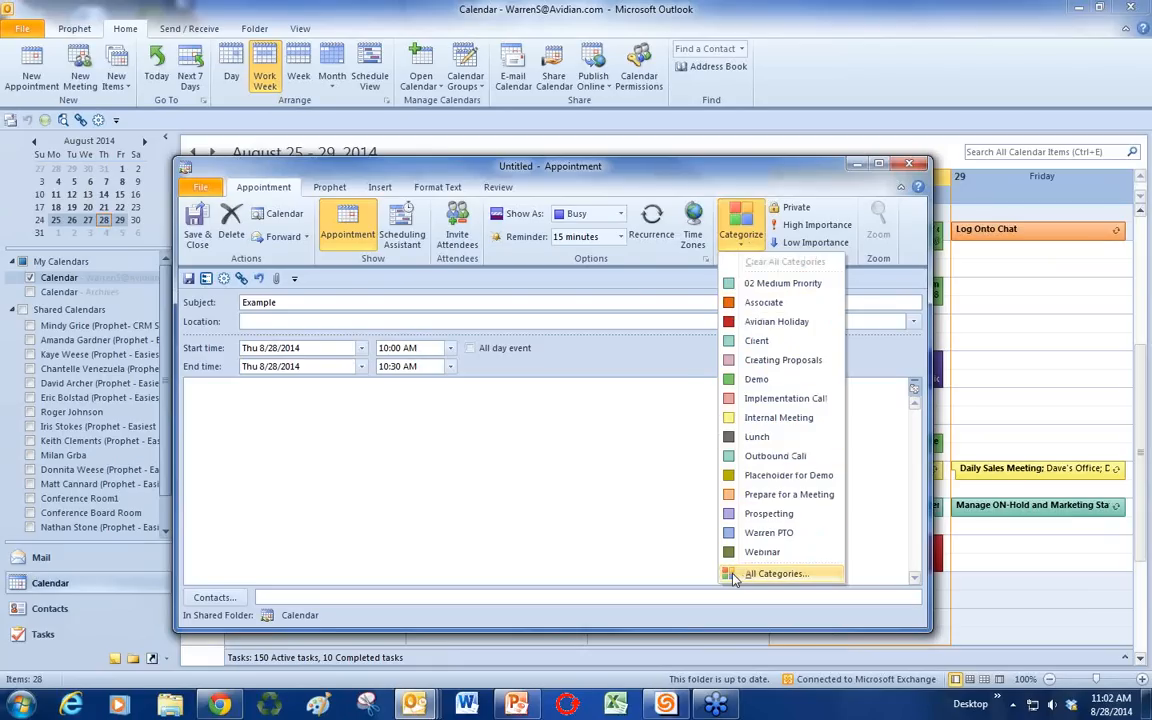
click(775, 573)
scroll(659, 393, down, 3)
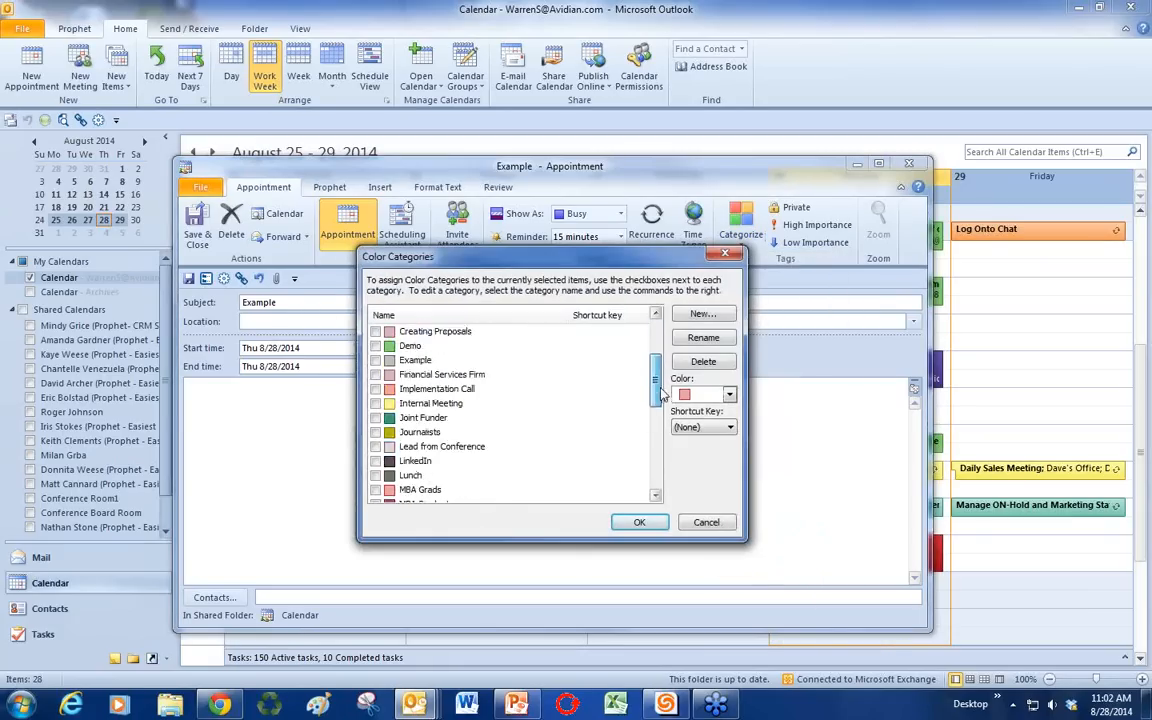
scroll(659, 393, down, 6)
scroll(667, 343, up, 8)
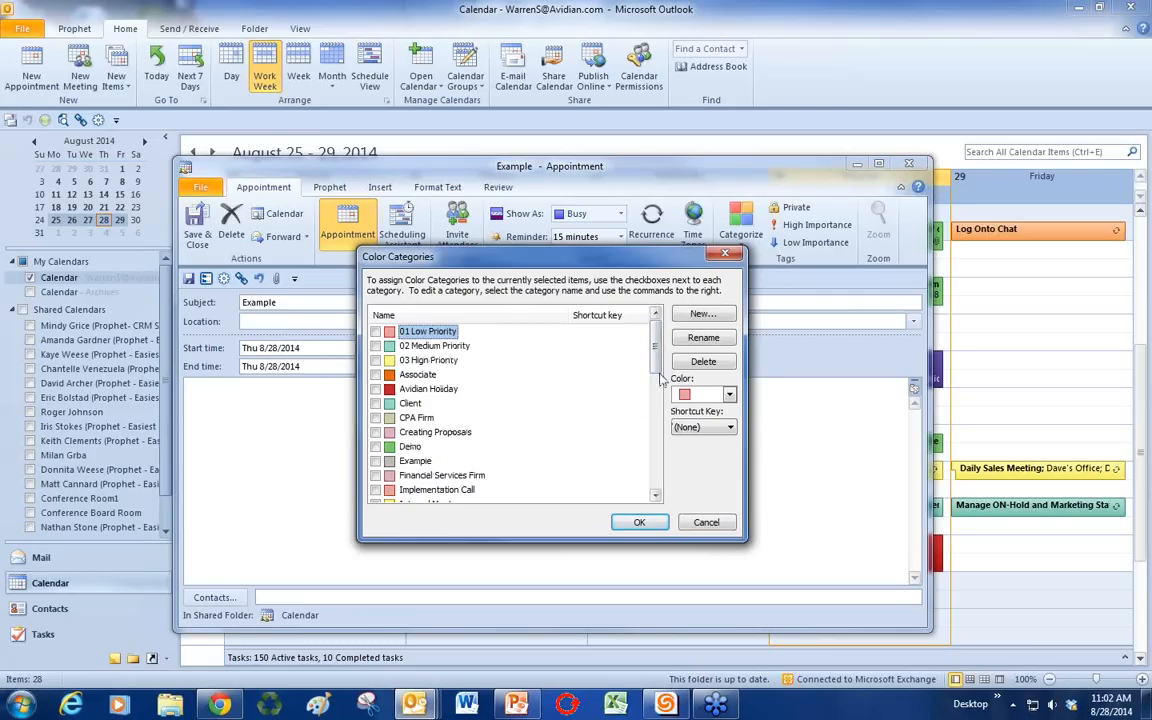
scroll(656, 427, down, 4)
drag(656, 427, 656, 481)
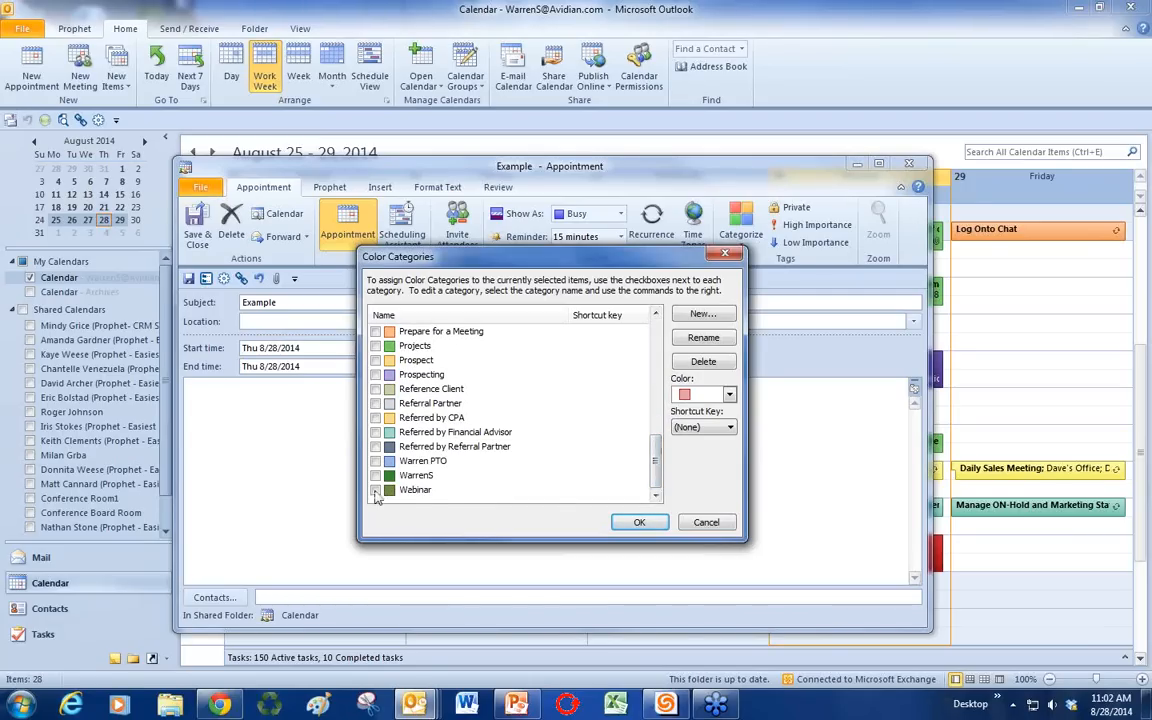
click(376, 491)
click(639, 522)
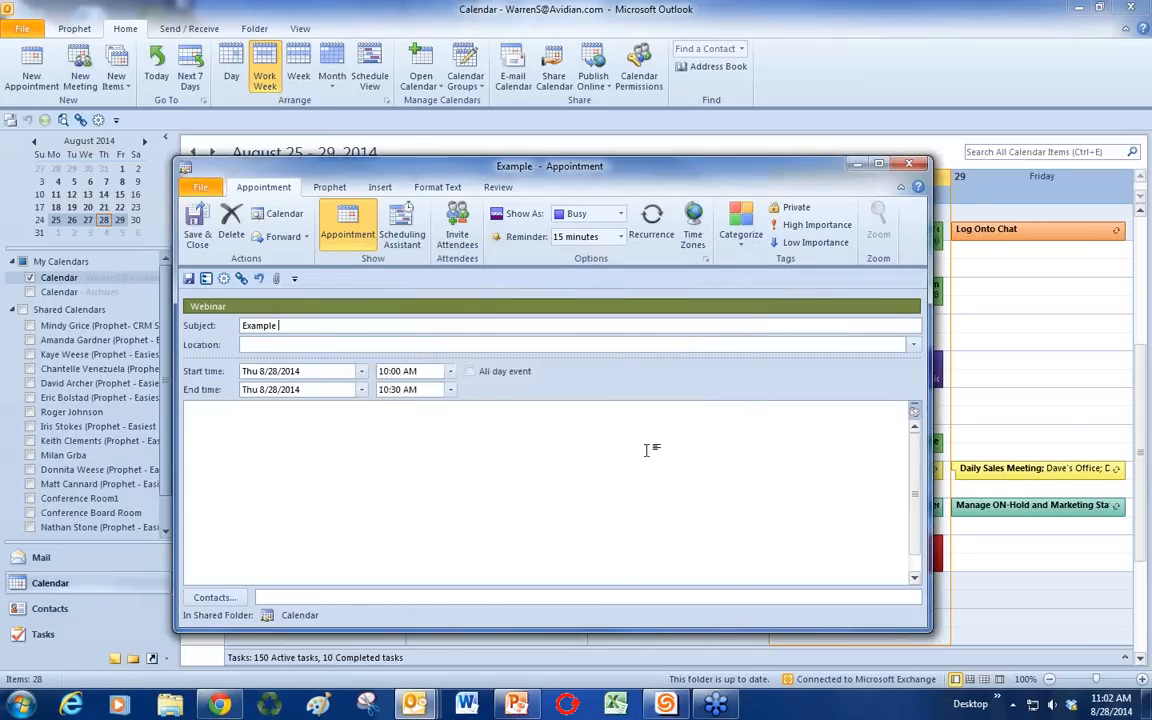
Step: Add the Associate category, save and close the appointment, then bring the contact form over the calendar
click(740, 228)
click(726, 303)
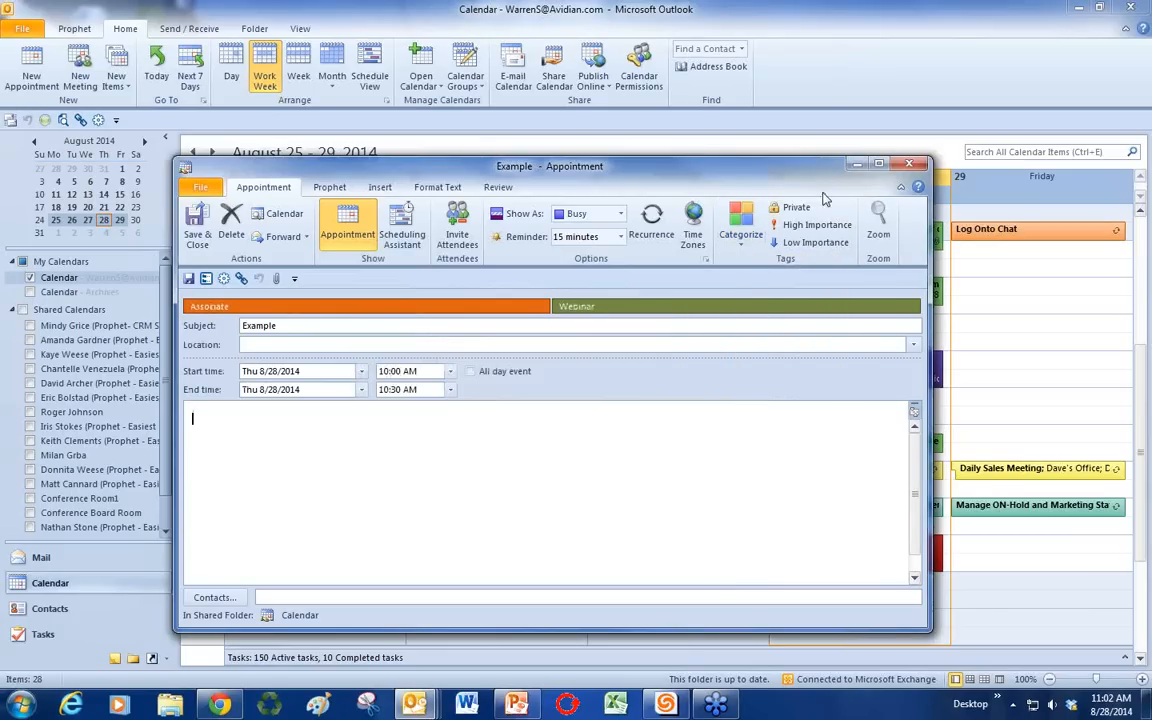
click(195, 230)
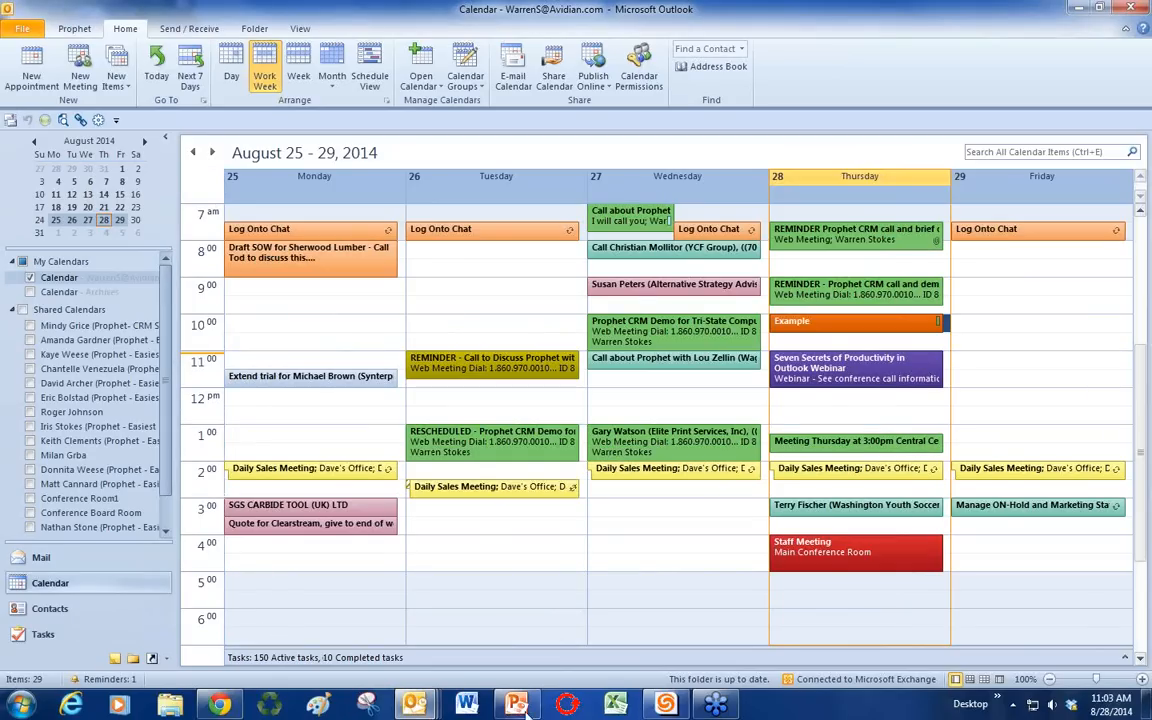
mouse_move(432, 712)
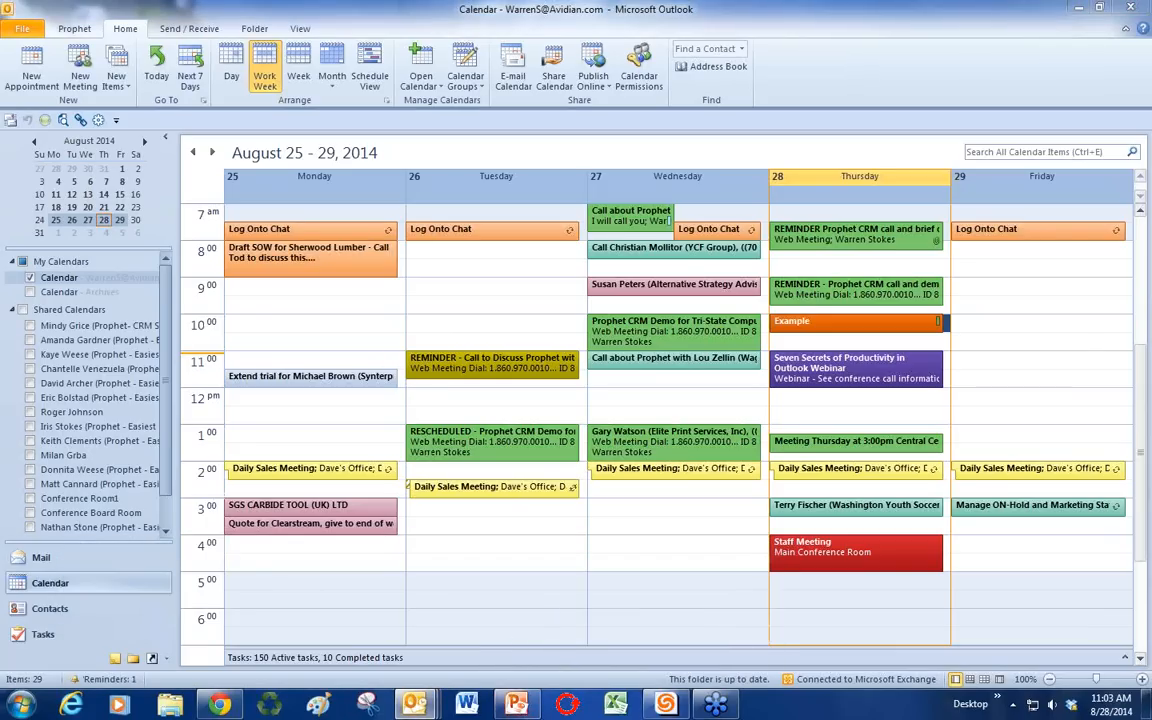
drag(1150, 156, 593, 156)
Step: Review the contact's full colour categories list and close it without changes
click(665, 455)
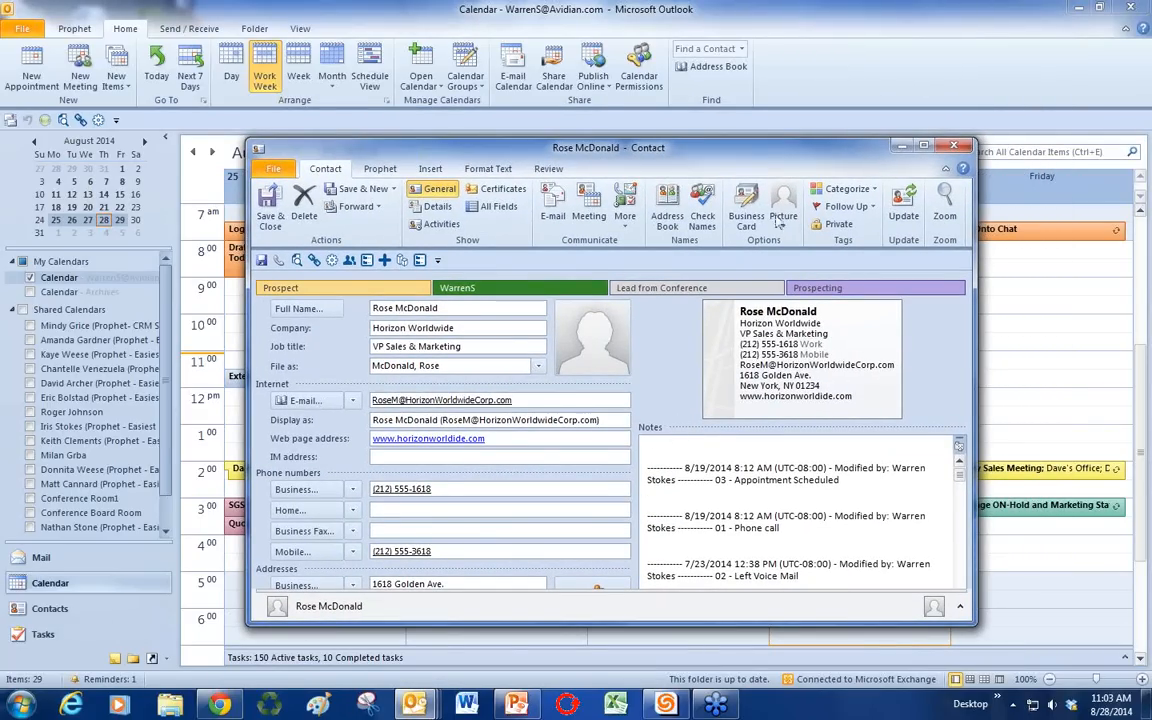
click(815, 191)
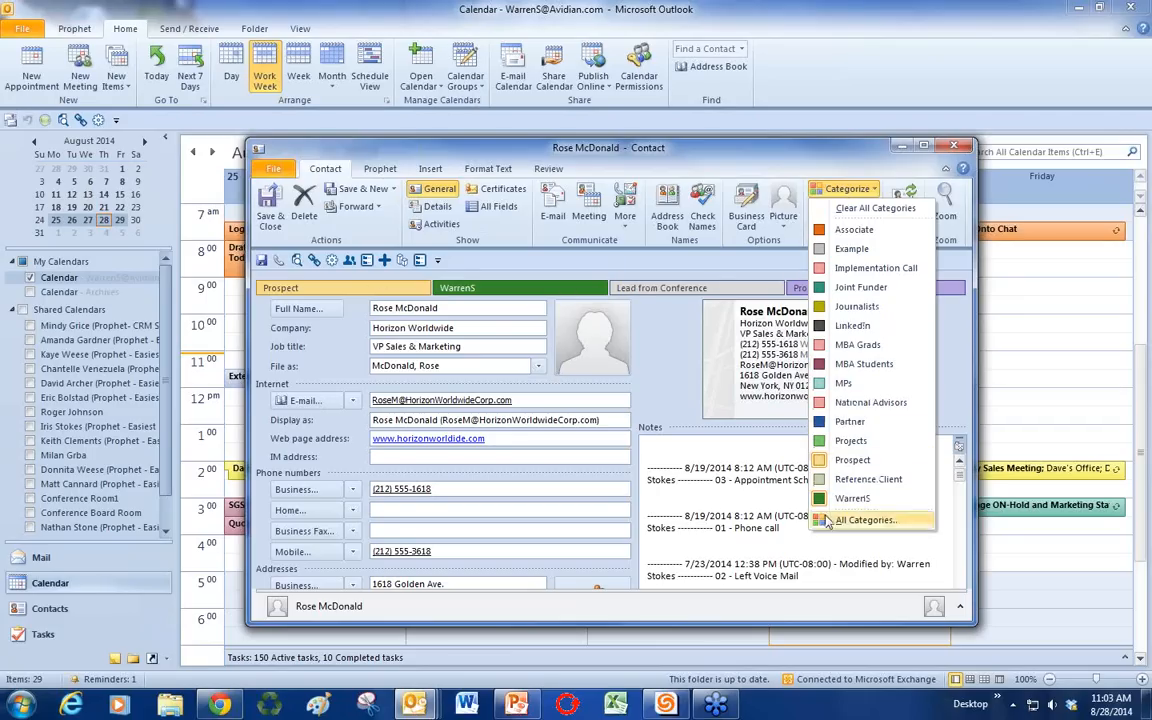
click(862, 520)
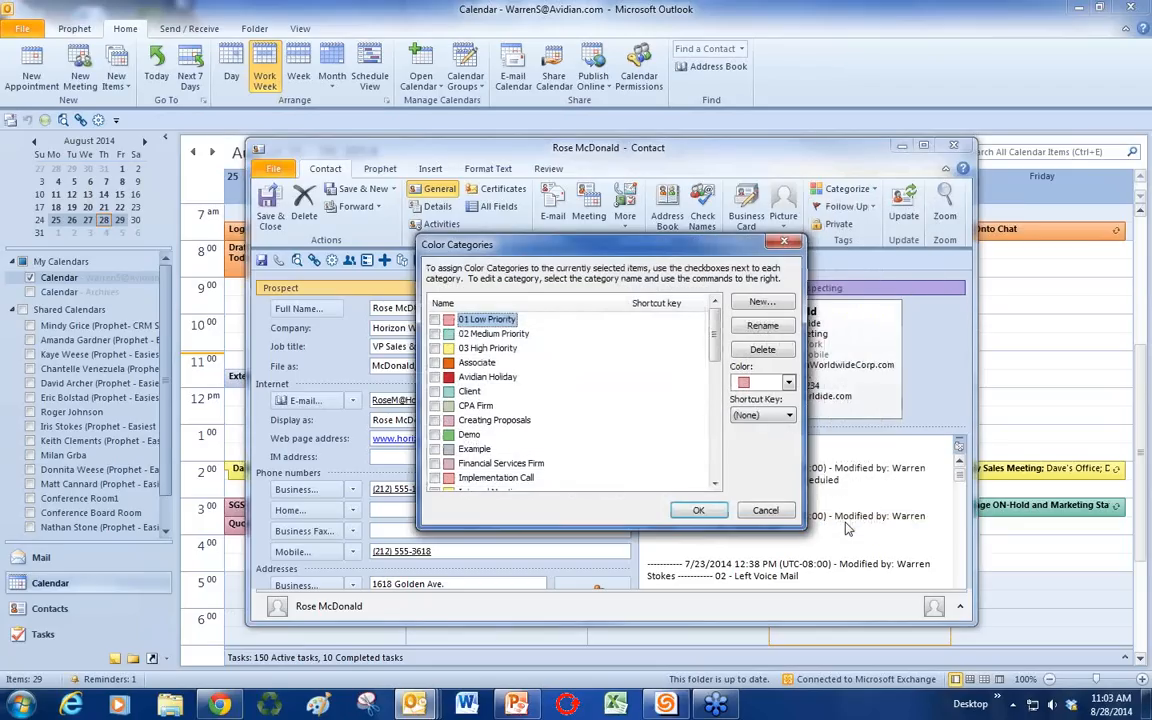
scroll(643, 400, down, 4)
scroll(643, 400, up, 4)
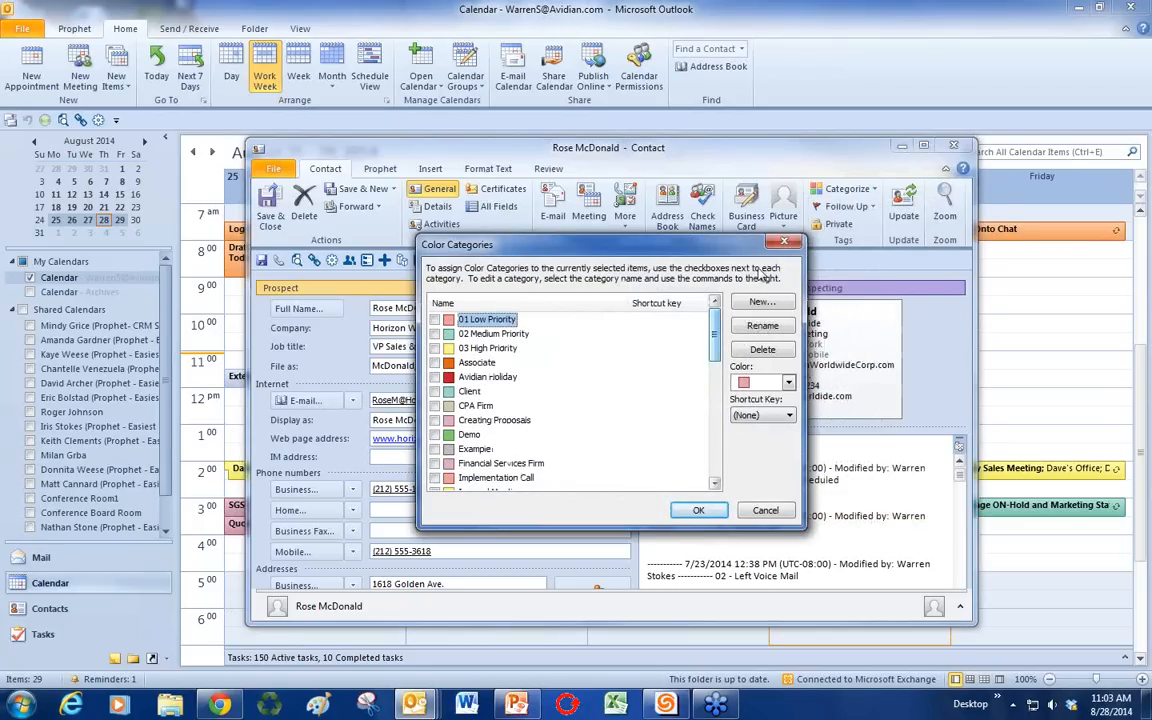
click(789, 244)
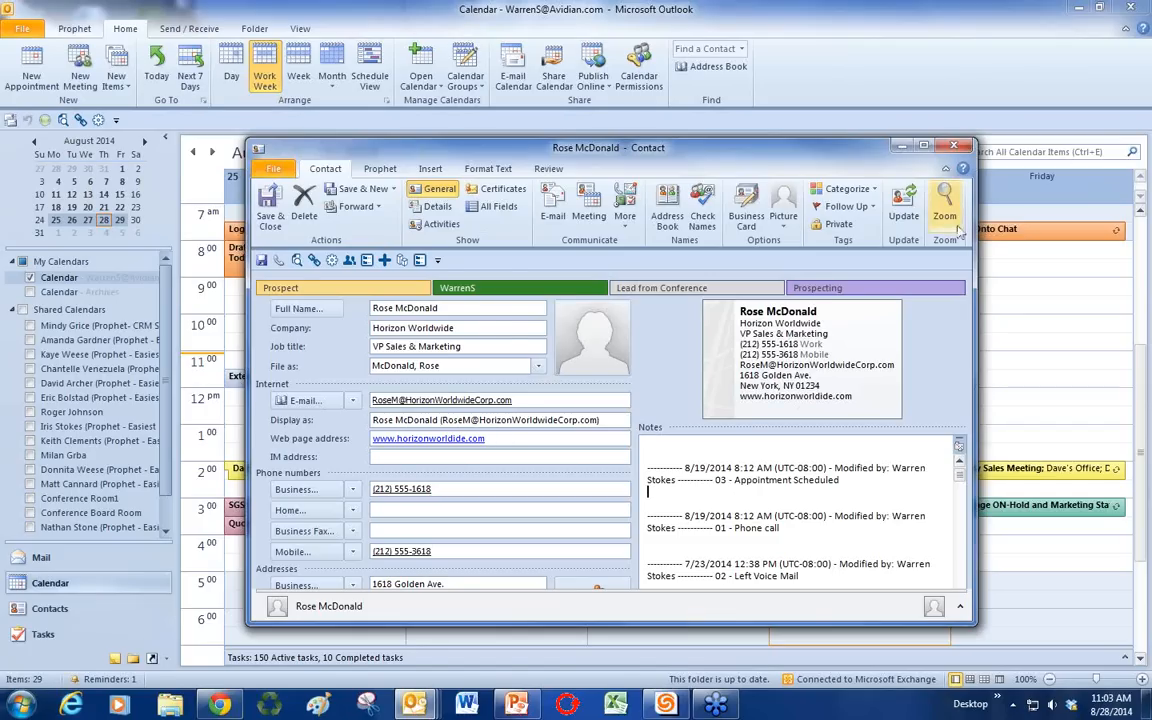
Step: Close the contact without saving and switch to the To-Do task list
click(952, 148)
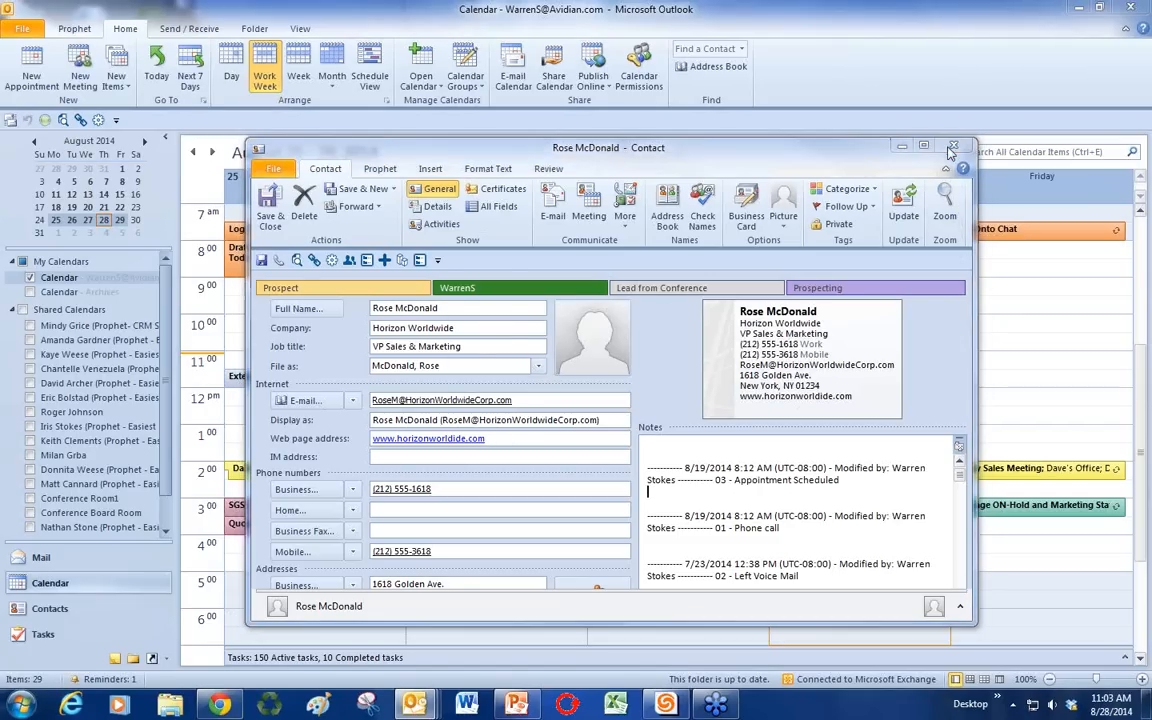
click(577, 393)
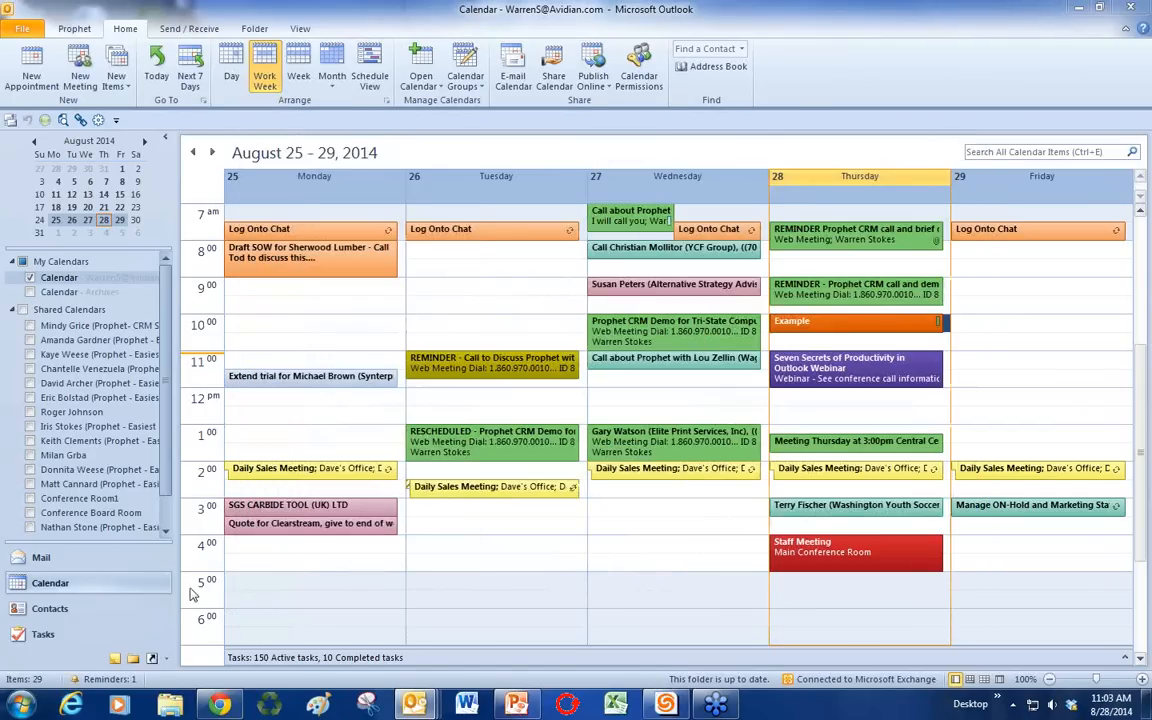
click(42, 633)
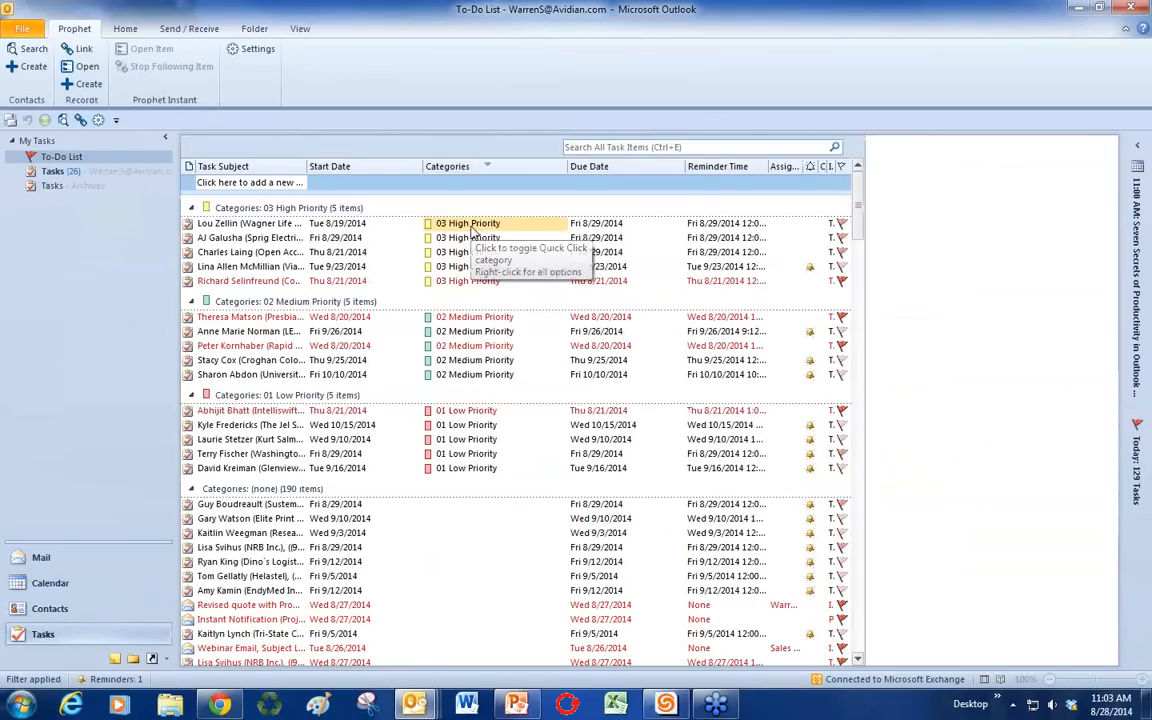
Step: Browse Calendar and Contacts, then clear the 03 High Priority category from the first task
click(58, 585)
click(63, 608)
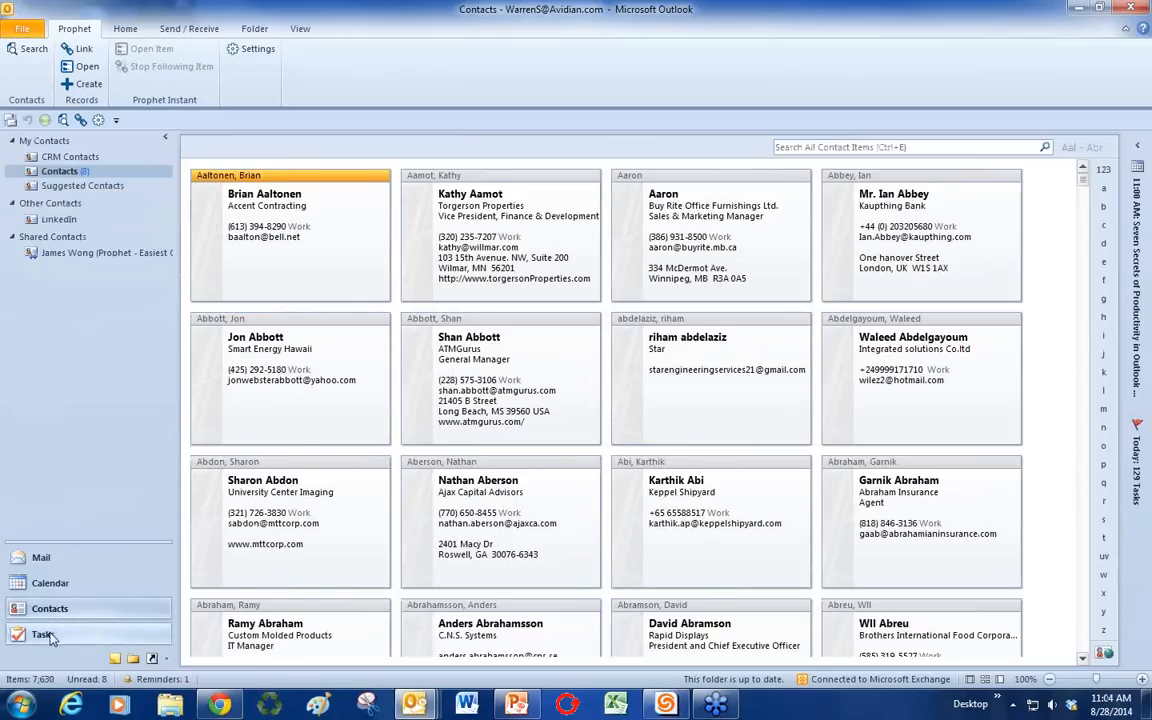
click(45, 634)
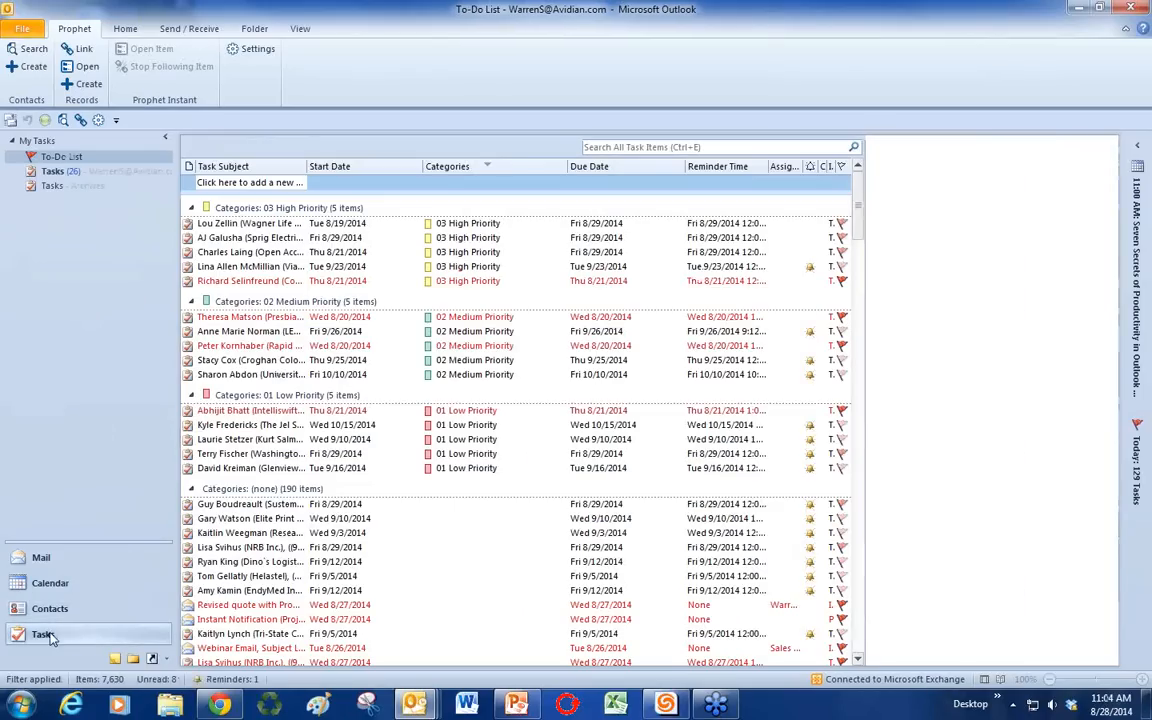
click(463, 227)
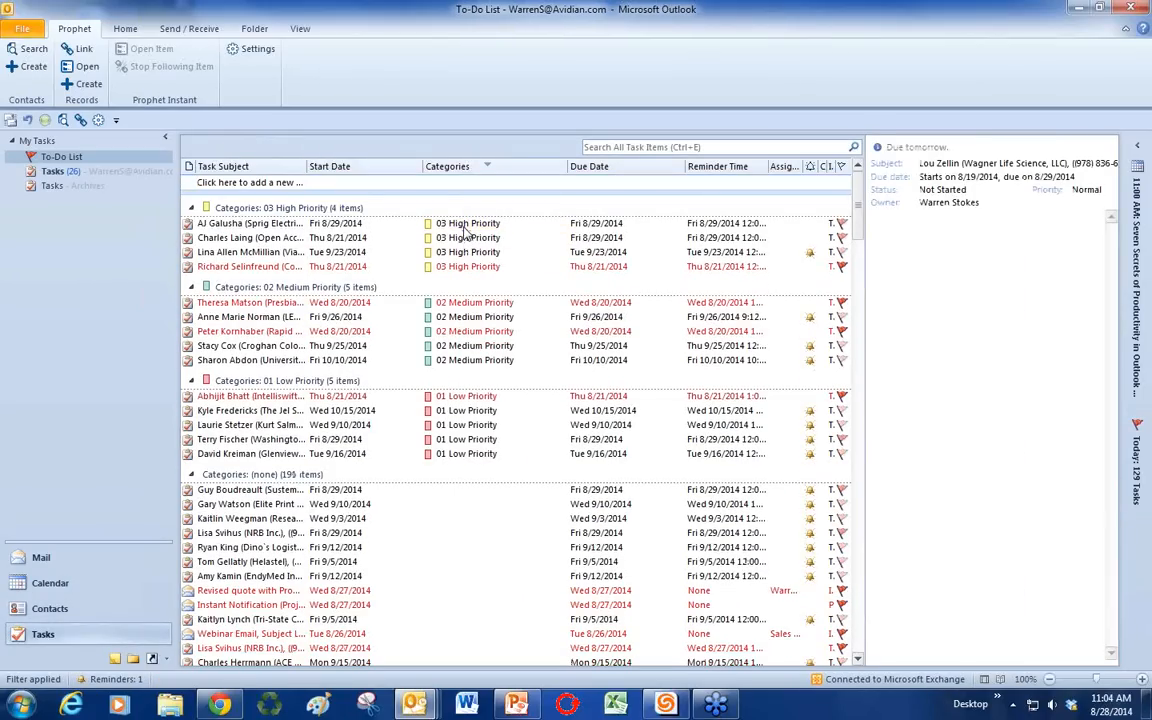
Step: Open and close two high-priority tasks without saving, then return to the weekly calendar
double_click(228, 224)
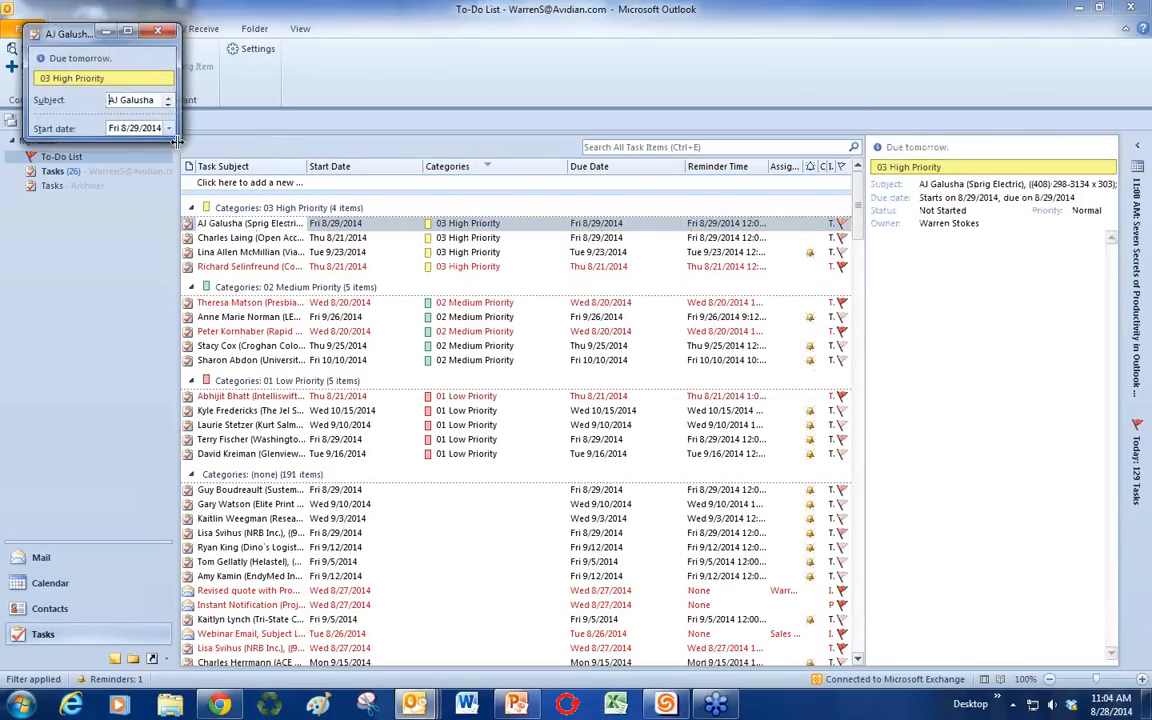
click(157, 32)
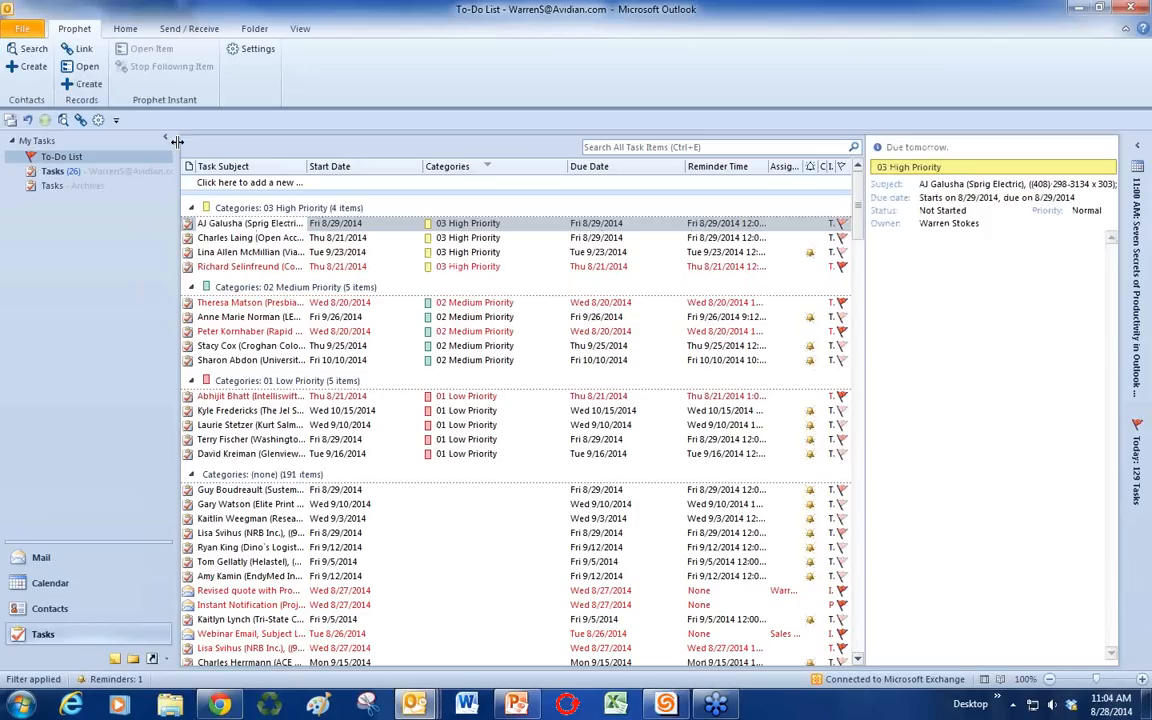
double_click(263, 252)
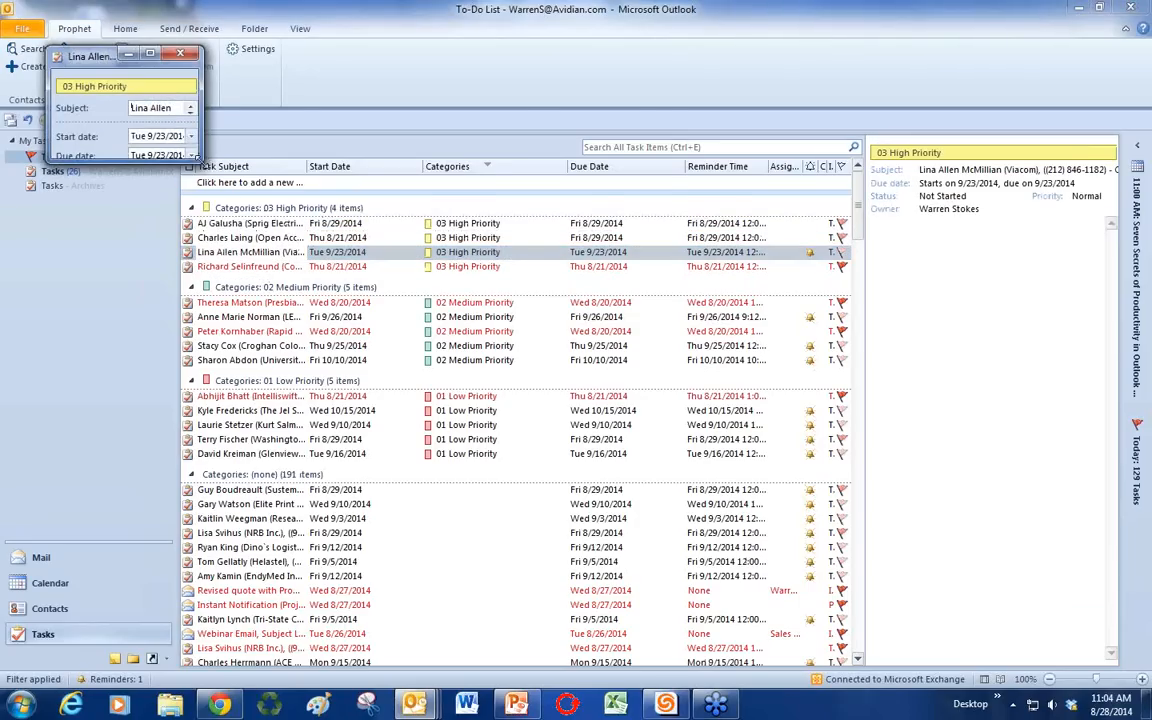
drag(199, 160, 703, 480)
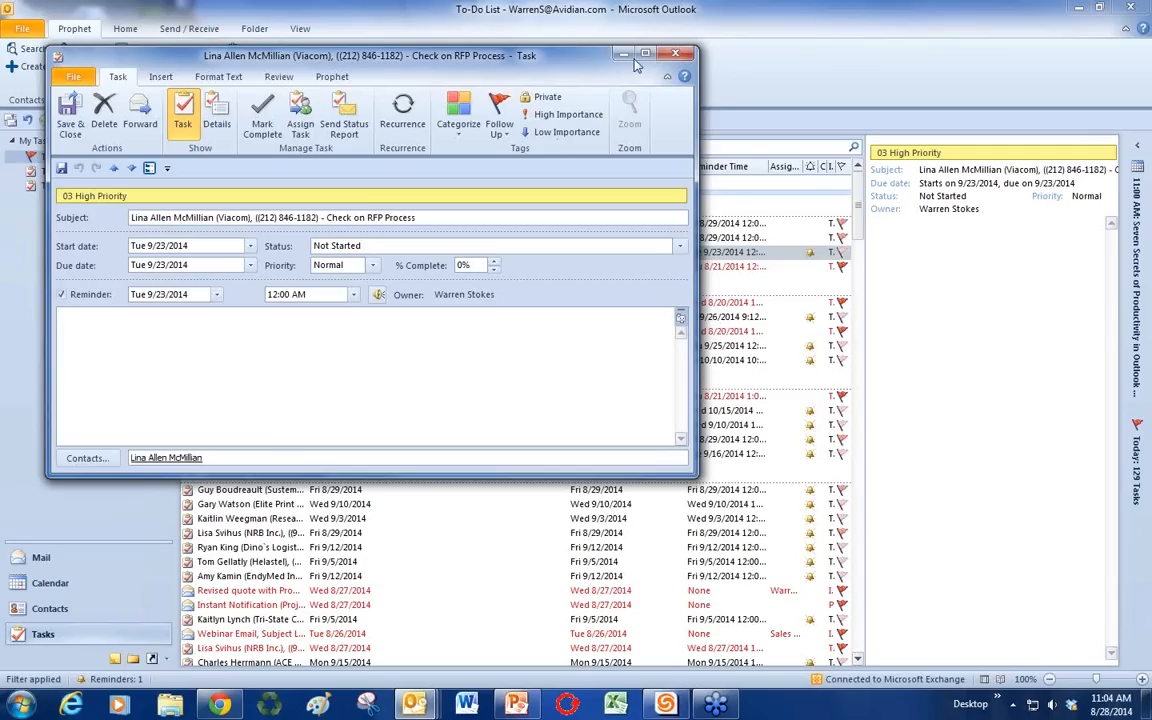
click(676, 54)
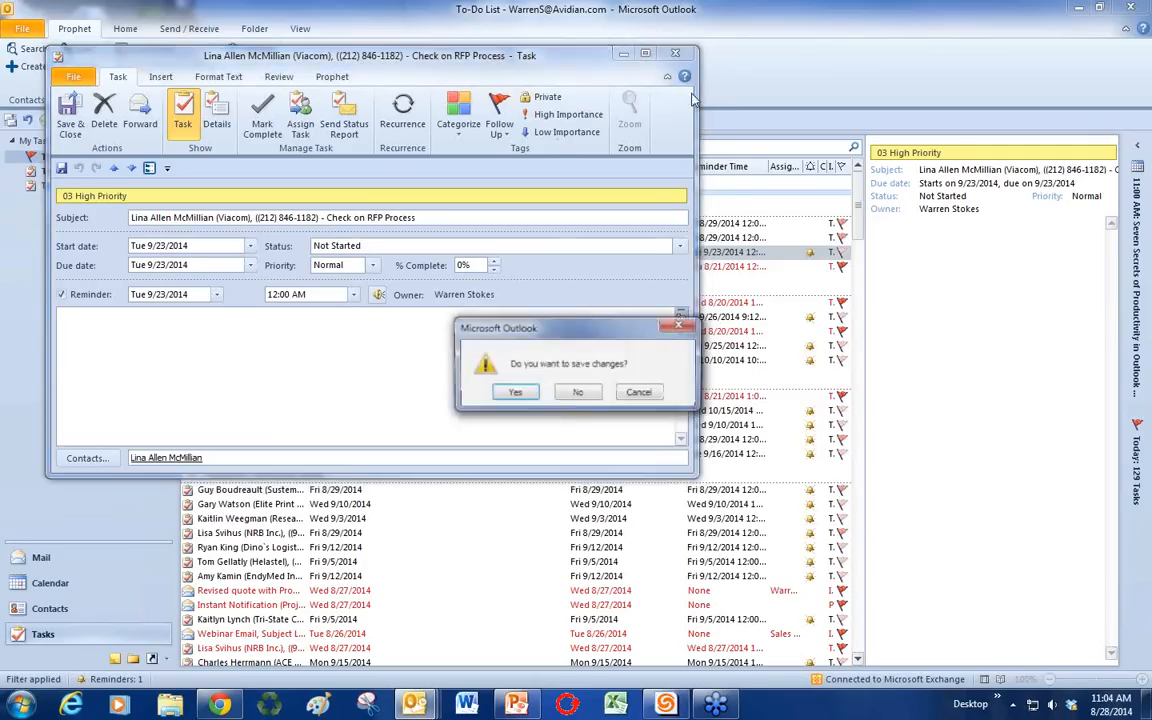
click(599, 391)
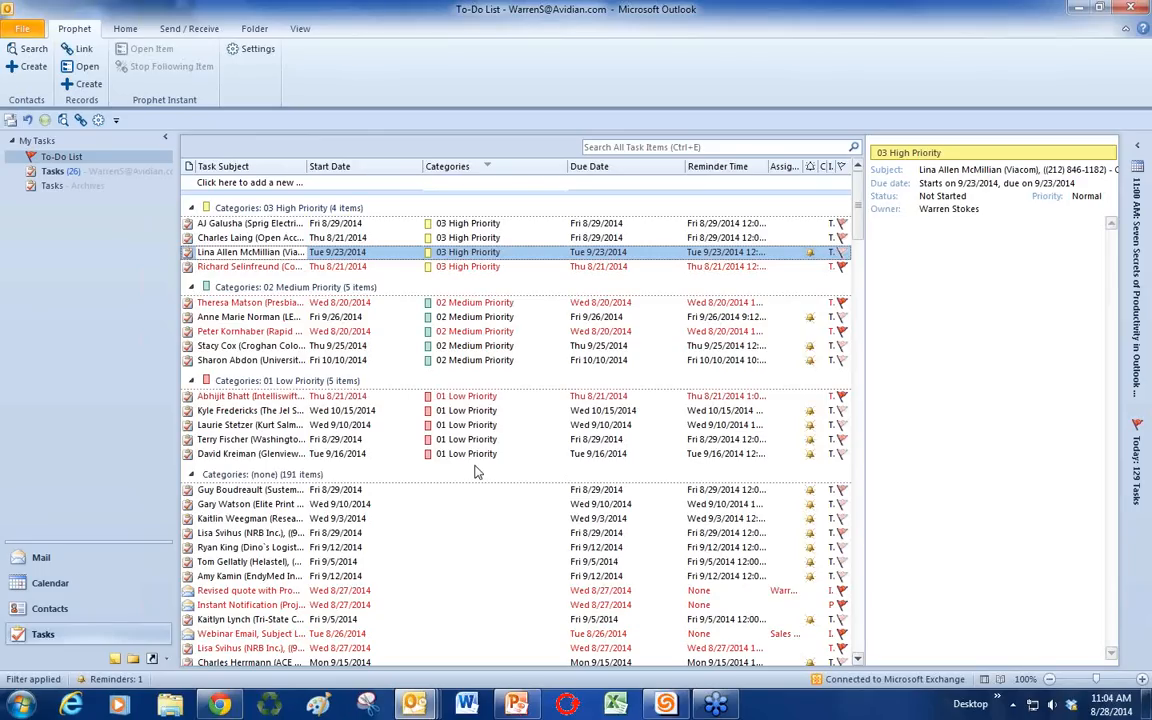
click(57, 589)
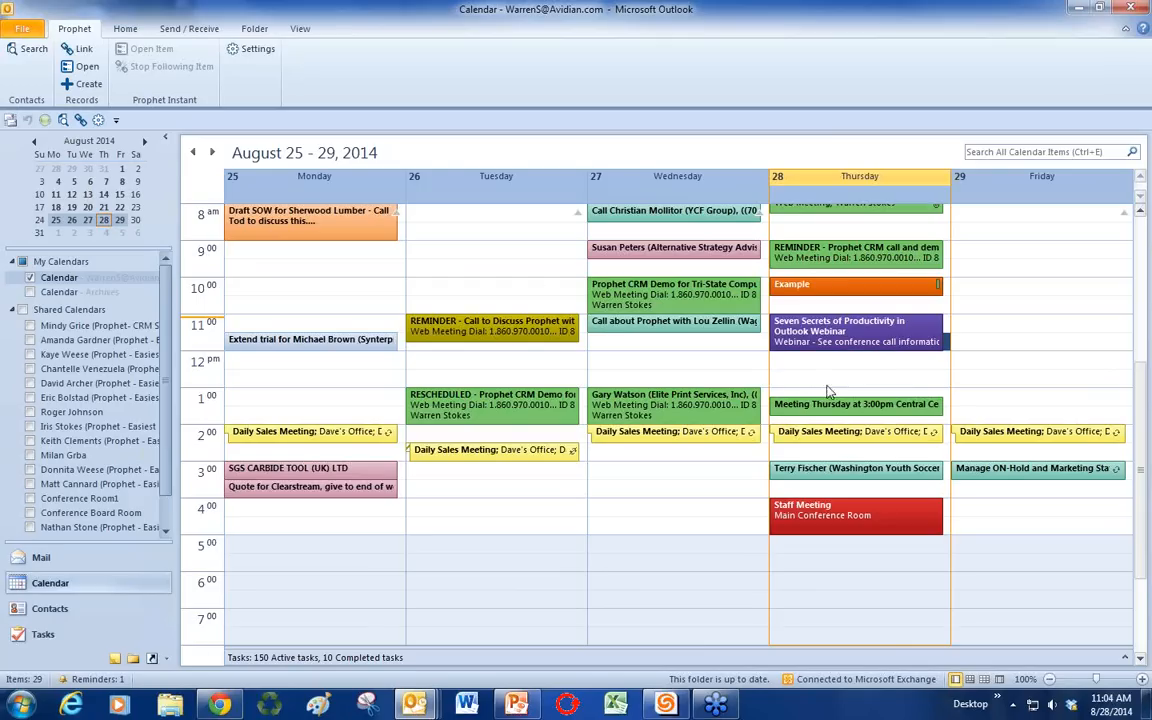
Step: Add a Thursday Webinar appointment from 12:30 to 1:30 PM
double_click(820, 372)
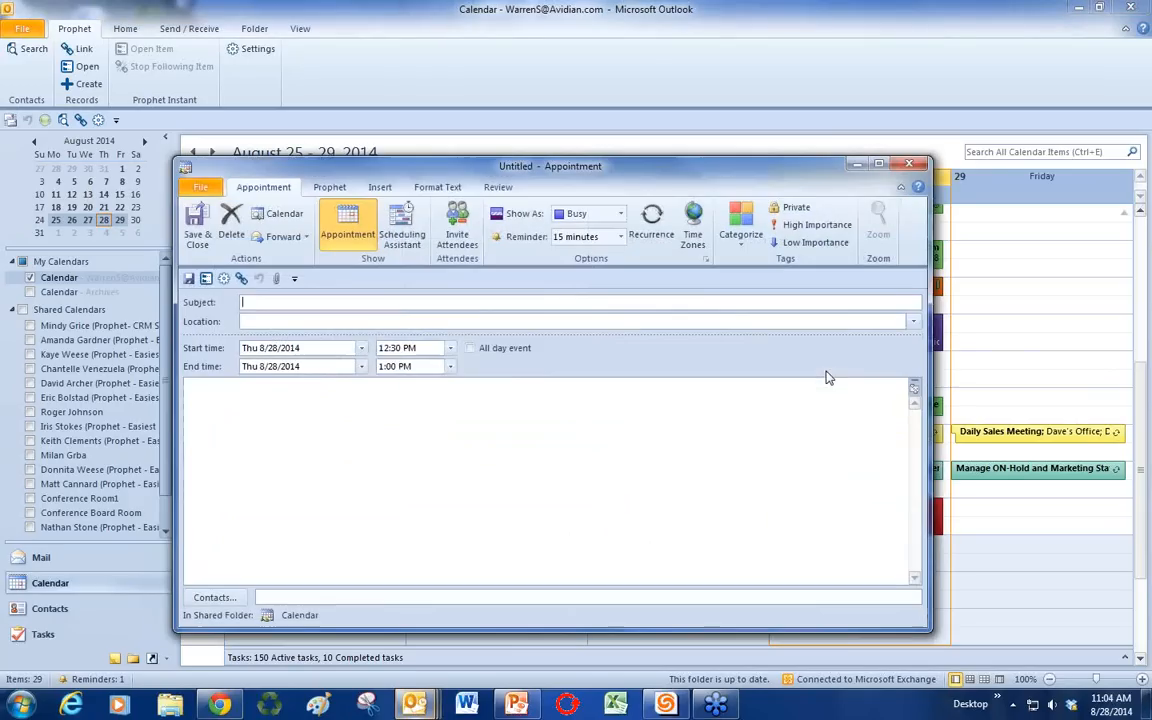
text(Webinar)
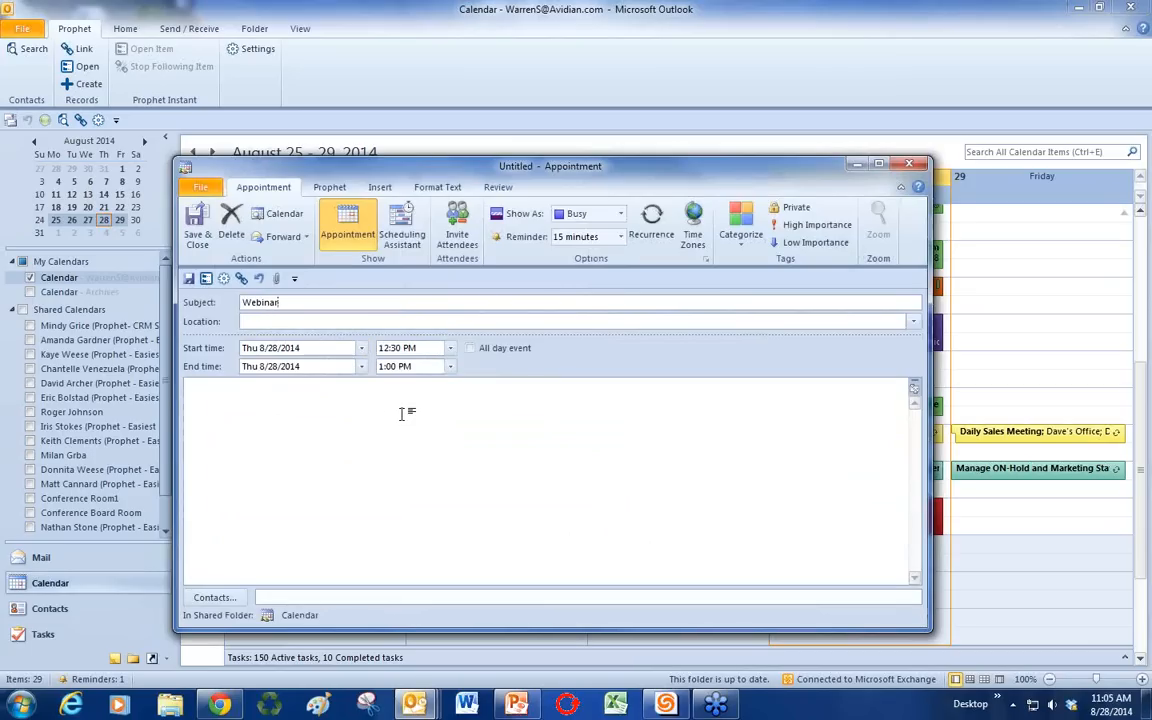
click(450, 366)
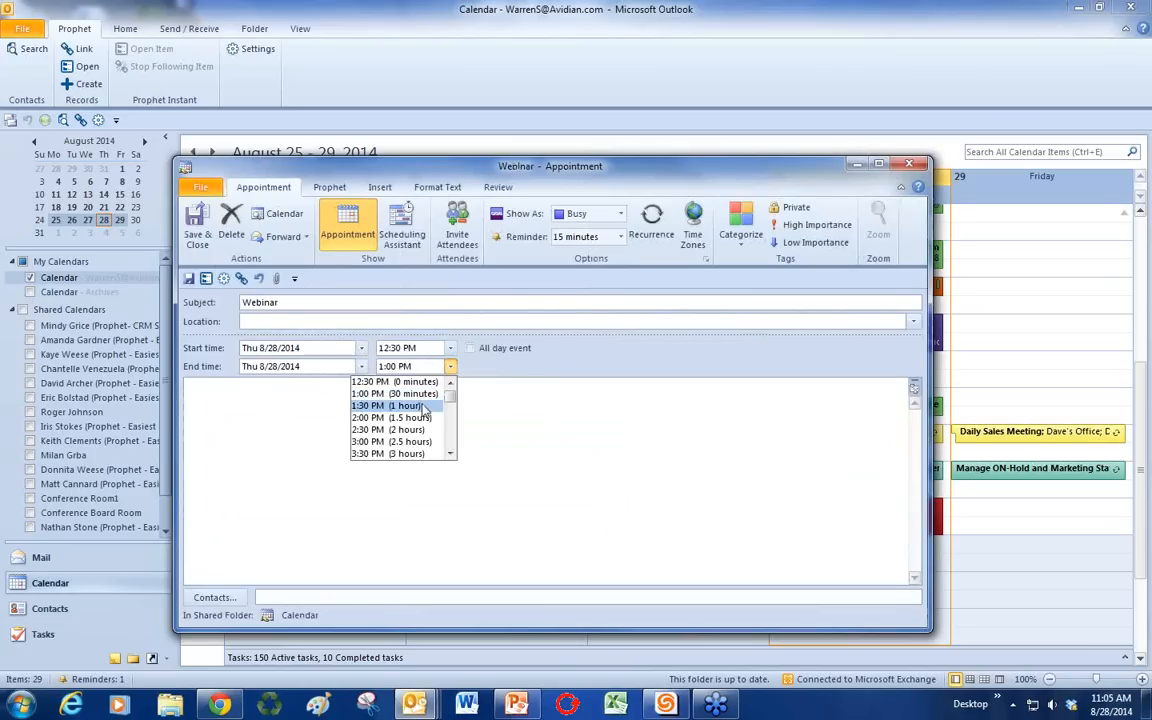
click(424, 406)
click(197, 232)
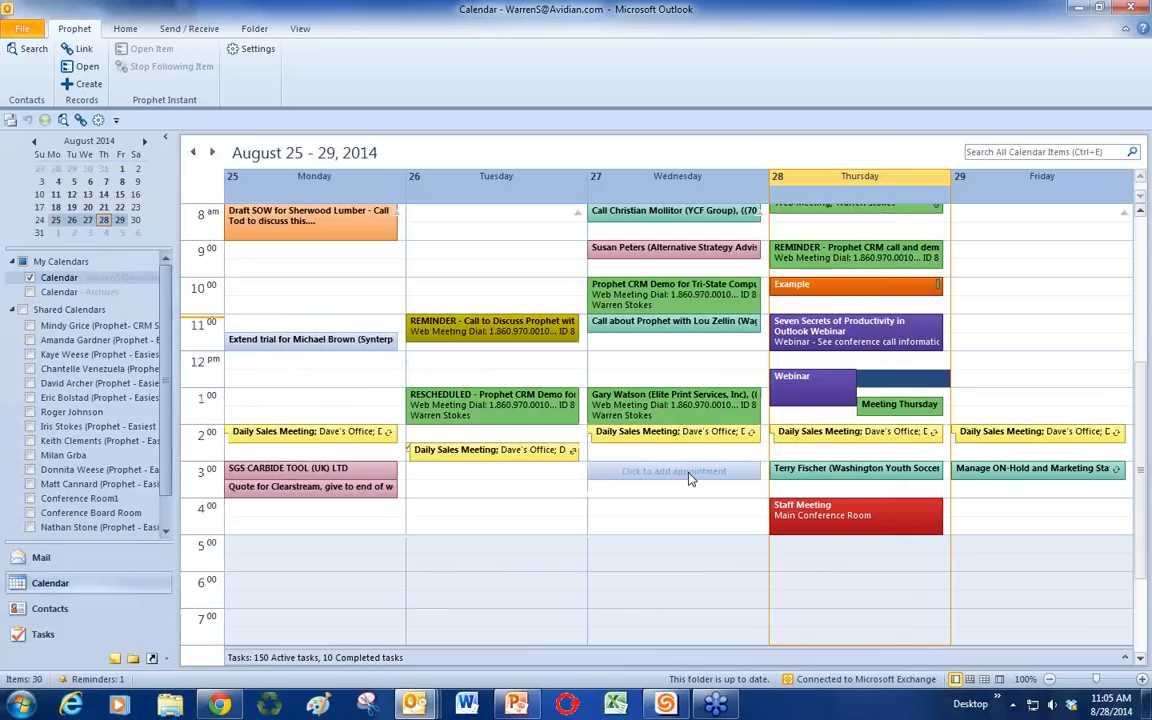
Step: Add a Thursday Staff Meeting appointment from 1:30 to 2:30 PM
double_click(803, 418)
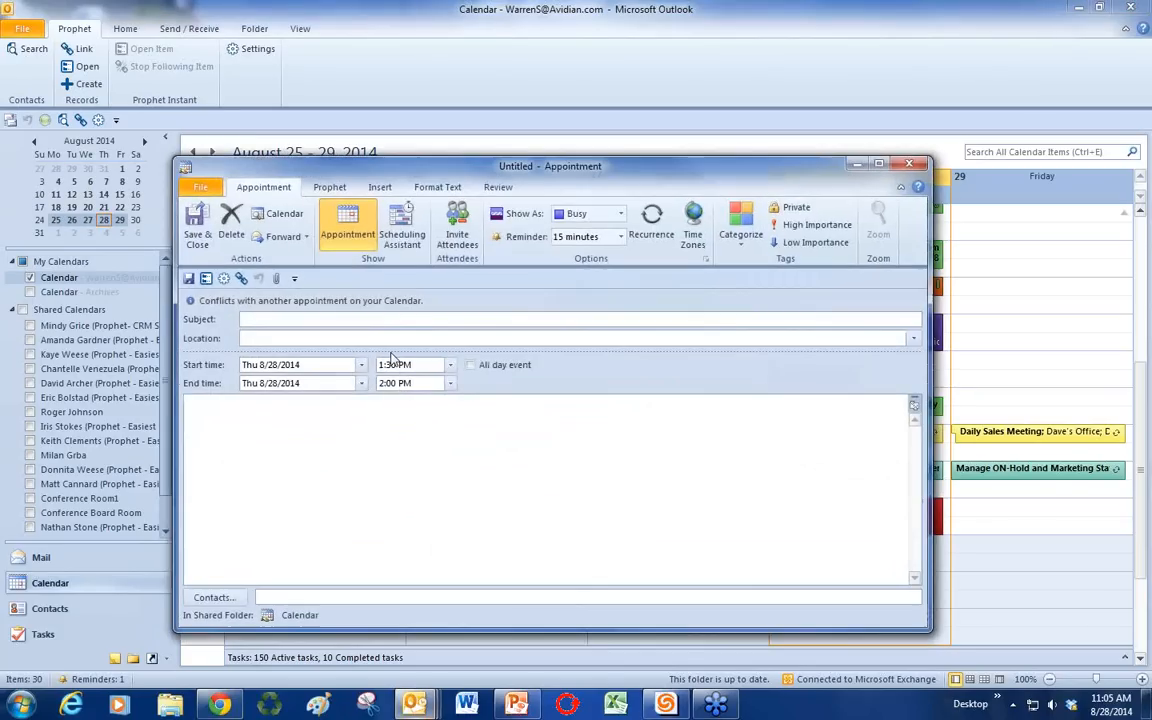
text(Staff Meeting)
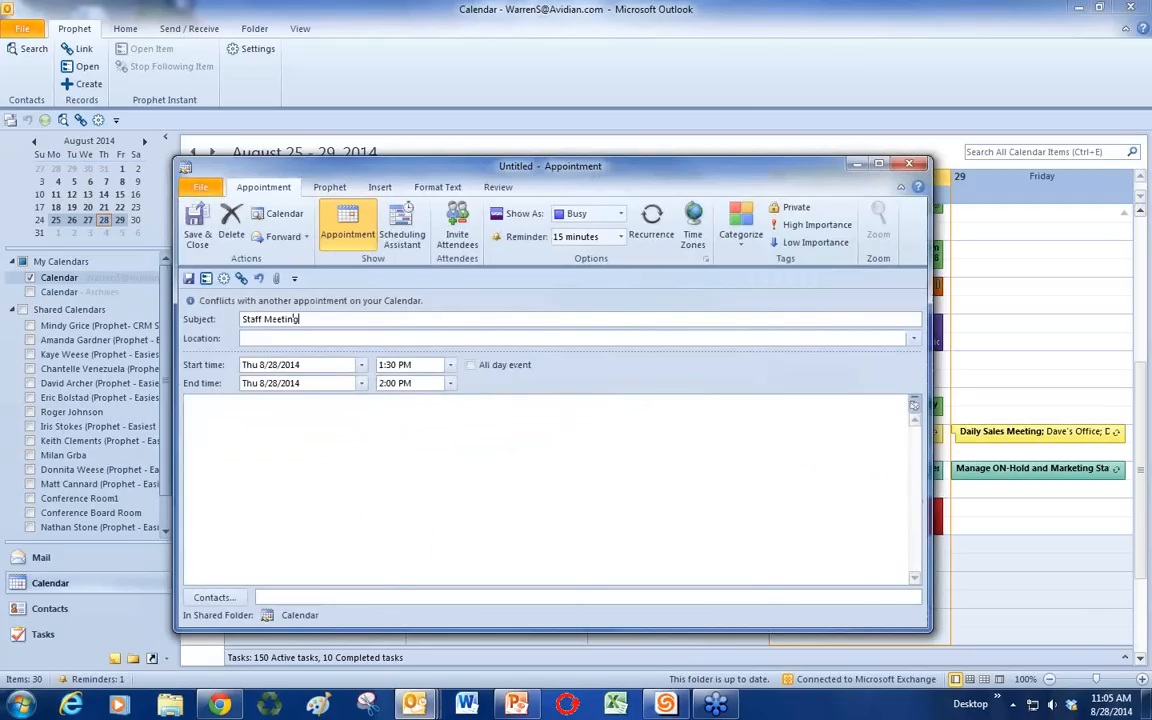
click(450, 383)
click(425, 423)
click(198, 224)
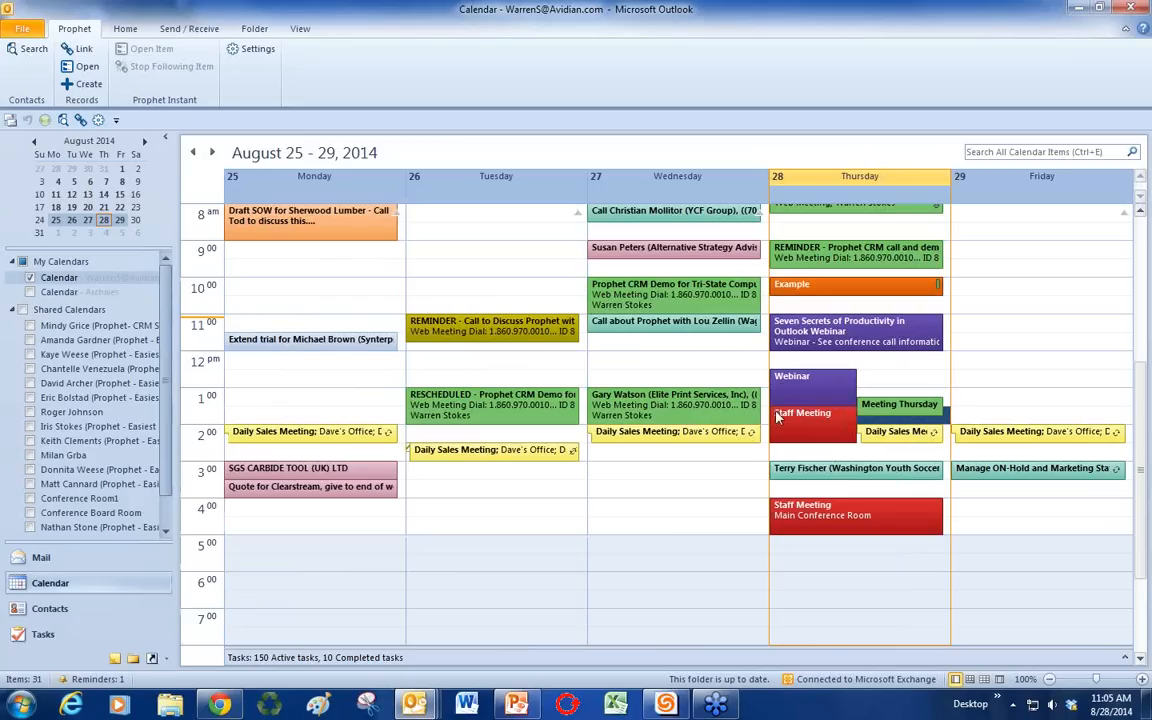
click(300, 30)
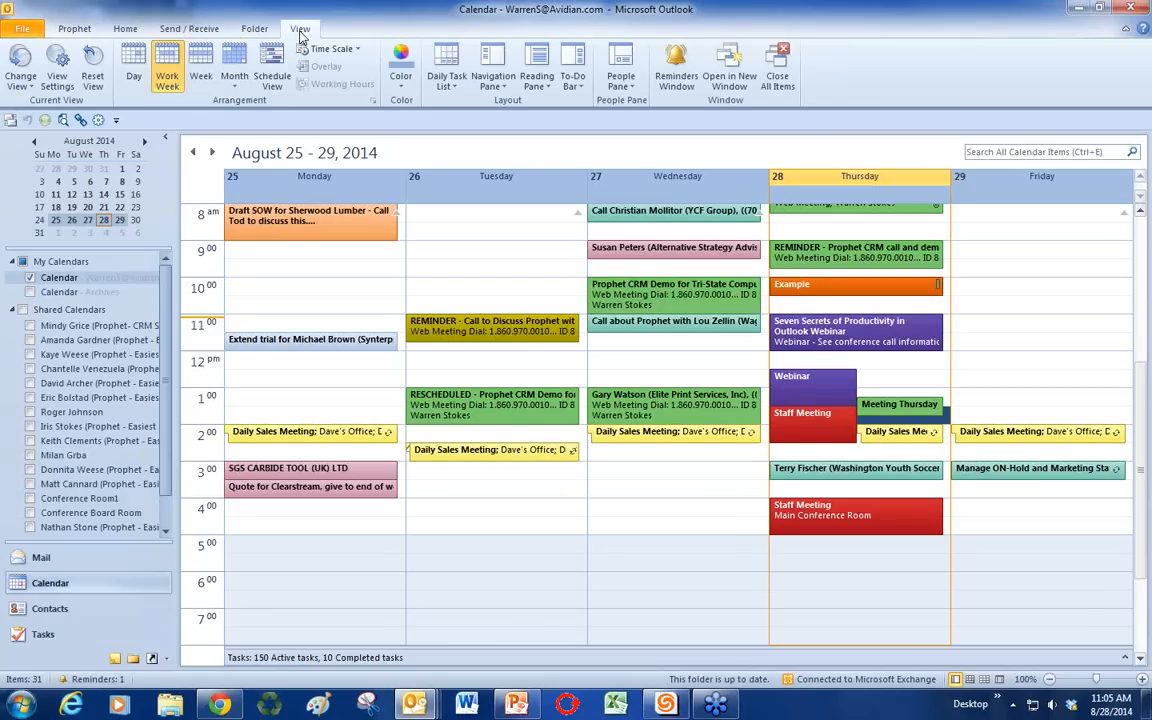
Step: In the view's Conditional Formatting, edit the Outlook Webinar rule's condition, entering 'Quite' with no time condition
click(60, 68)
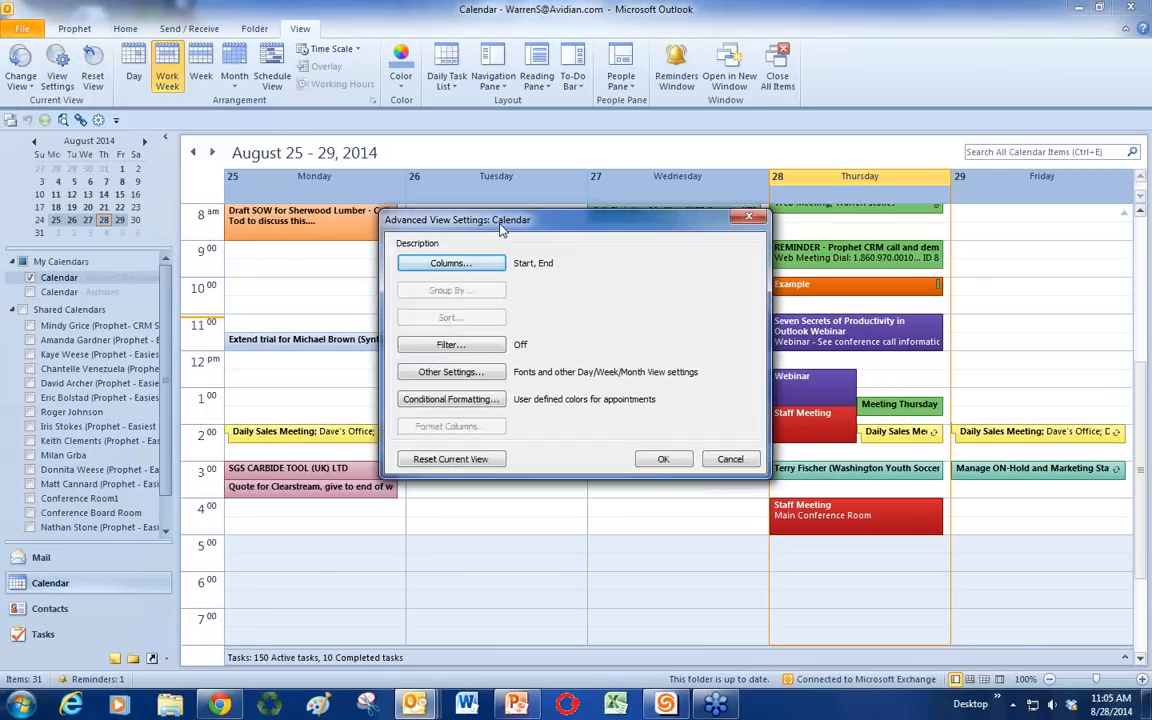
drag(436, 230, 420, 238)
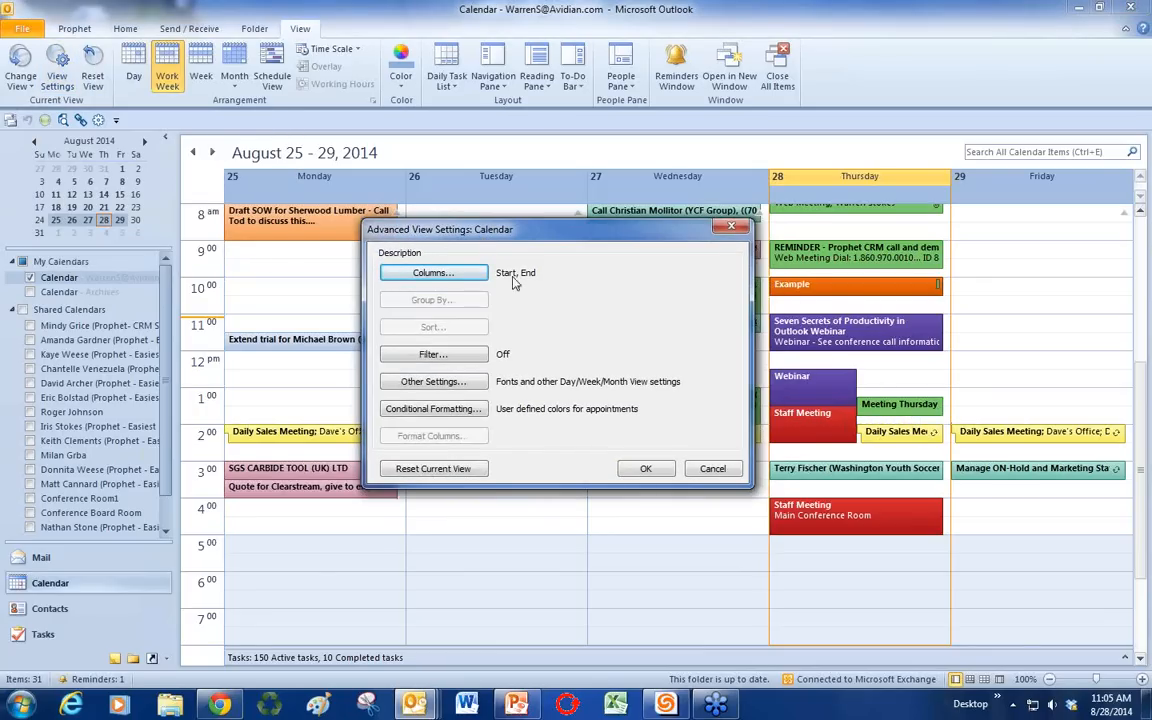
click(474, 412)
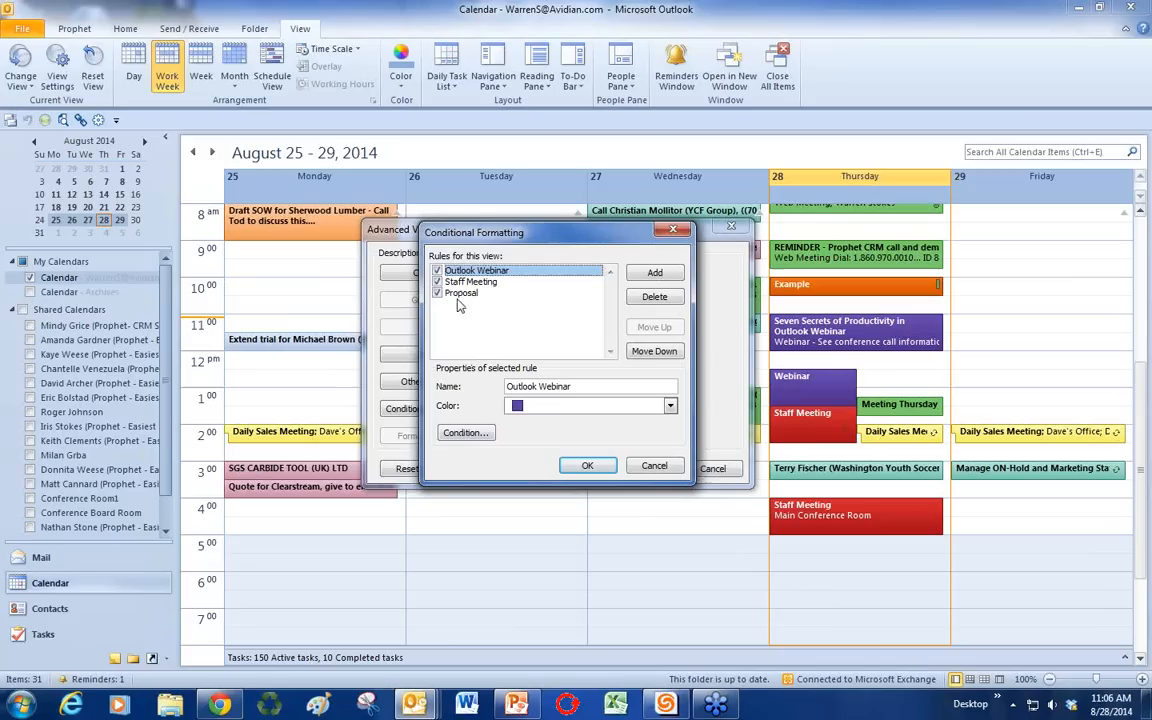
click(465, 432)
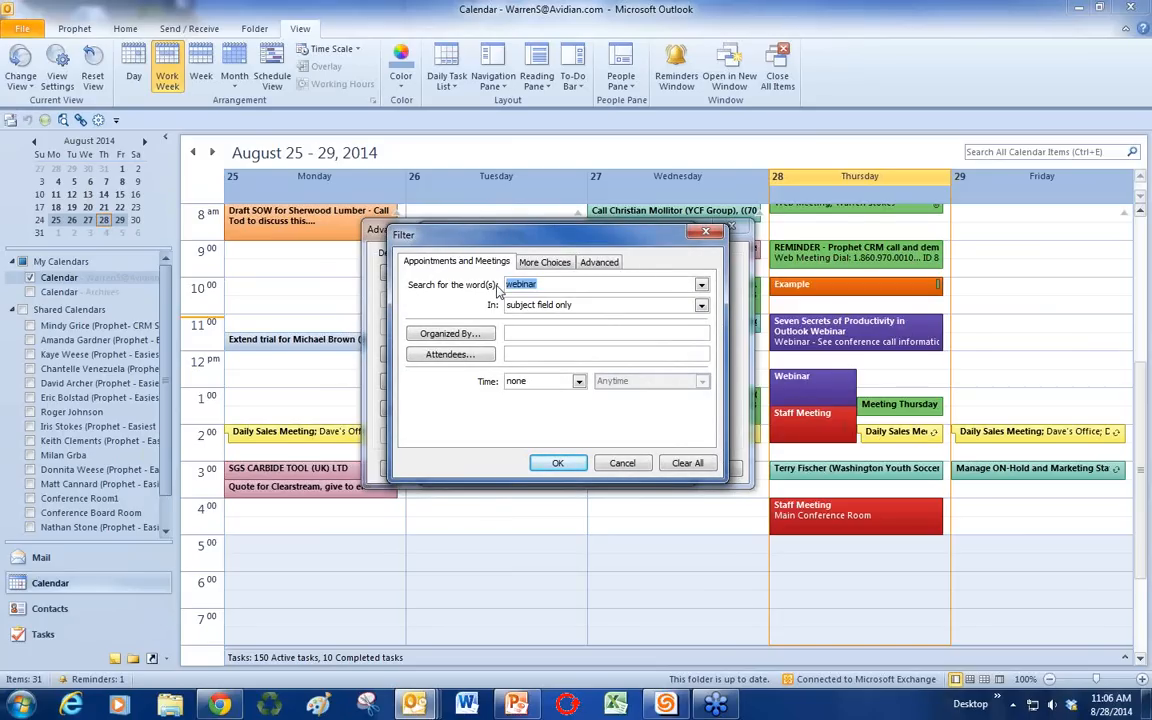
text(Quite)
click(578, 382)
click(516, 396)
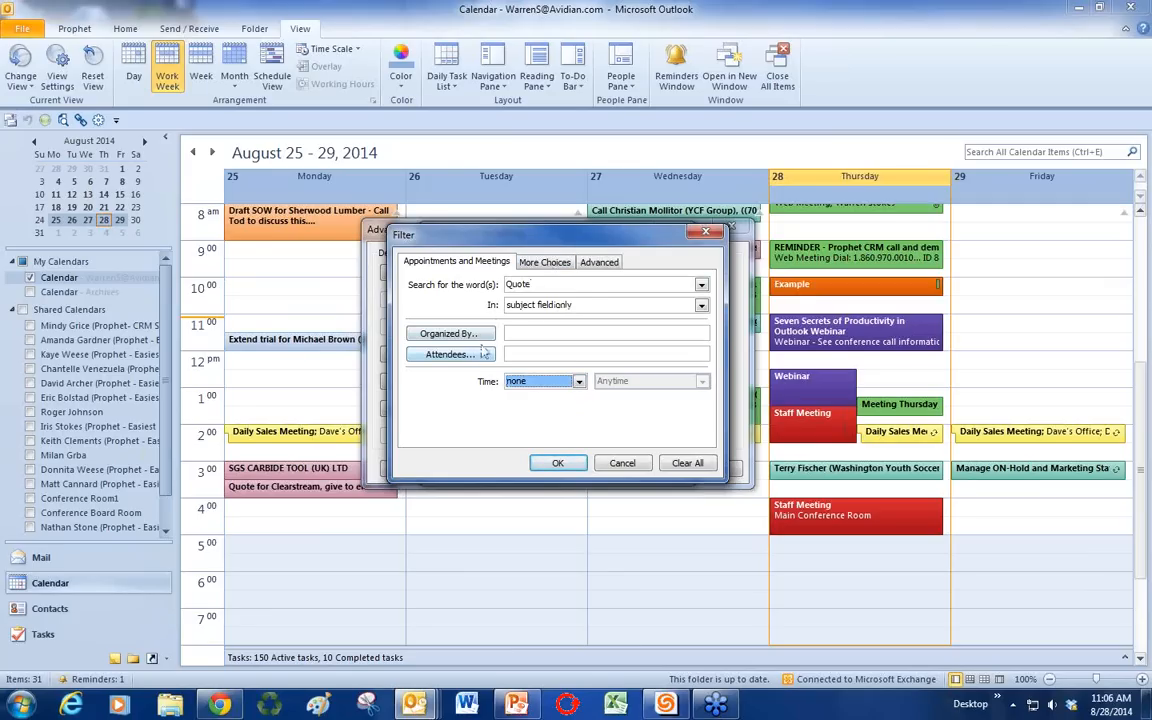
click(560, 464)
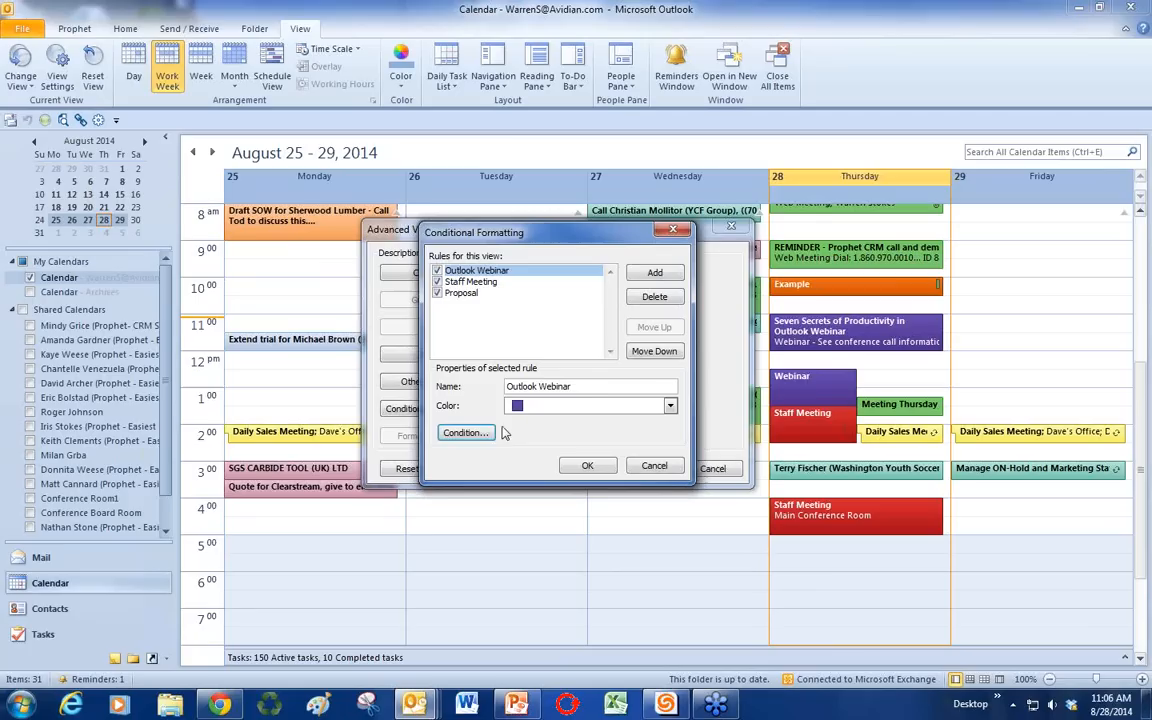
Step: Add a dark blue rule named Quote matching 'Quote' in the subject, and apply the settings
click(656, 274)
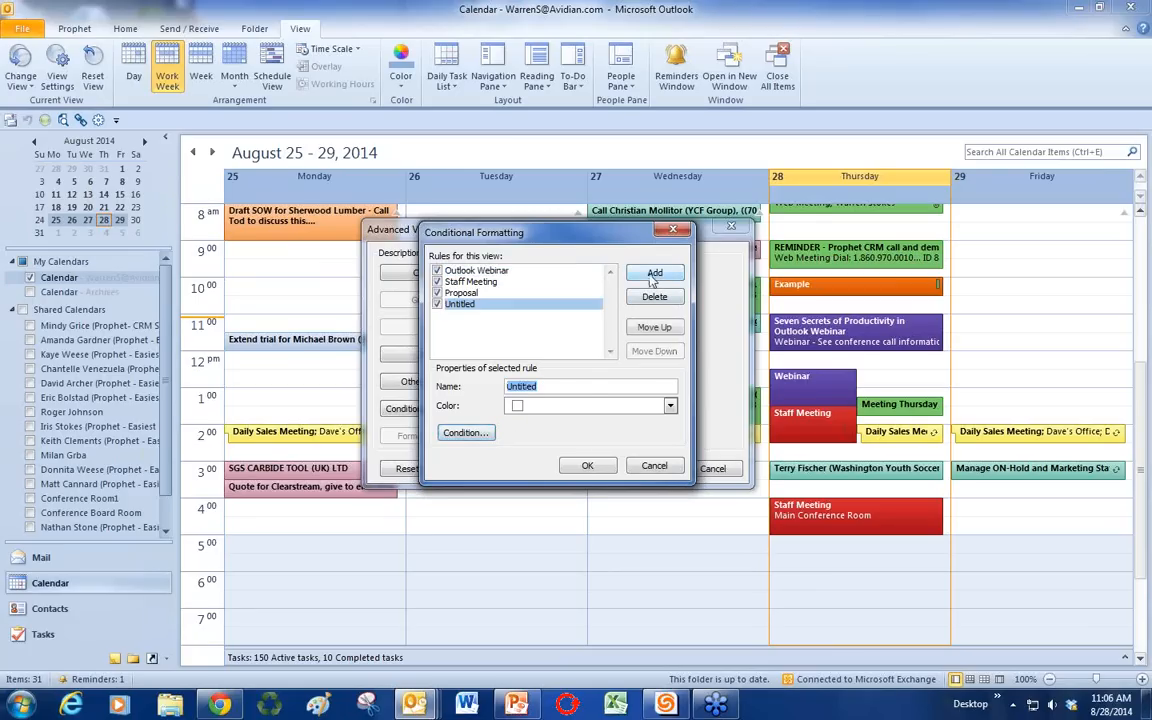
text(Quote)
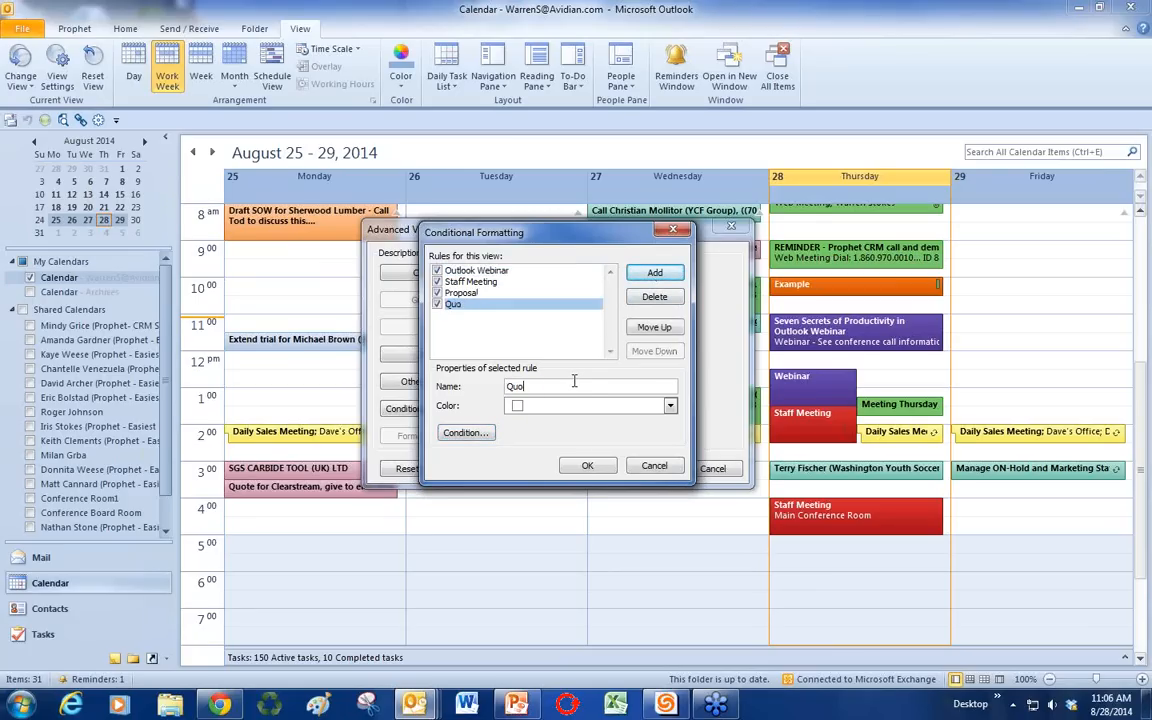
click(671, 408)
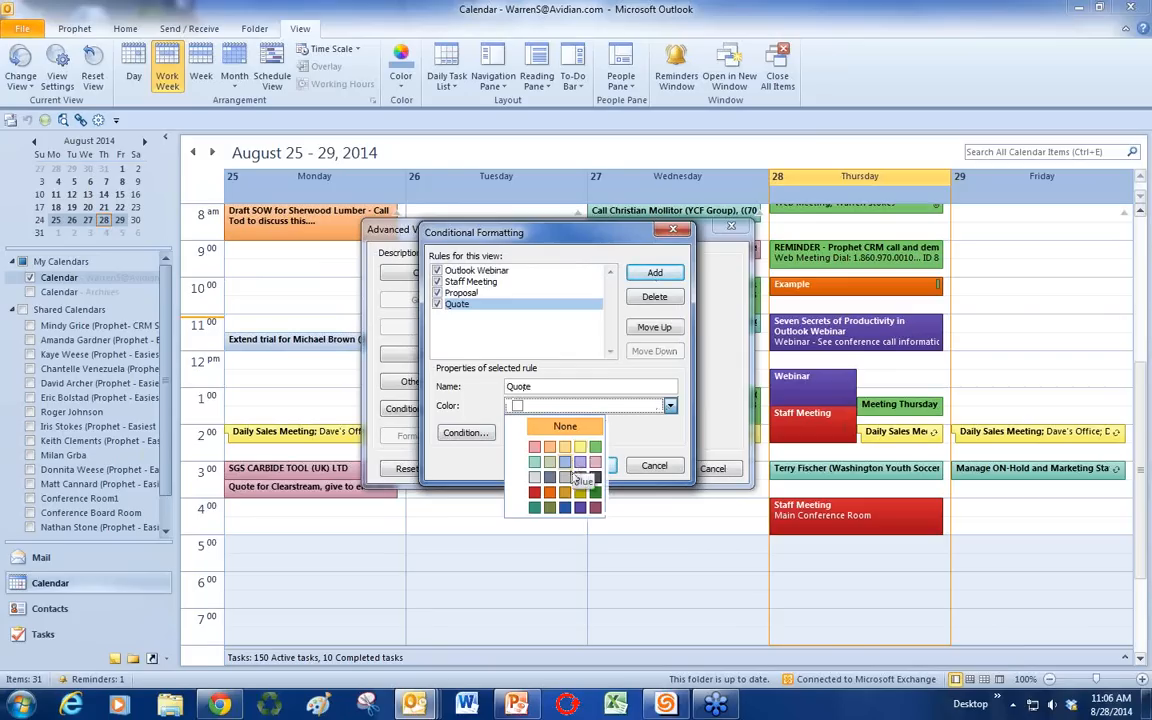
click(566, 506)
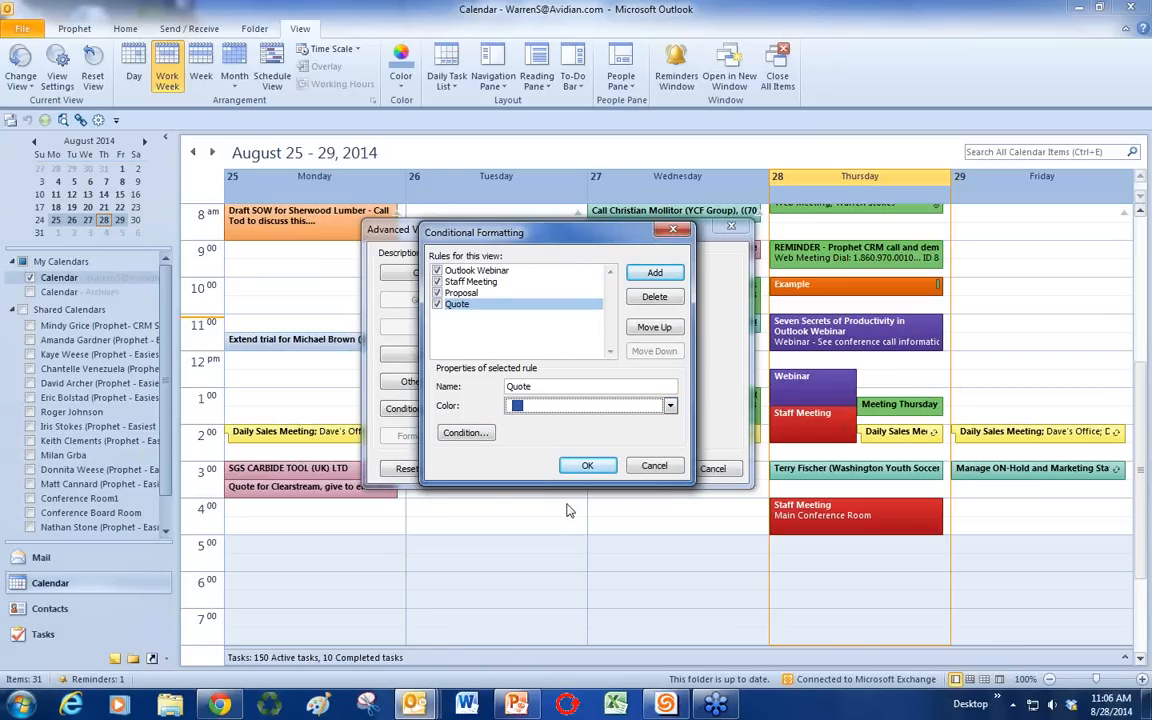
click(452, 432)
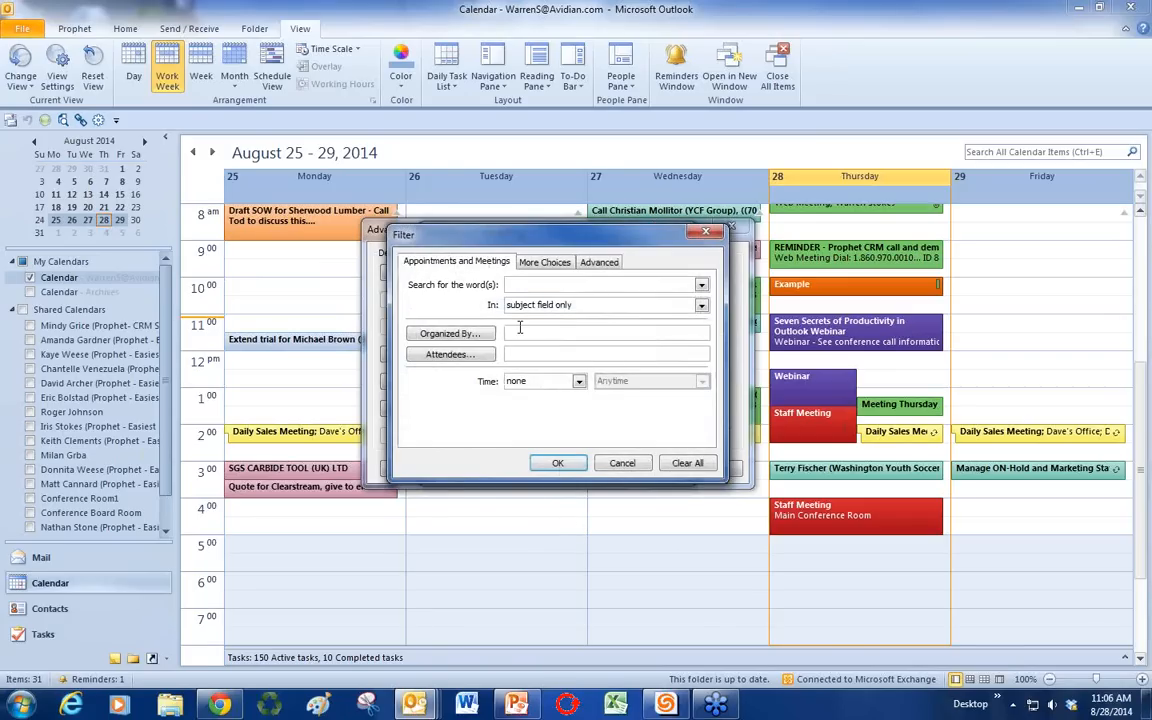
text(Quote)
click(557, 463)
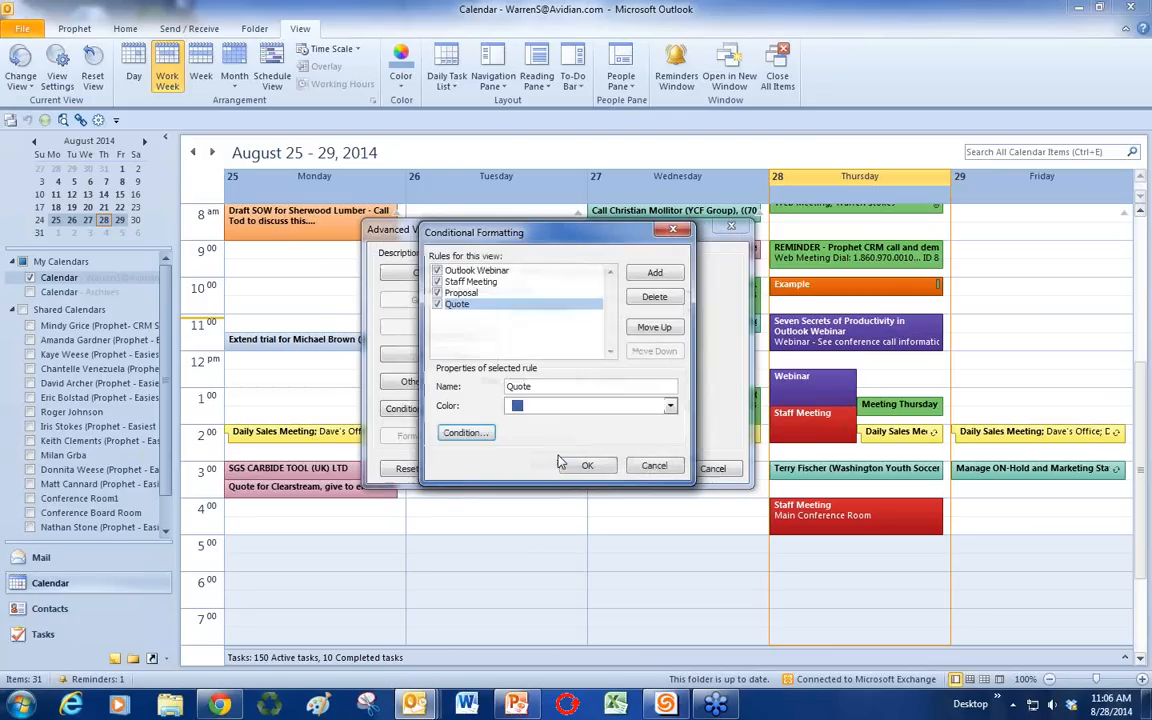
click(585, 465)
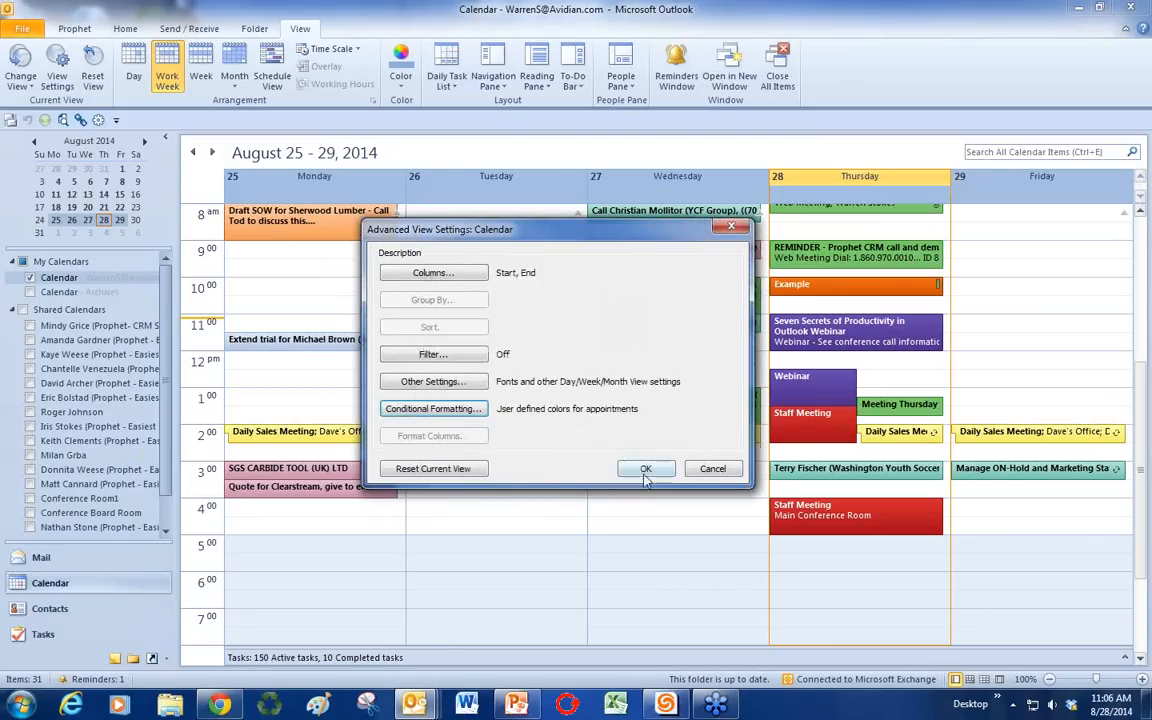
click(644, 468)
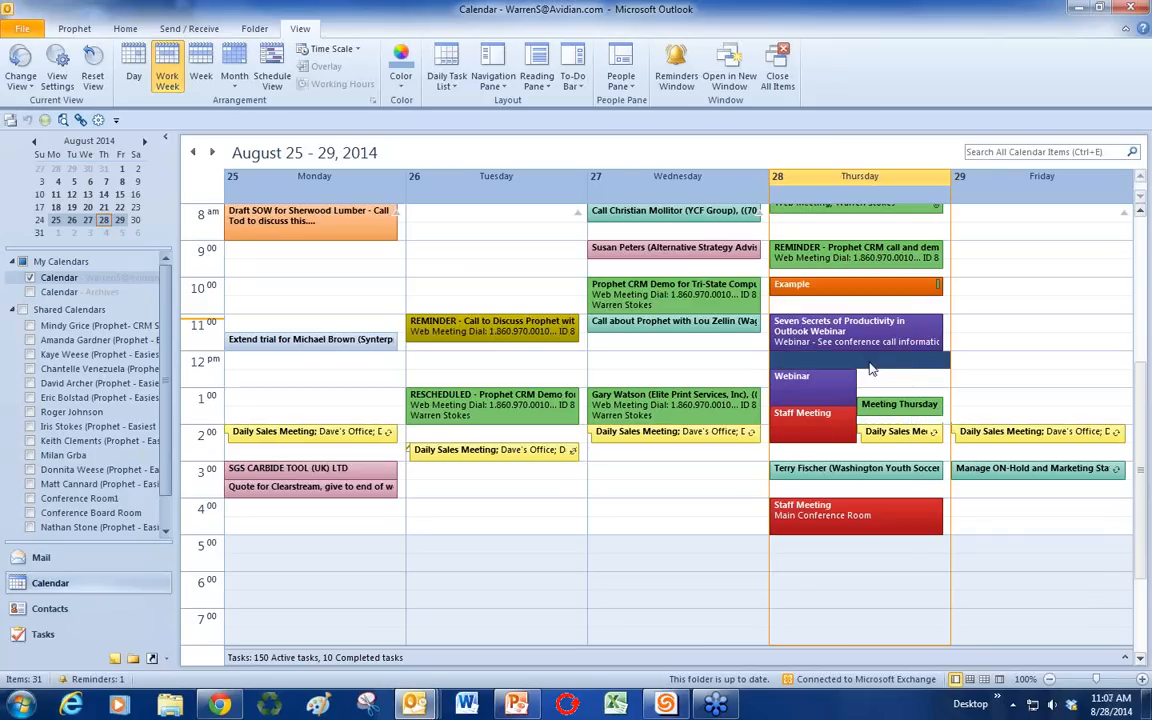
Step: Add a Thursday noon appointment titled 'Send Quote to' plus a contact's name, fixing the typo
double_click(870, 367)
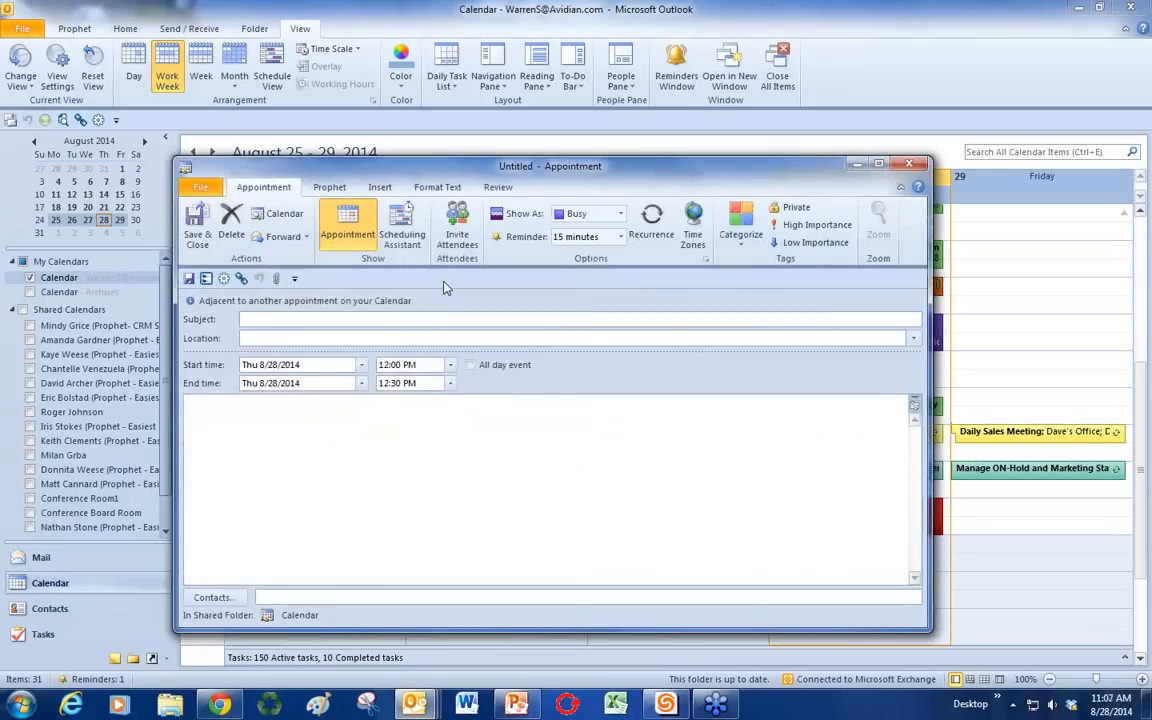
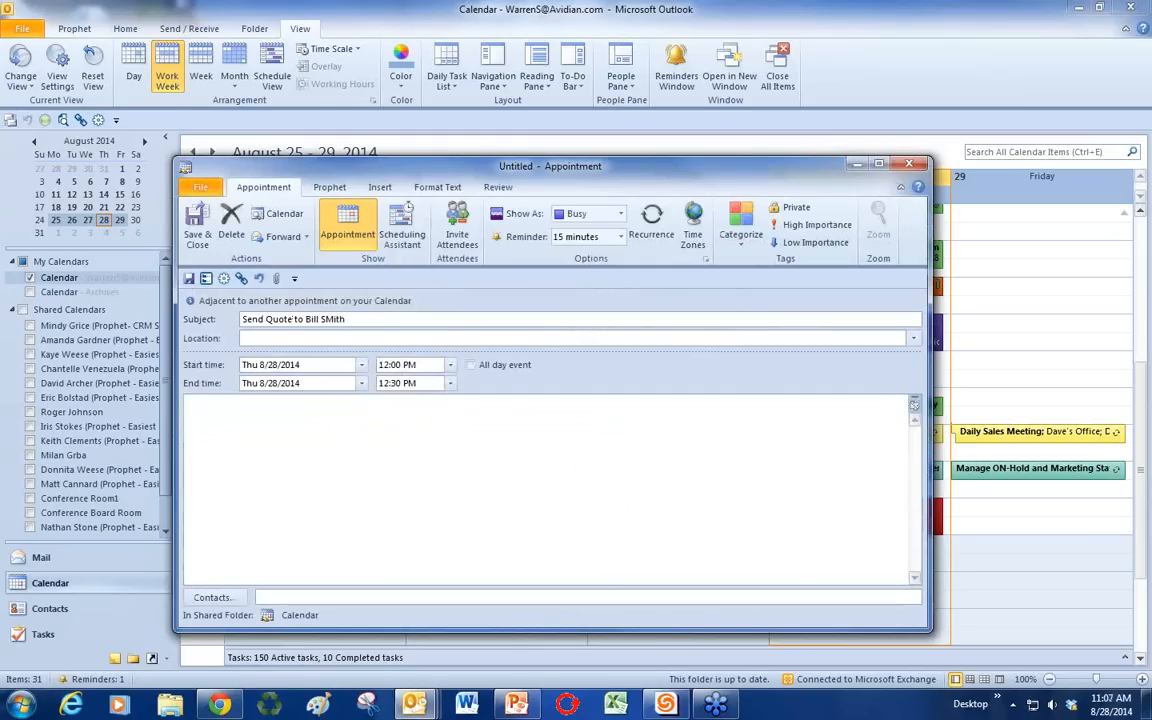
text(mi)
click(197, 225)
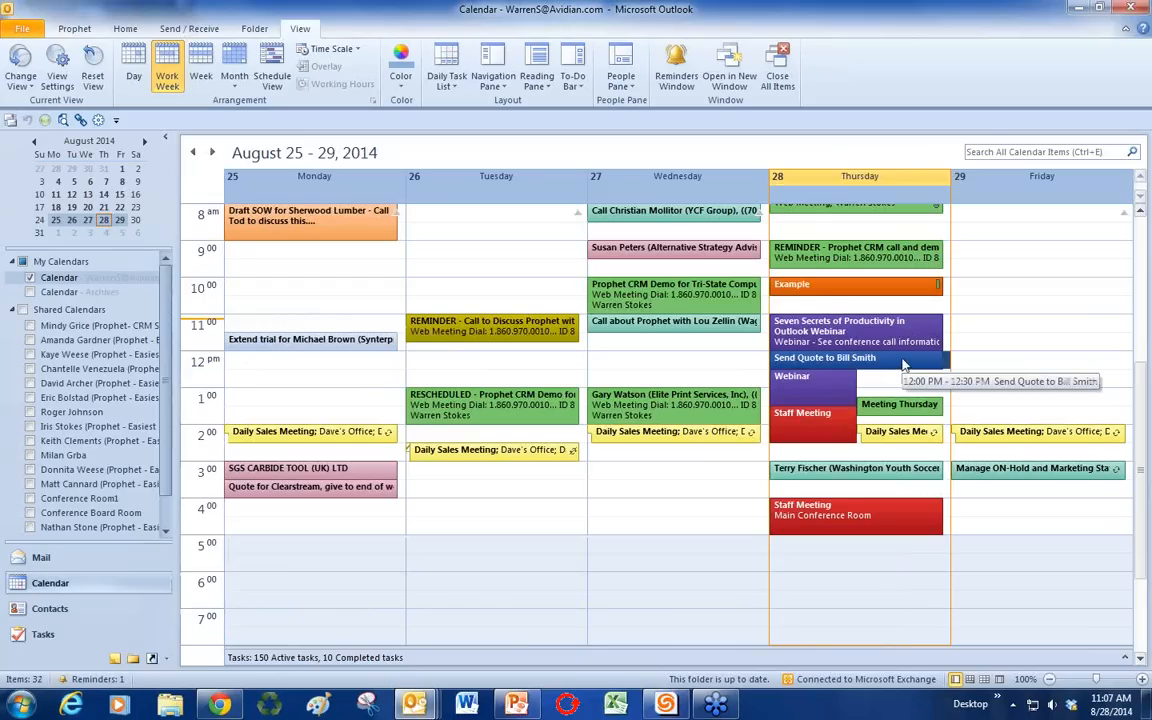
scroll(895, 330, up, 1)
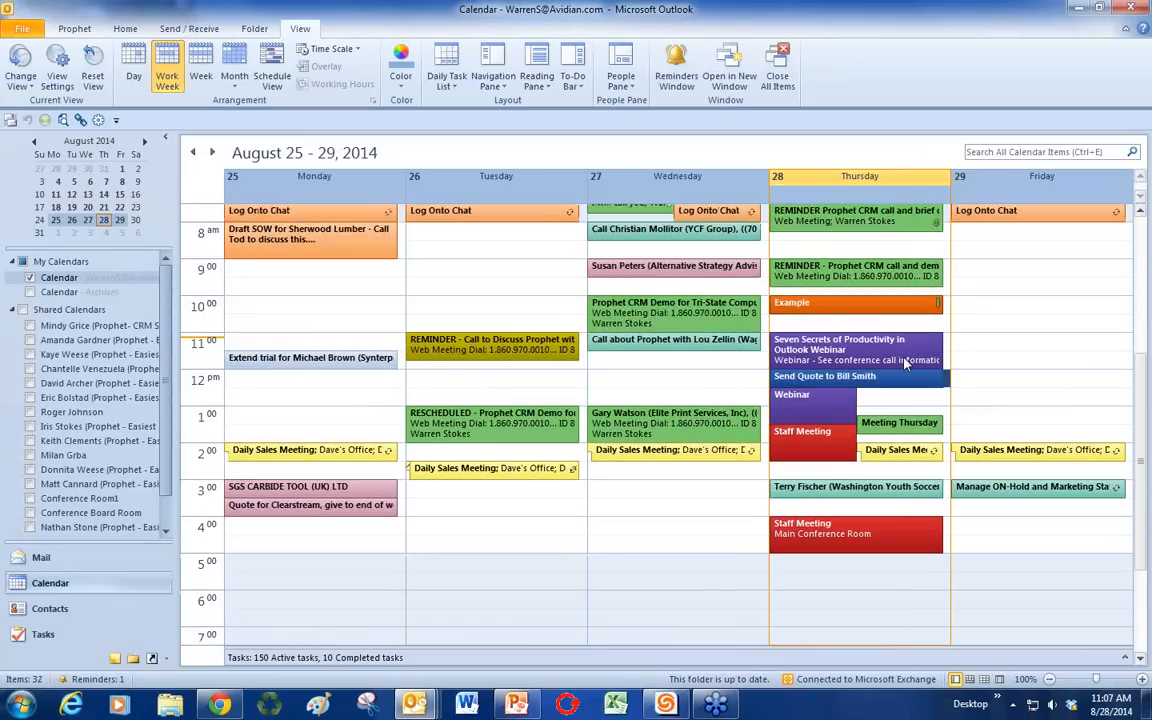
scroll(797, 245, up, 1)
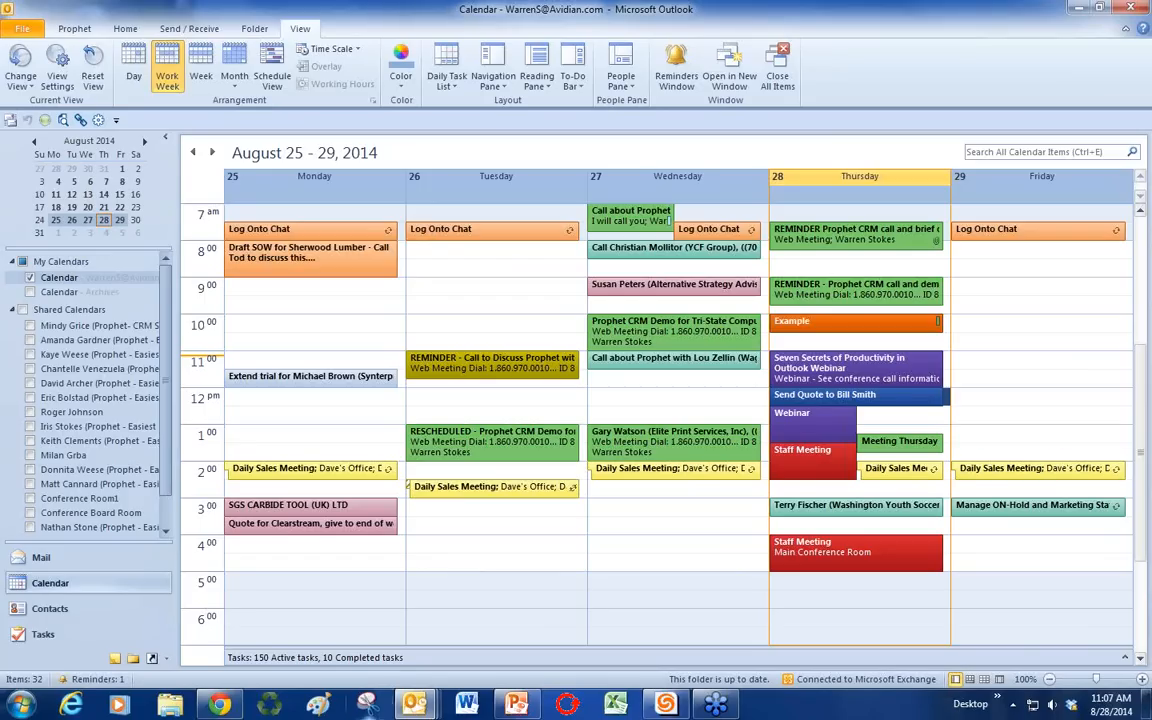
click(514, 704)
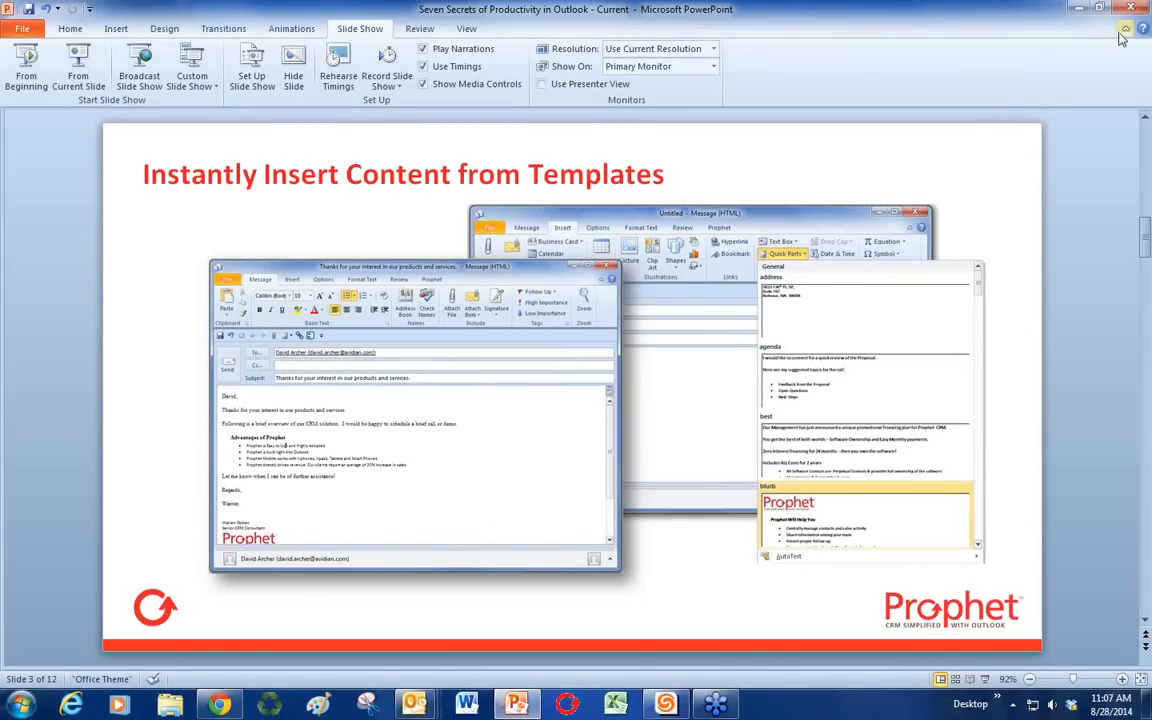
click(1079, 9)
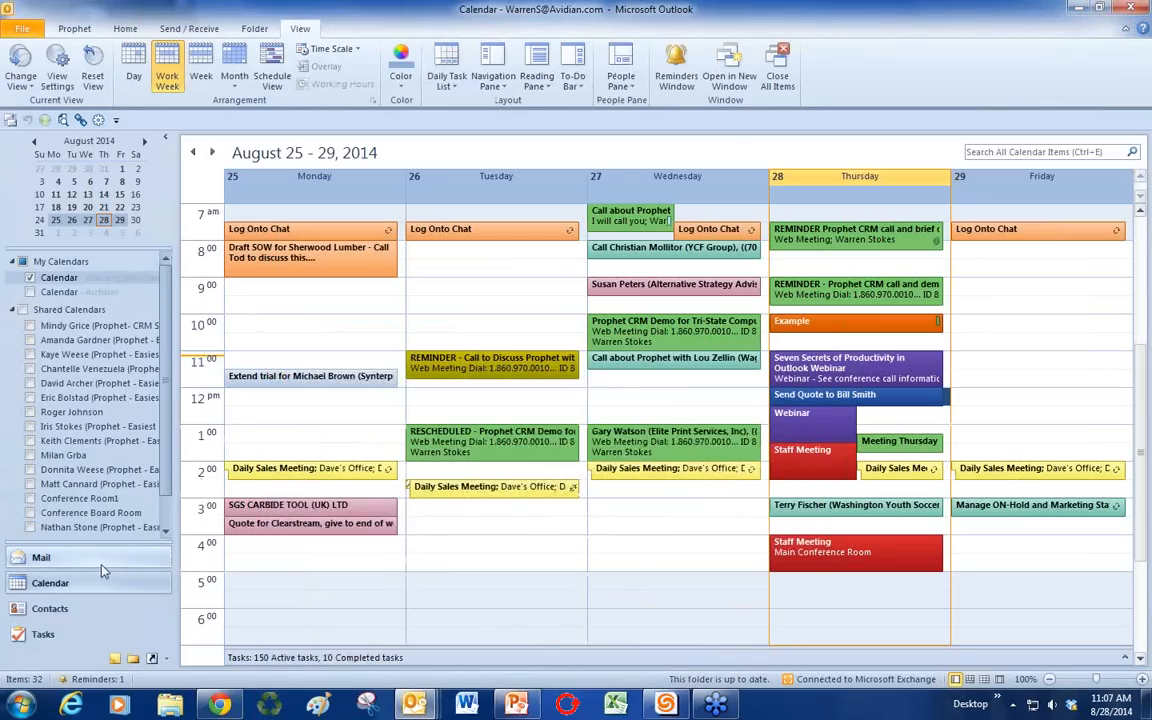
Step: Start a new email addressed to the suggested contact and open the Insert tab's Quick Parts gallery
click(100, 566)
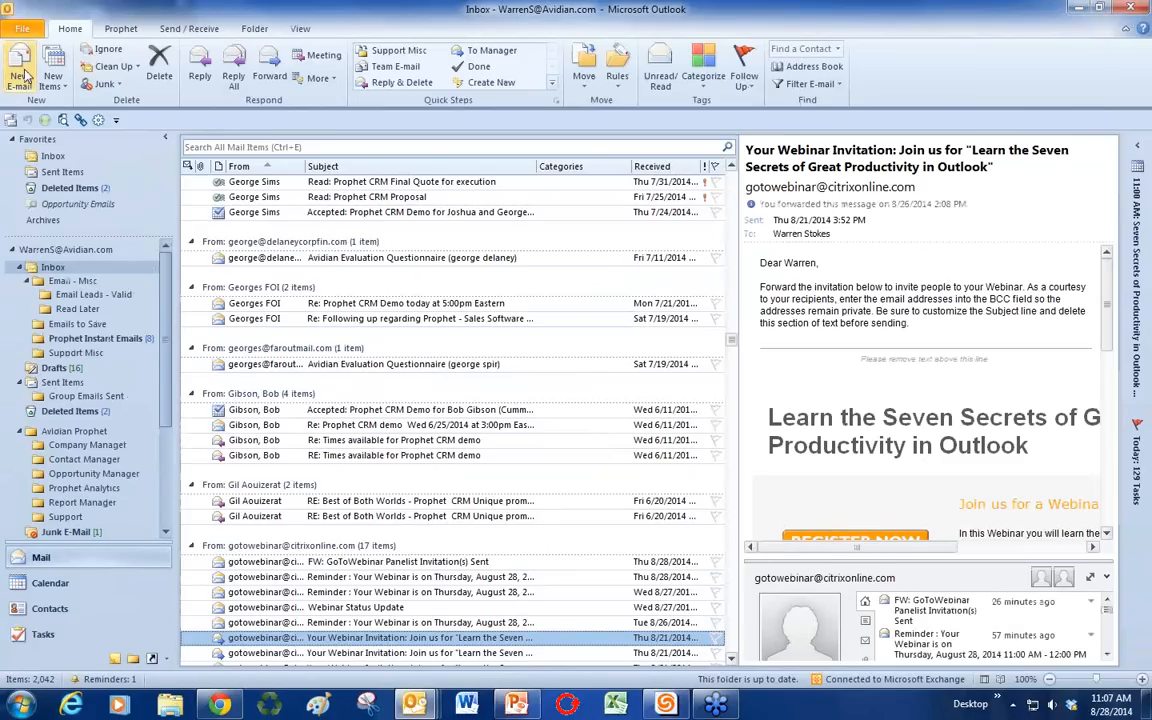
key(ctrl+n)
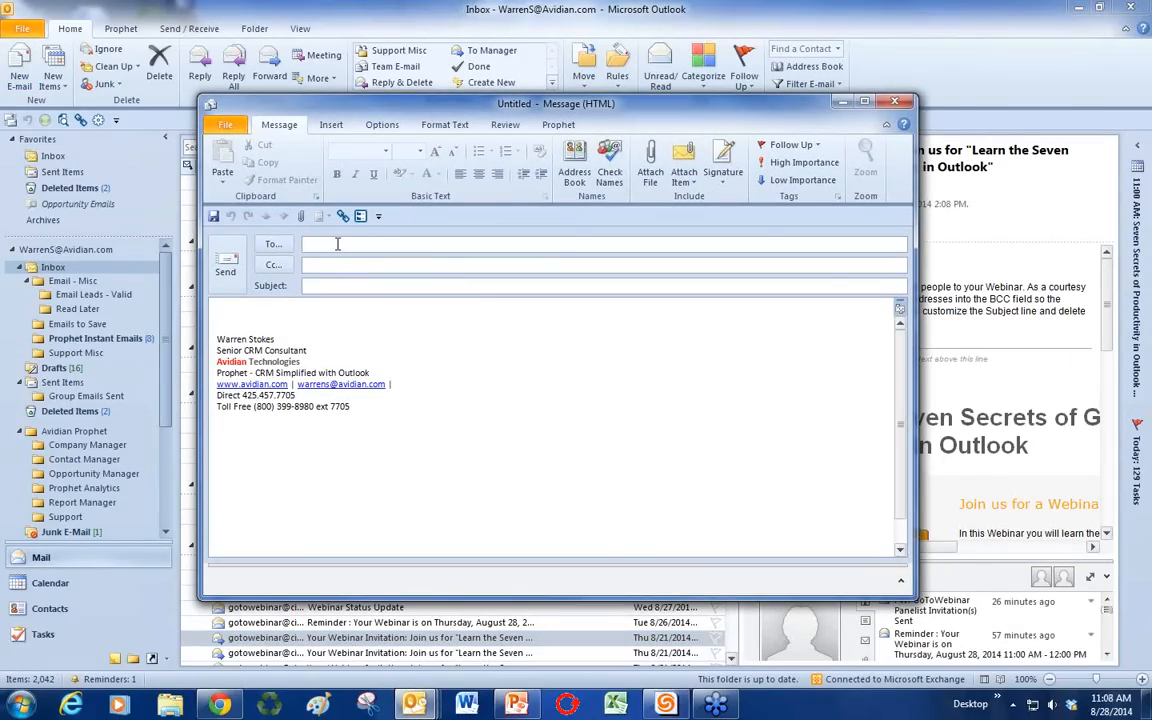
text(dav)
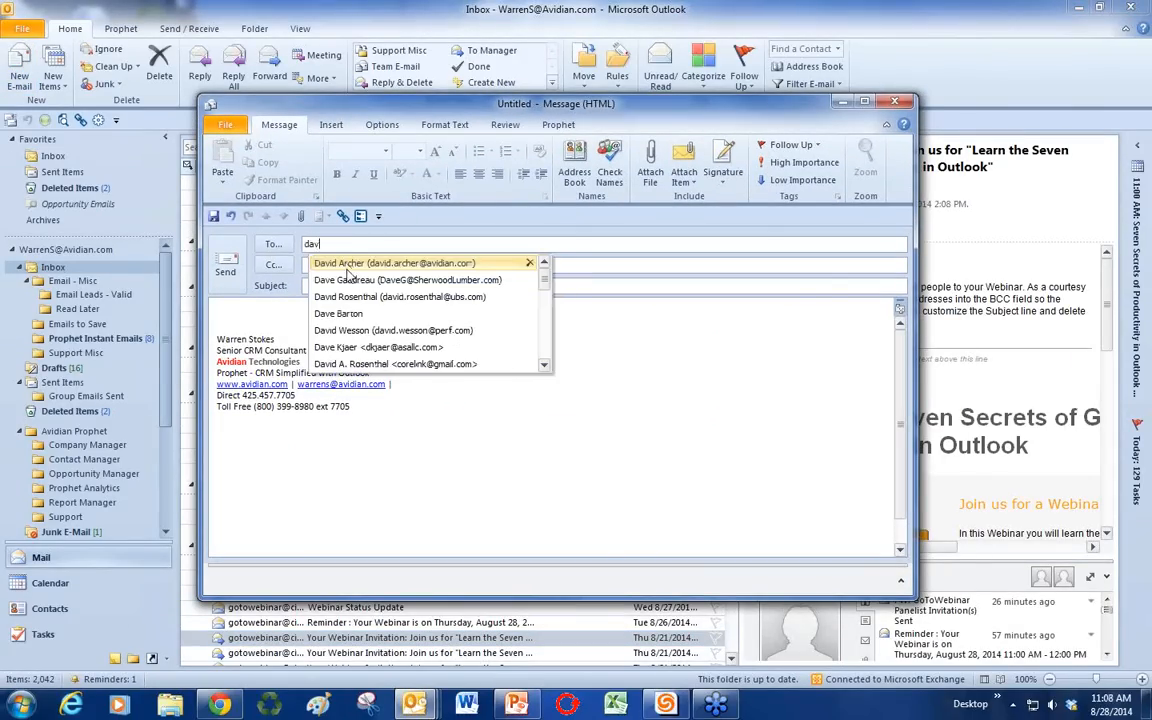
click(346, 265)
click(316, 316)
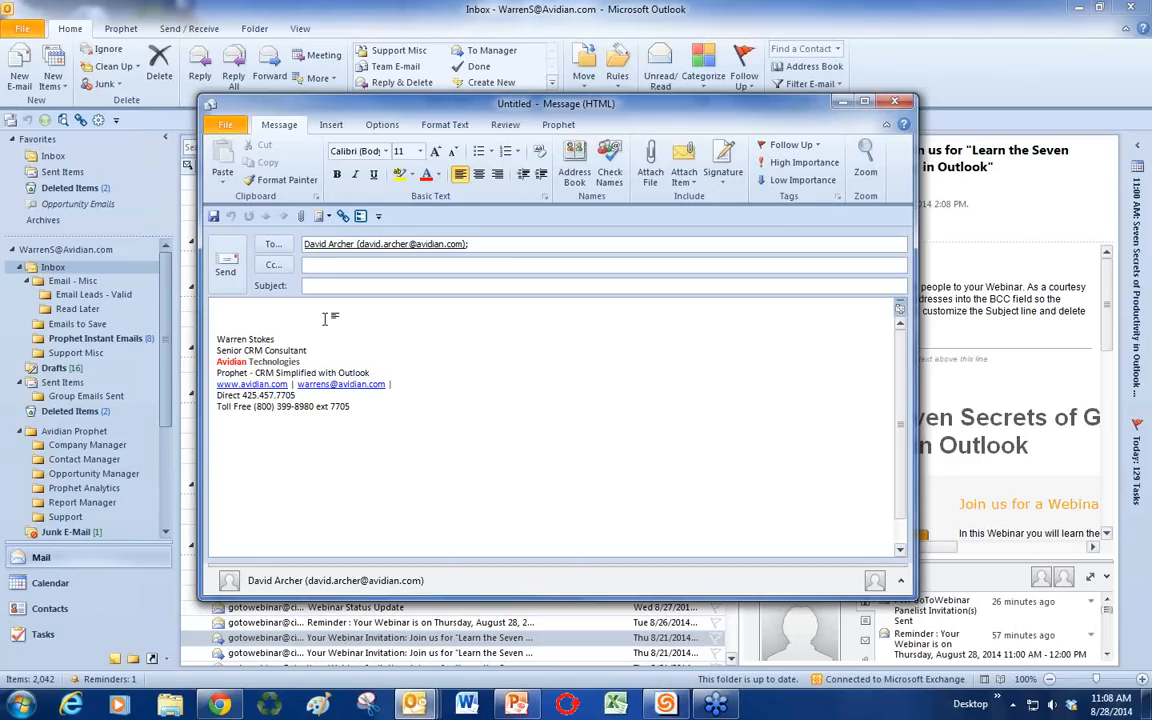
click(331, 126)
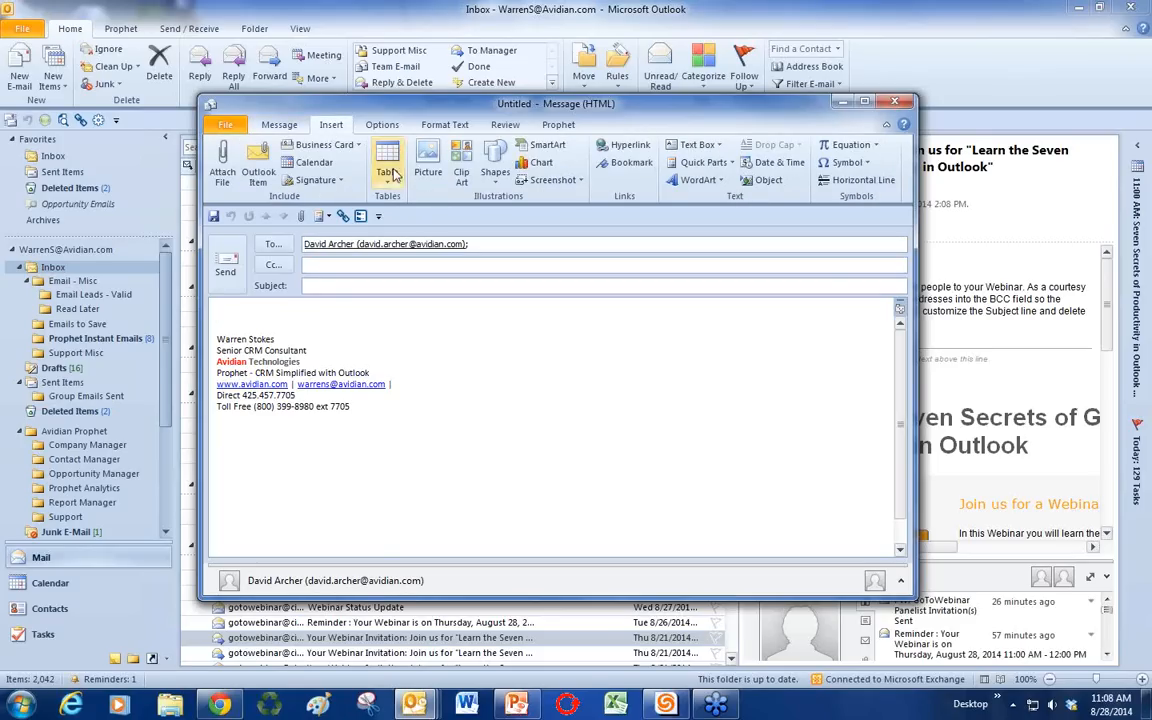
click(700, 164)
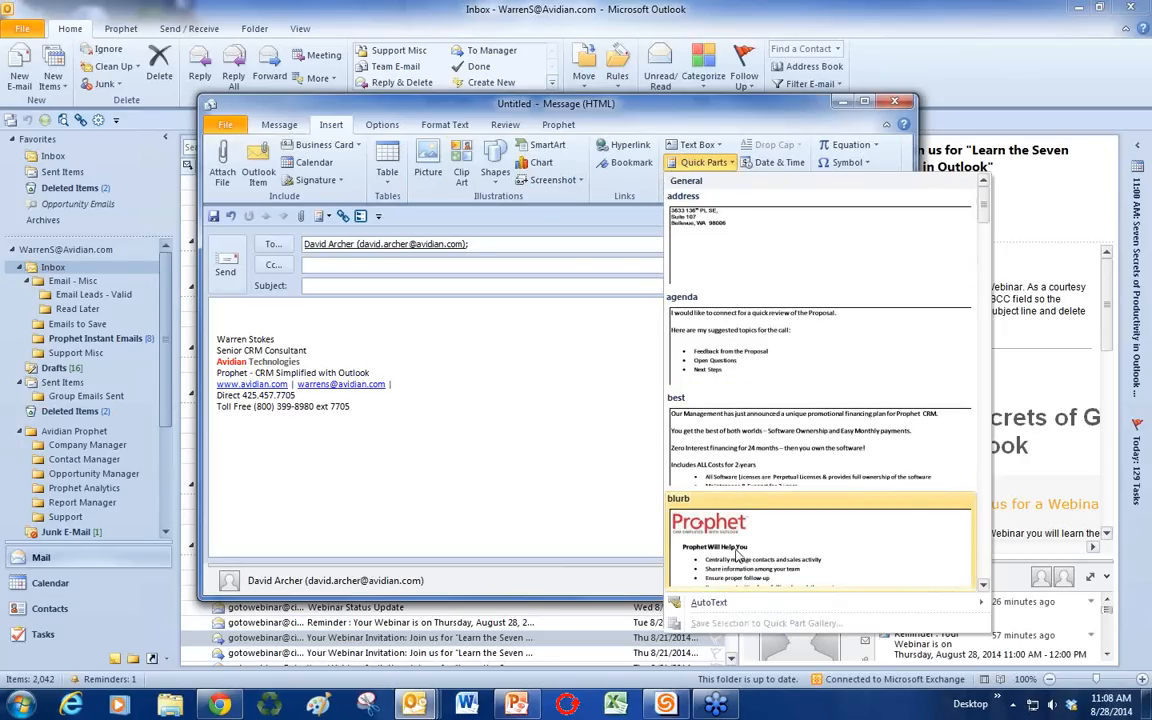
Step: Insert the 'best' Quick Part and add a greeting line with the recipient's name
click(729, 477)
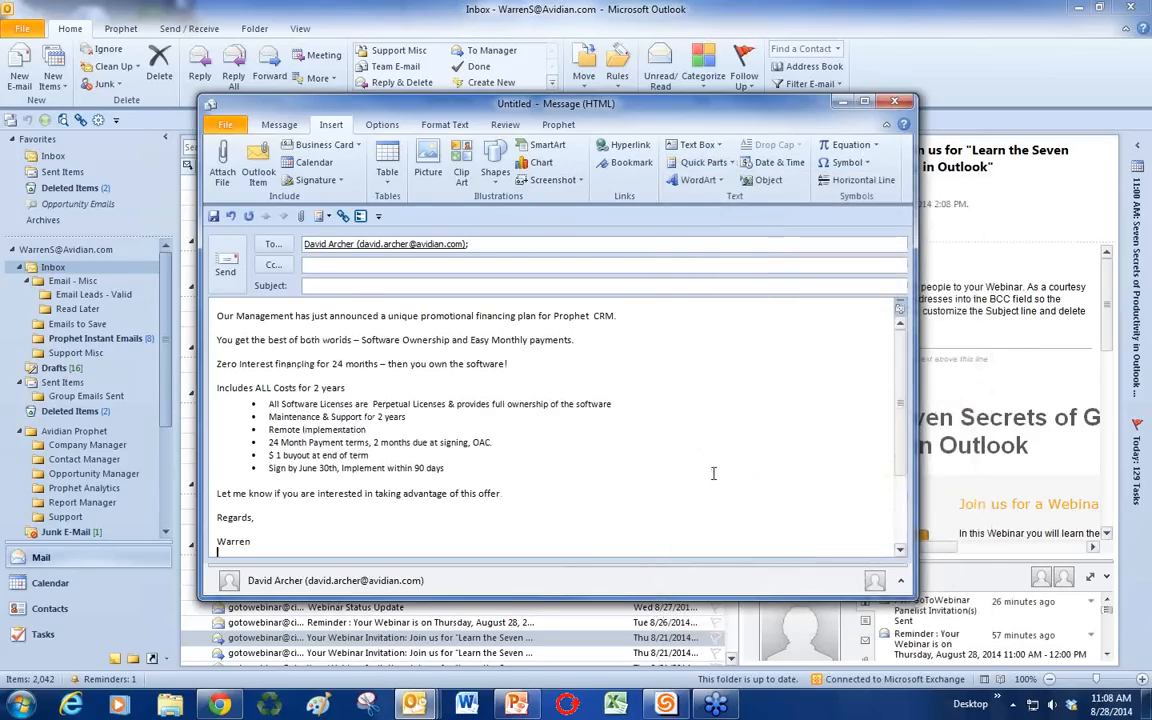
scroll(712, 470, down, 1)
scroll(712, 470, up, 1)
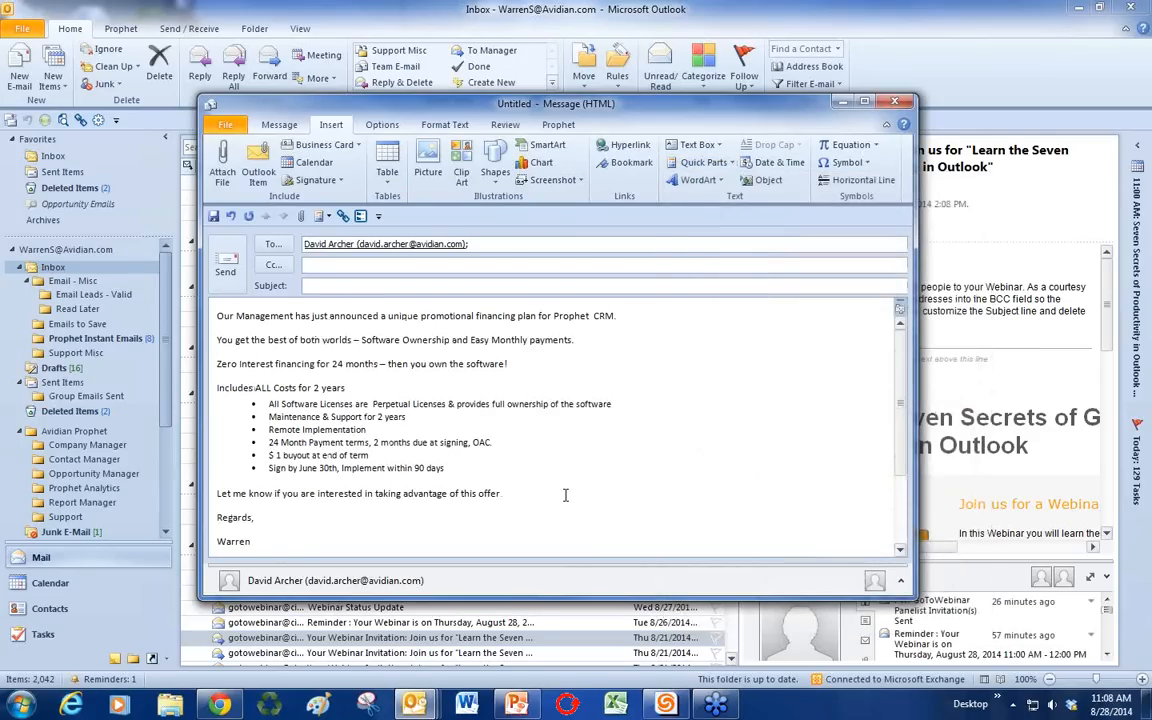
click(217, 316)
text(David,)
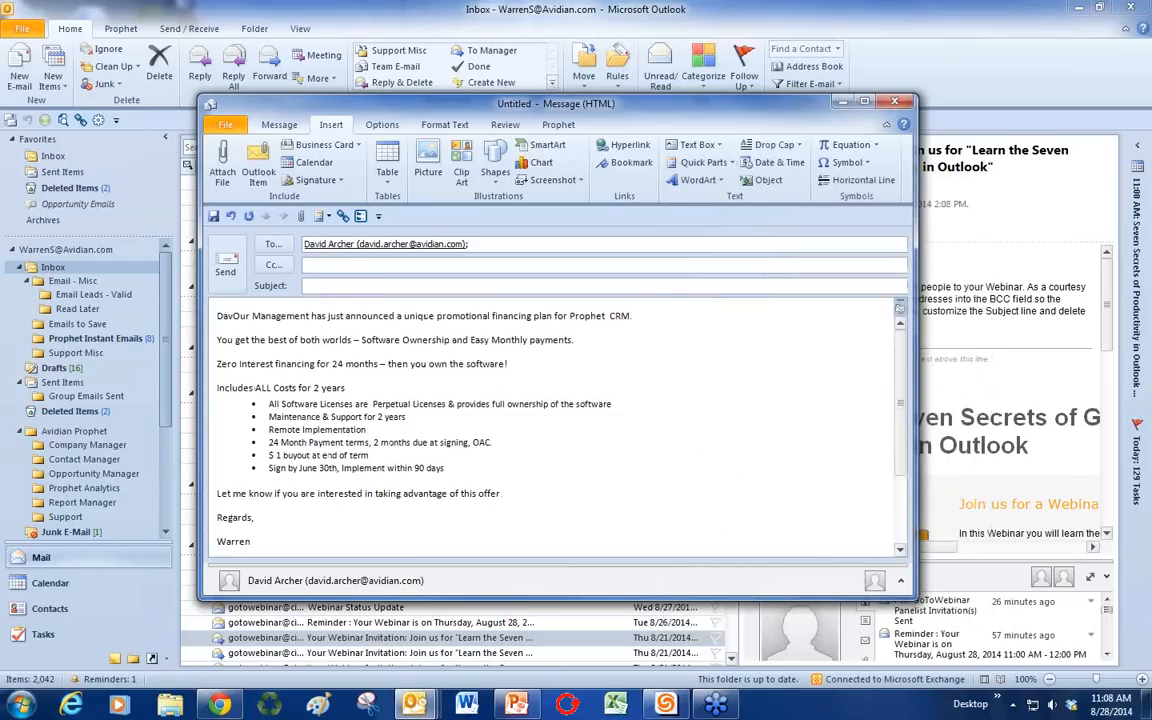
key(Return)
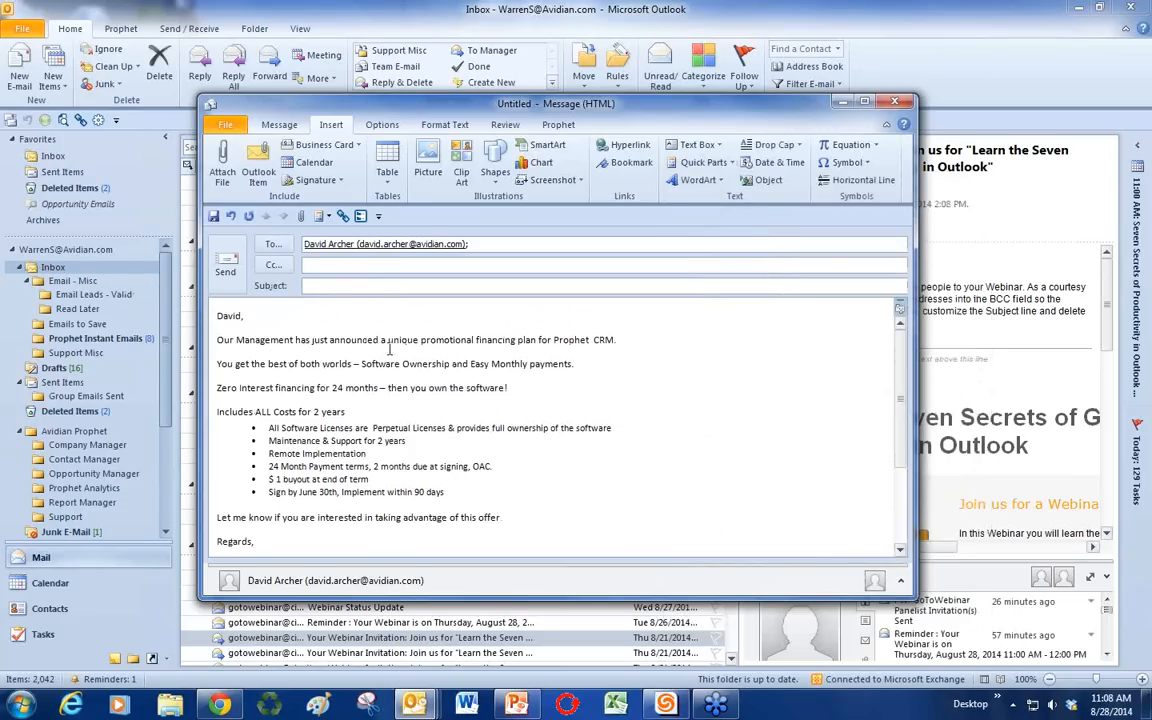
Step: Copy the promotional financing plan phrase into the Subject line
drag(537, 341, 217, 340)
key(ctrl+c)
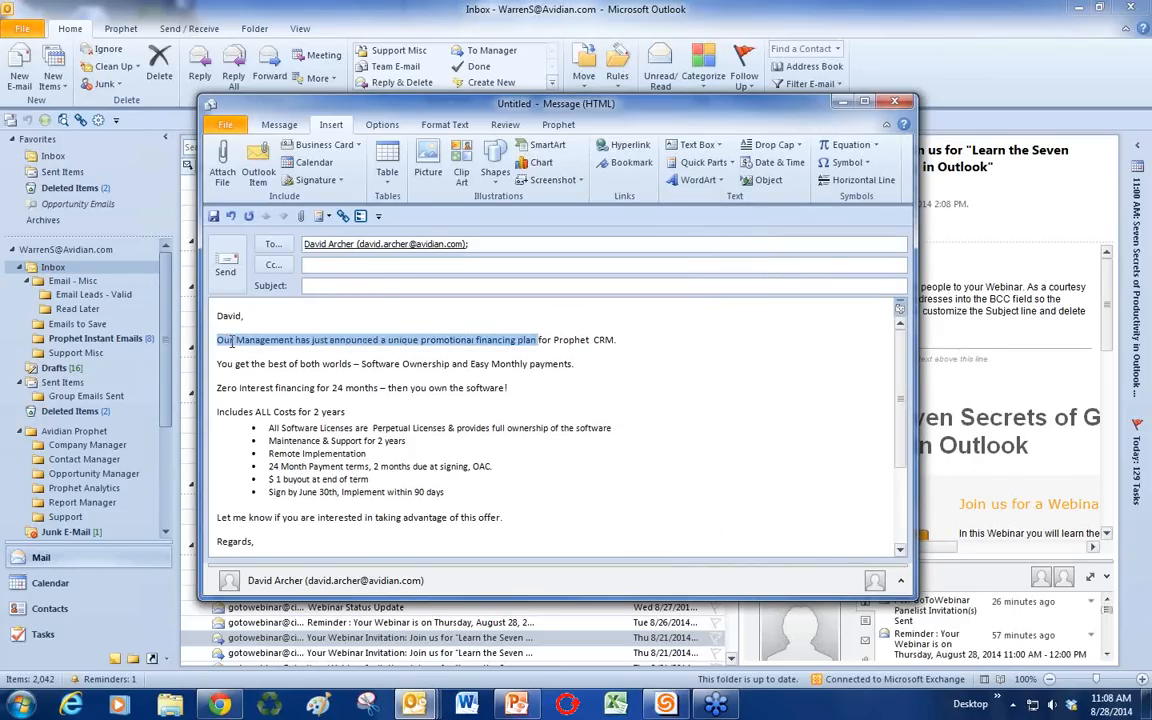
click(322, 284)
key(ctrl+v)
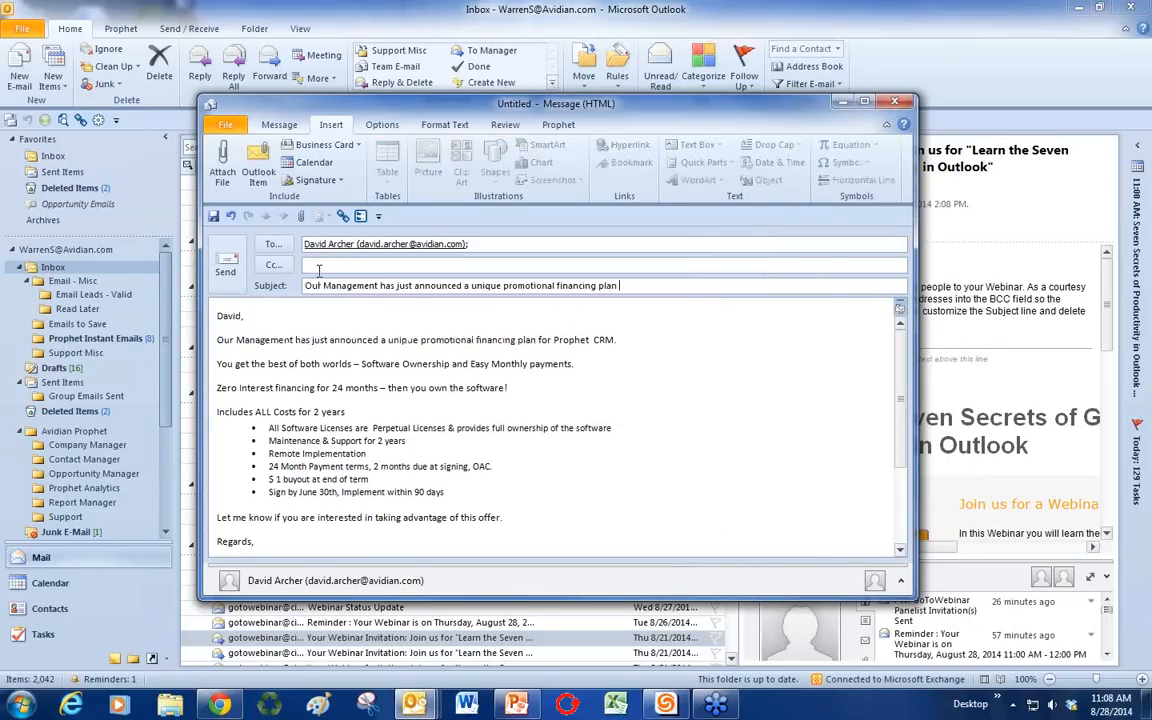
key(shift+Tab)
scroll(301, 354, down, 2)
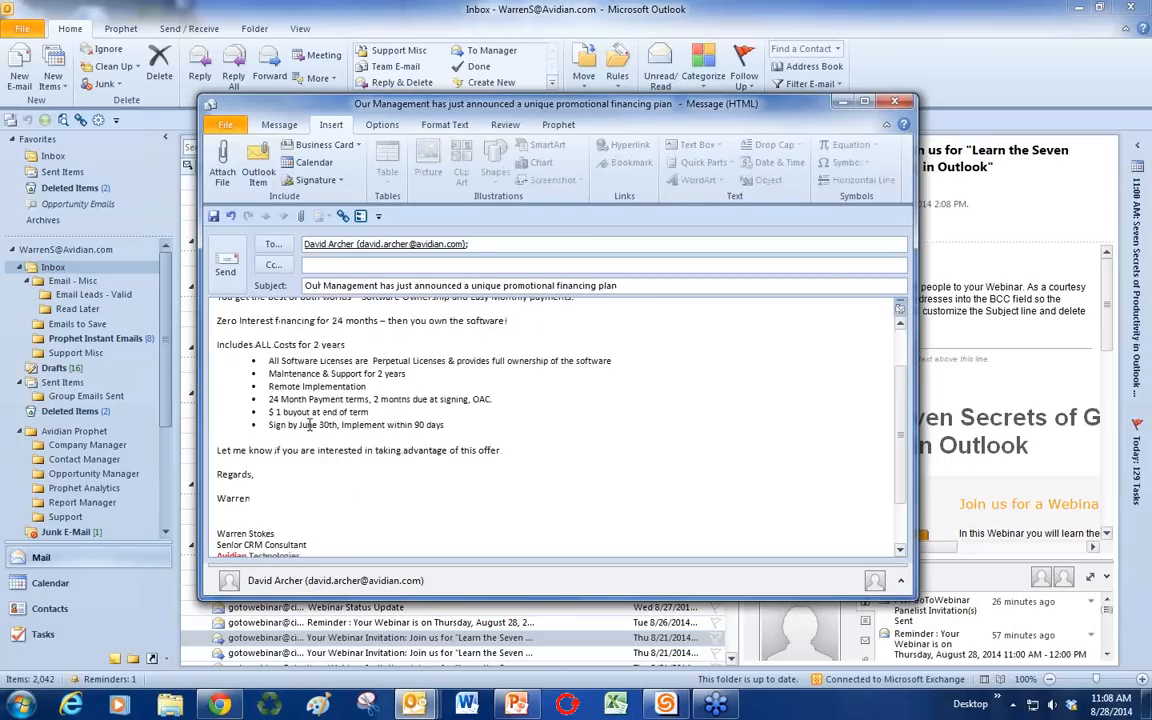
scroll(310, 424, up, 2)
scroll(310, 424, down, 2)
scroll(310, 424, up, 2)
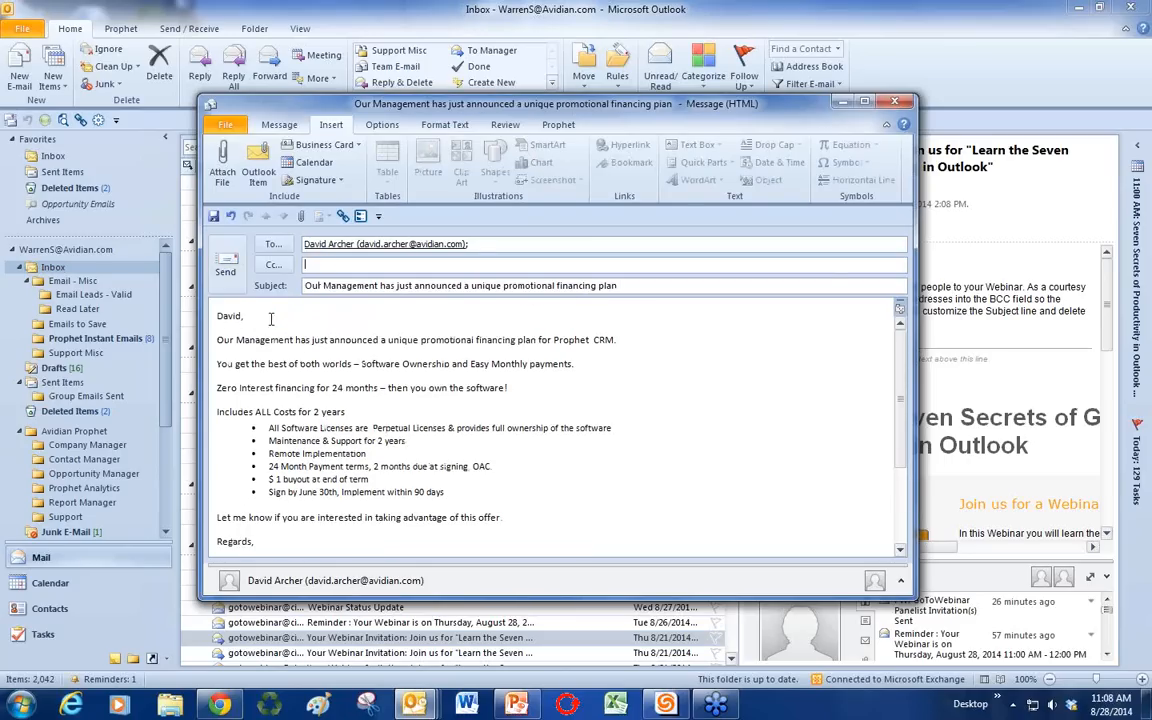
Step: Delete the offer text from the body down through the sign-off
click(263, 363)
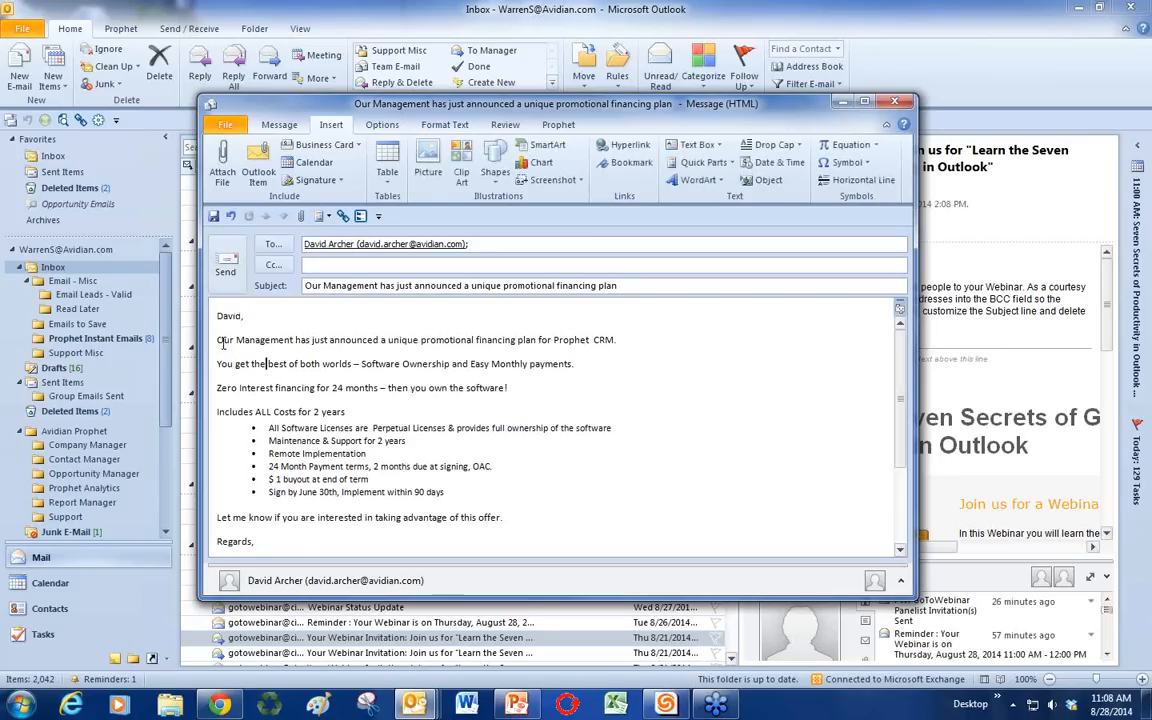
drag(220, 342, 376, 493)
key(Delete)
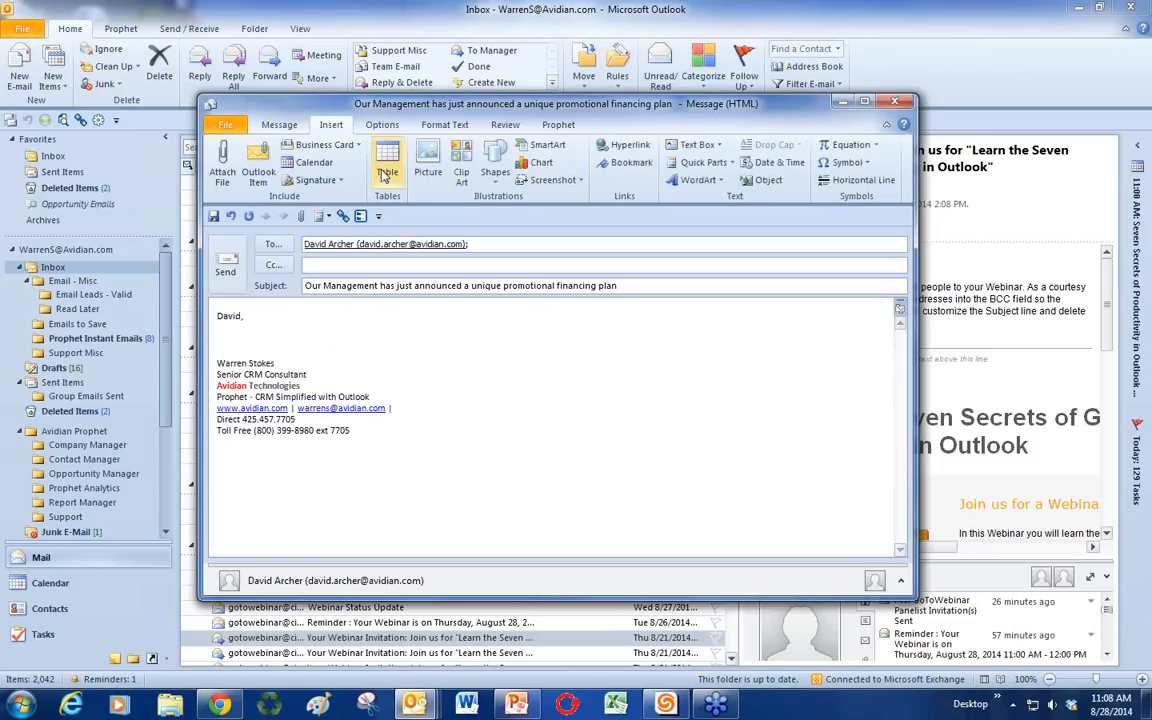
Step: Expand the 'info' AutoText with F3 below the greeting
click(705, 164)
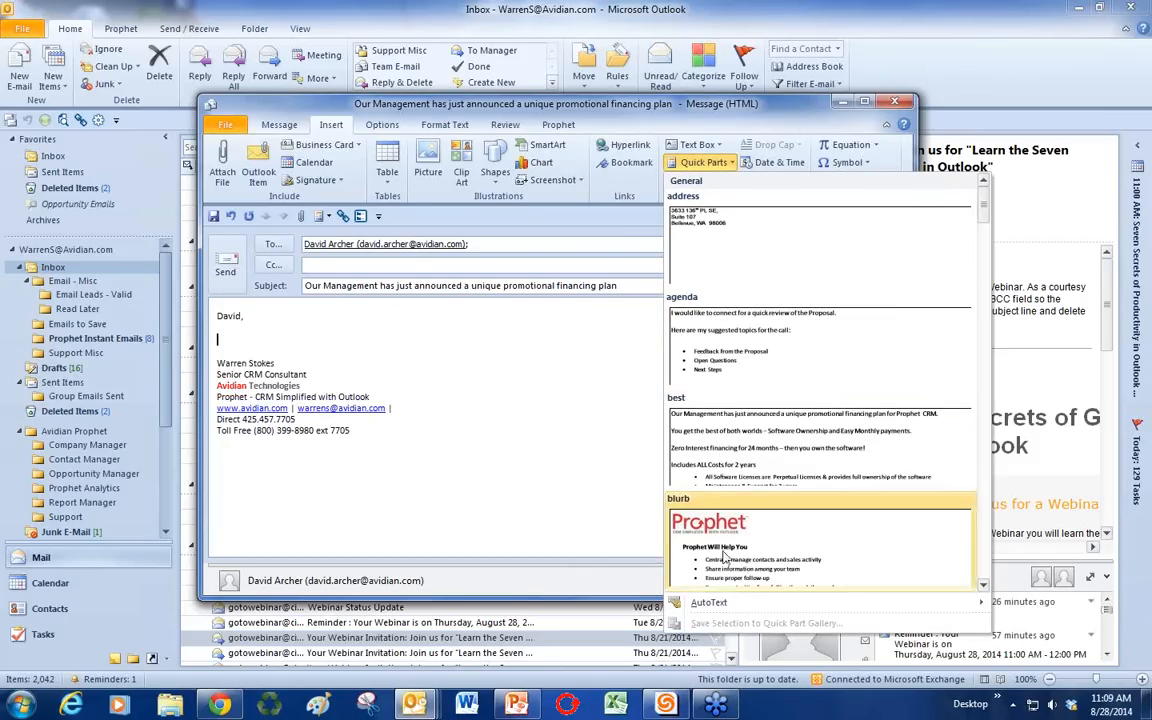
click(480, 357)
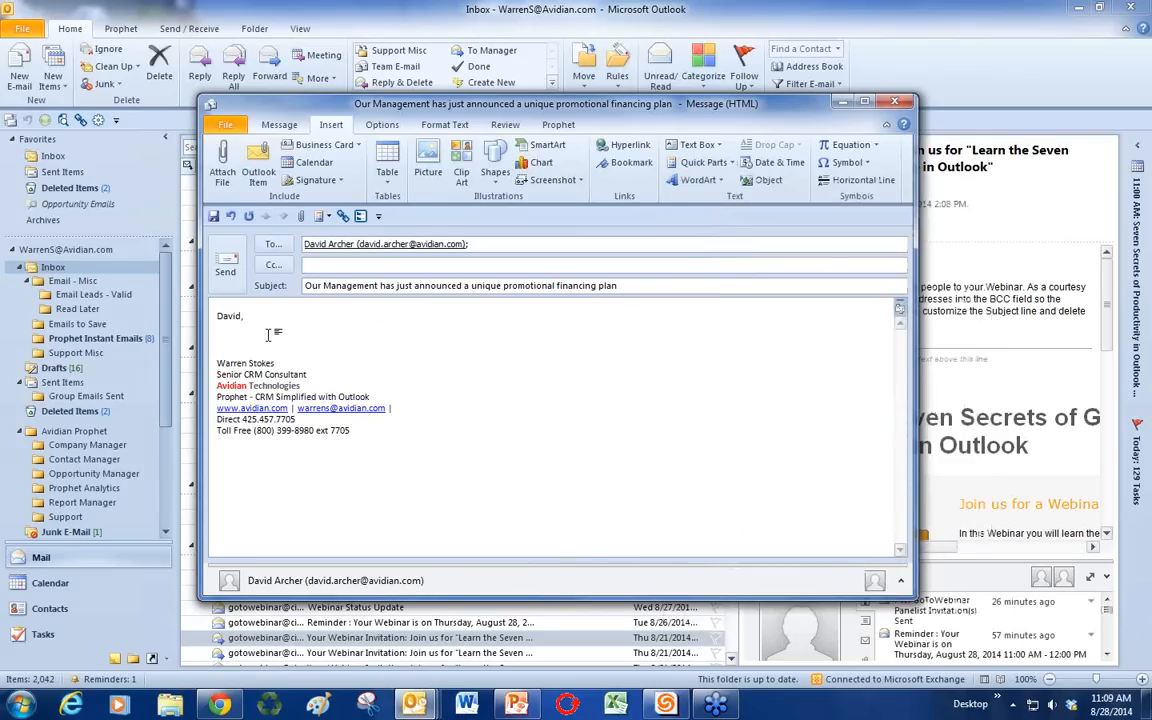
text(in)
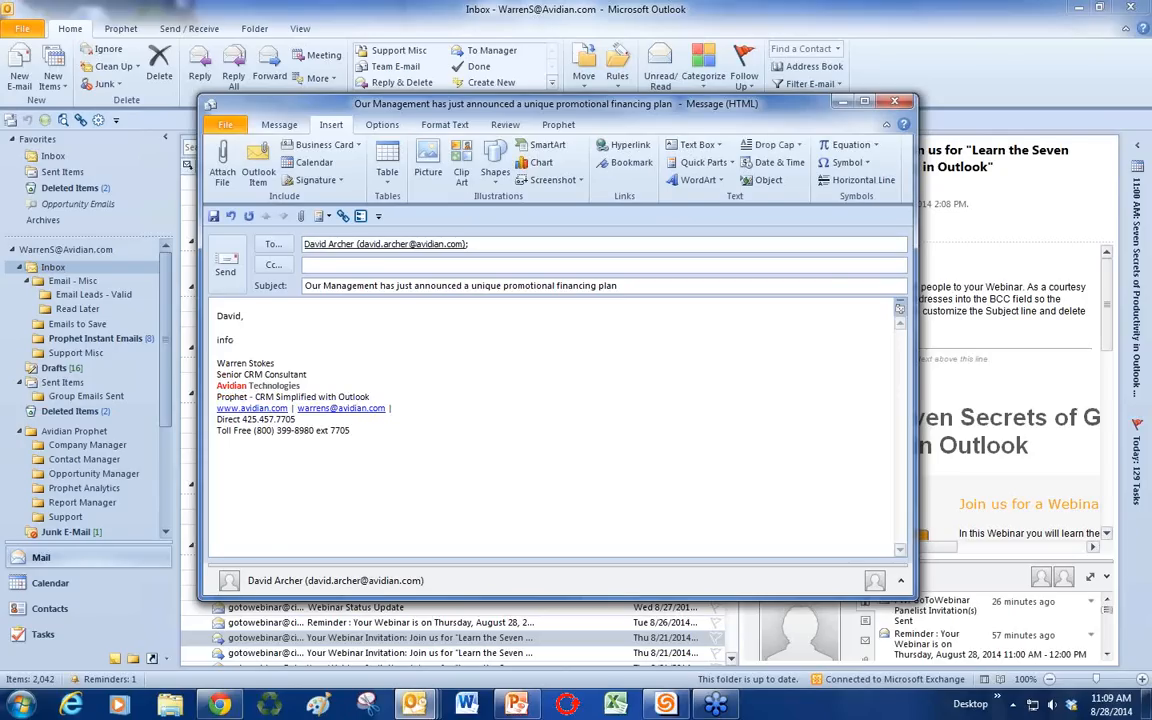
text(fo)
key(F3)
Step: Review the inserted features, evaluation options and pricing text in the message
scroll(409, 471, up, 10)
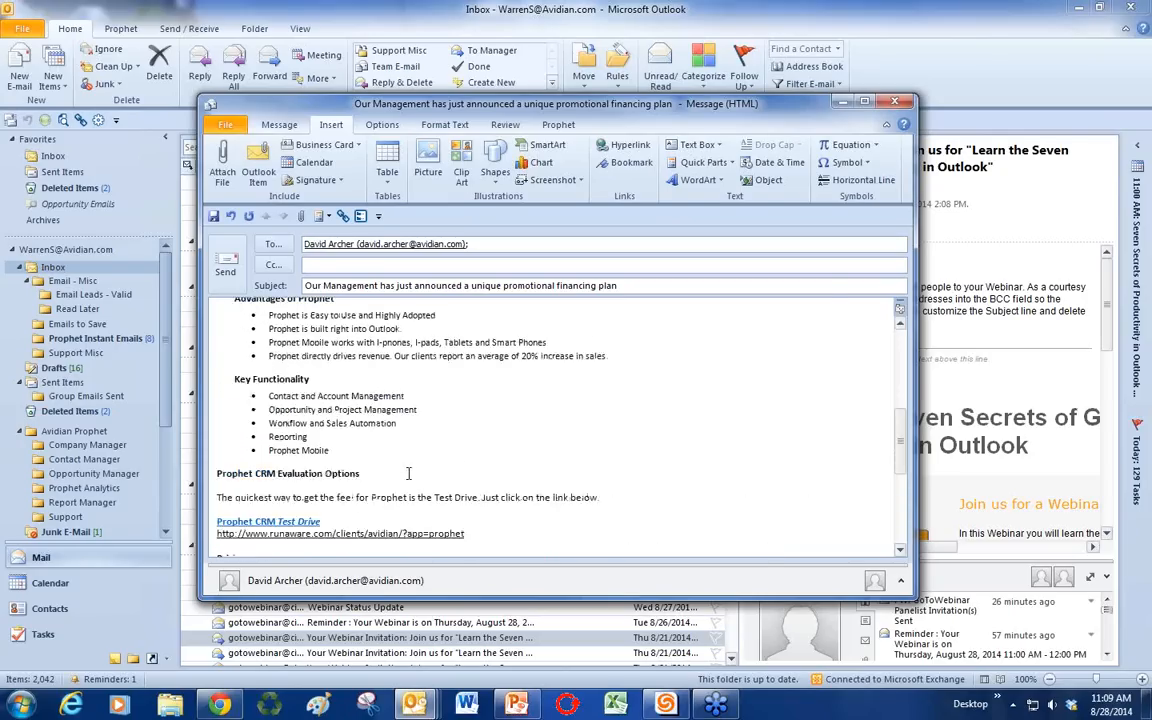
scroll(409, 471, up, 5)
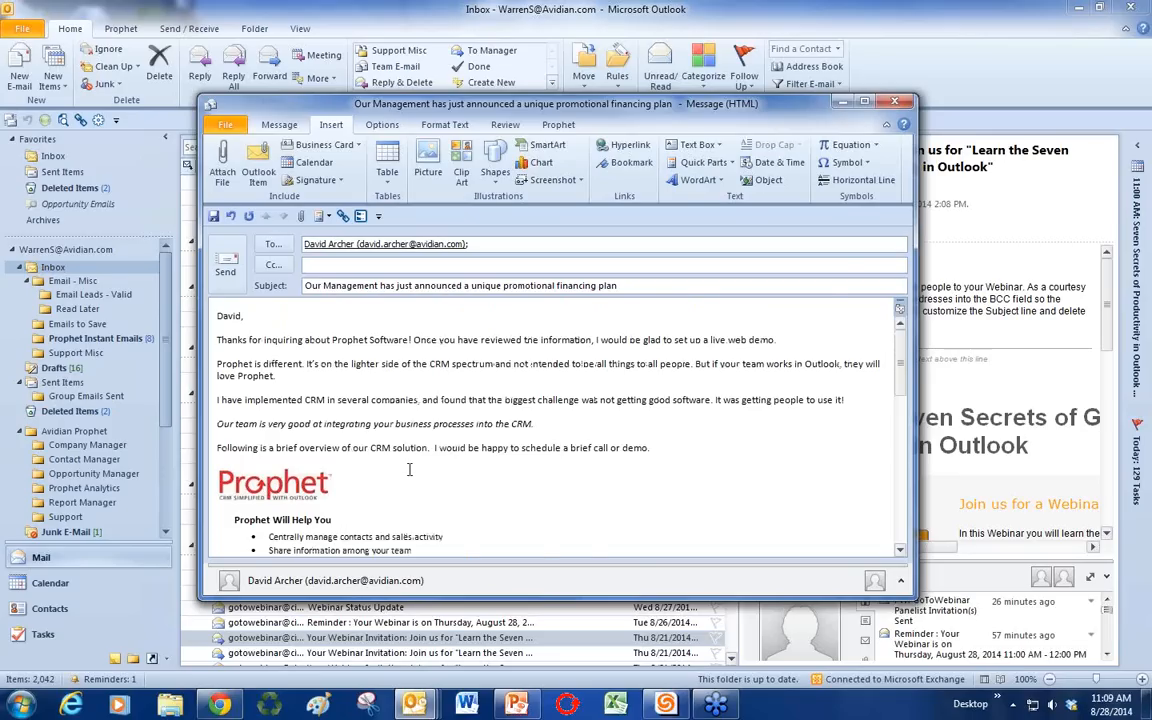
scroll(409, 471, down, 12)
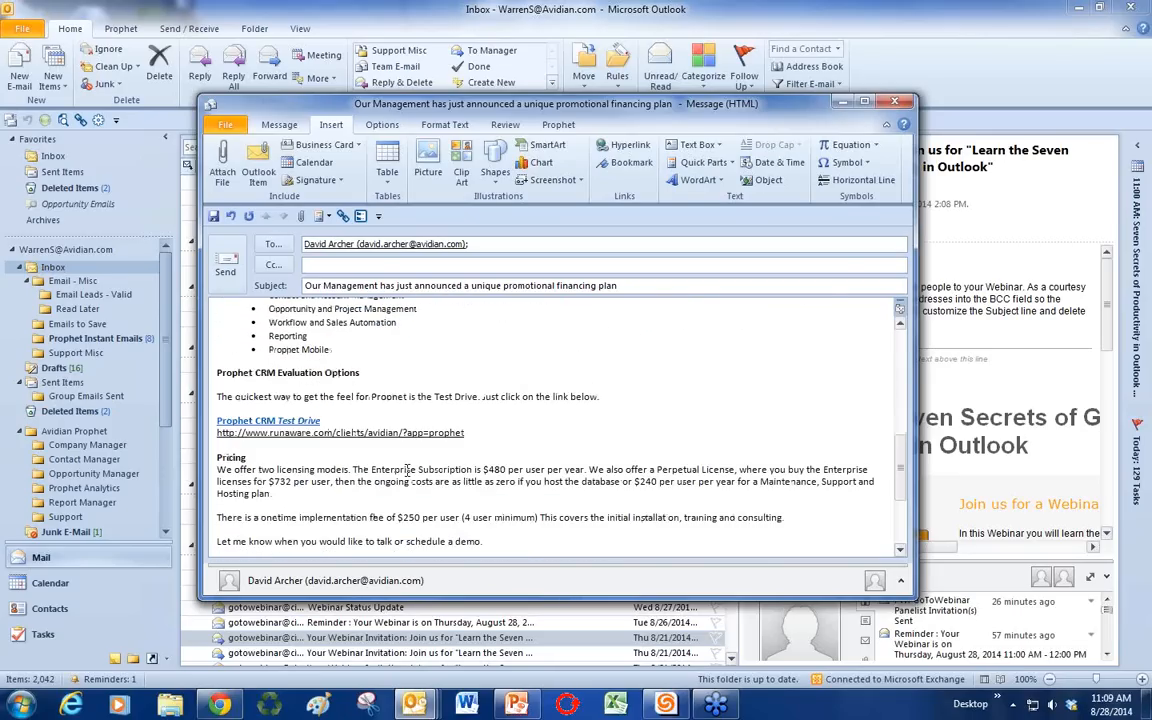
scroll(407, 470, up, 12)
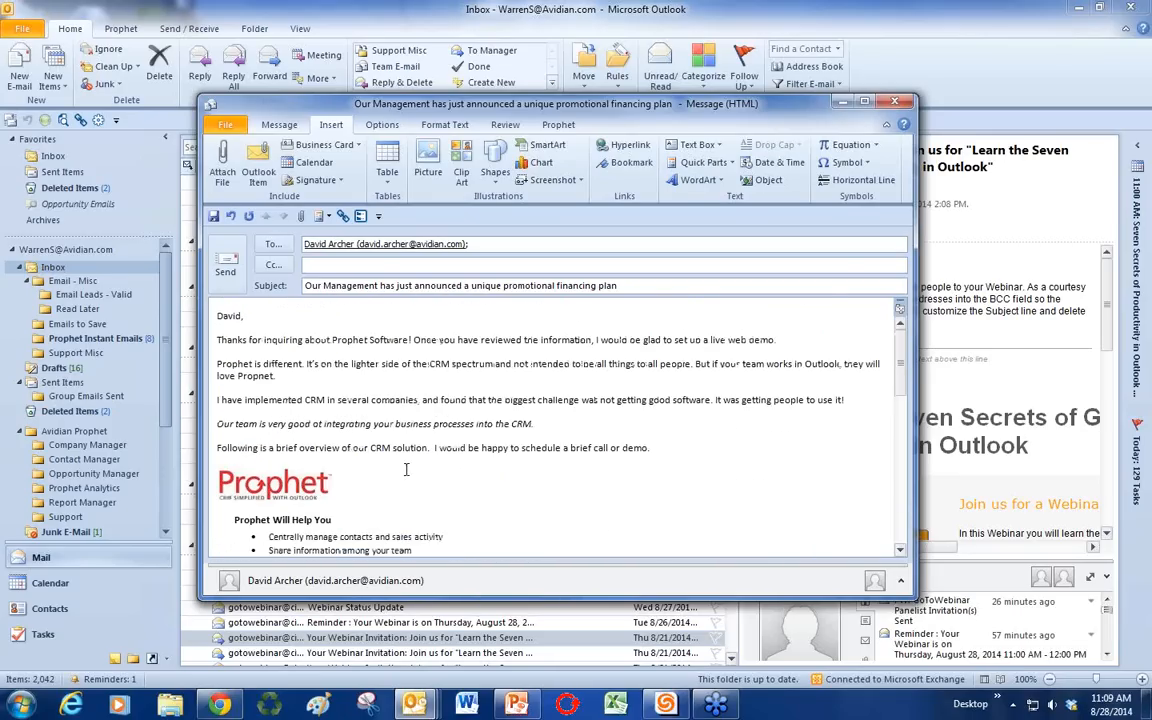
click(314, 265)
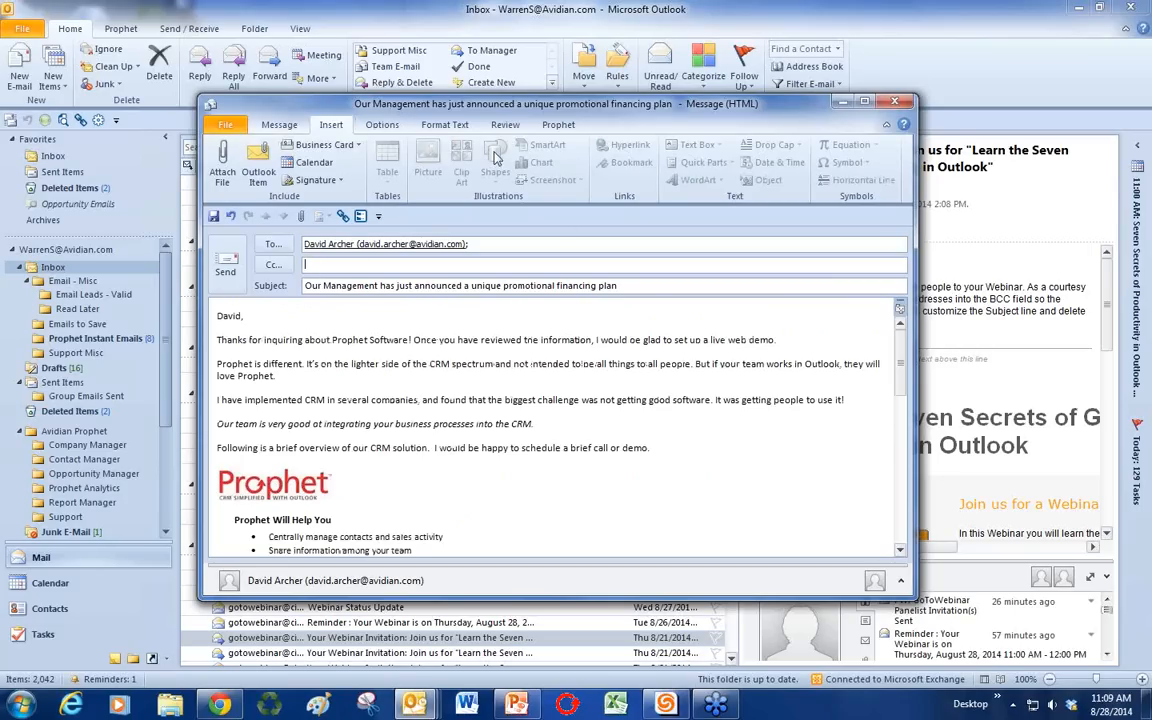
click(296, 404)
click(703, 163)
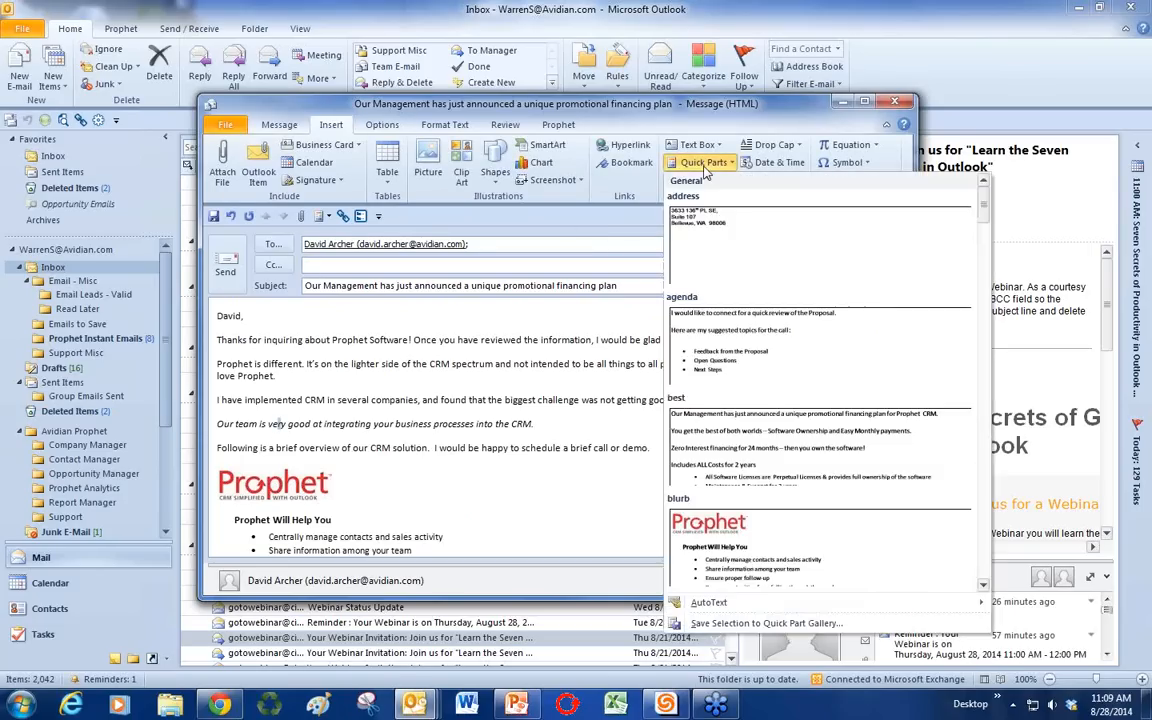
Step: Save the selected intro paragraphs as a Quick Part named 'example'
click(325, 383)
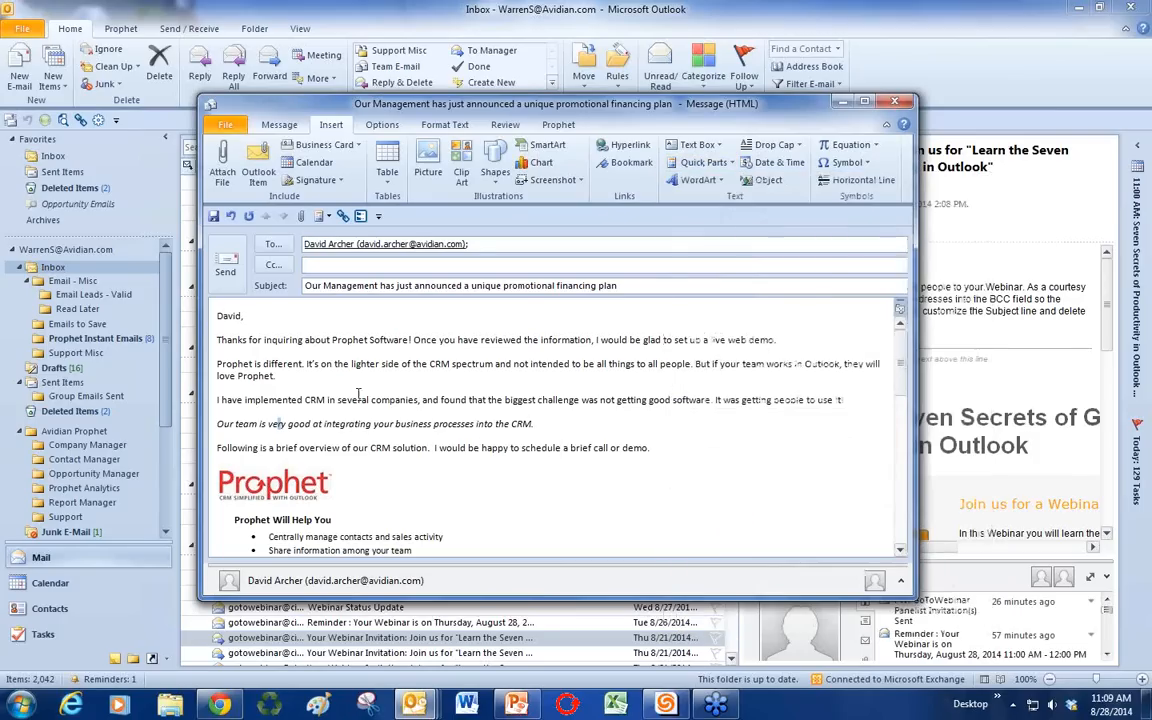
drag(652, 448, 187, 308)
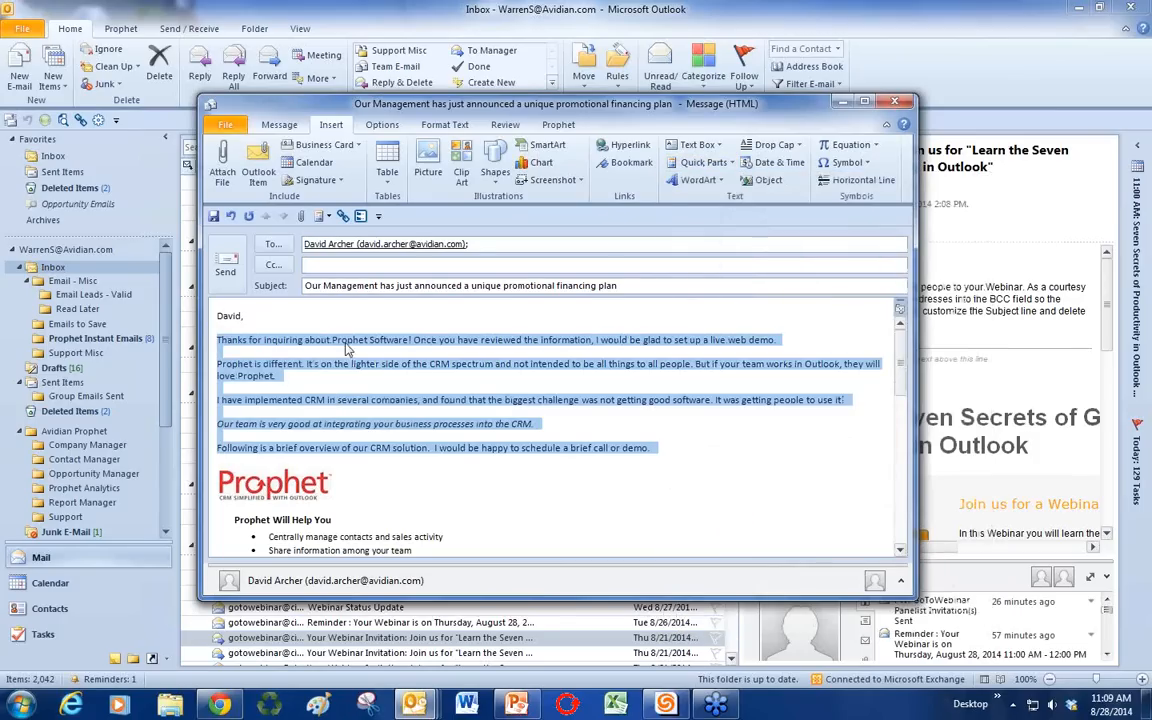
click(703, 163)
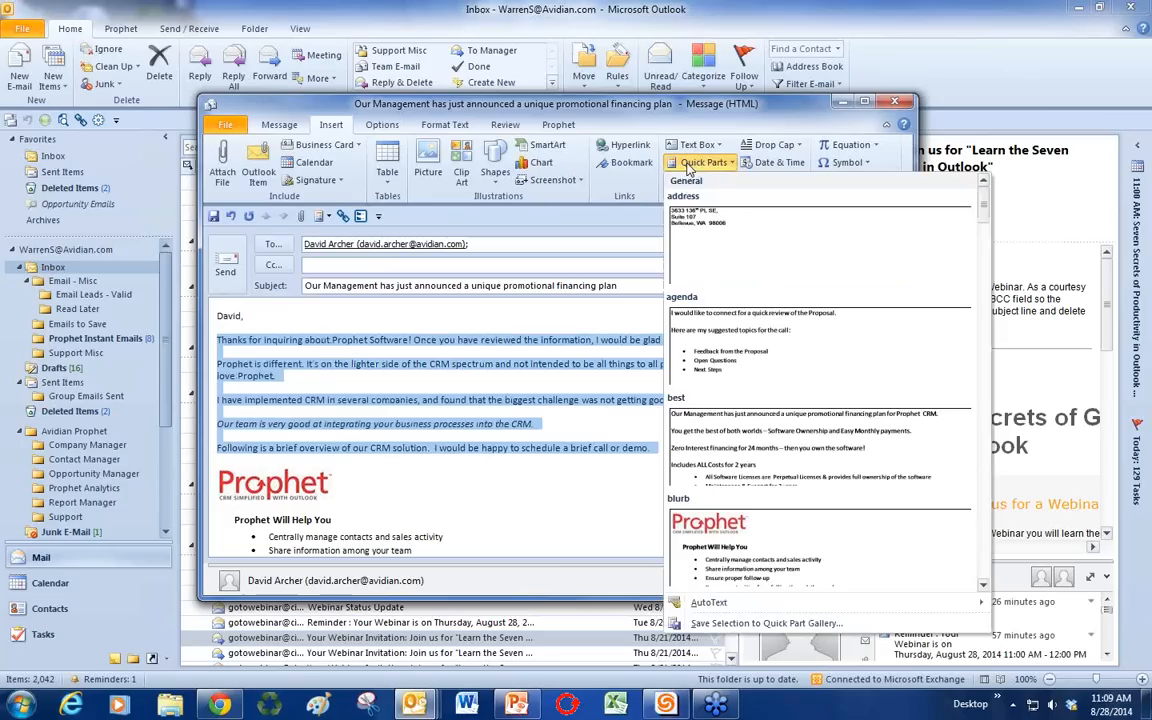
click(731, 624)
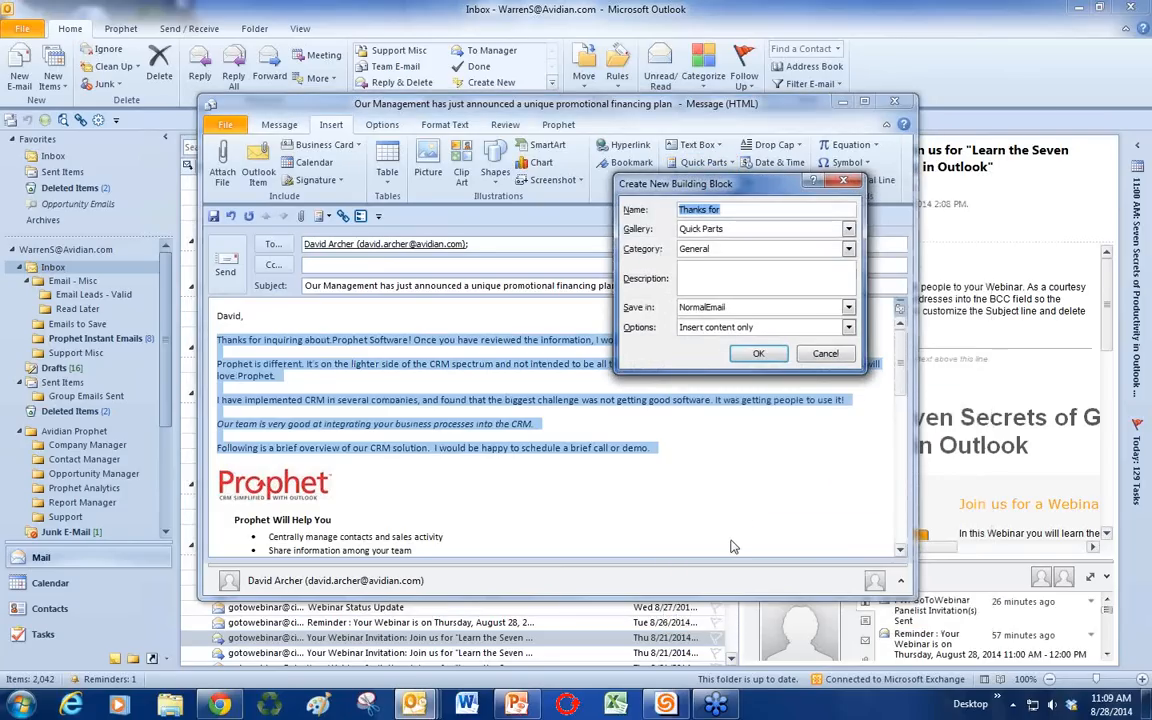
text(example)
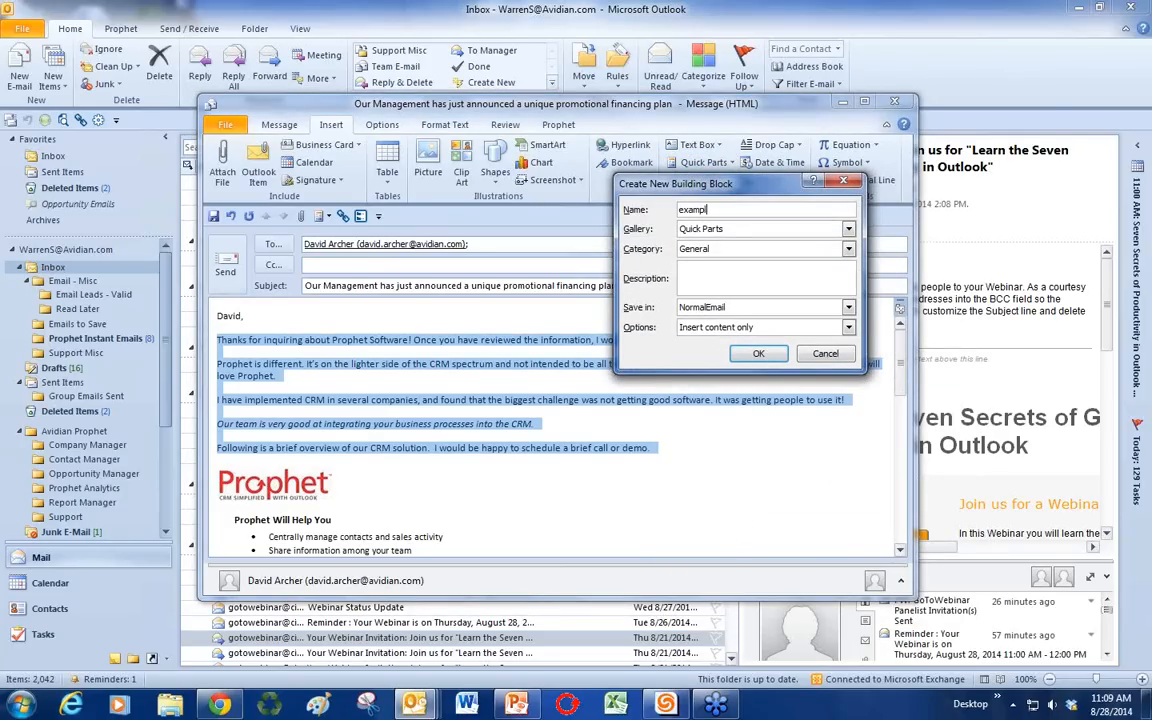
click(757, 354)
Step: Delete the body text and type 'example' in its place
click(503, 414)
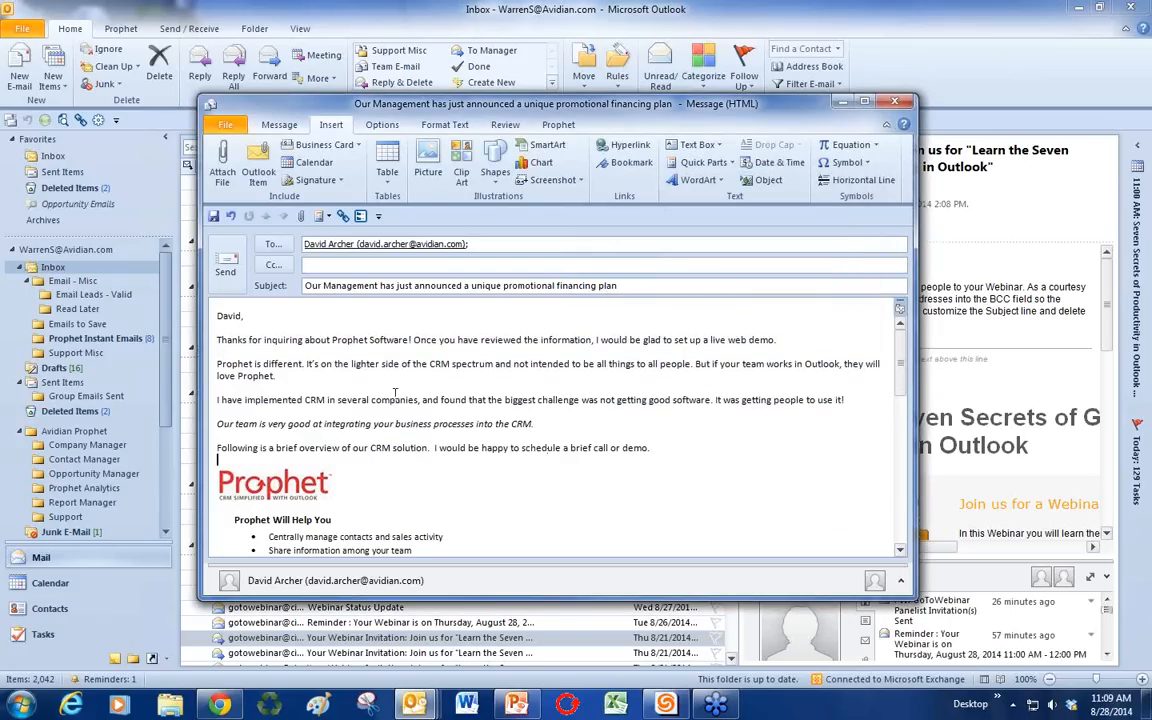
drag(218, 343, 430, 610)
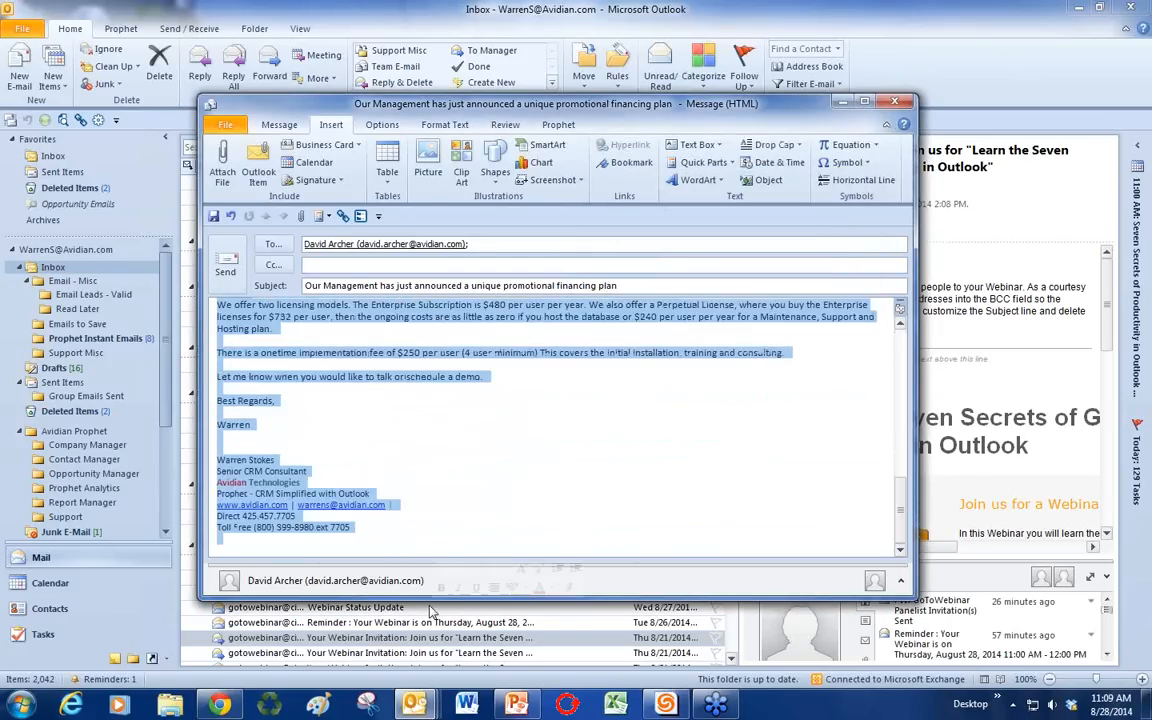
key(Delete)
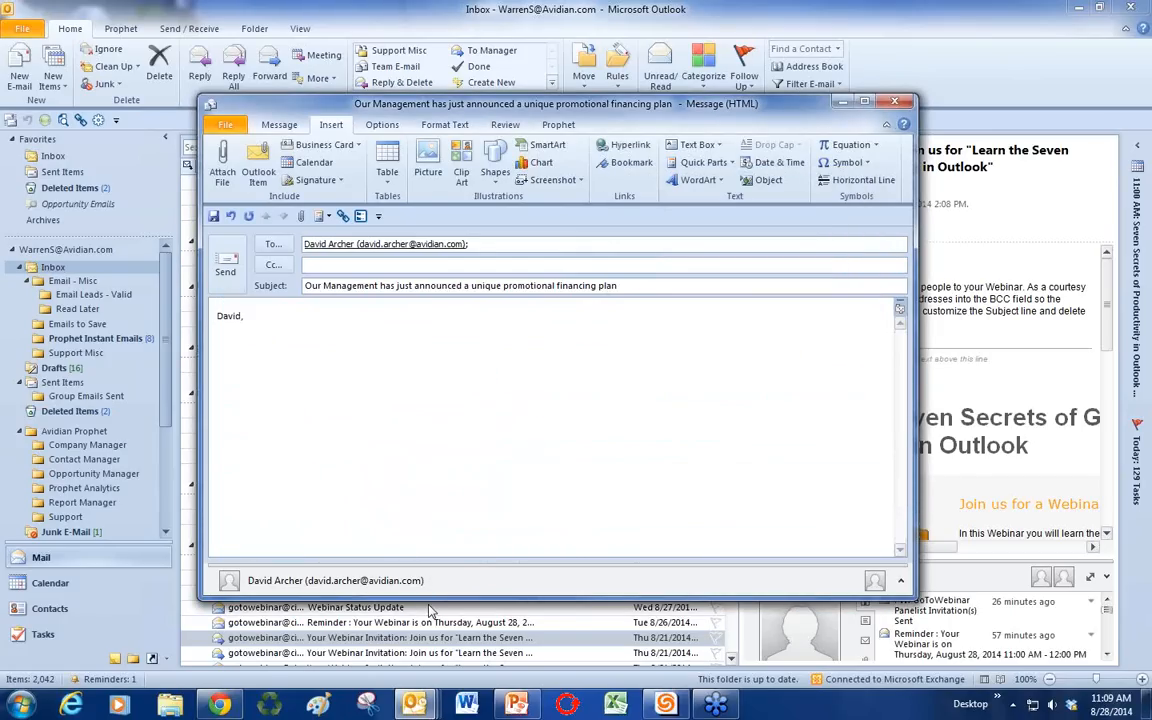
text(example)
Step: Expand 'example' into the intro paragraphs, then 'sig' into the signature block on a new line
key(F3)
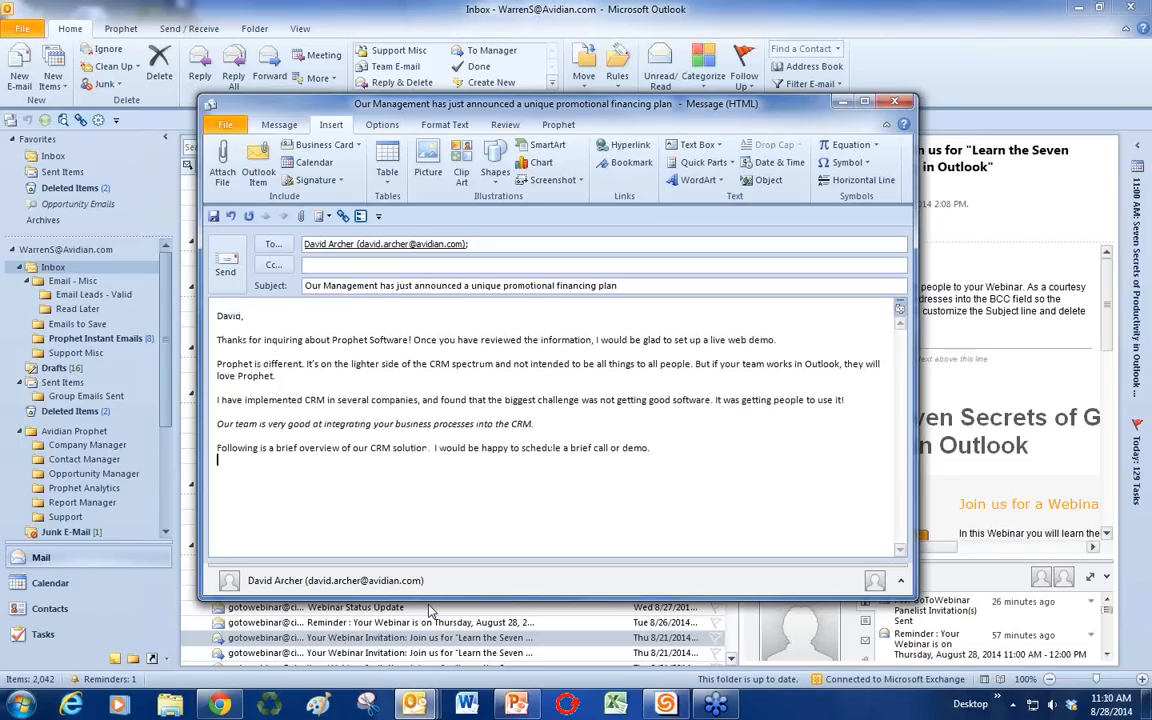
key(Return)
text(sig)
key(F3)
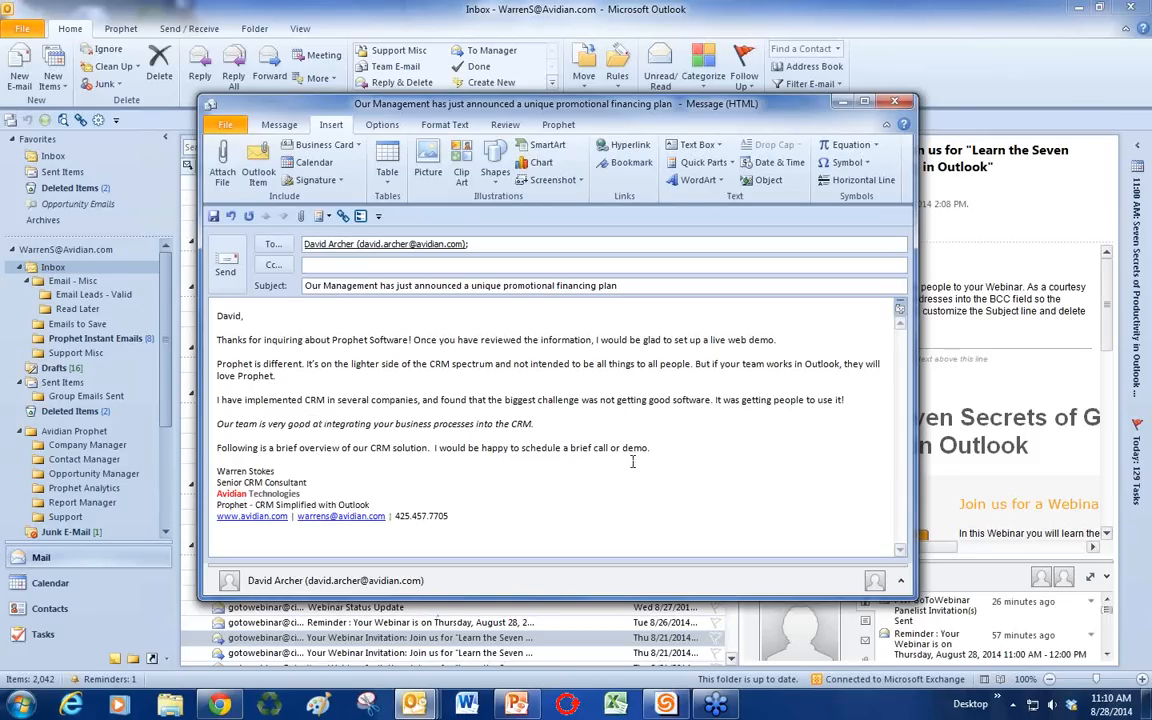
Step: Browse the saved Quick Parts gallery, then close the message choosing not to save
click(704, 163)
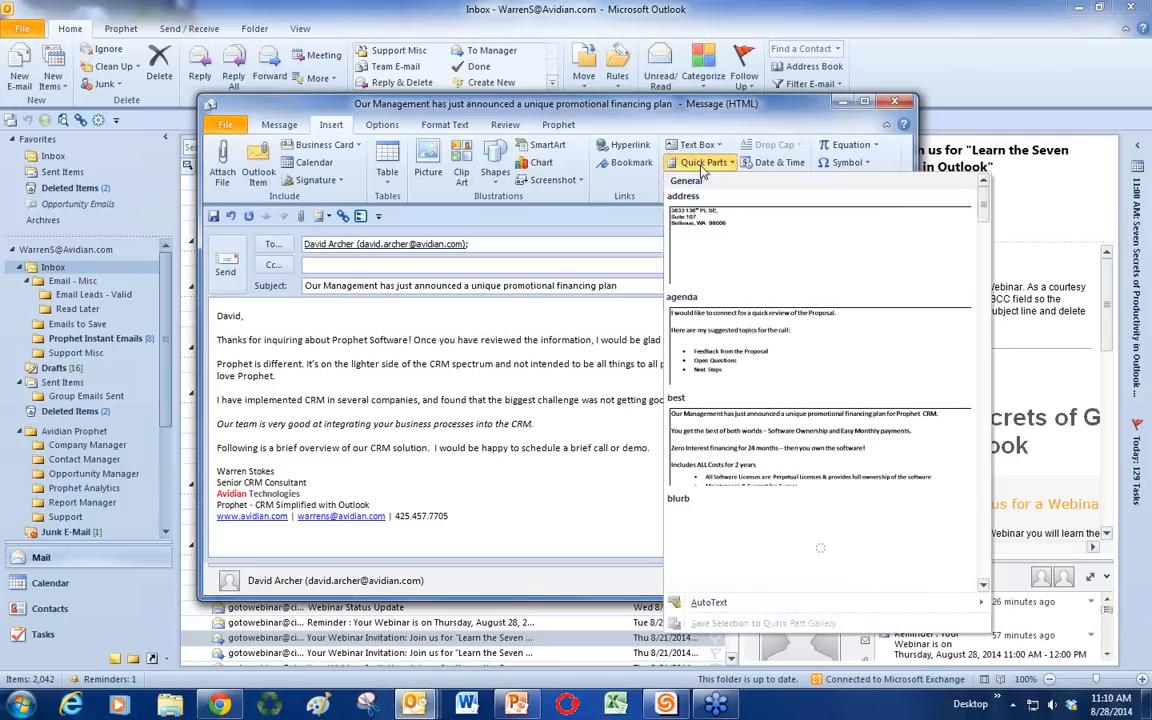
scroll(985, 237, down, 1)
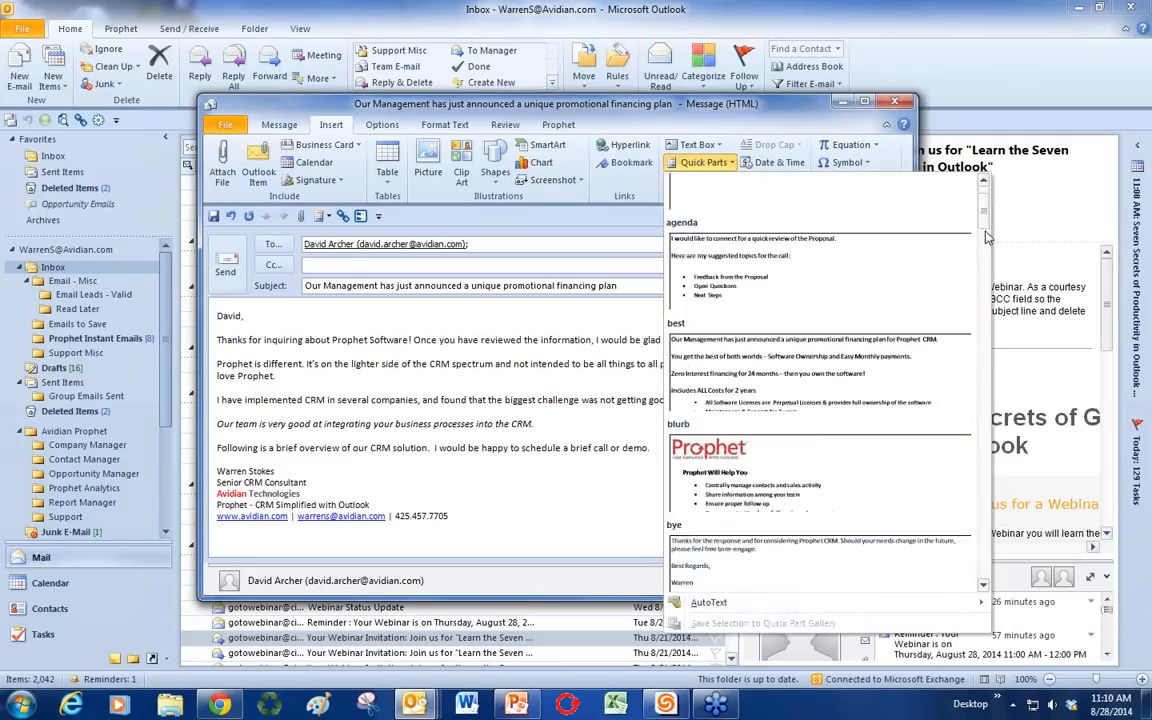
scroll(985, 237, down, 3)
scroll(983, 210, up, 6)
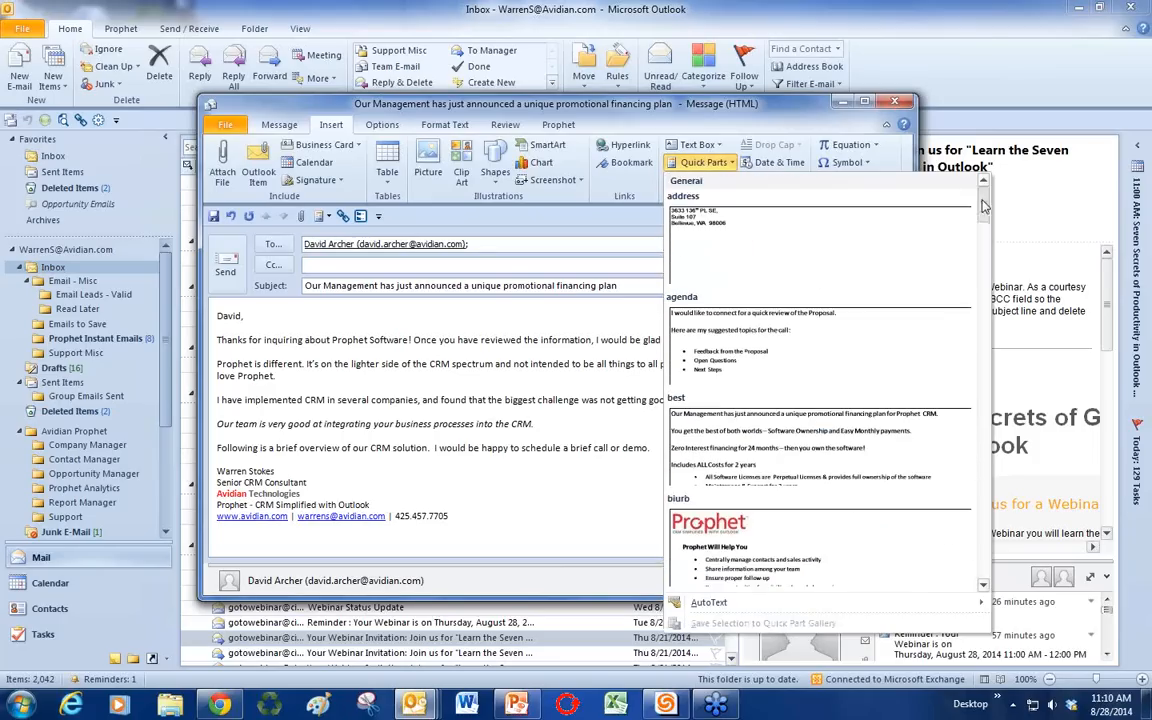
click(301, 352)
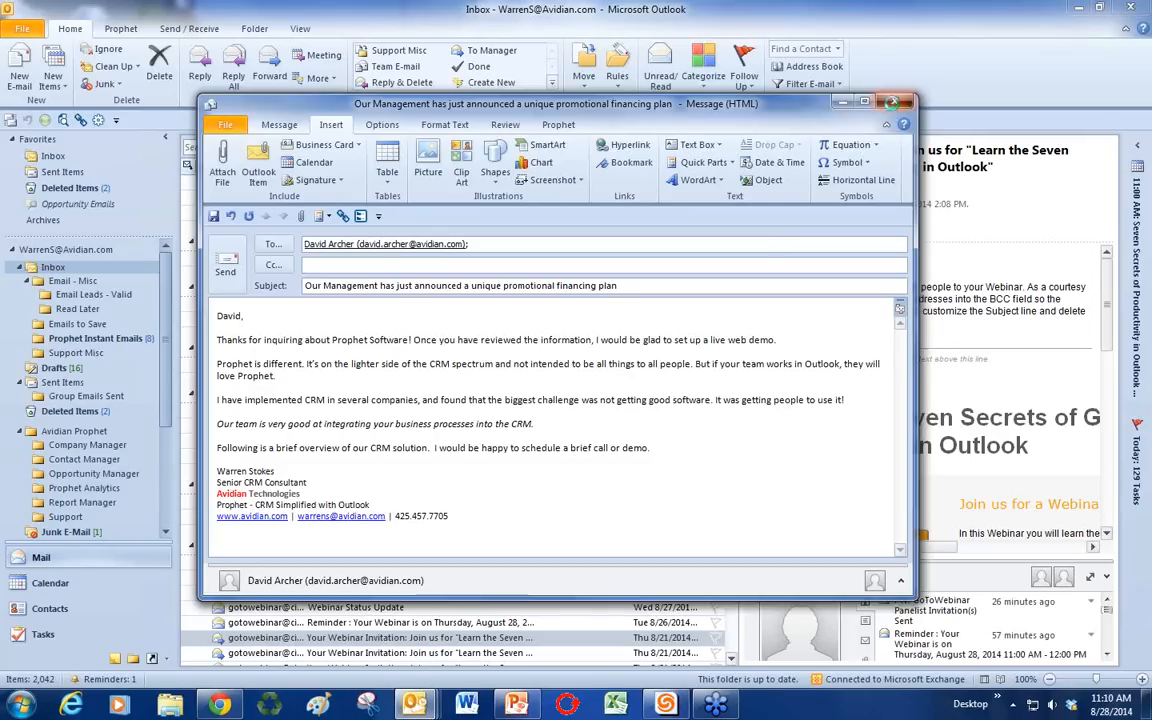
click(893, 103)
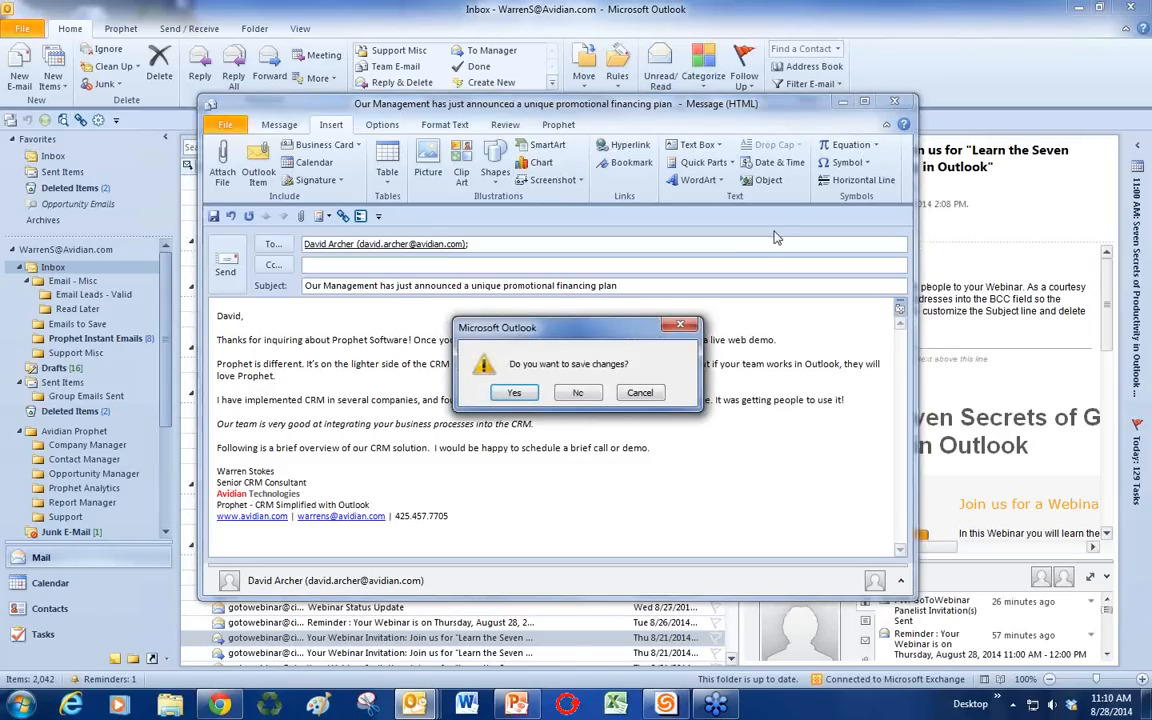
click(581, 393)
Step: Switch to the Calendar and open Thursday's Webinar appointment
click(74, 585)
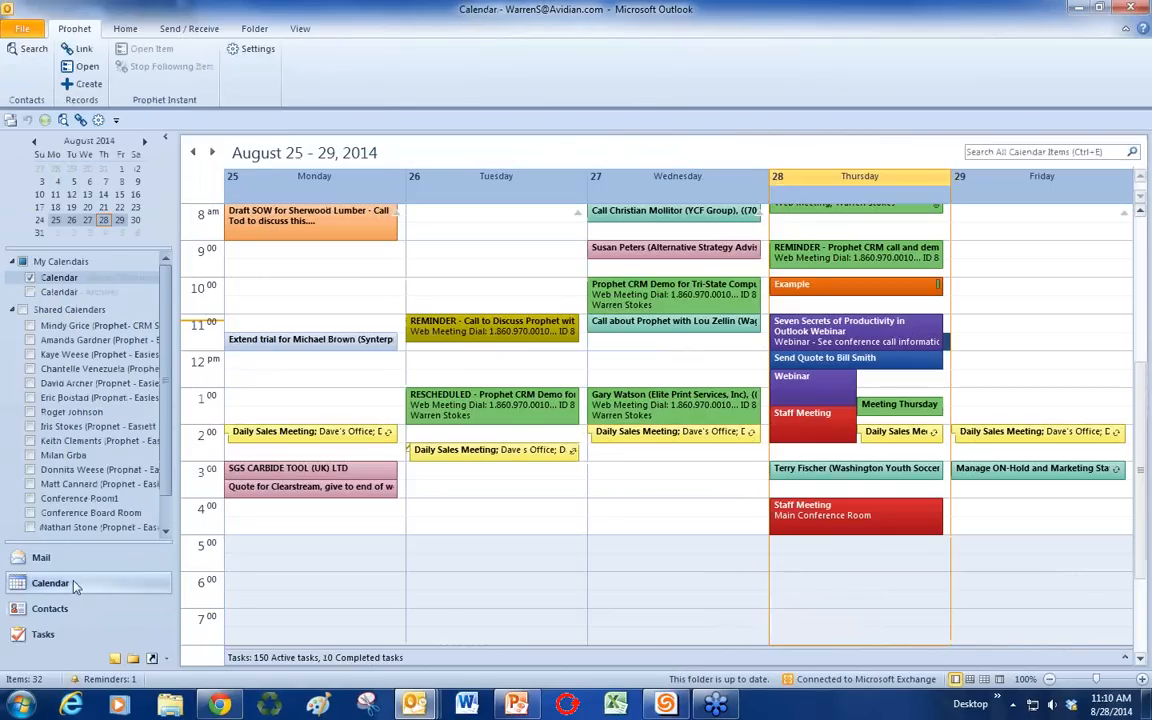
click(1001, 366)
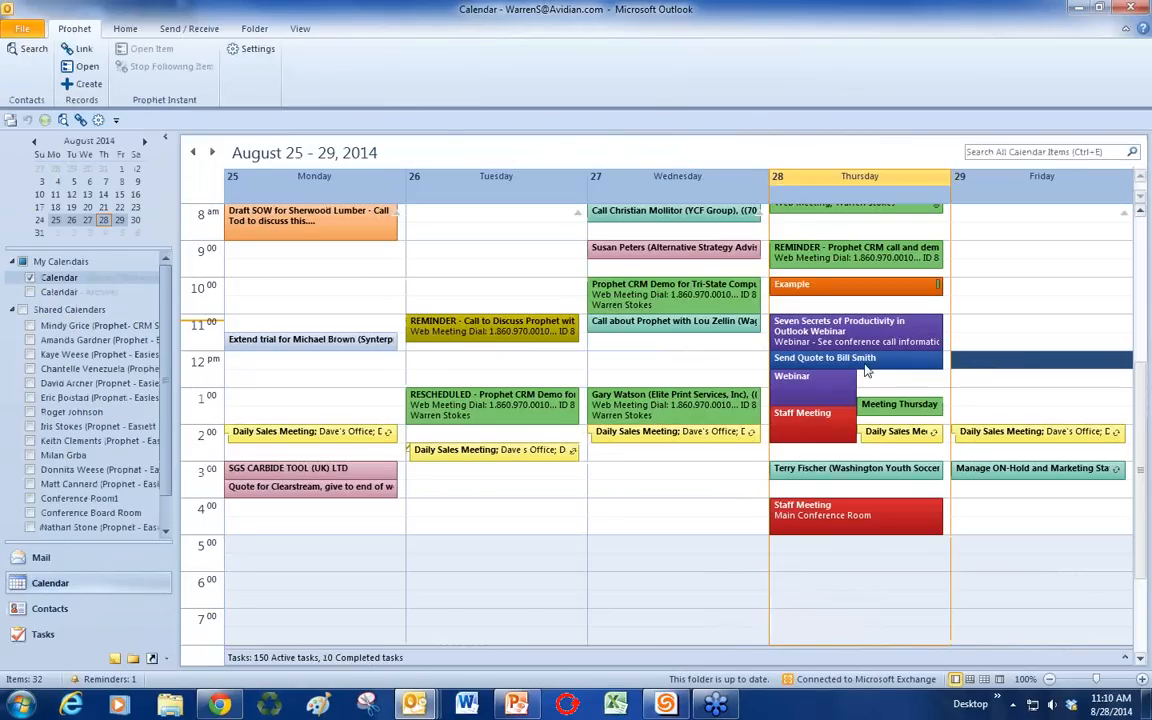
double_click(826, 390)
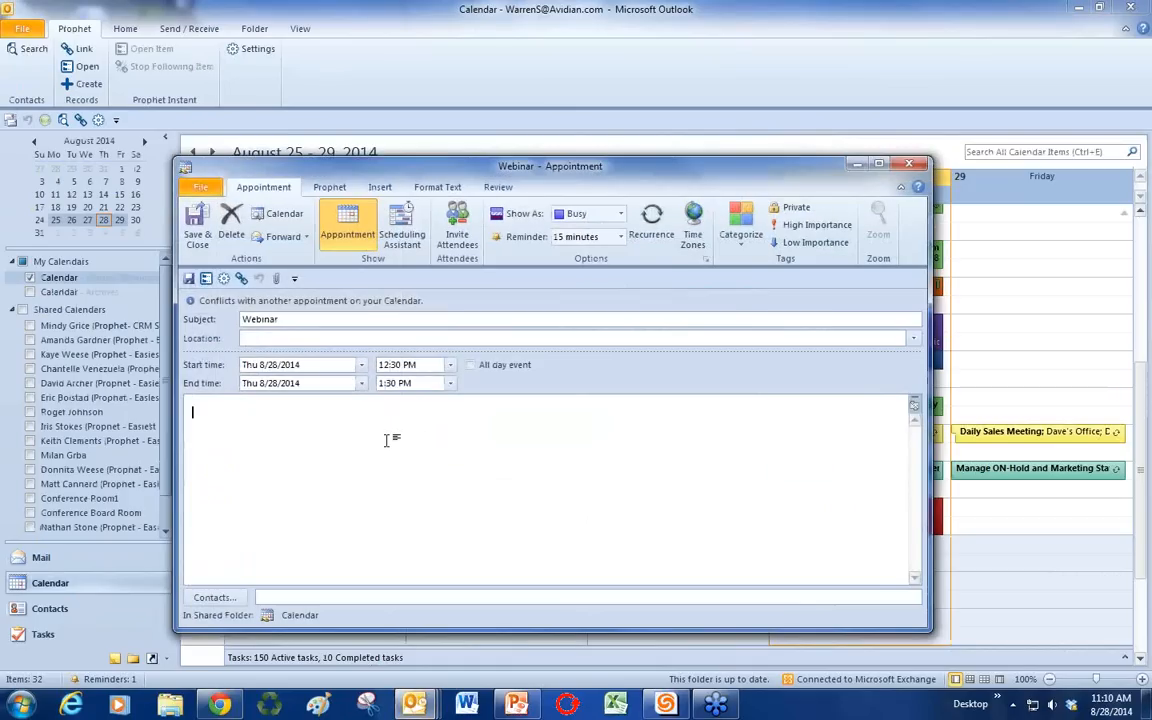
Step: Insert the 'agenda' Quick Part into the appointment notes, then close without saving
click(386, 440)
text(agenda)
key(BackSpace)
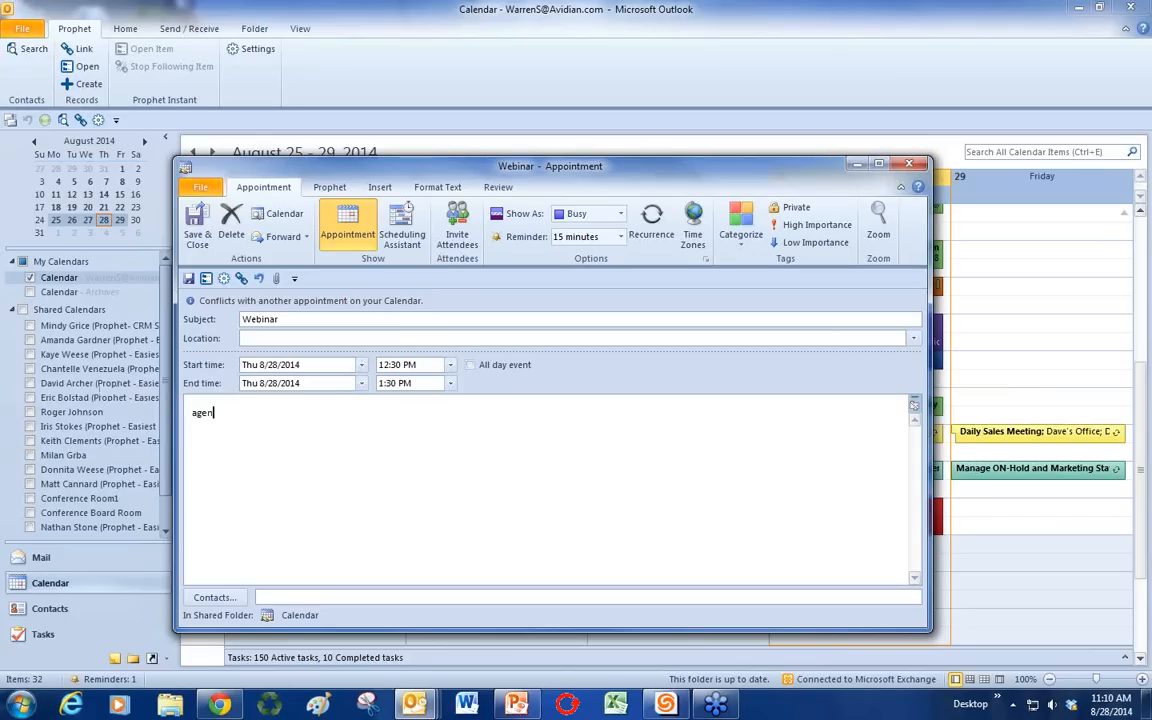
text(d)
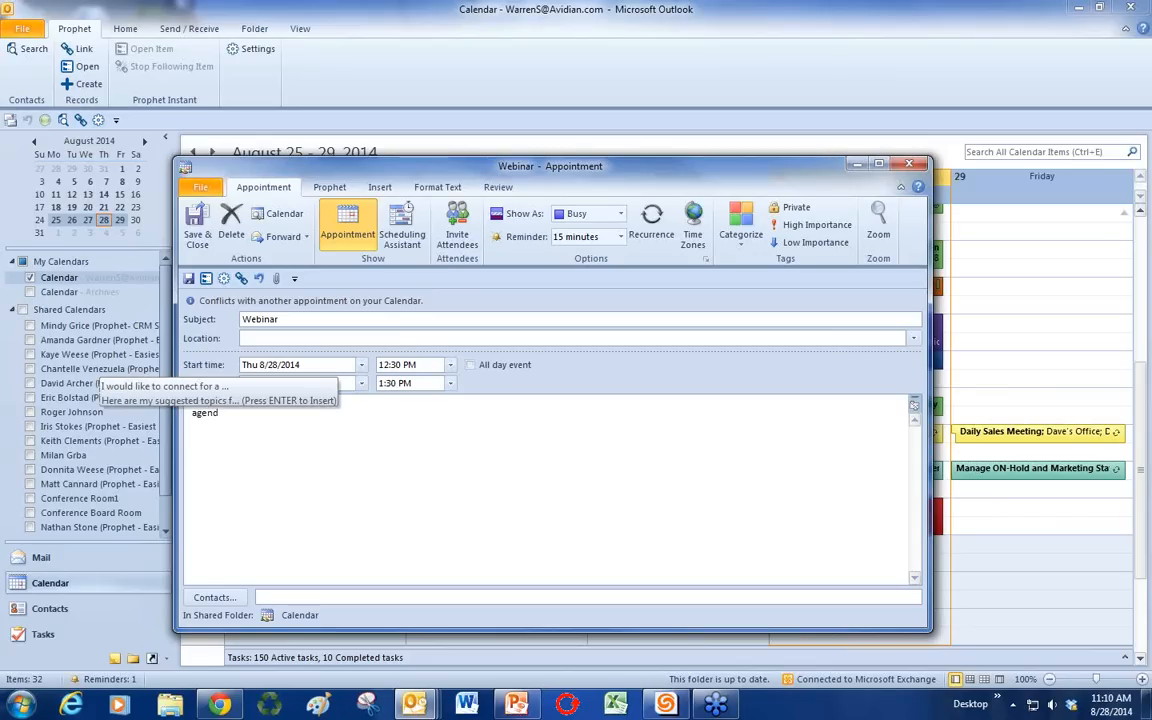
key(Return)
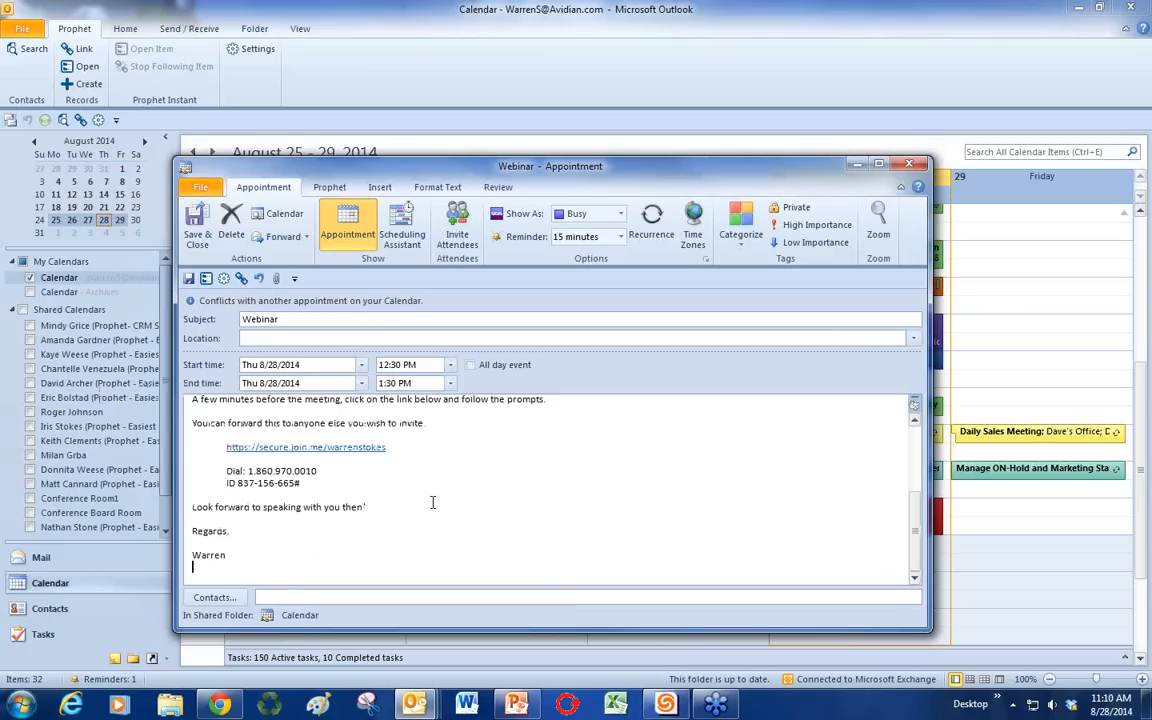
scroll(432, 502, up, 4)
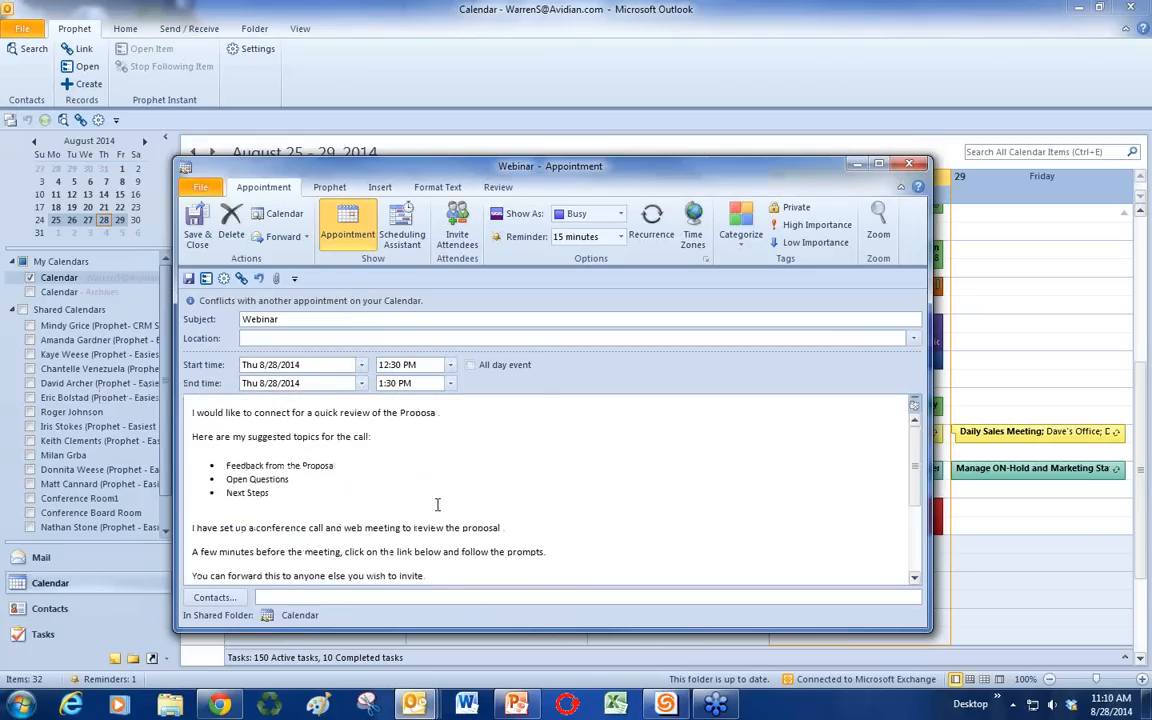
click(903, 166)
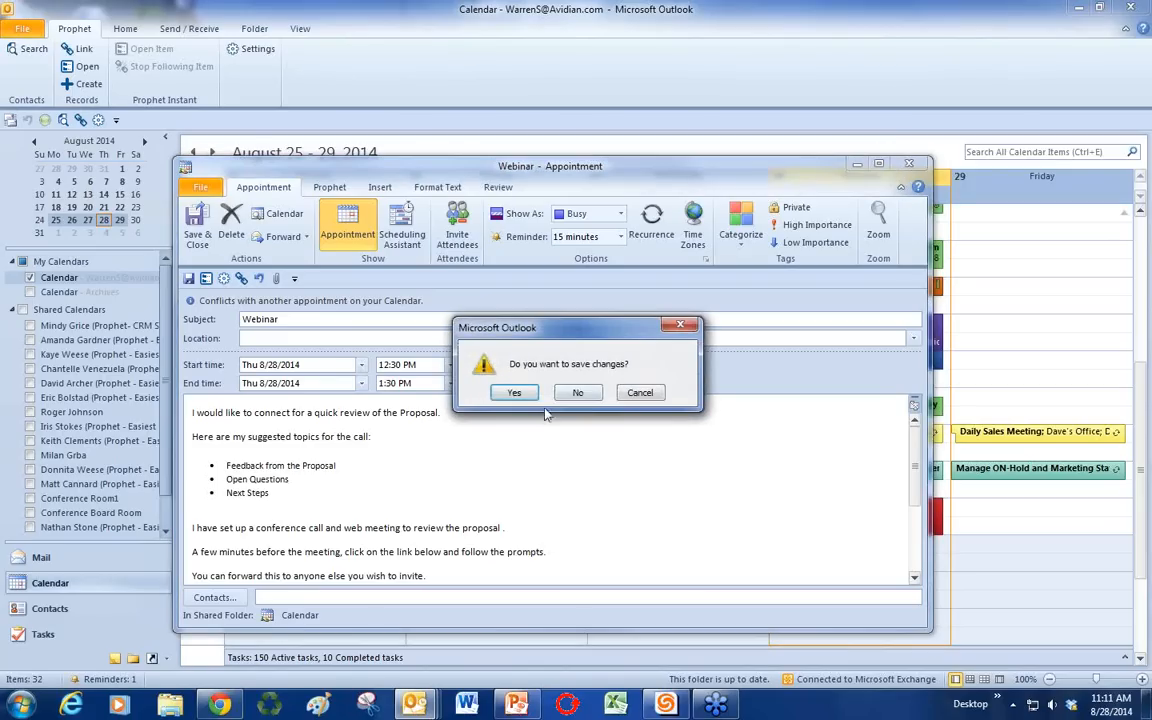
click(580, 393)
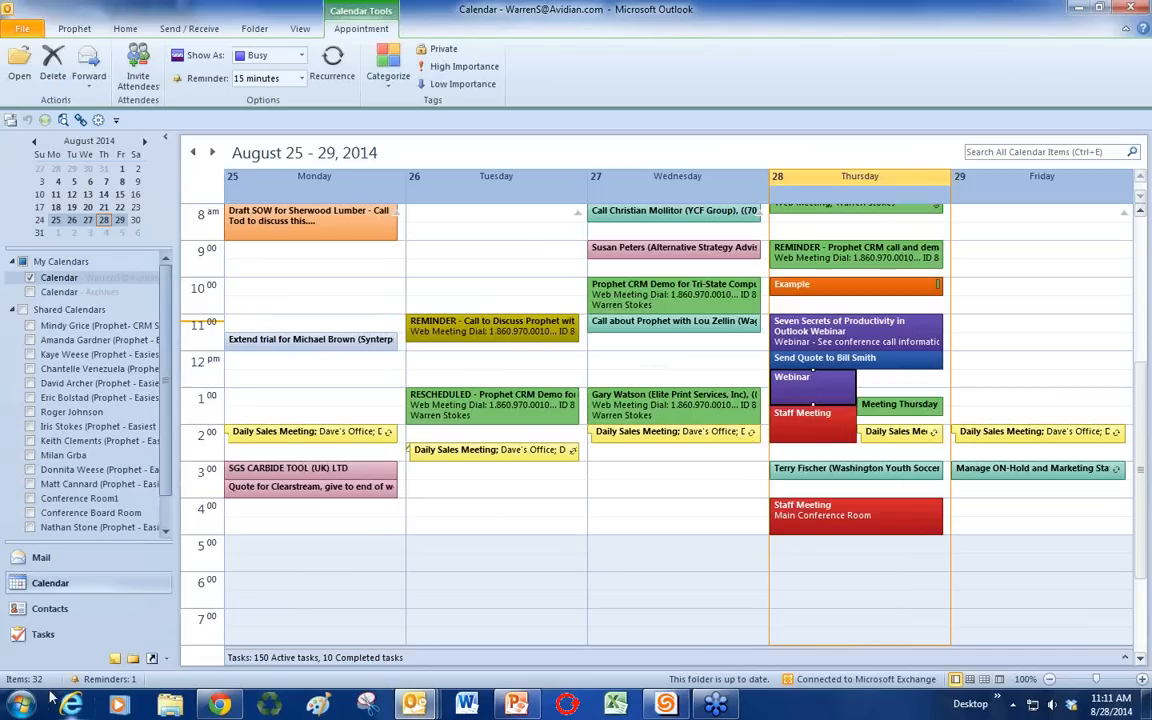
Step: Start a new blank task from the Tasks view
click(43, 633)
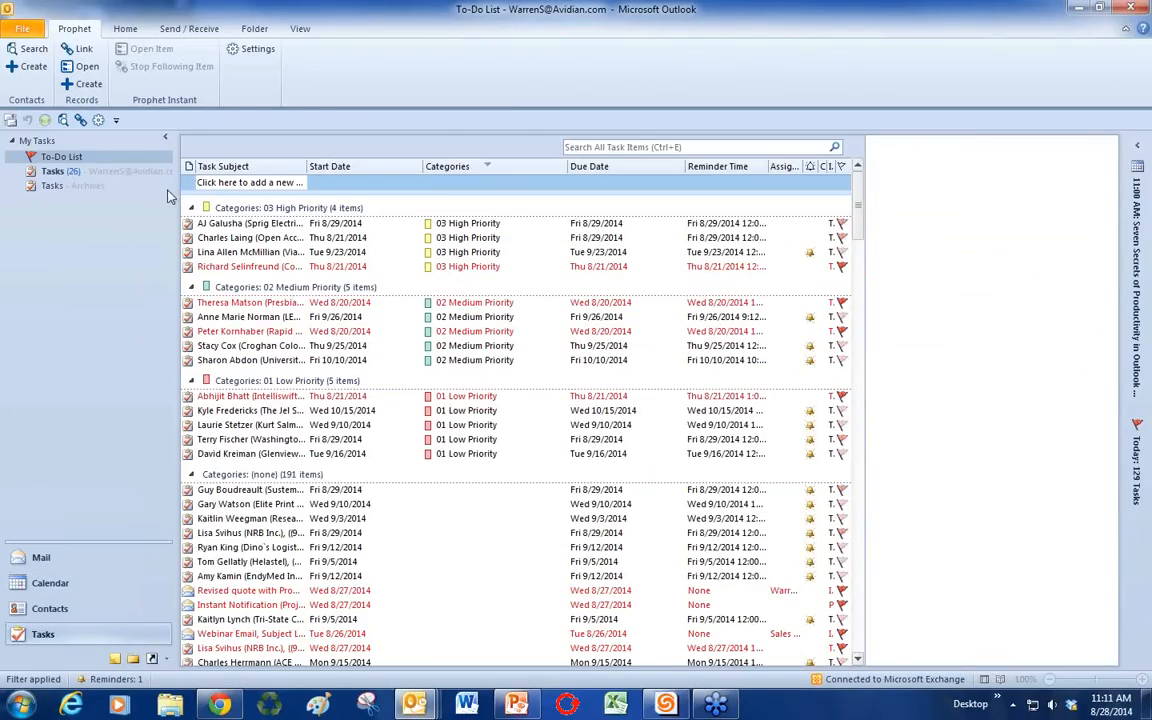
click(22, 29)
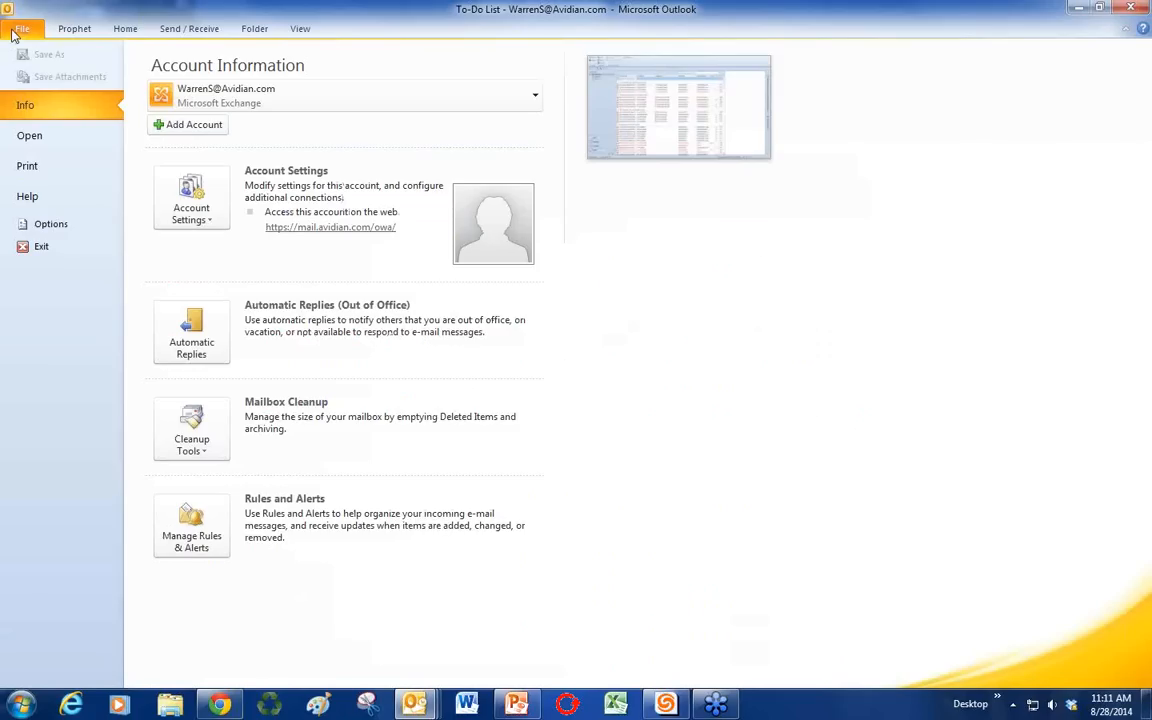
click(112, 30)
click(20, 78)
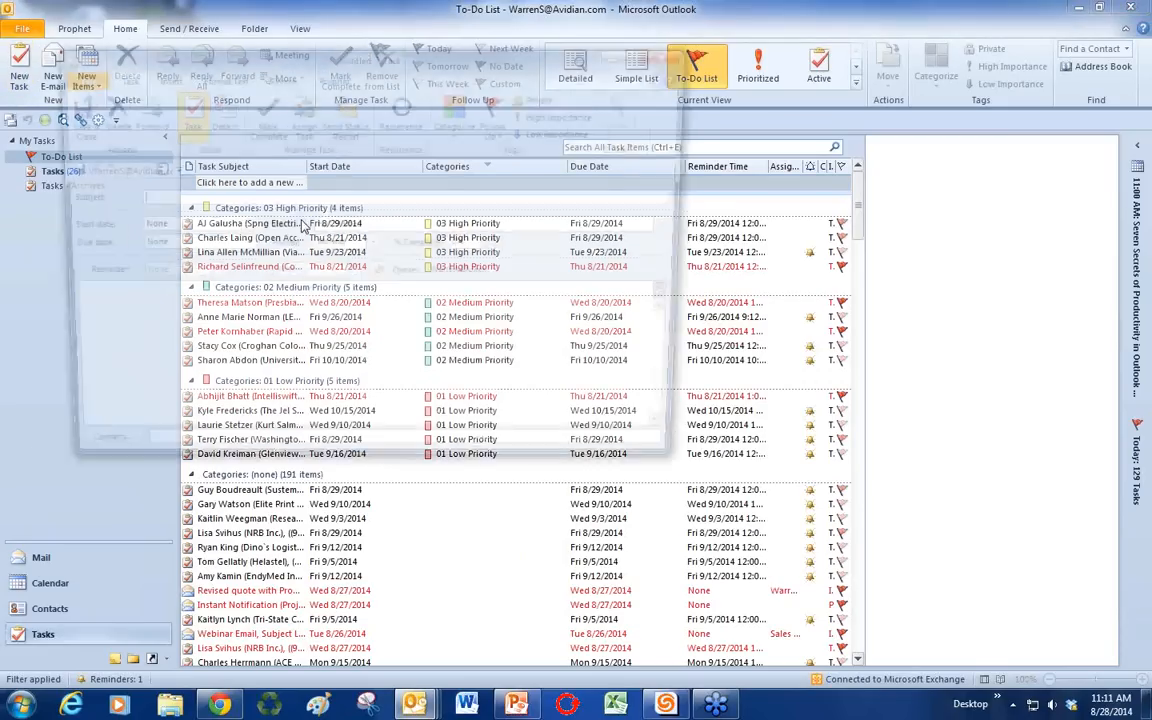
drag(345, 62, 462, 104)
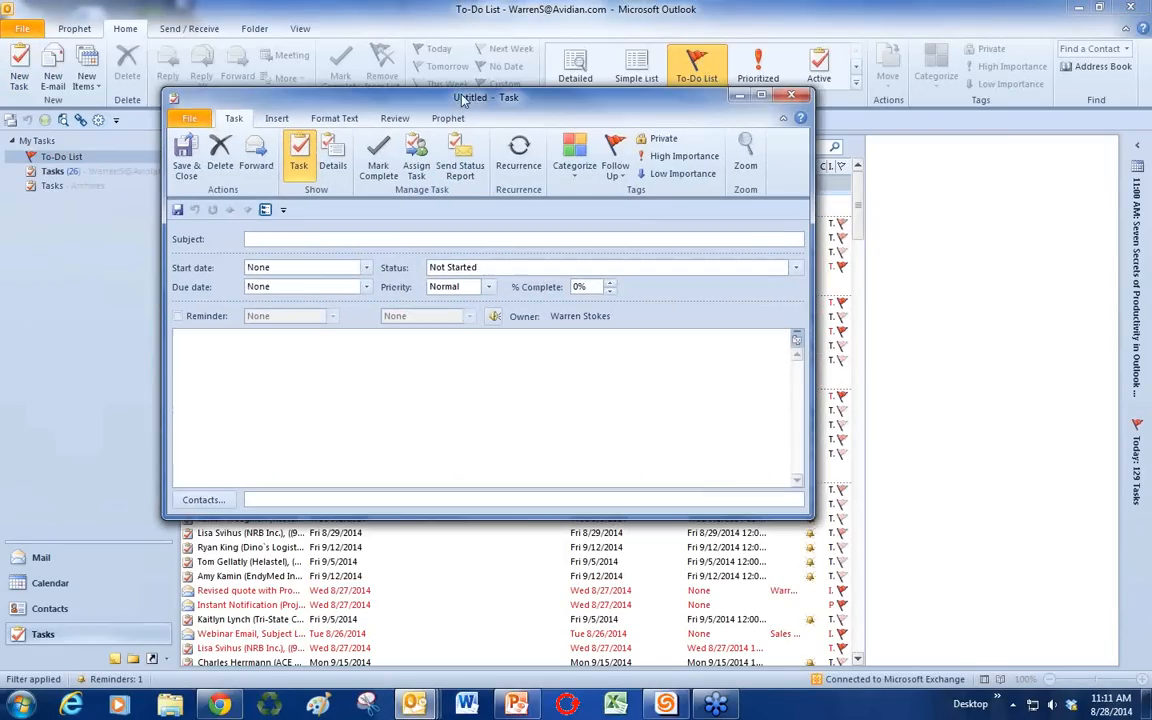
Step: Add a greeting and the expanded 'agenda' Quick Part to the task notes
click(255, 358)
text(Bill,  )
text(agenda)
key(F3)
scroll(362, 392, up, 6)
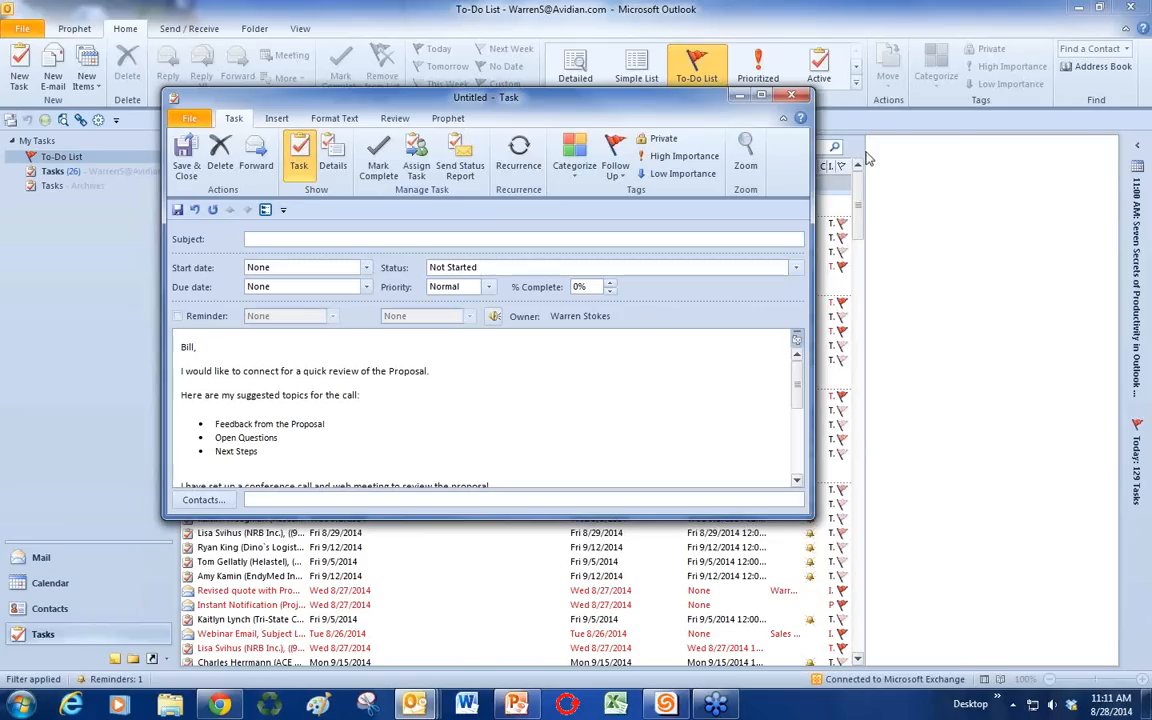
Step: Check the categories list, discard the task, and return to the calendar
click(582, 166)
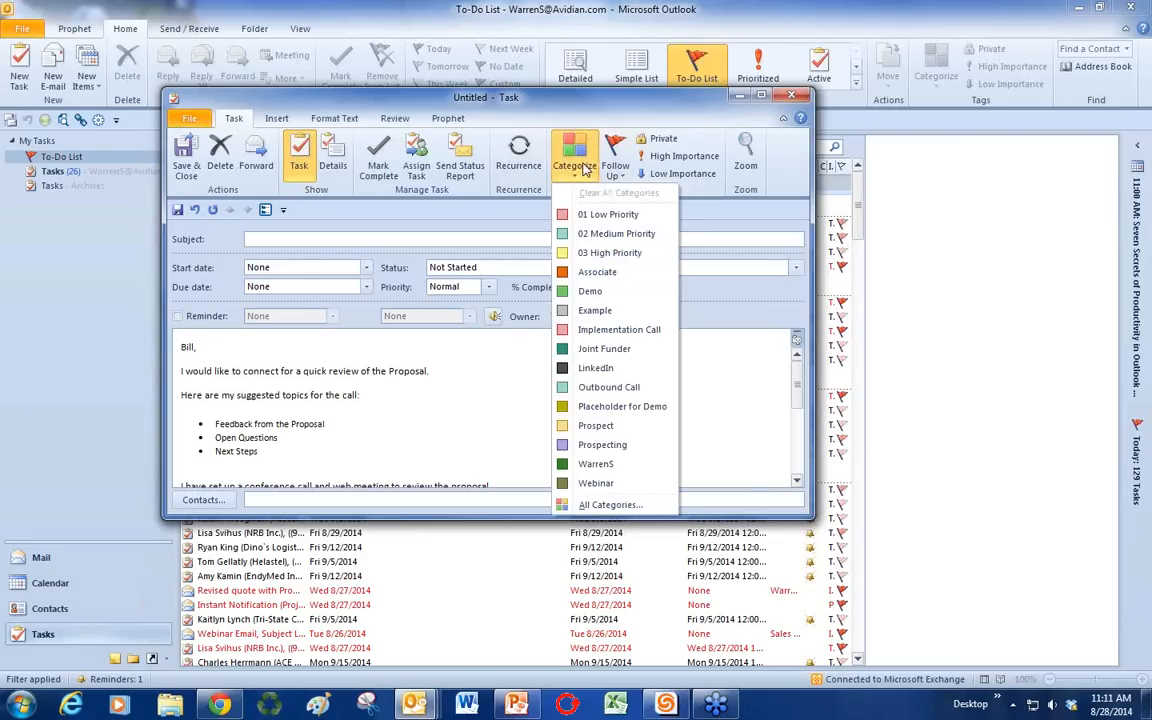
key(Escape)
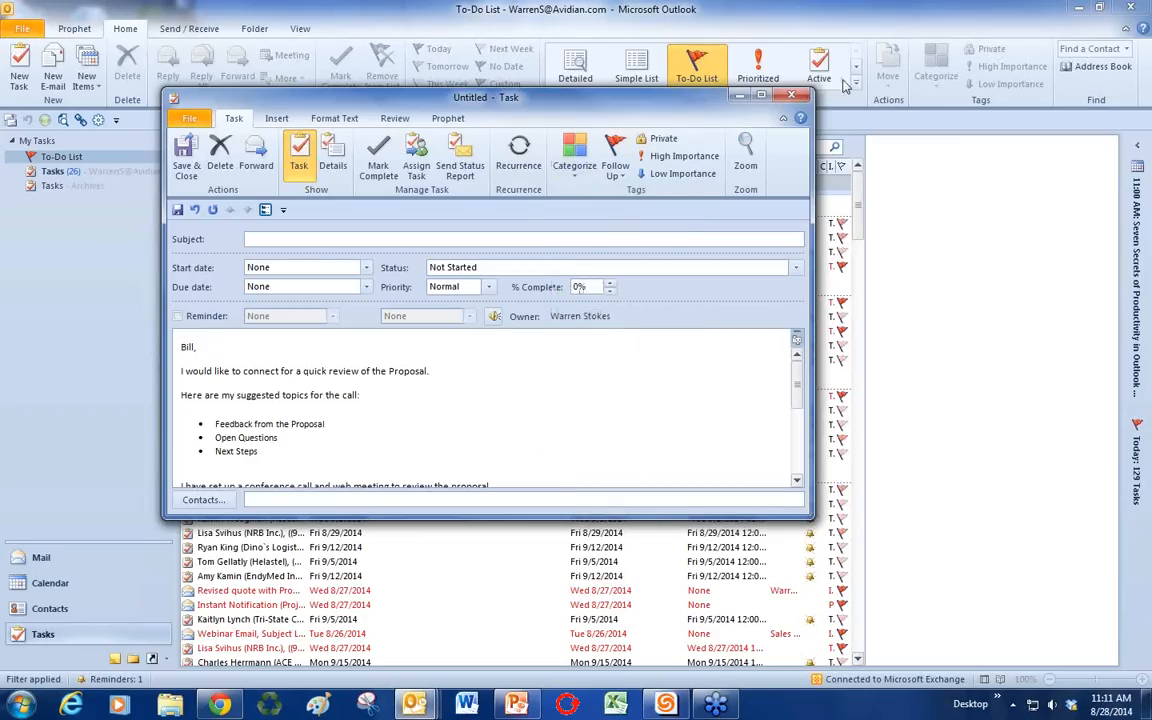
click(791, 95)
click(530, 386)
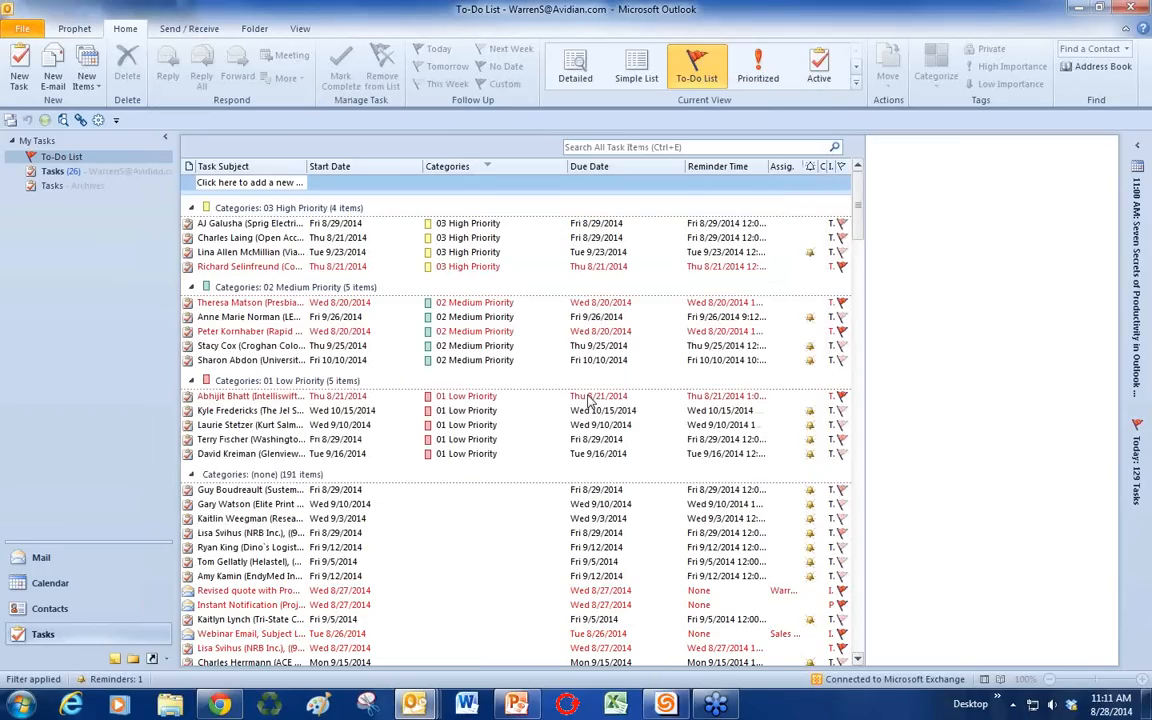
click(45, 583)
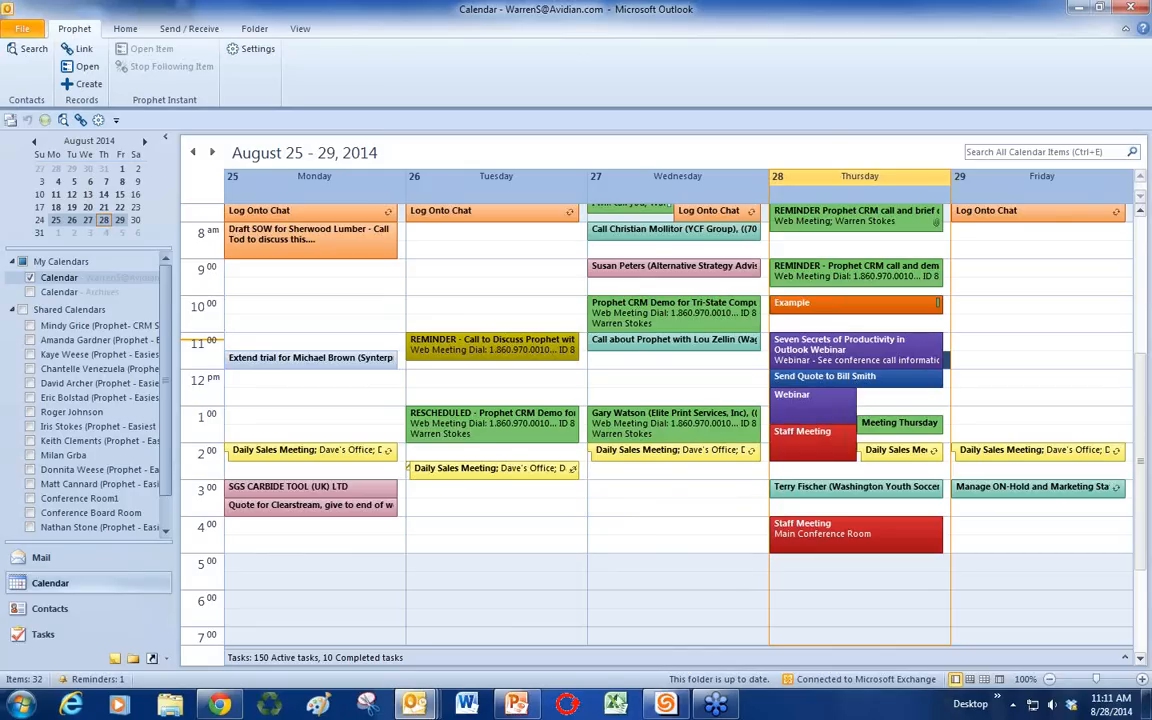
click(517, 705)
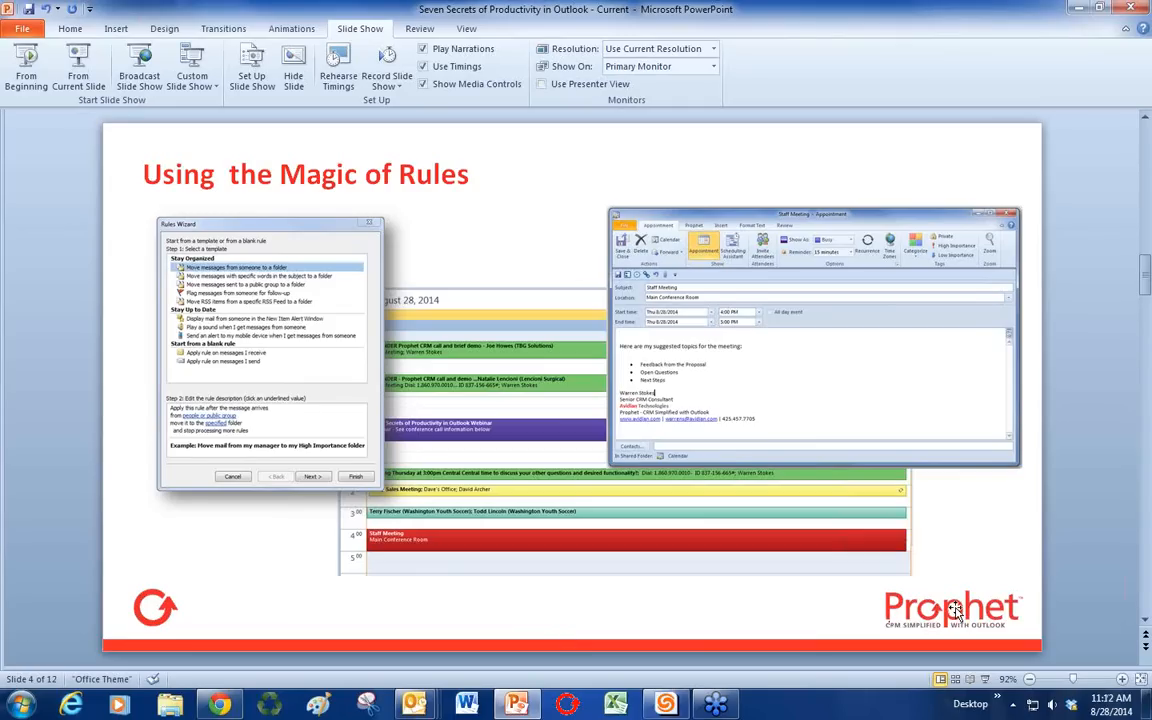
click(1079, 12)
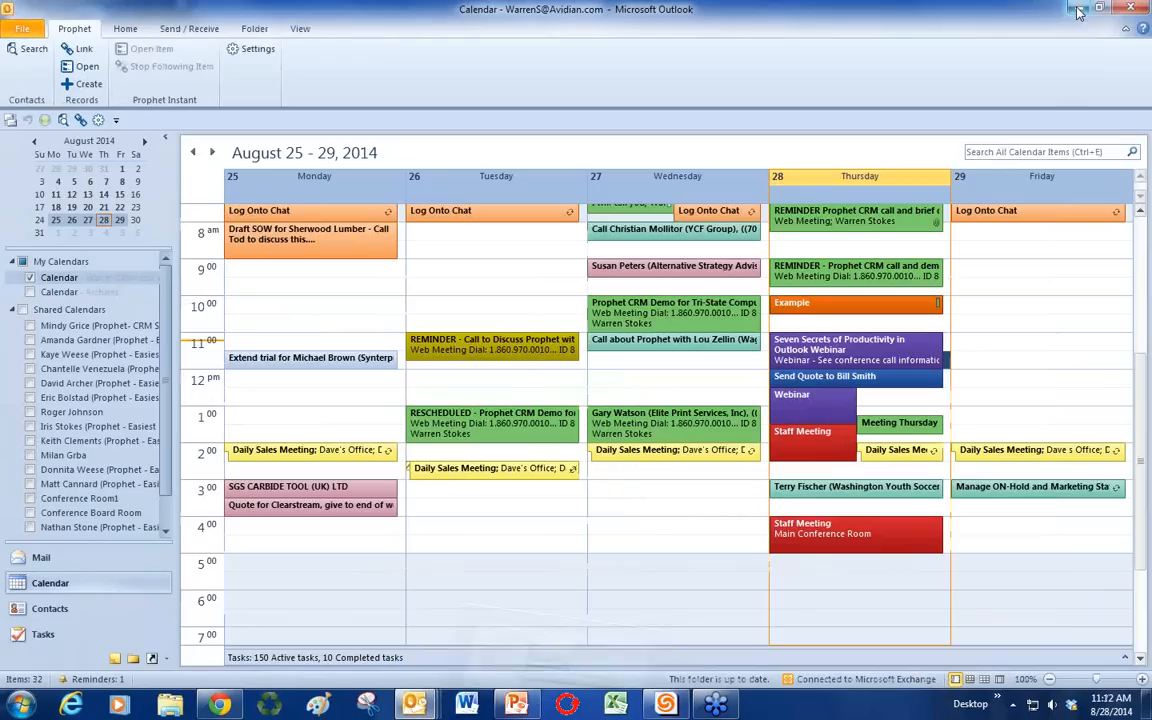
Step: Select Friday's 12:30 slot, then switch over to the Mail Inbox
click(1012, 395)
scroll(1015, 403, up, 1)
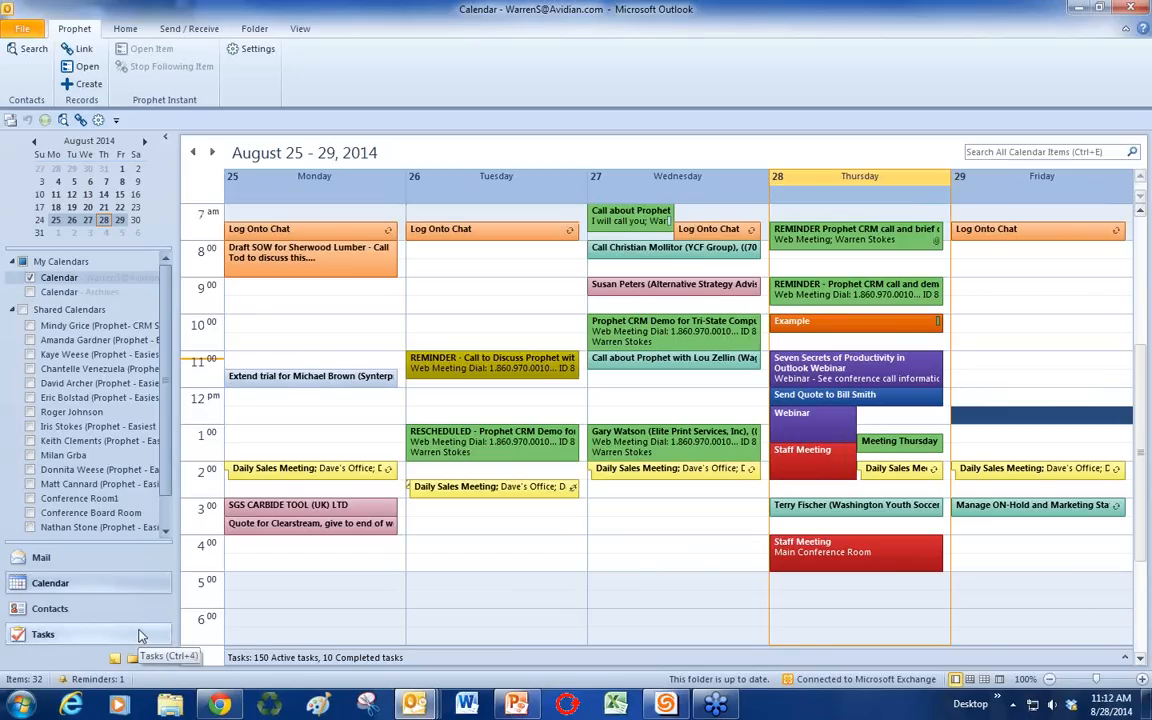
click(92, 567)
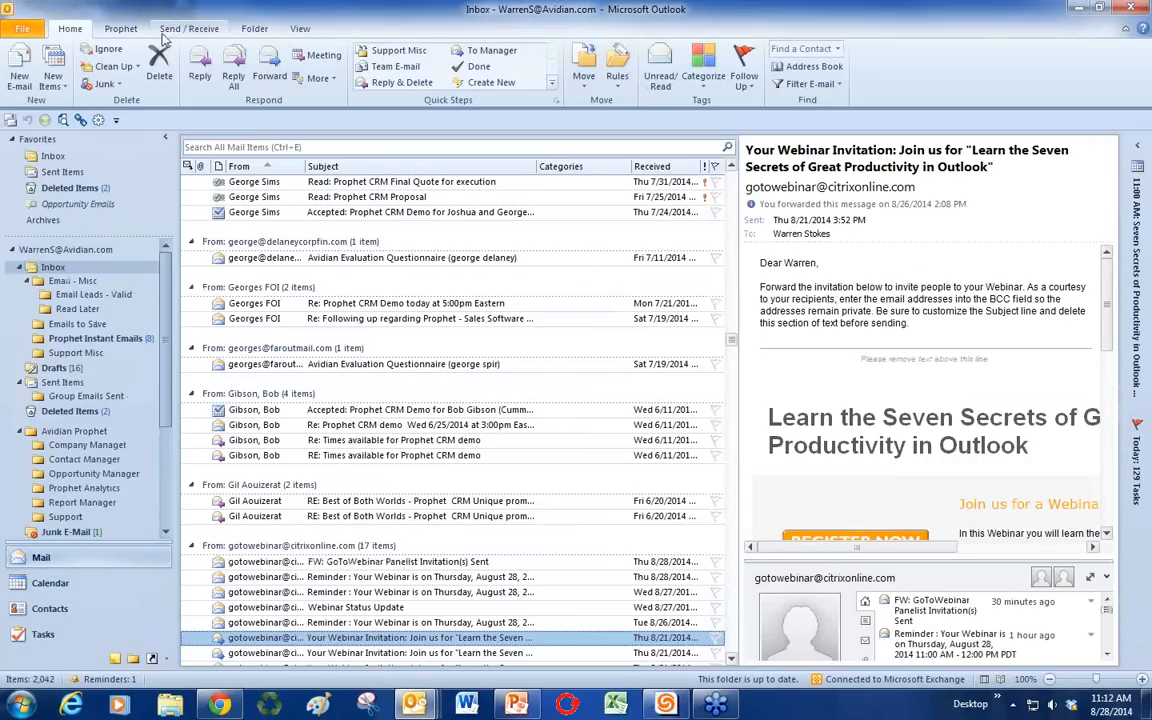
Step: Start a rule from the webinar invitation targeting 01 Sales Department, then close it unsaved
click(619, 86)
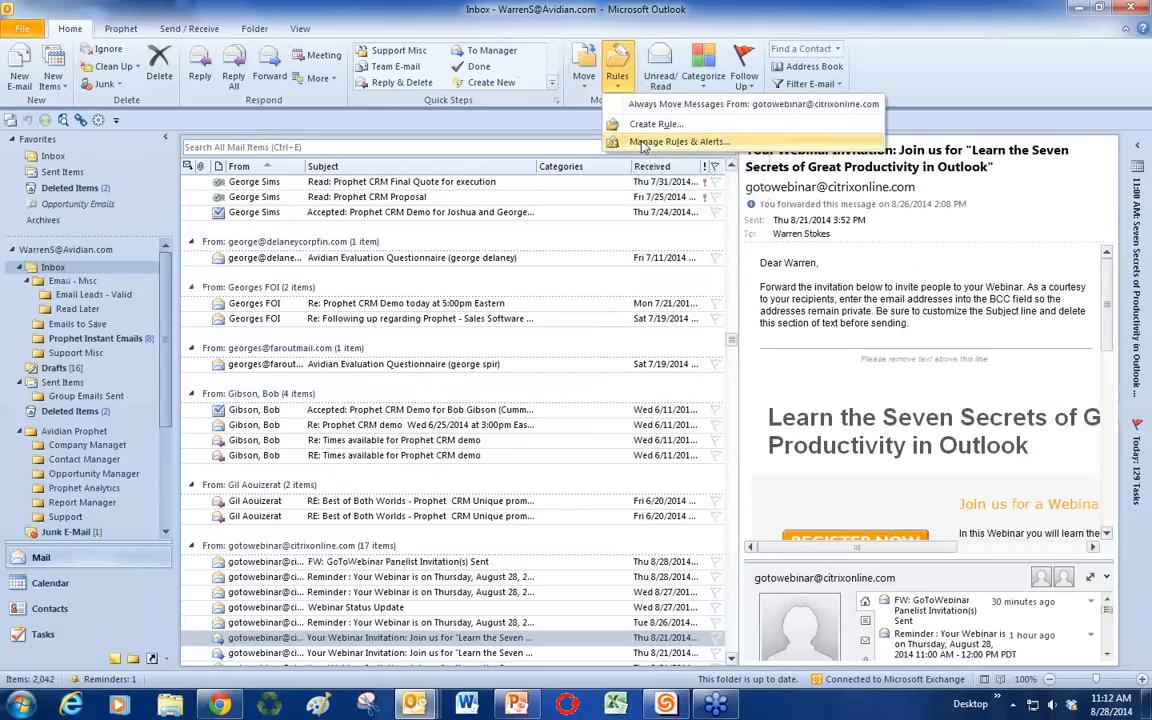
click(645, 127)
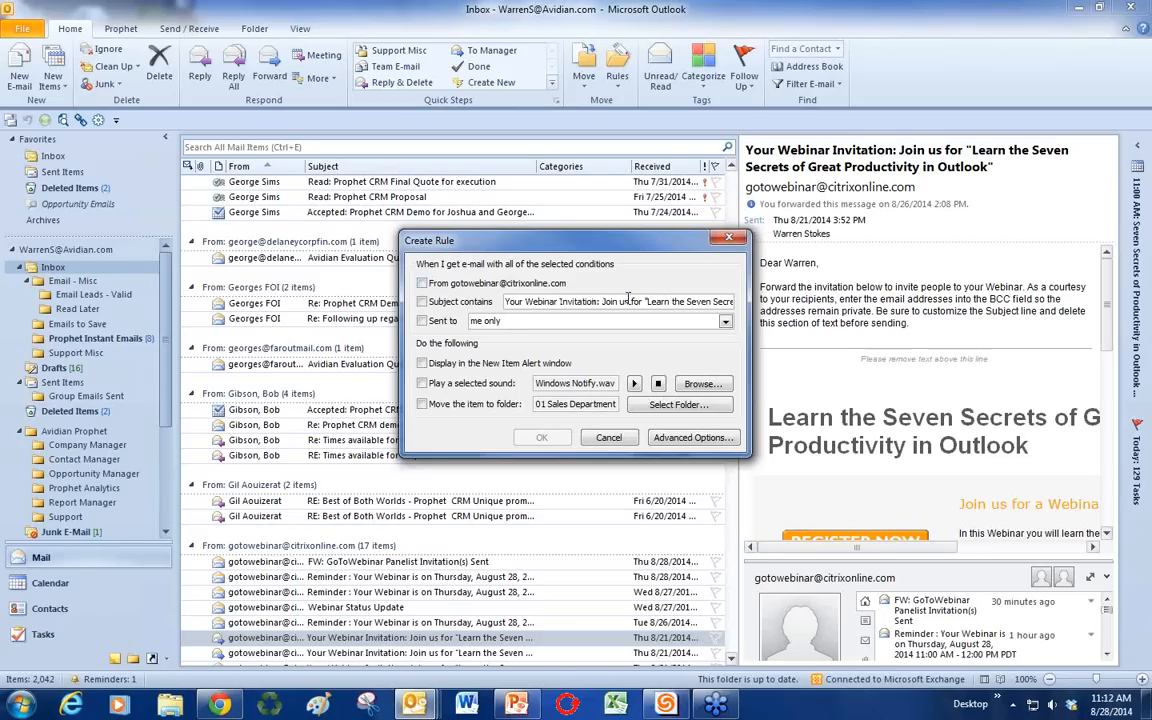
click(678, 405)
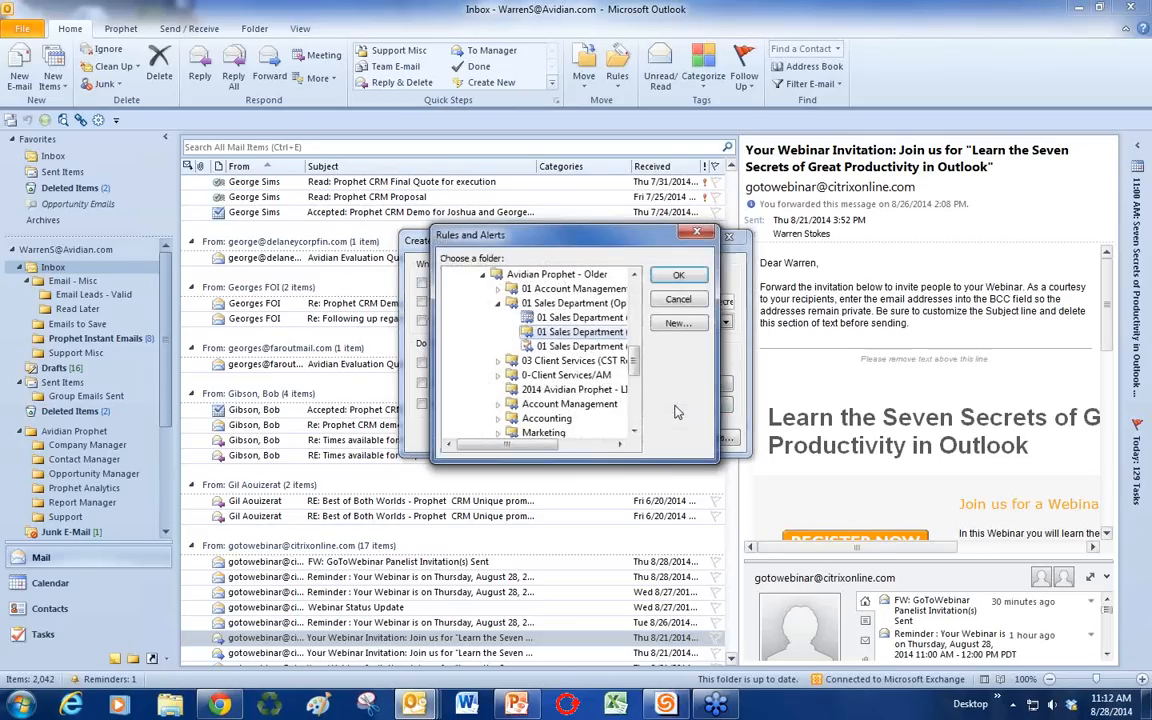
click(678, 275)
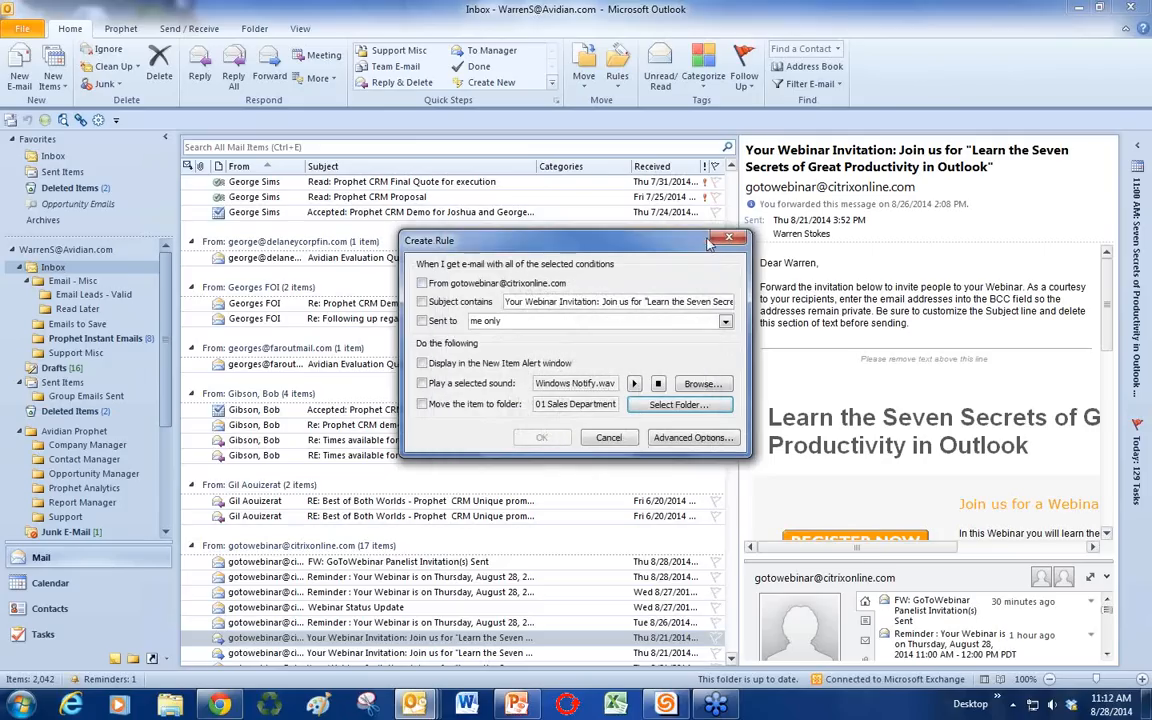
click(718, 243)
scroll(408, 456, down, 2)
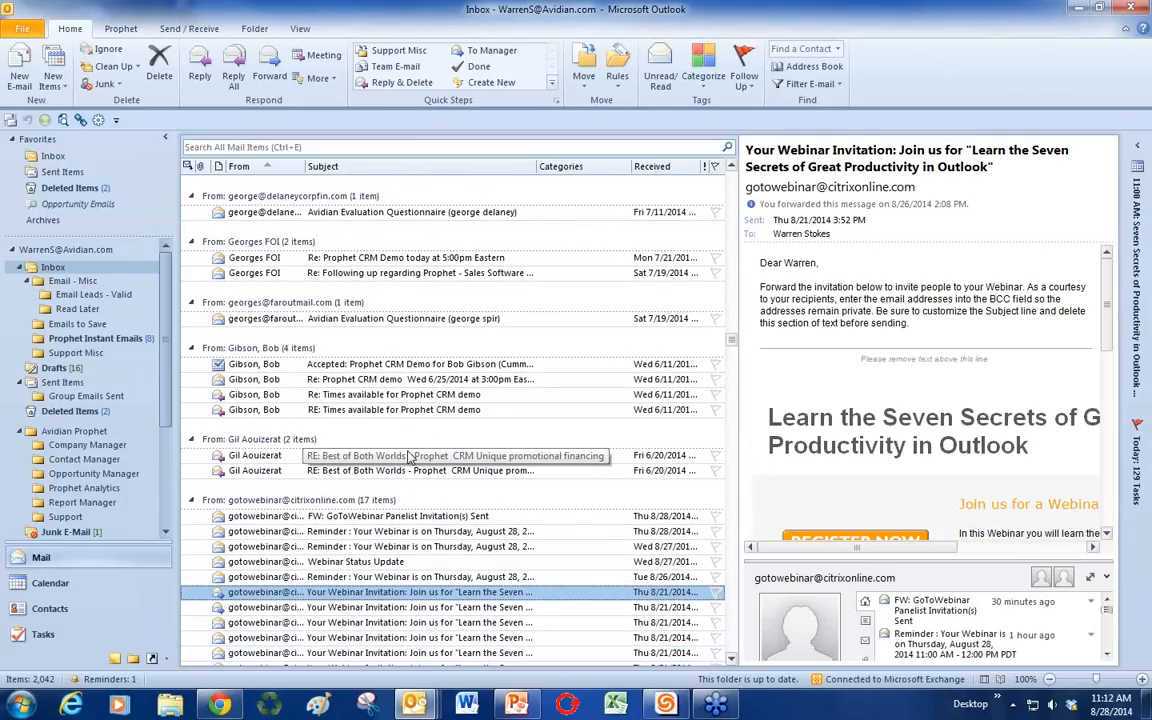
Step: Jump to a sender's messages, read 'Today's sales meeting moved', then open Prophet Instant Emails
text(david)
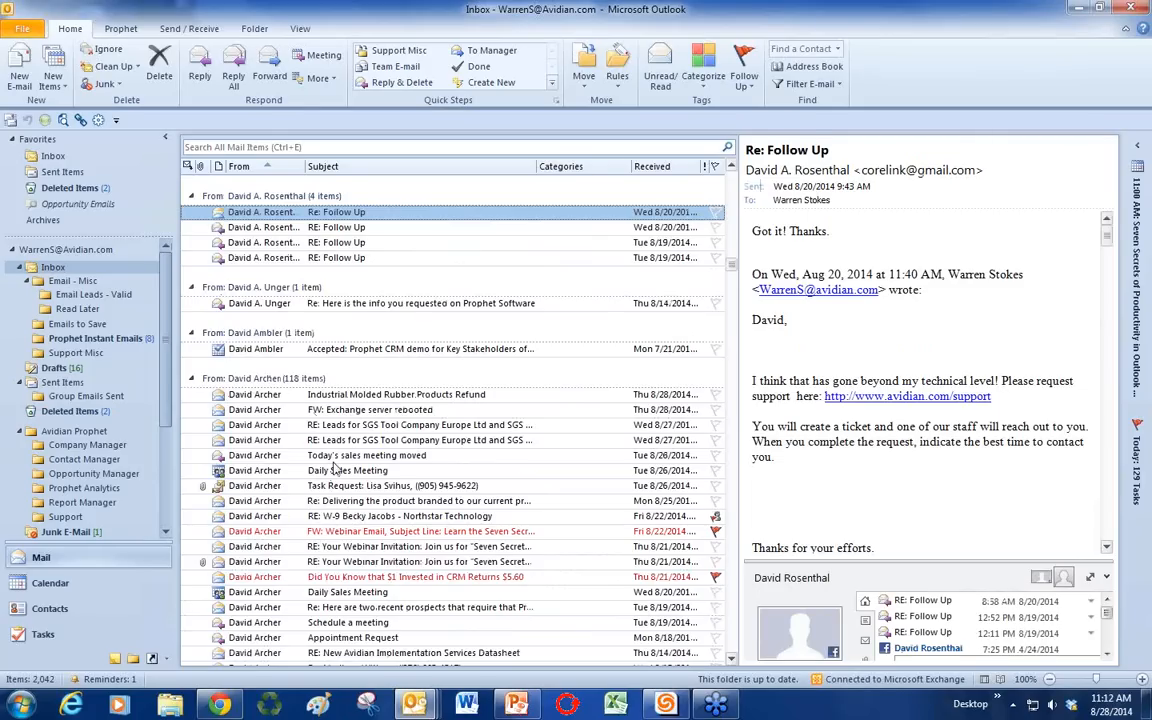
click(334, 457)
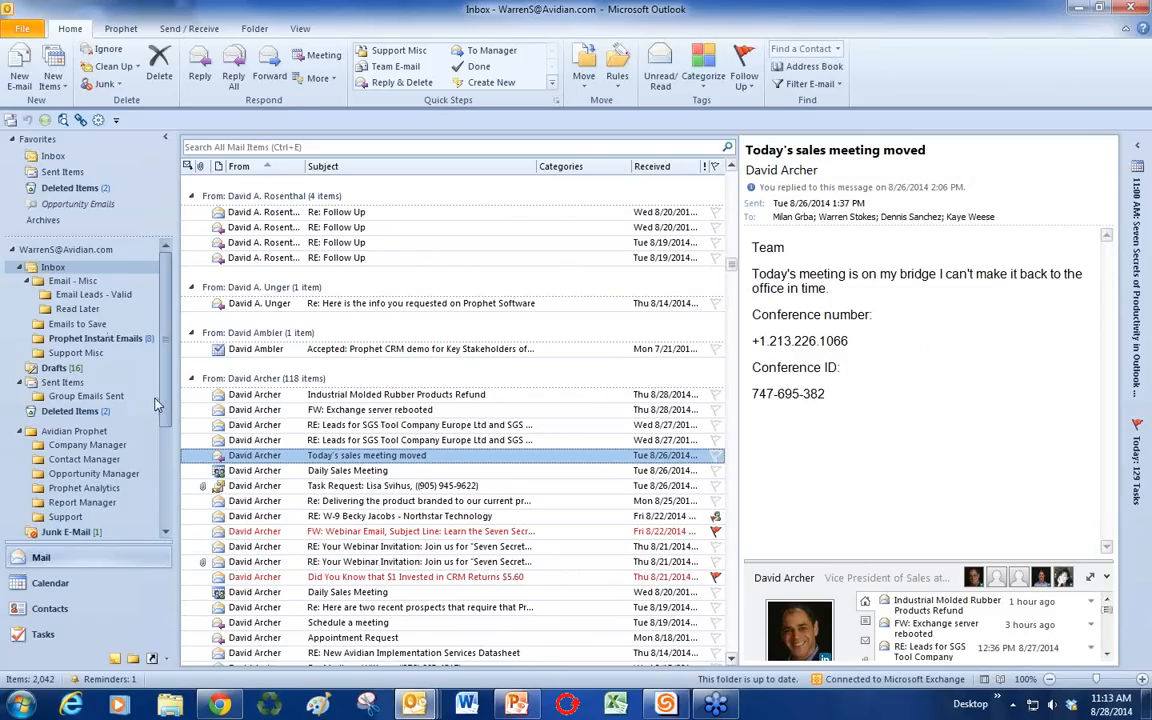
click(100, 341)
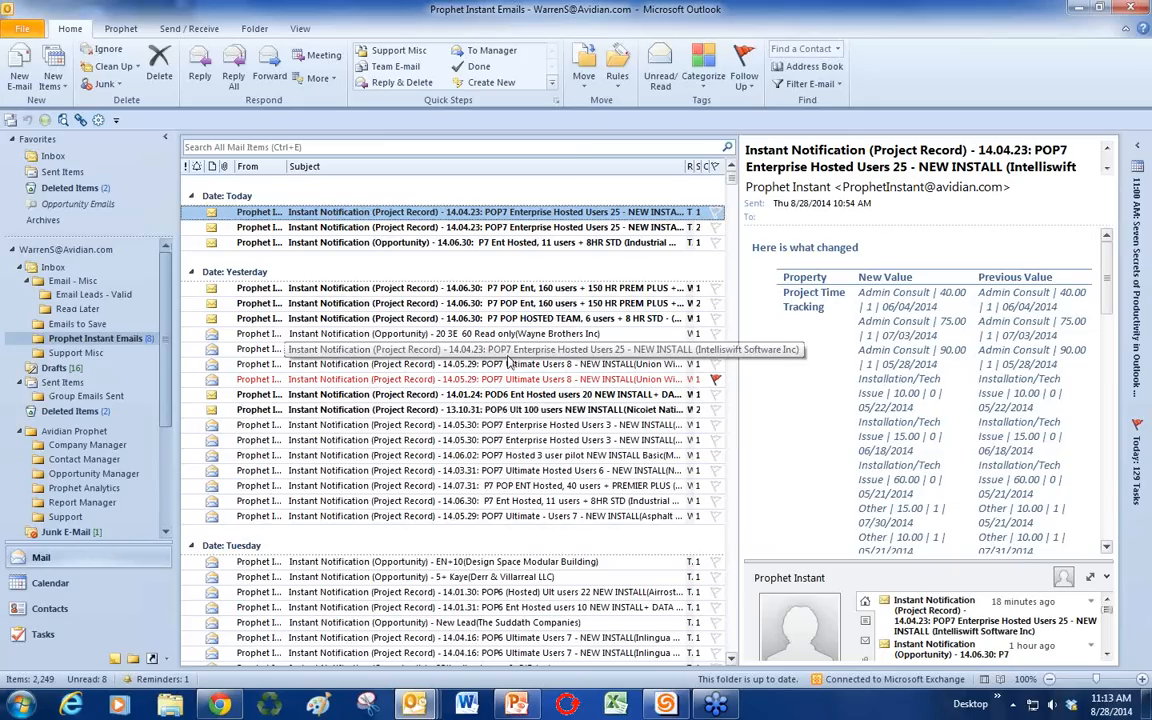
click(619, 86)
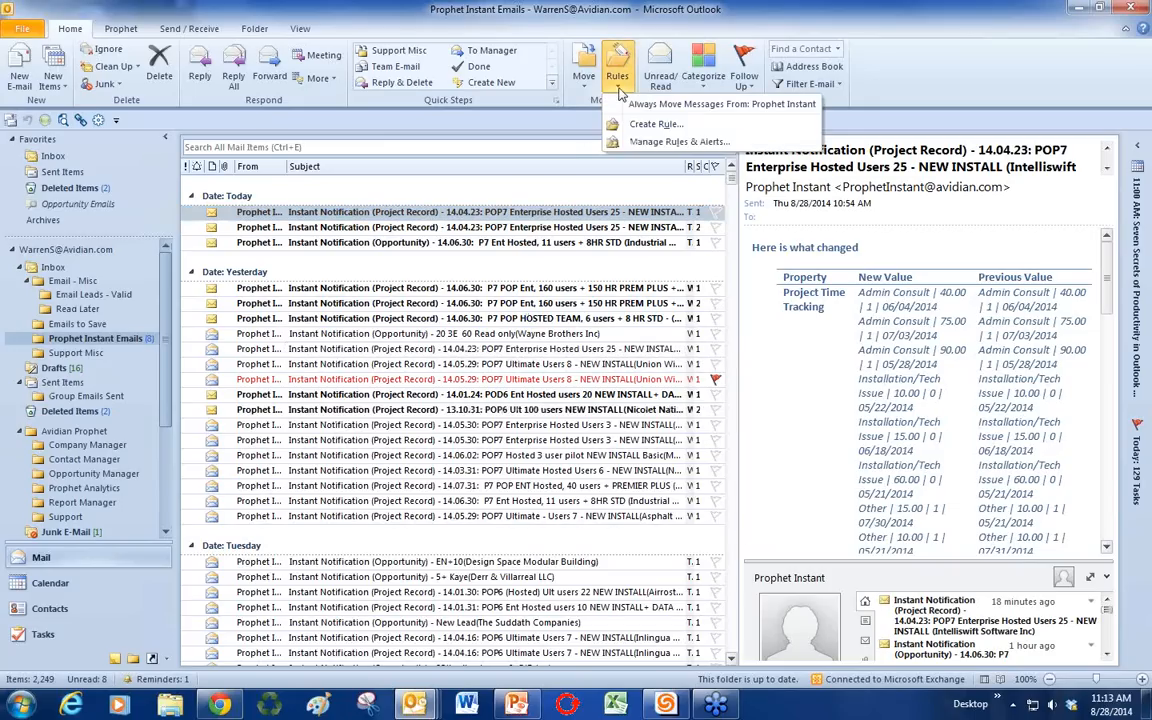
click(640, 143)
click(565, 385)
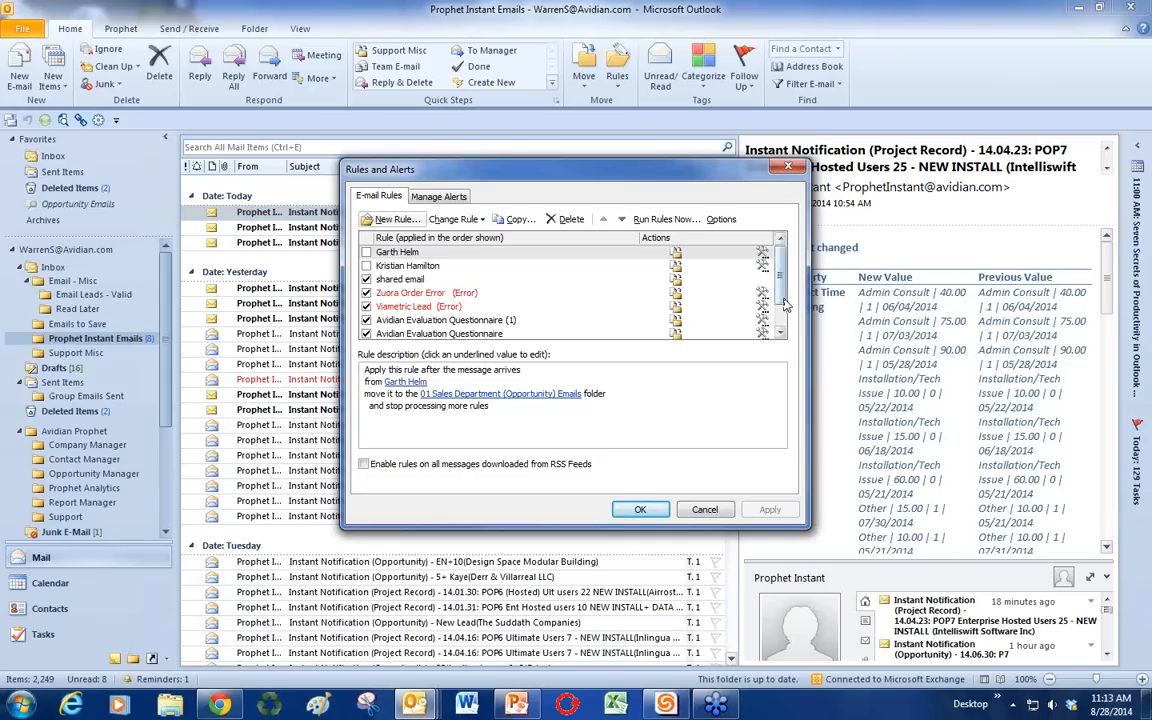
drag(784, 300, 783, 325)
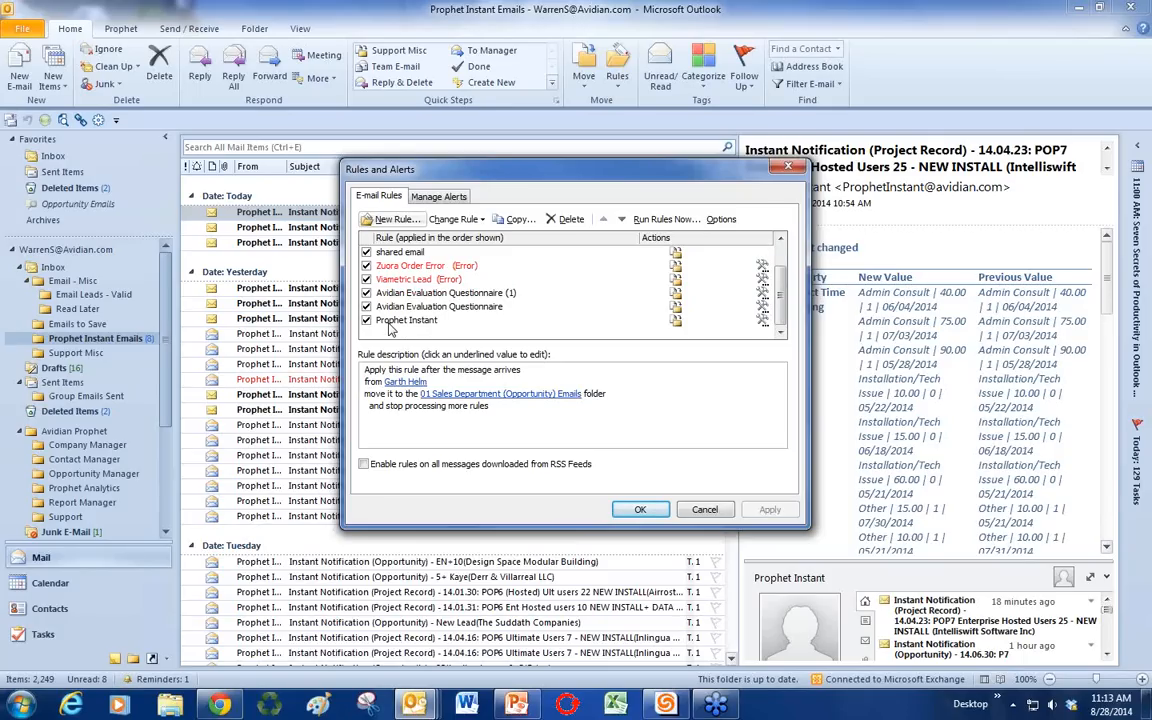
click(397, 220)
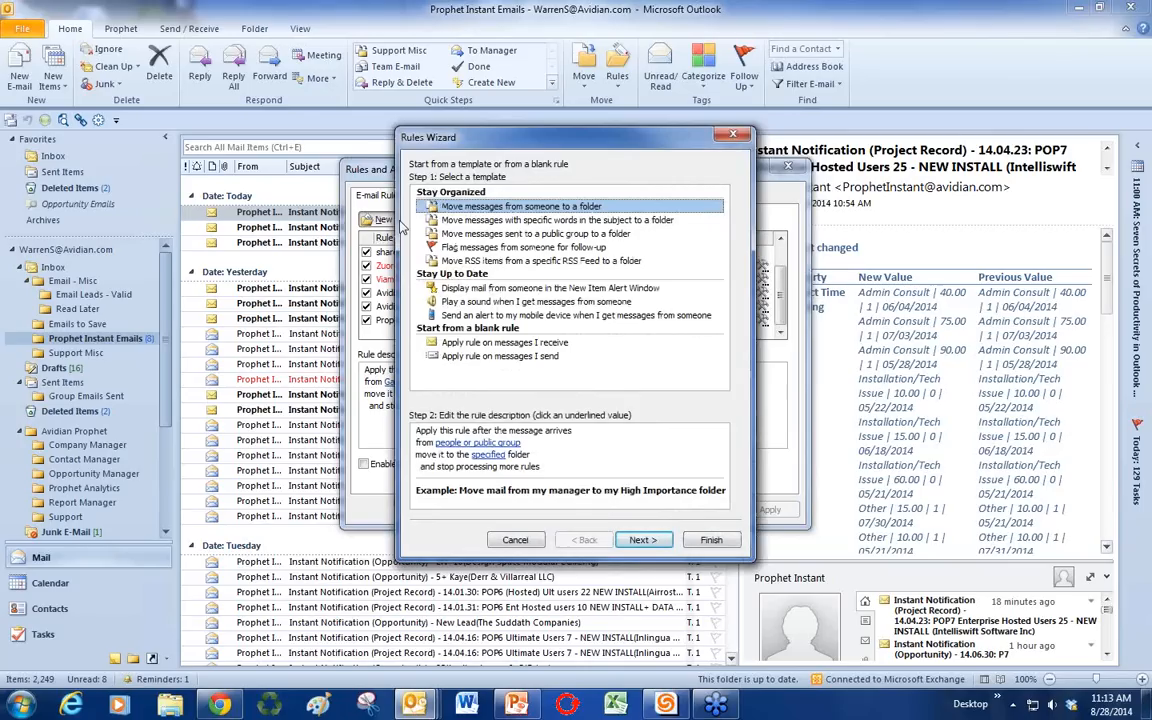
click(491, 221)
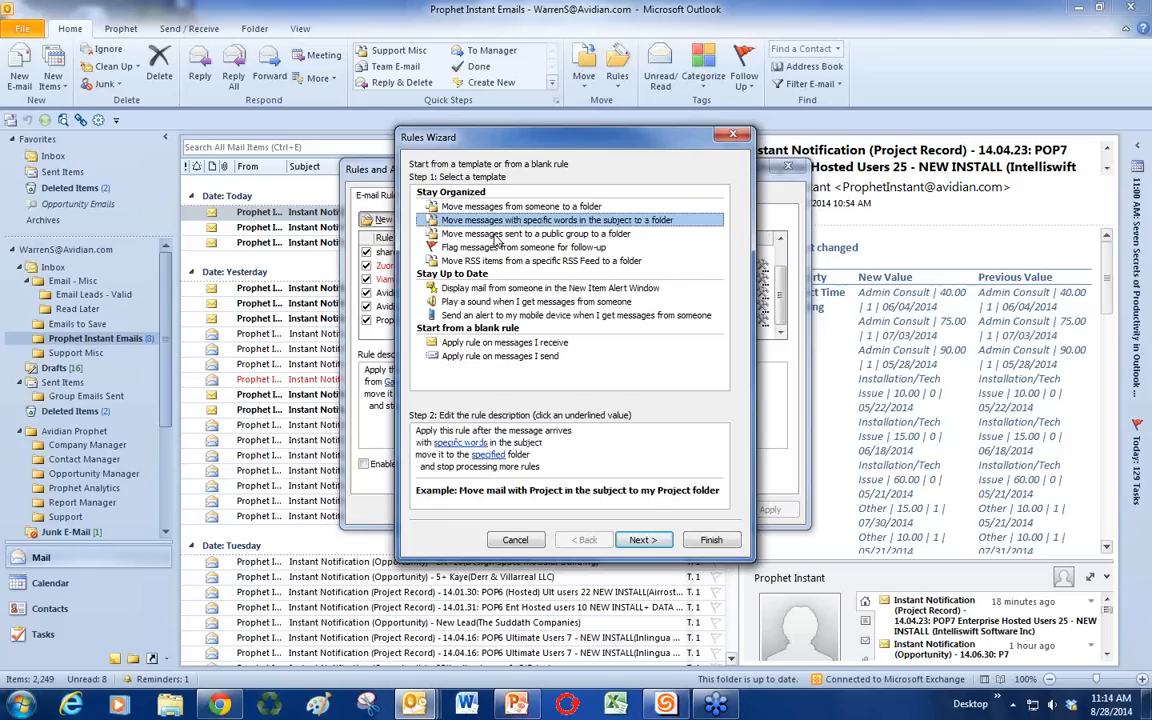
click(495, 235)
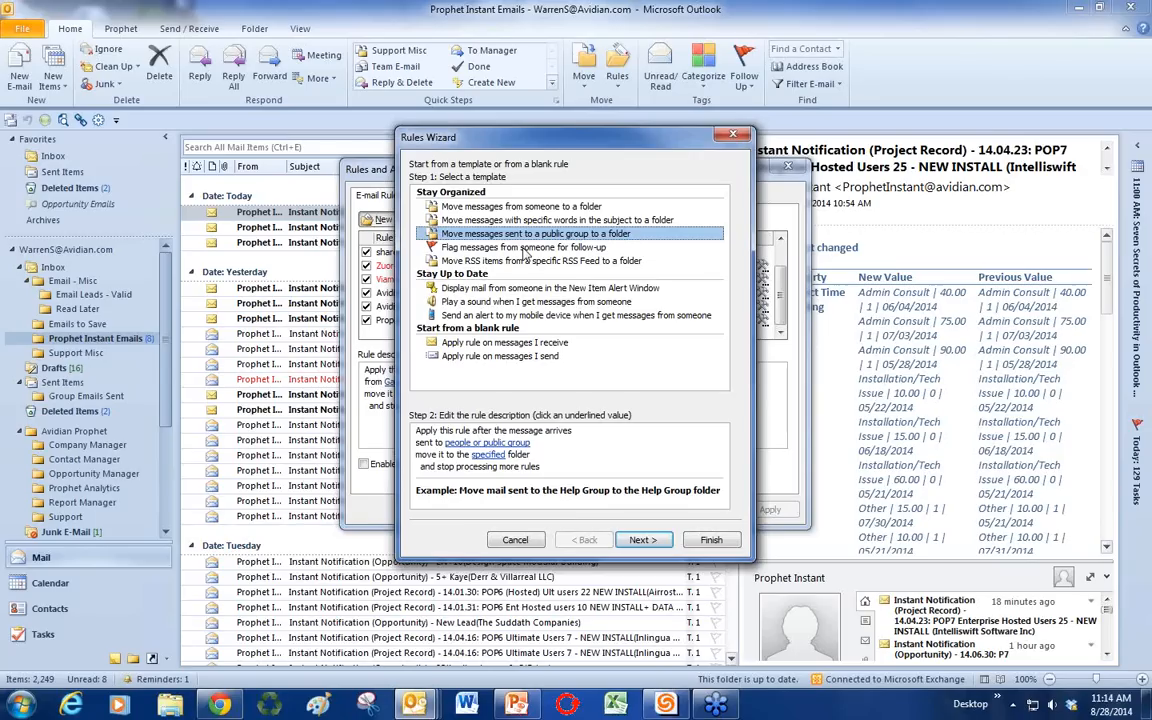
click(734, 137)
click(790, 167)
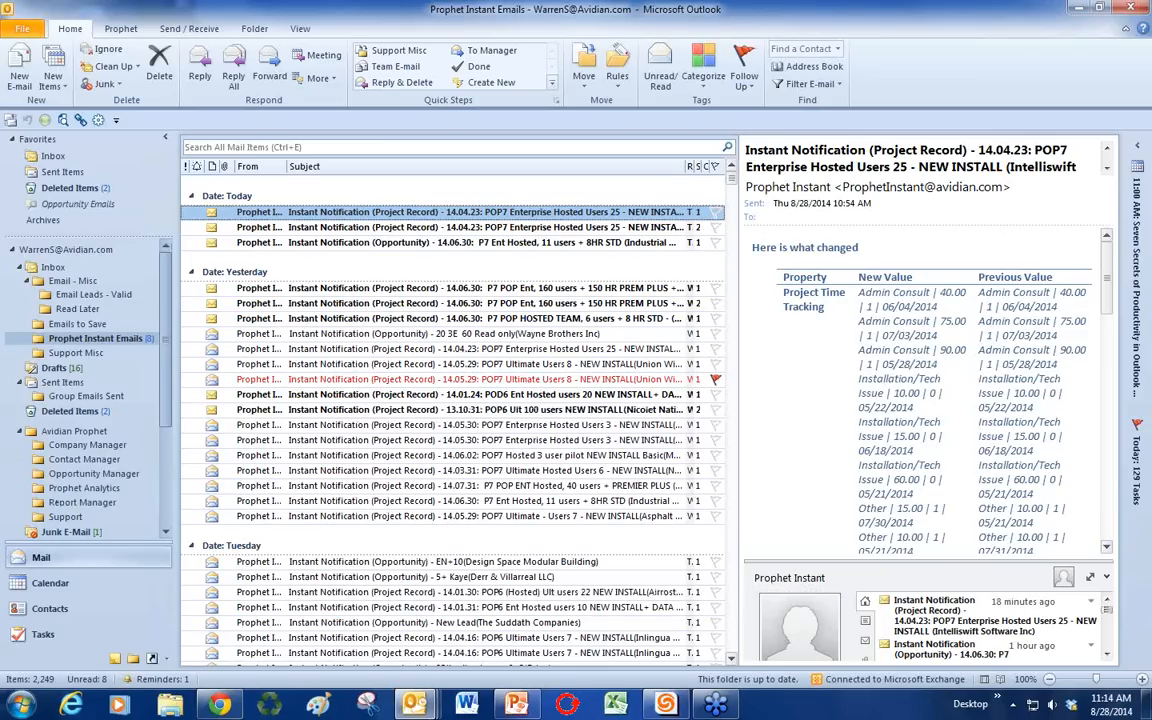
Step: Bring PowerPoint forward showing slide 5, Customizing the Quick Access Toolbar
click(514, 705)
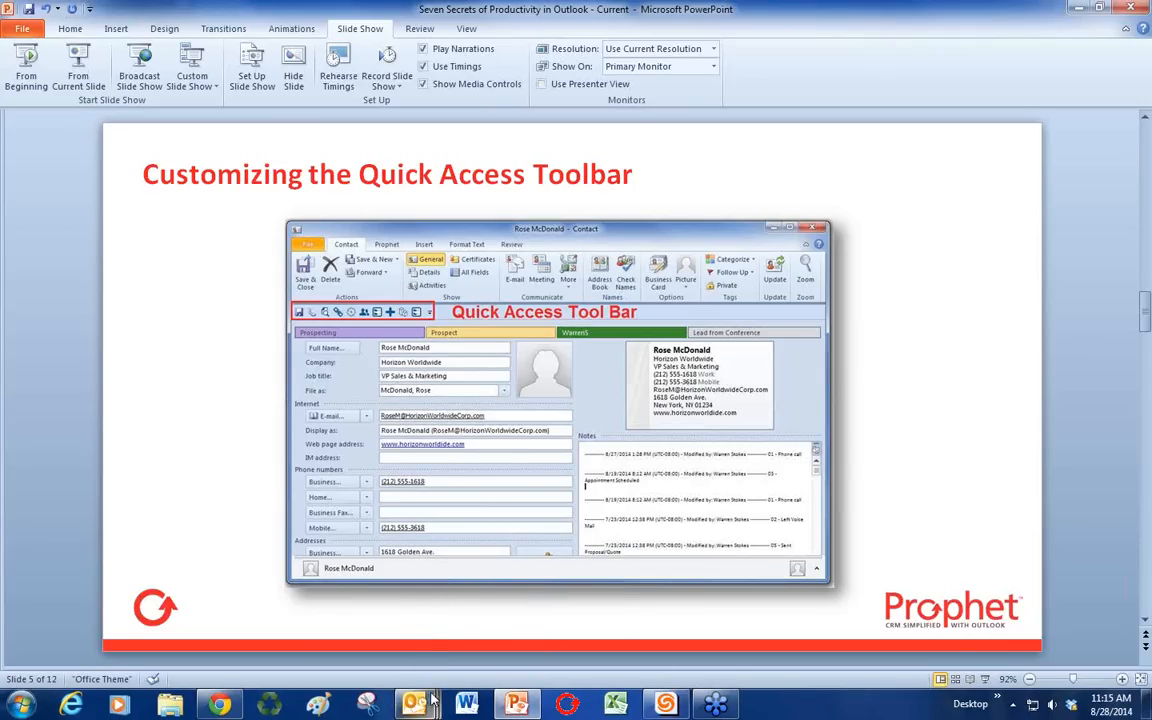
mouse_move(414, 704)
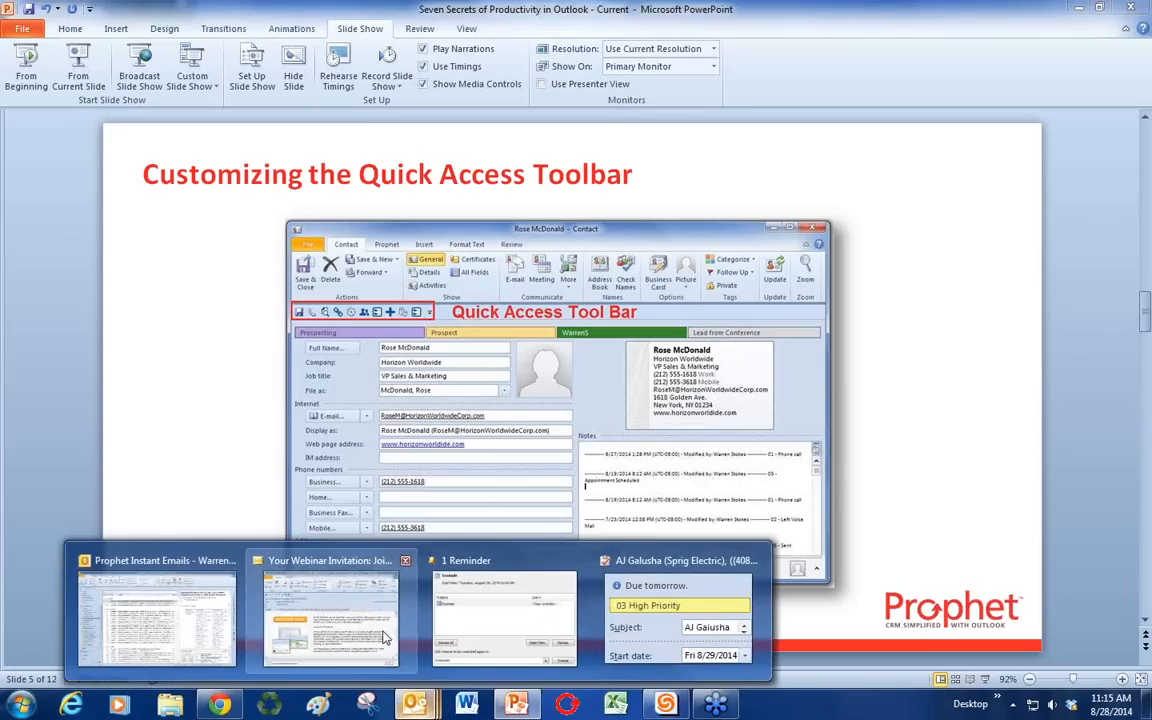
Step: Back in Outlook Contacts, search for the sample contact's full name and select the matching card
click(172, 626)
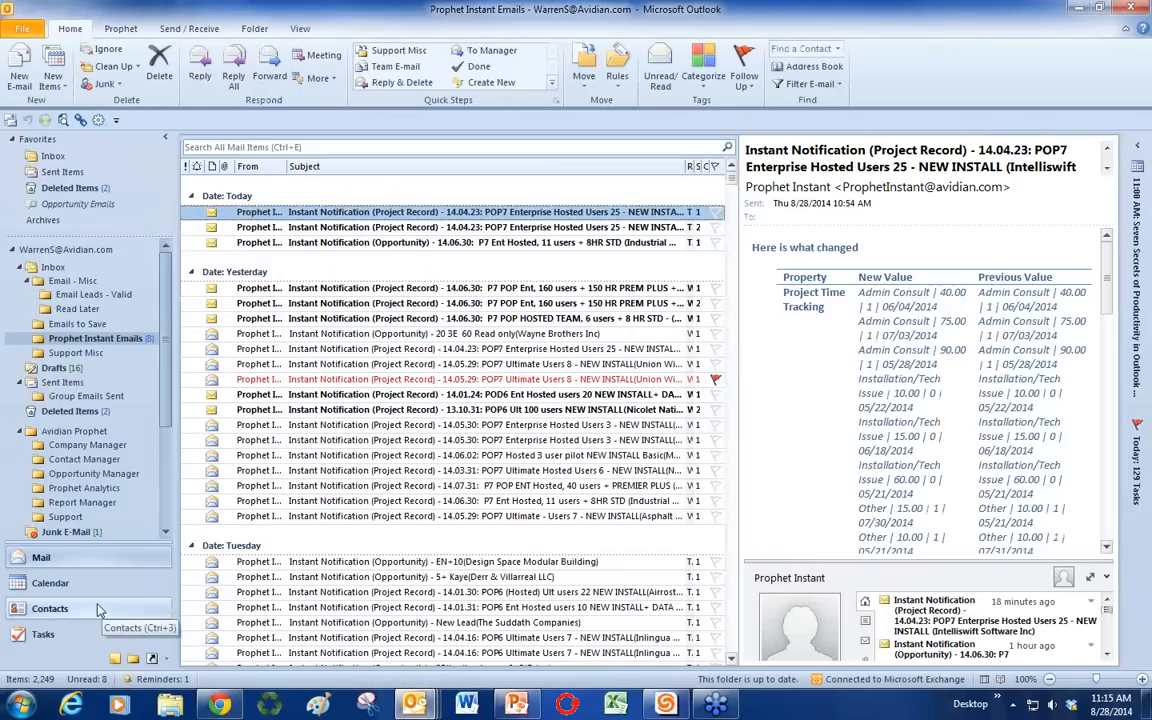
click(60, 607)
click(825, 147)
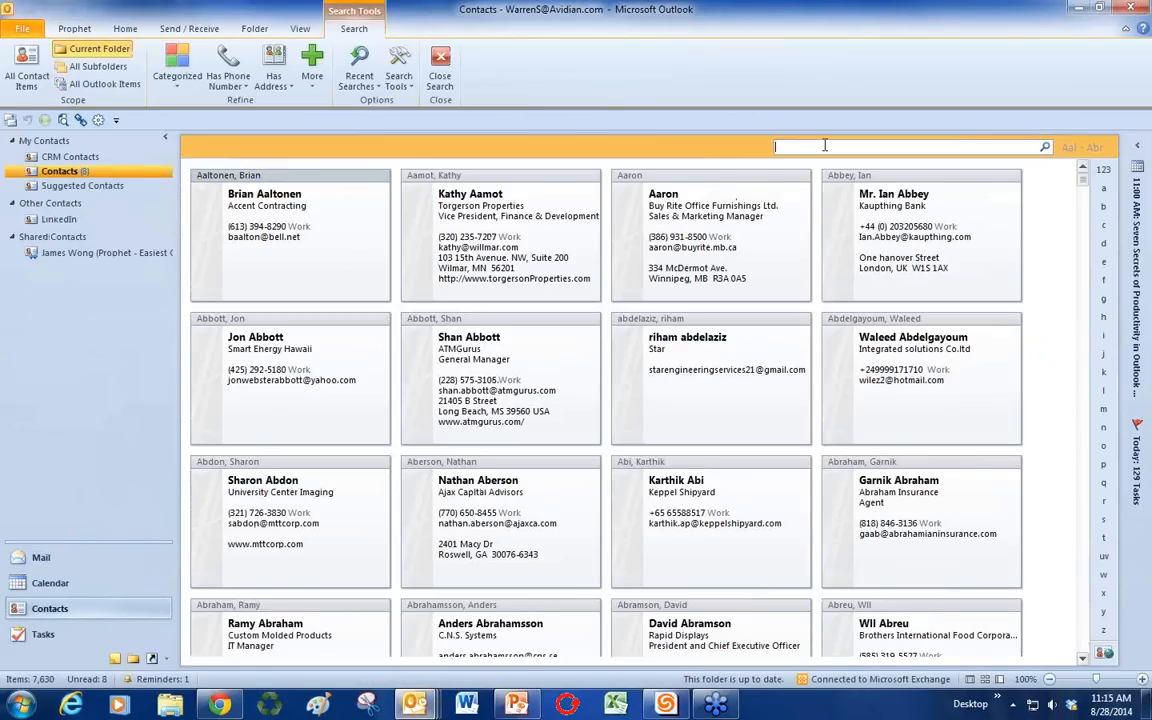
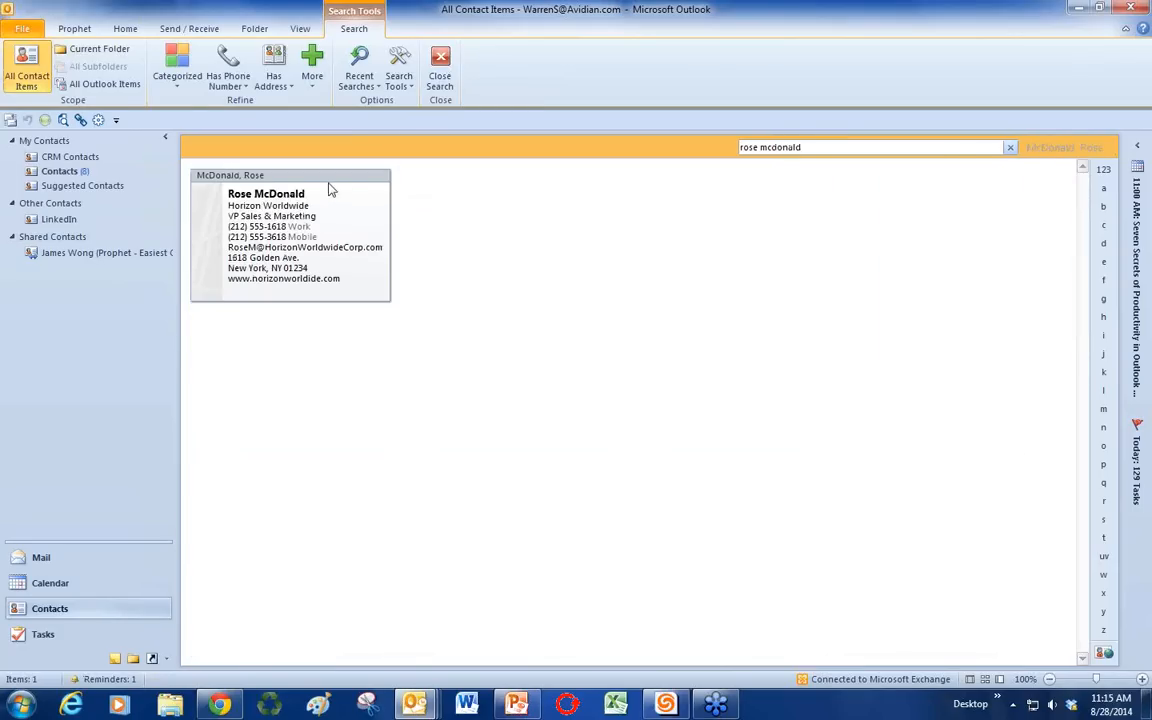
click(330, 186)
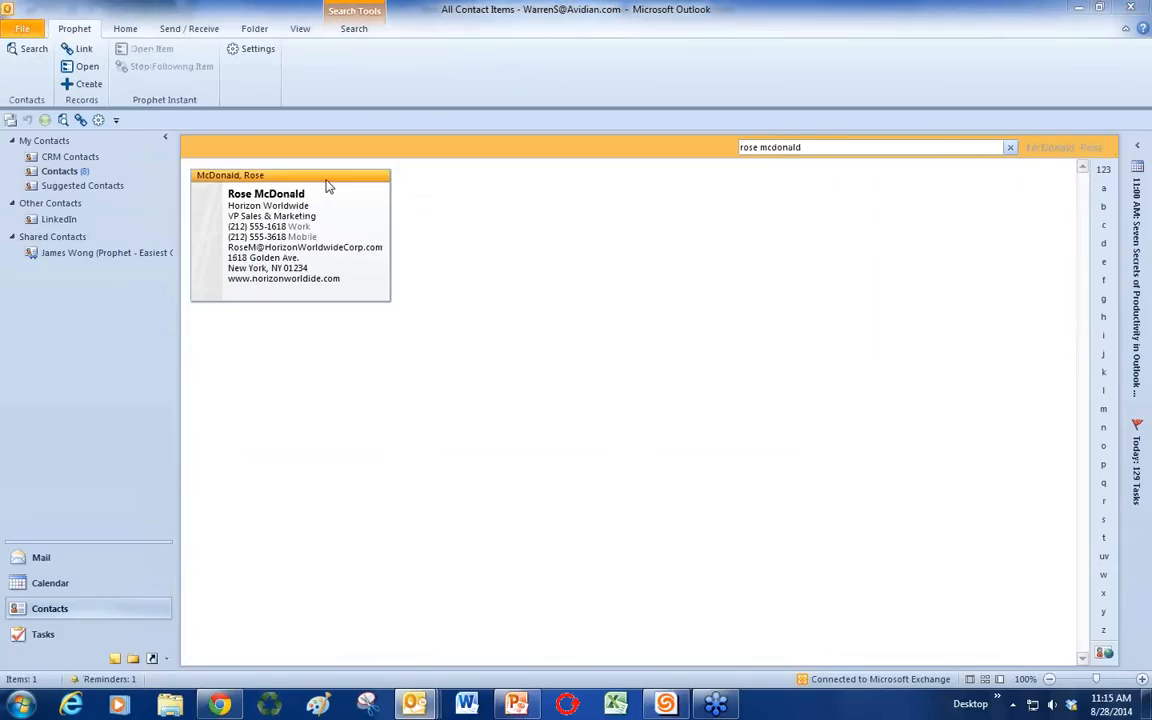
Step: Open the contact's form and add Delete to its Quick Access Toolbar
double_click(328, 186)
drag(637, 150, 591, 127)
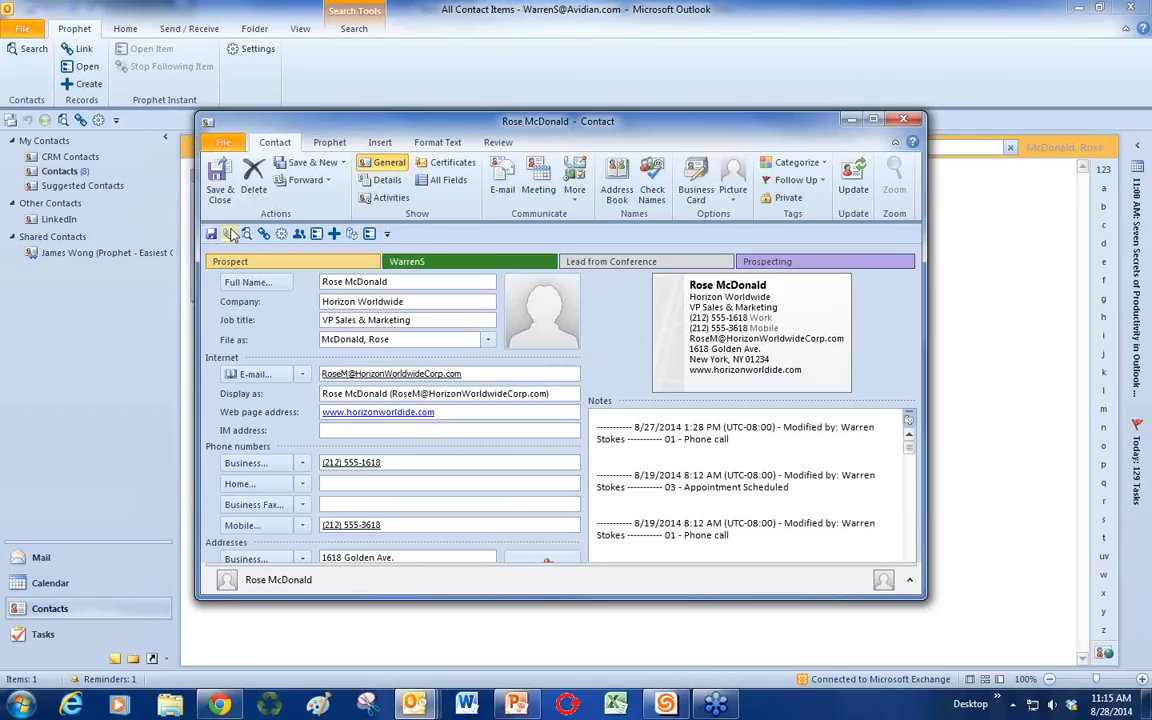
click(388, 236)
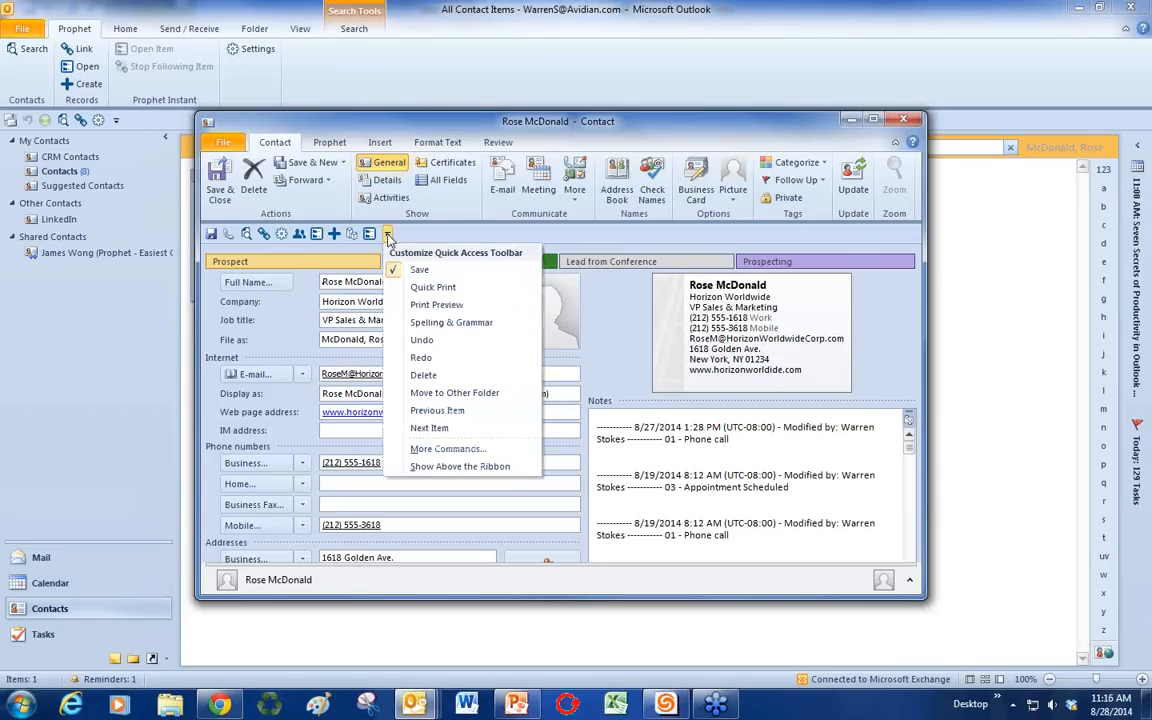
click(423, 375)
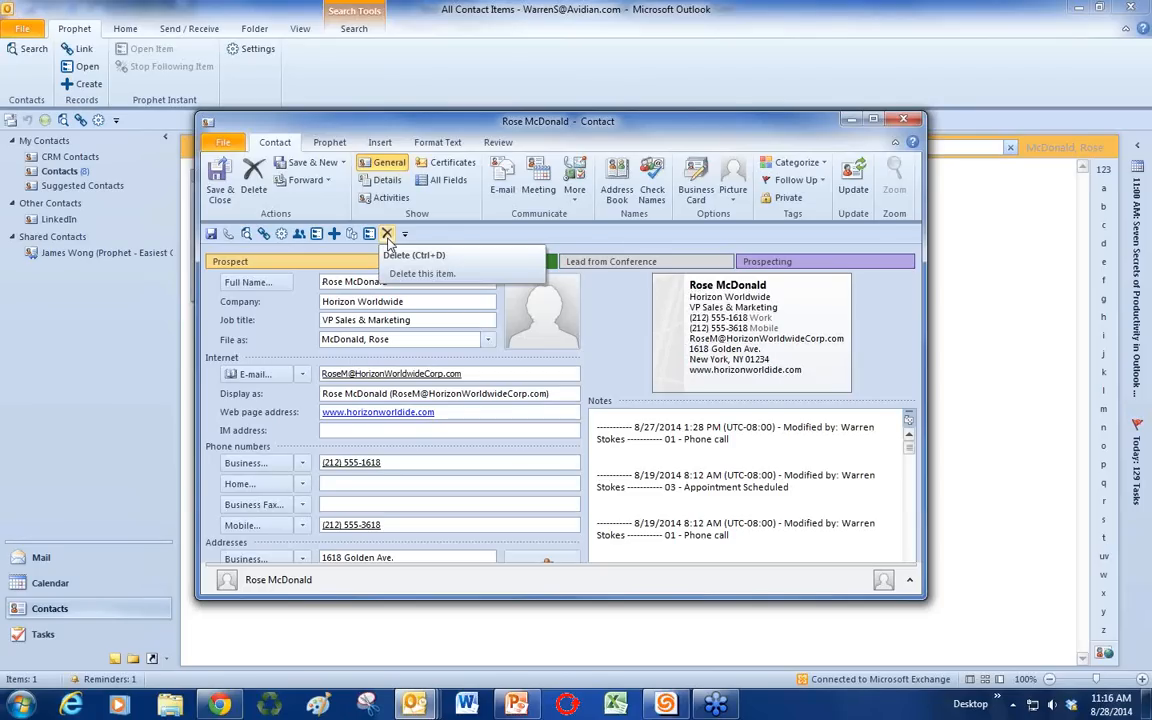
Step: Browse the form's Insert, Prophet and Format Text tabs, then confirm Delete is on the toolbar
click(368, 141)
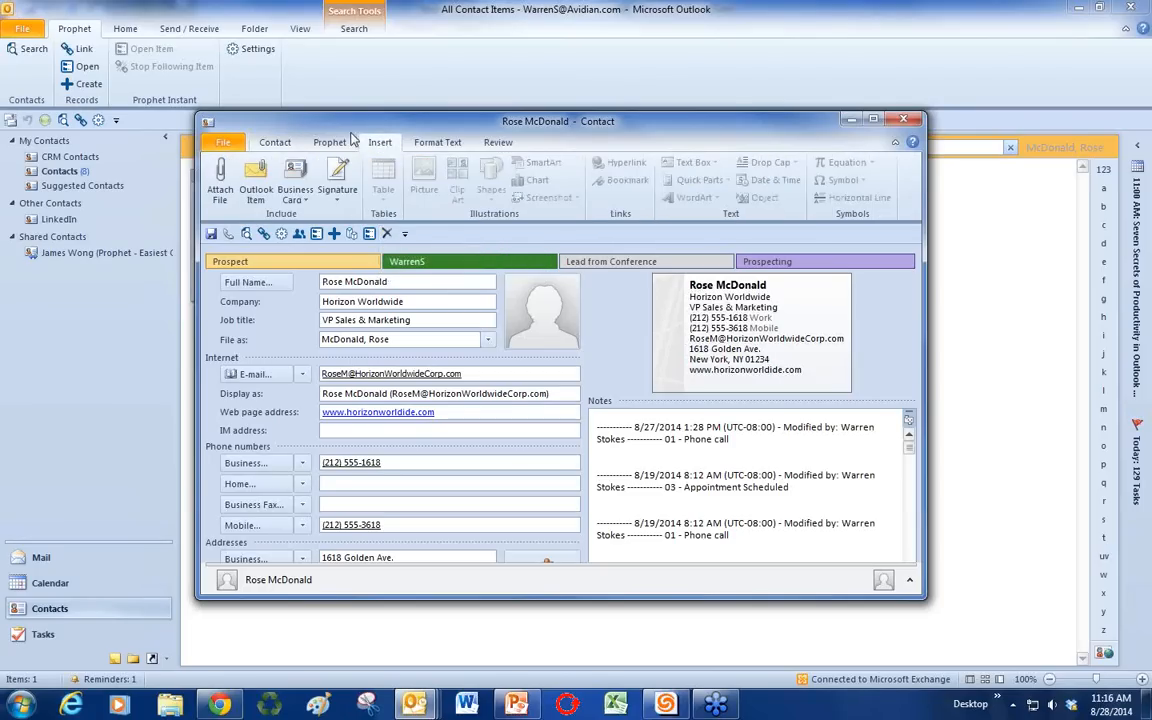
click(325, 141)
click(420, 141)
click(285, 142)
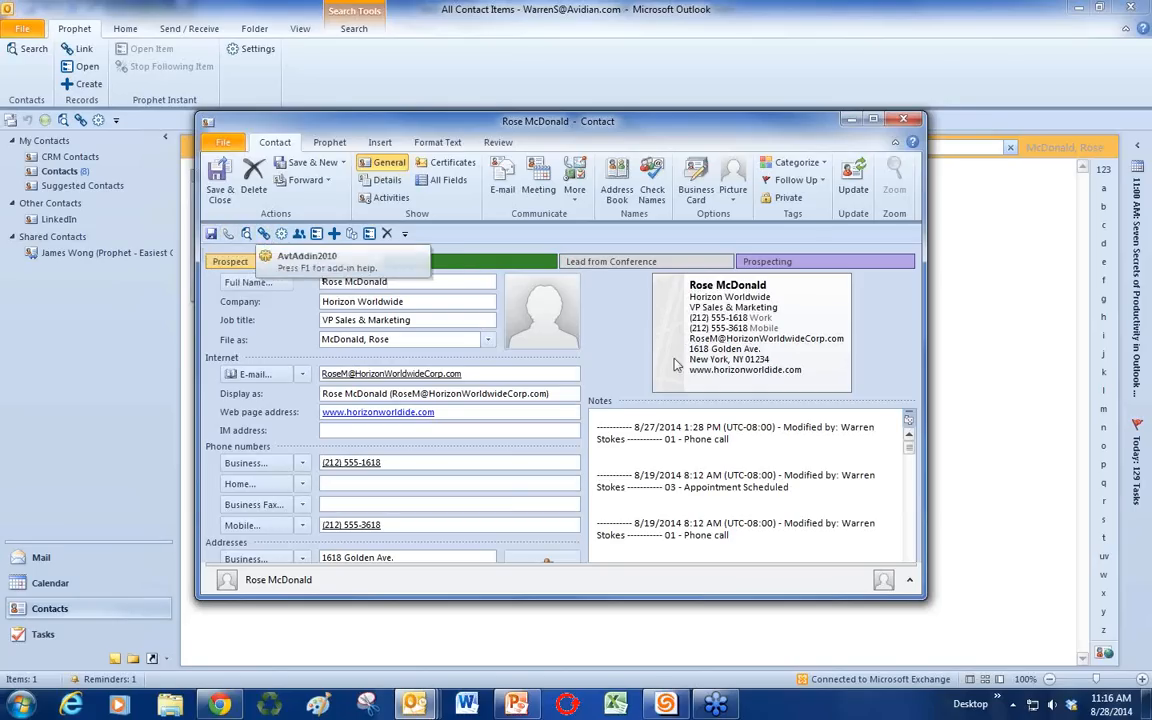
click(770, 465)
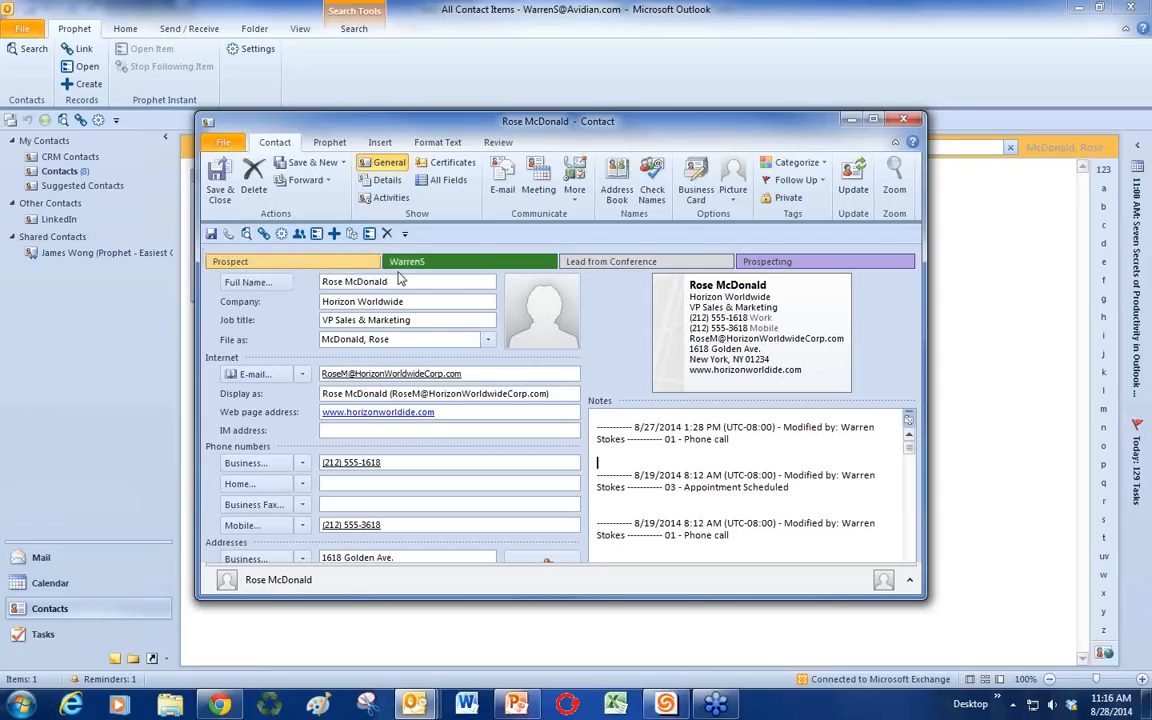
click(404, 234)
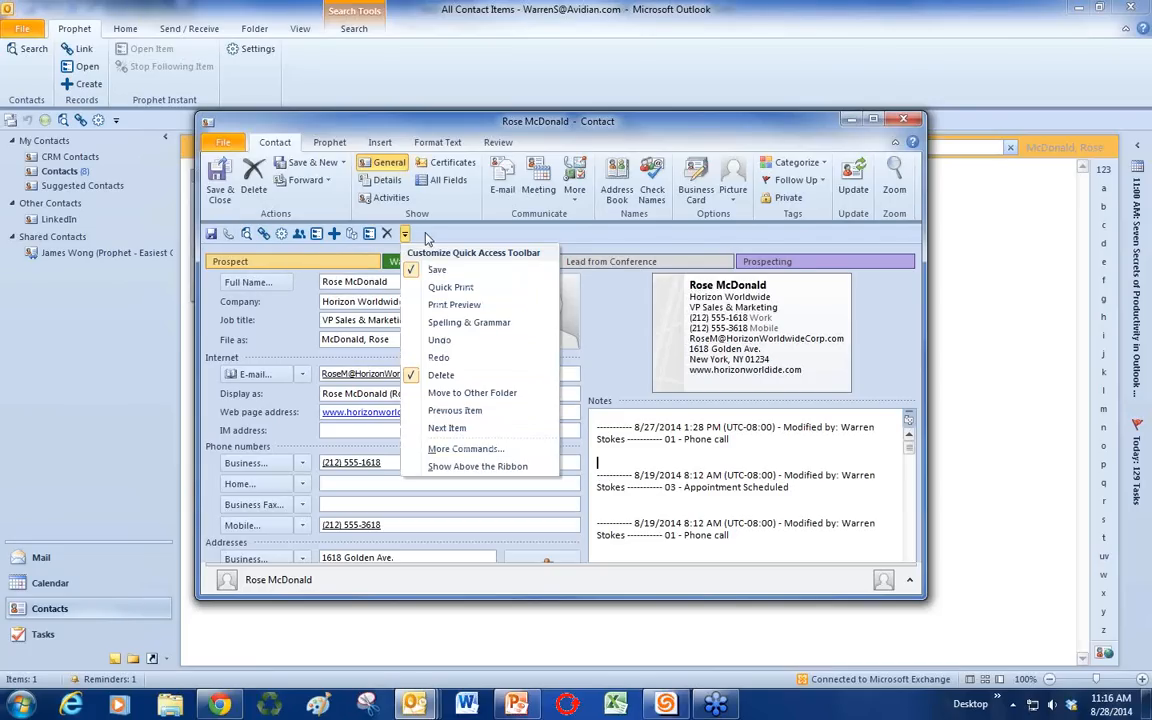
Step: Add Stop Following Contact from the Prophet tab to the Quick Access Toolbar, then return to PowerPoint
click(427, 238)
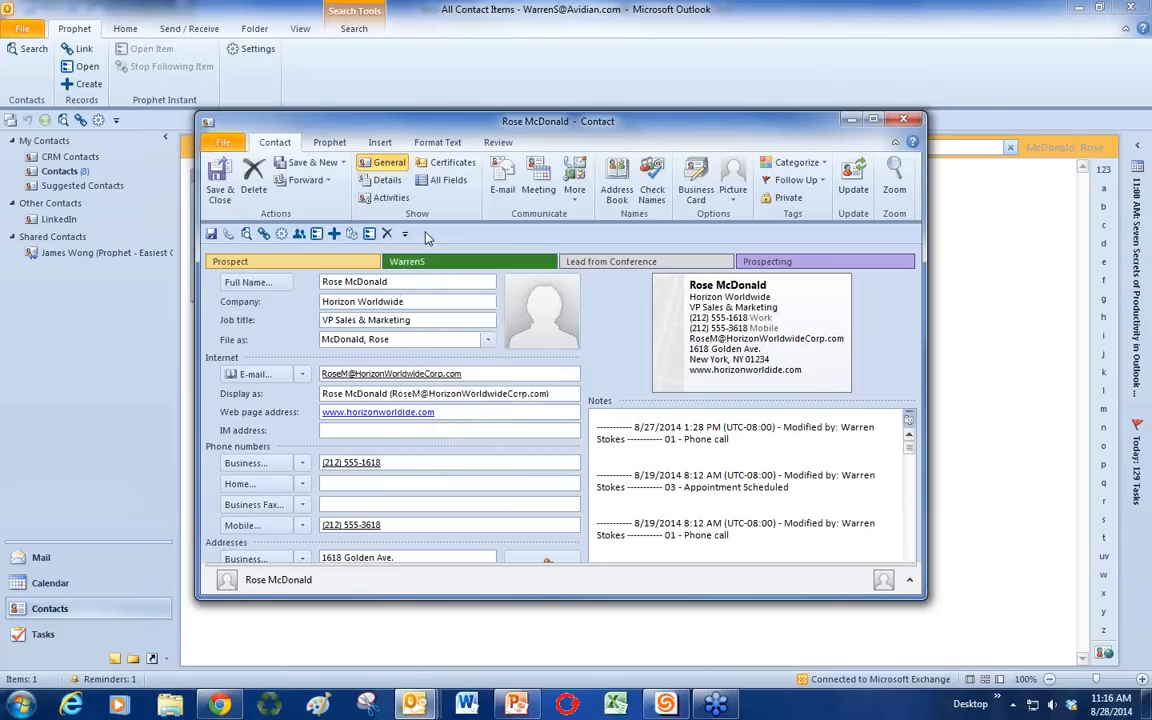
click(321, 146)
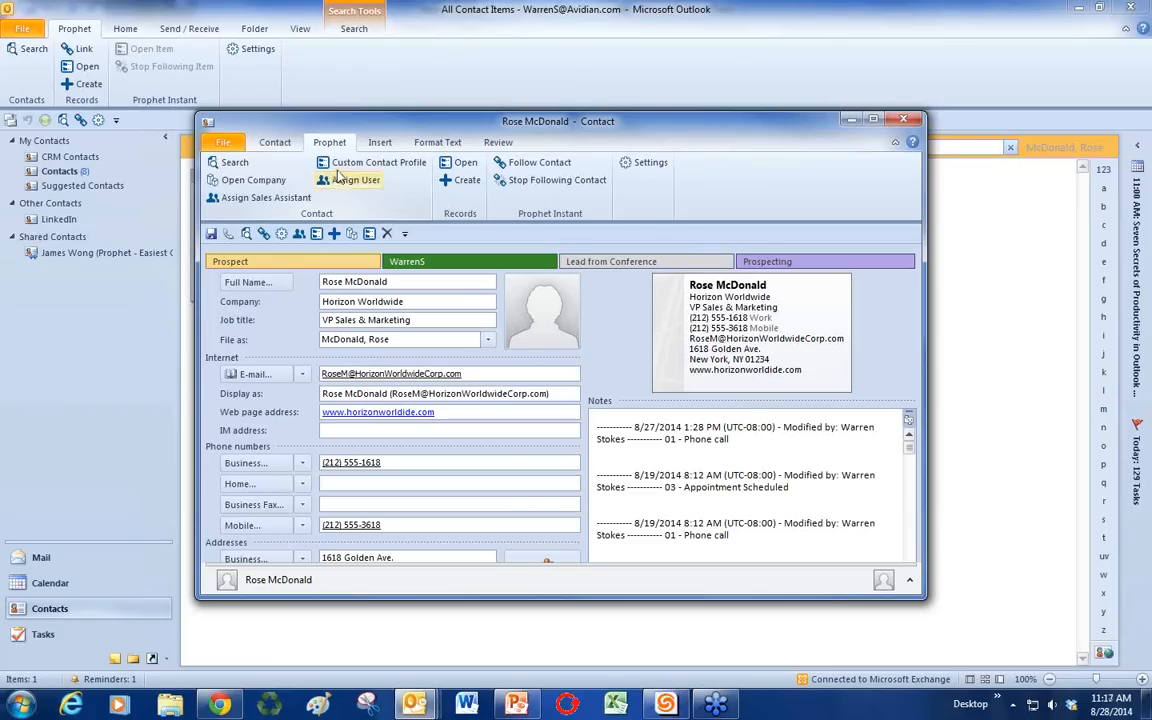
right_click(522, 186)
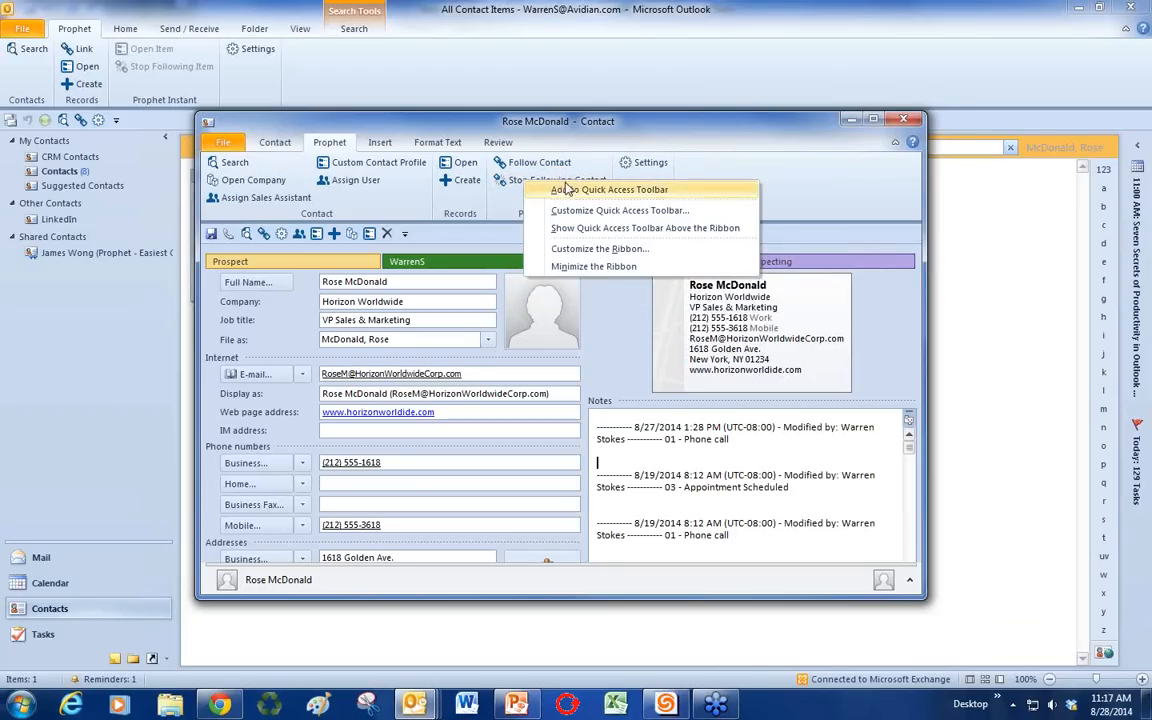
click(572, 191)
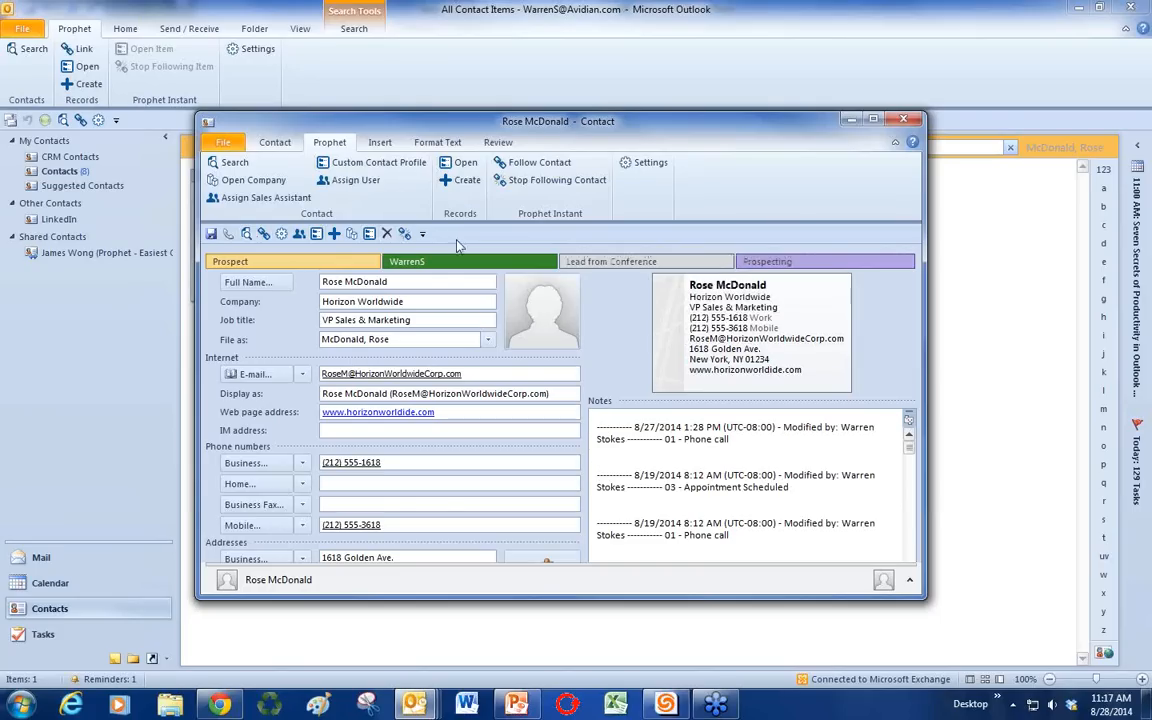
click(645, 479)
click(512, 706)
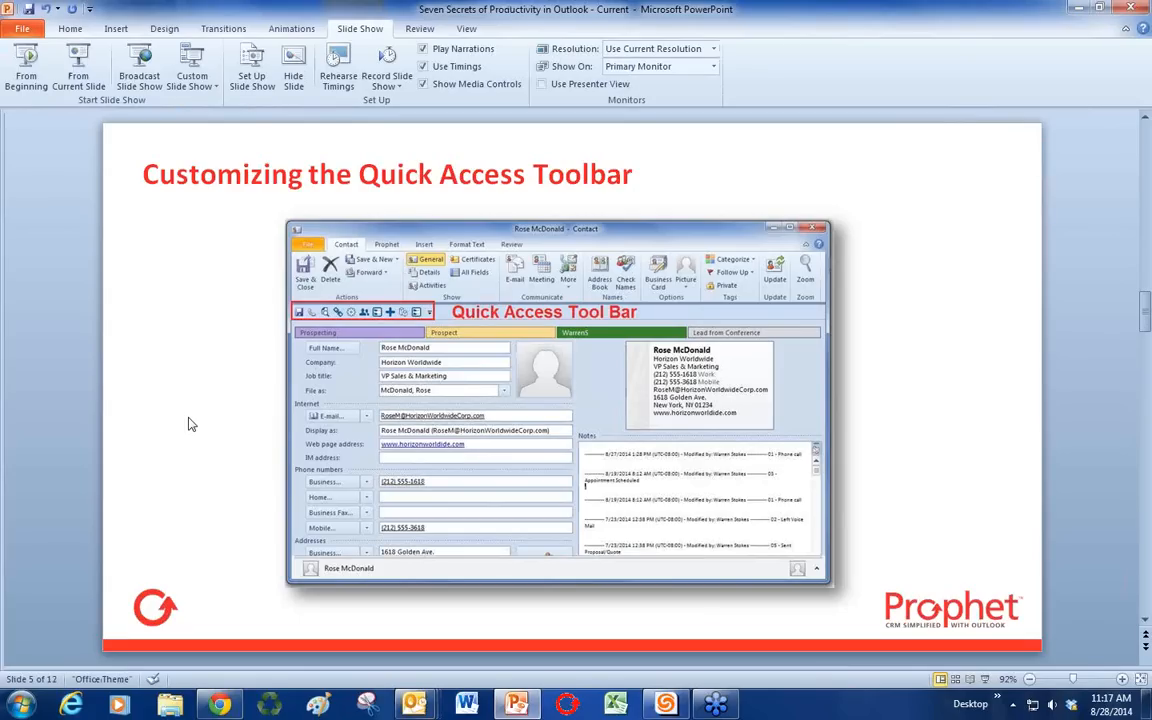
Step: Advance the deck to slide 6, The Outlook Social Connector, then bring Outlook's contacts back
scroll(190, 422, down, 1)
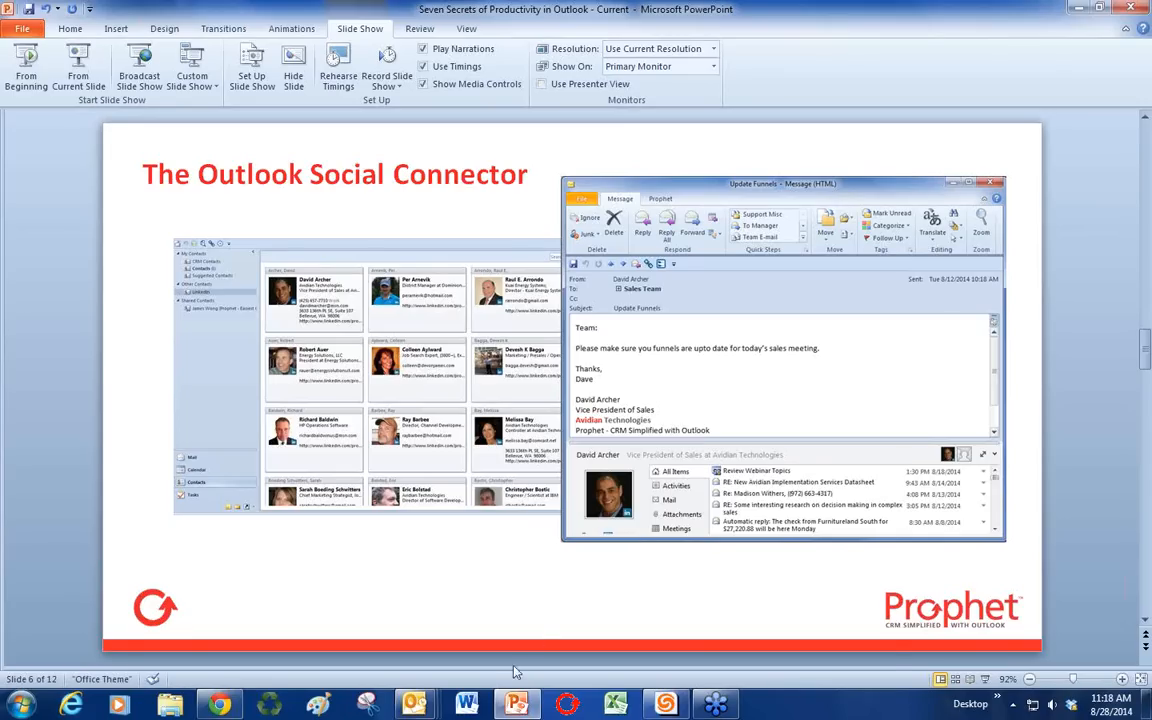
click(414, 704)
click(416, 706)
click(118, 628)
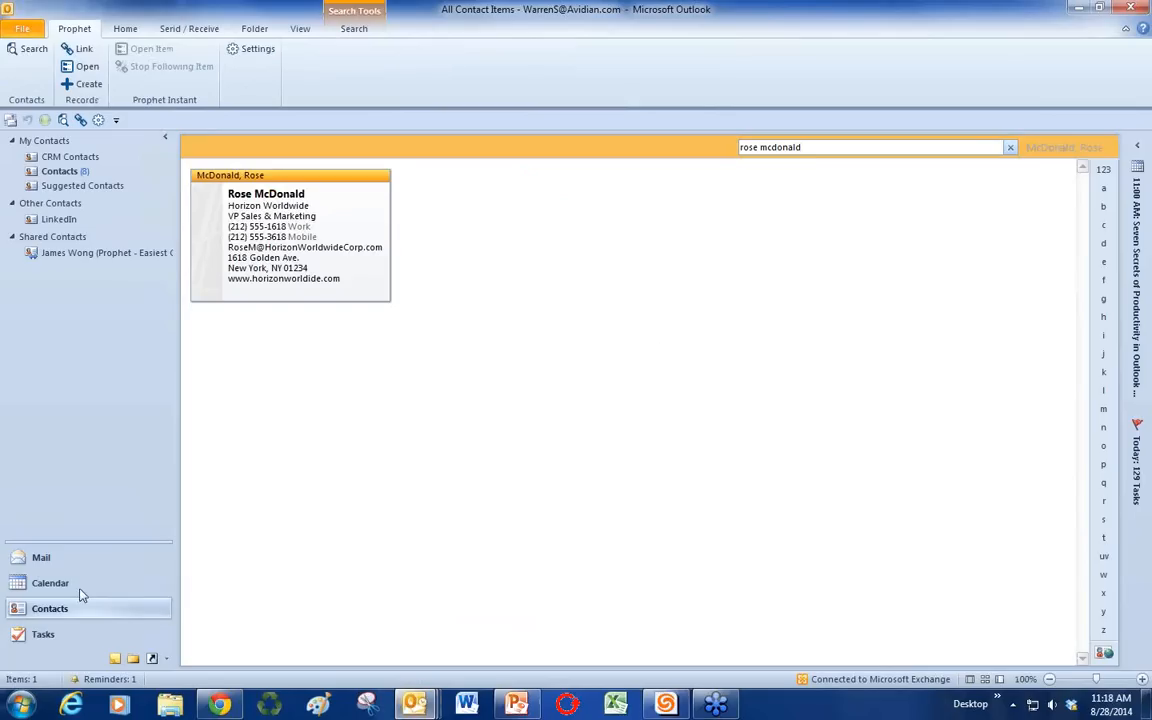
Step: Switch to Mail, preview two Prophet Instant notifications, and open 'Today's sales meeting moved' from the Inbox
click(16, 634)
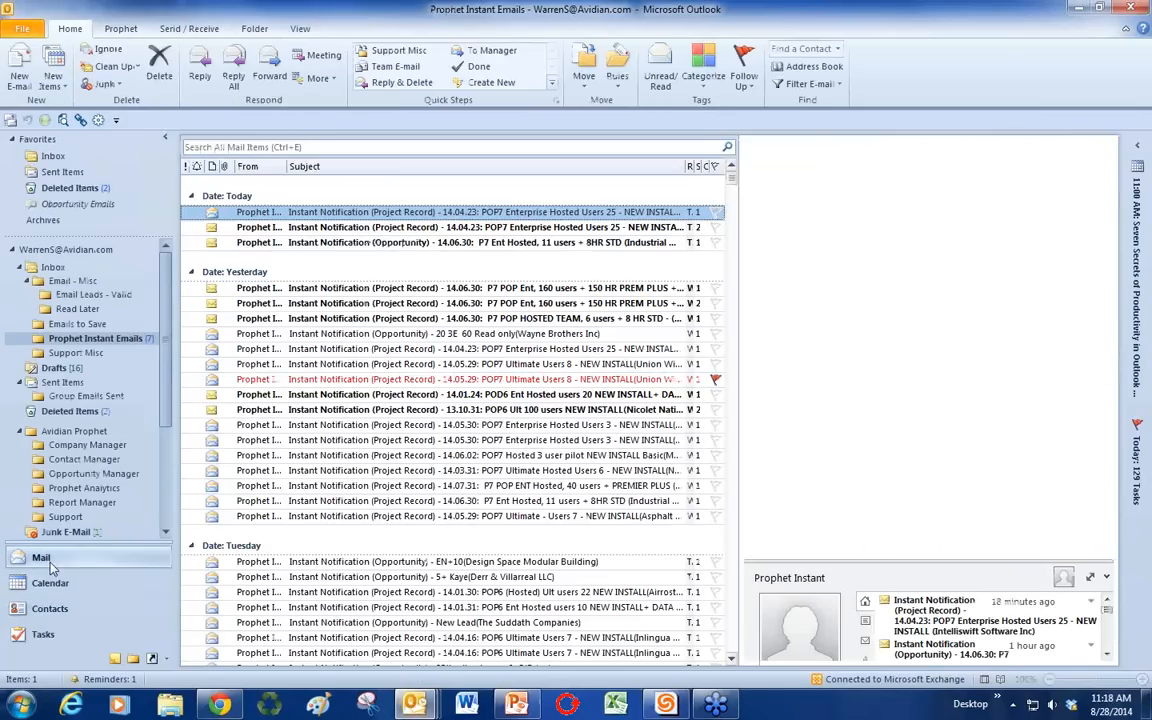
click(295, 303)
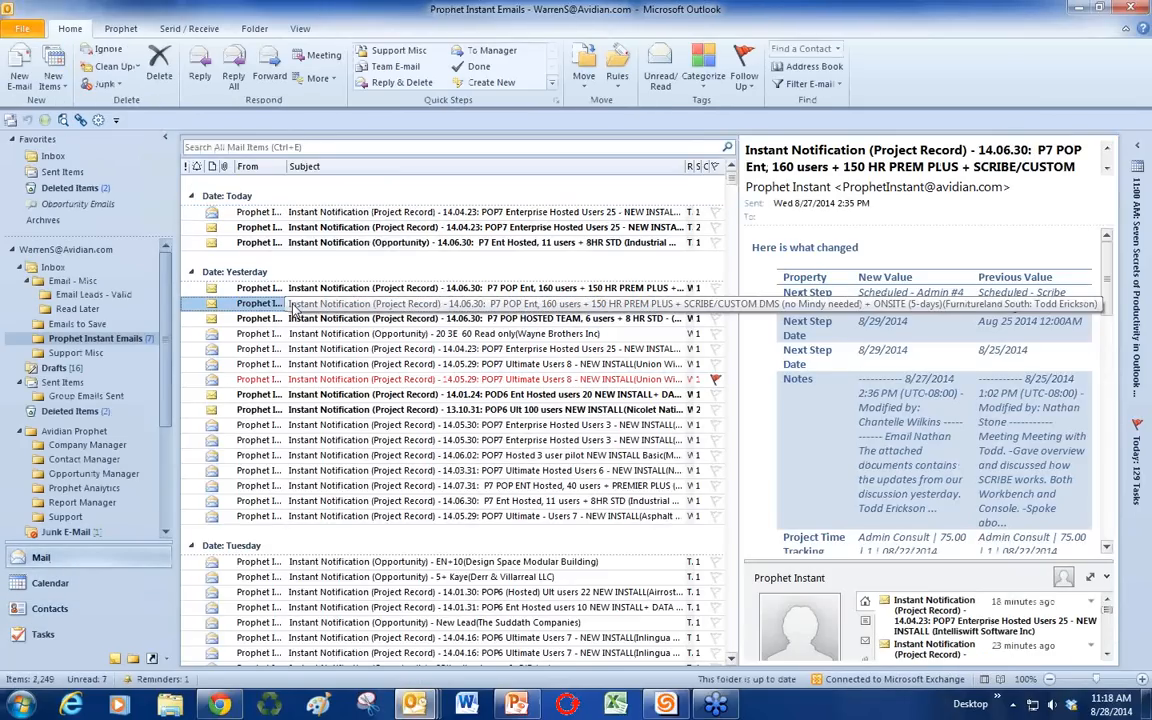
click(300, 394)
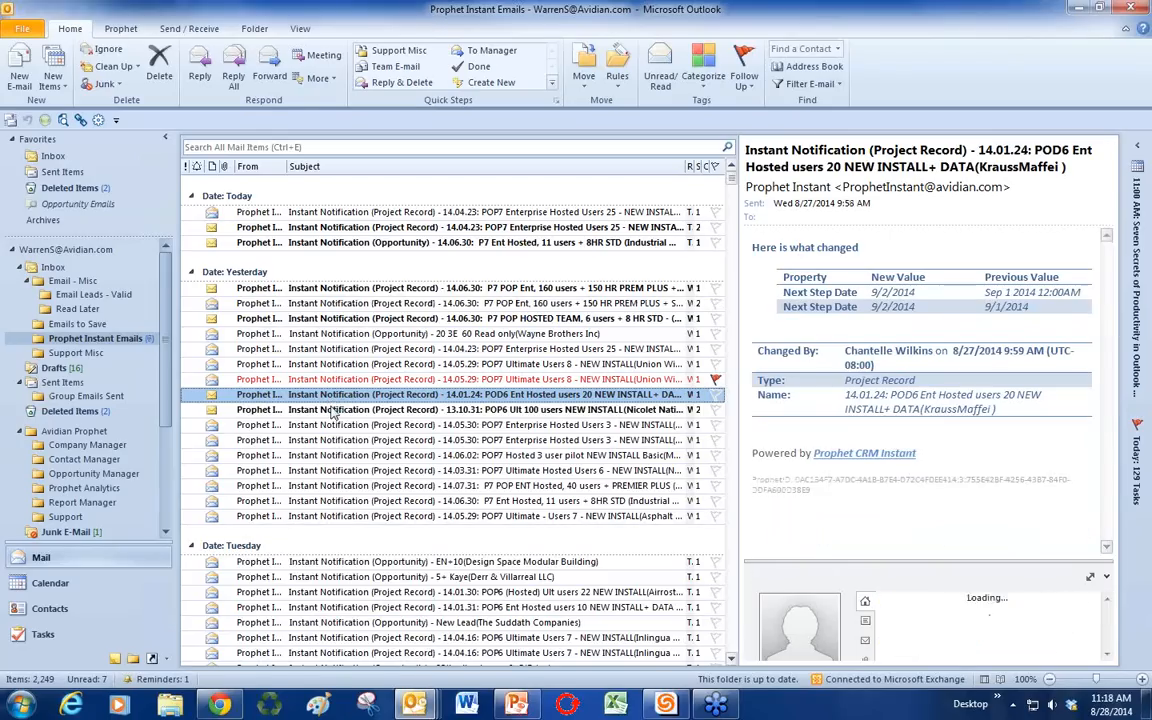
click(52, 266)
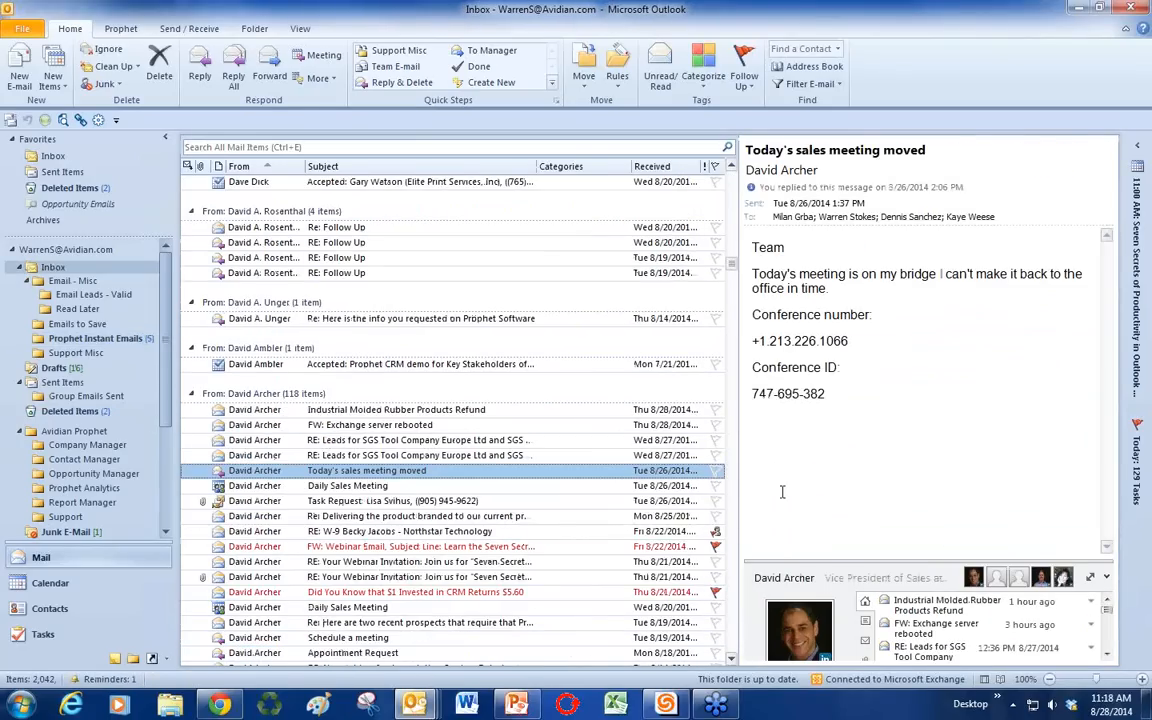
double_click(344, 472)
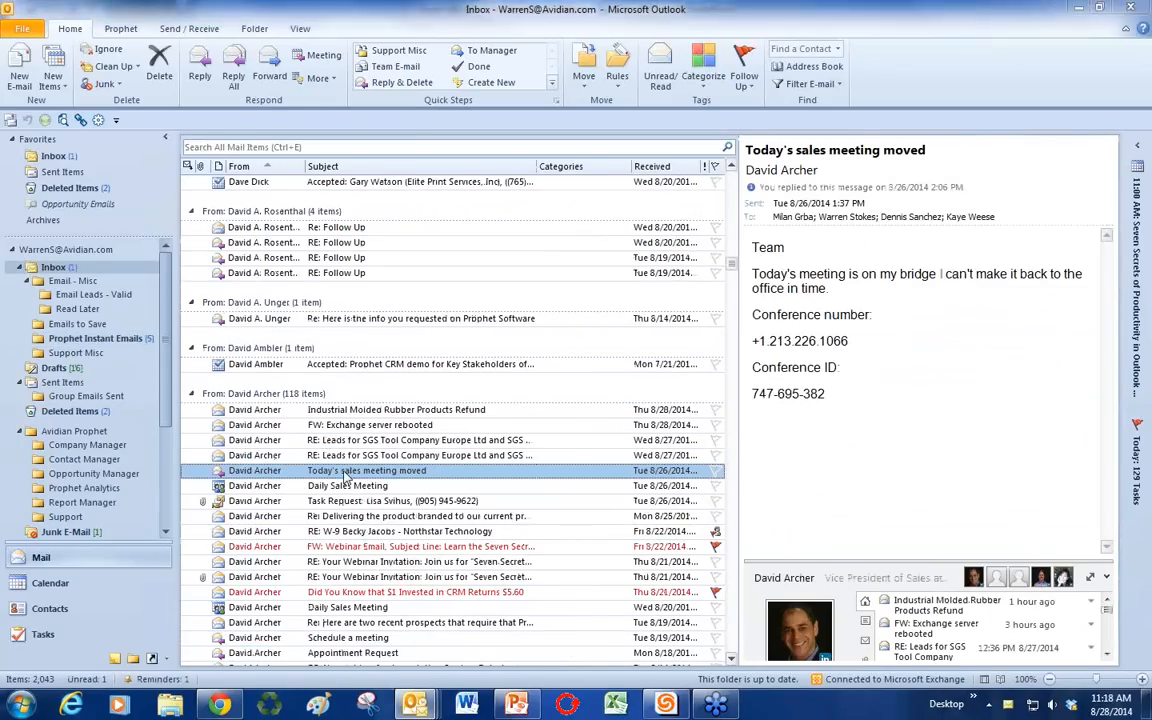
Step: Enlarge the People Pane below the message and open the sender's LinkedIn profile
scroll(350, 470, down, 1)
scroll(352, 470, up, 1)
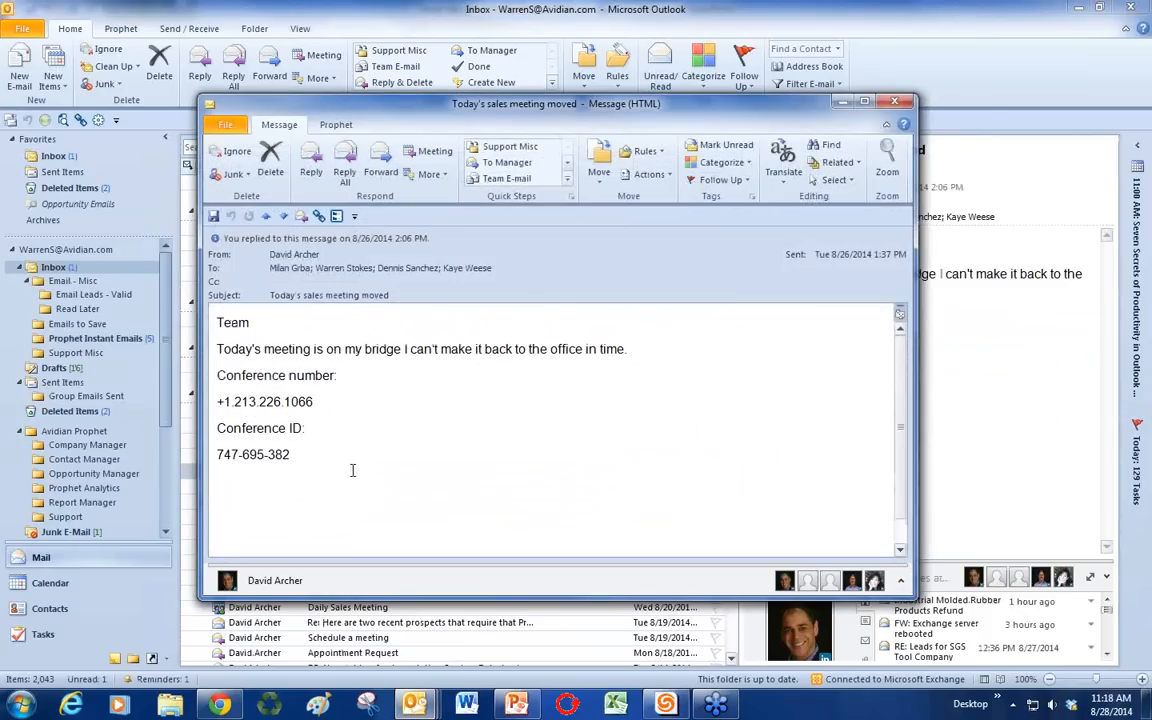
drag(679, 557, 673, 430)
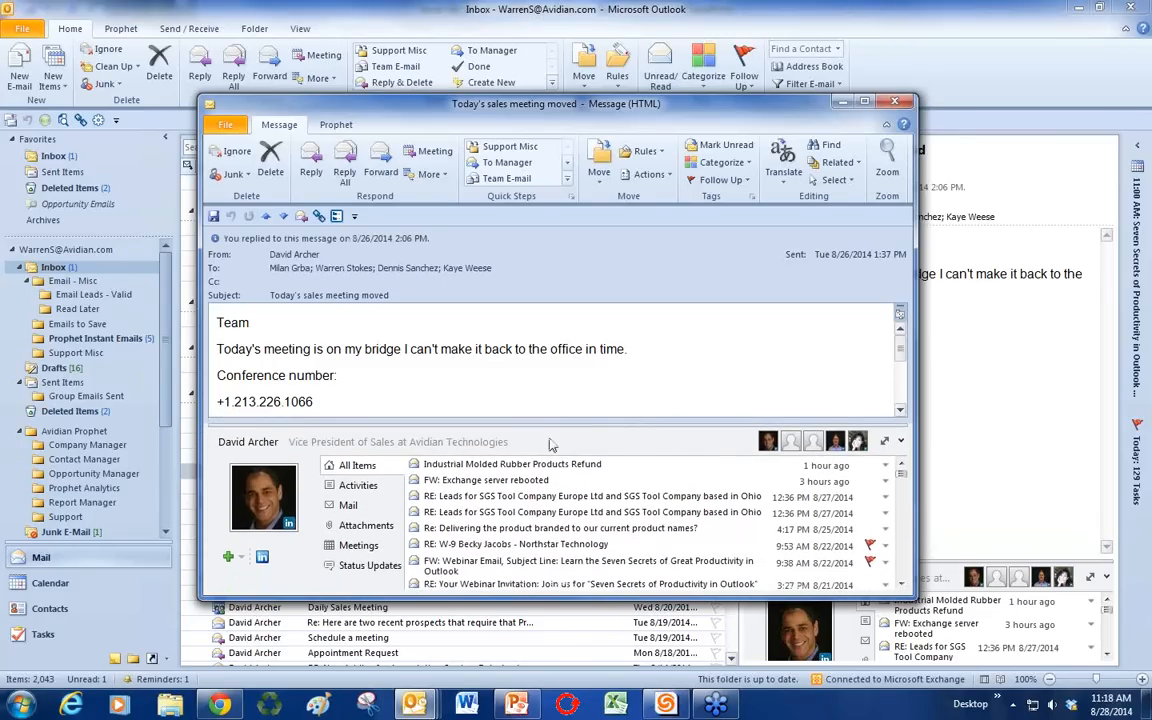
click(262, 558)
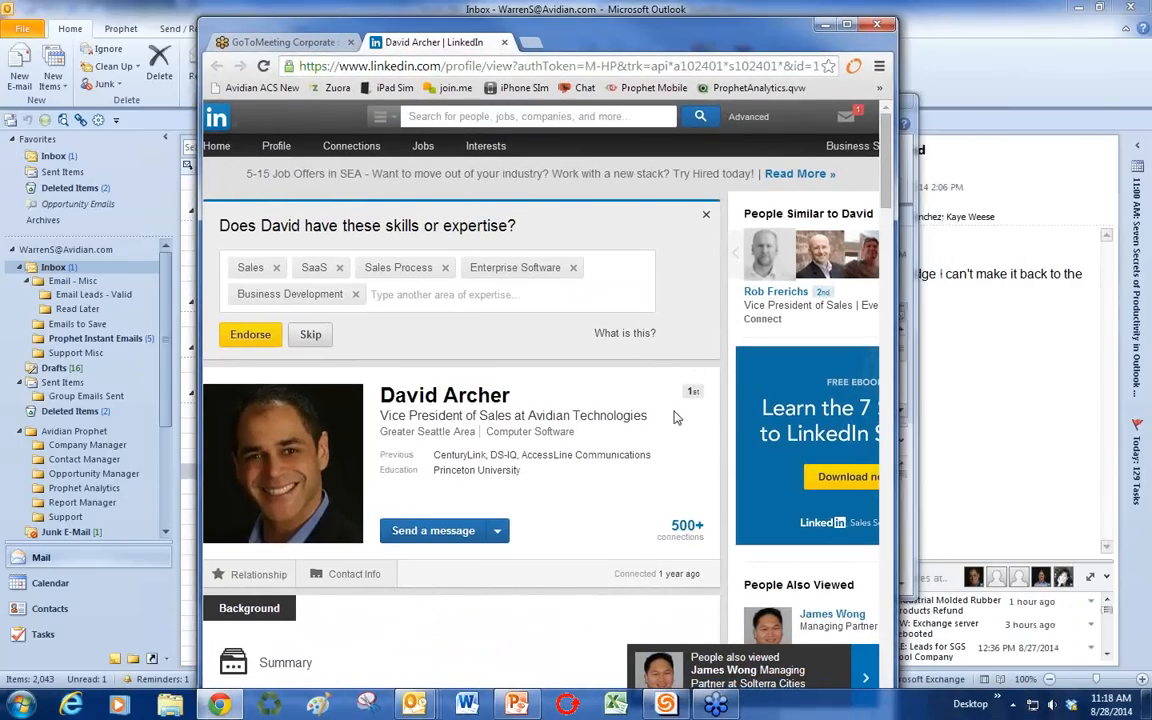
Step: Scroll through the LinkedIn profile summary, then move Chrome aside to reveal the message
scroll(674, 416, down, 3)
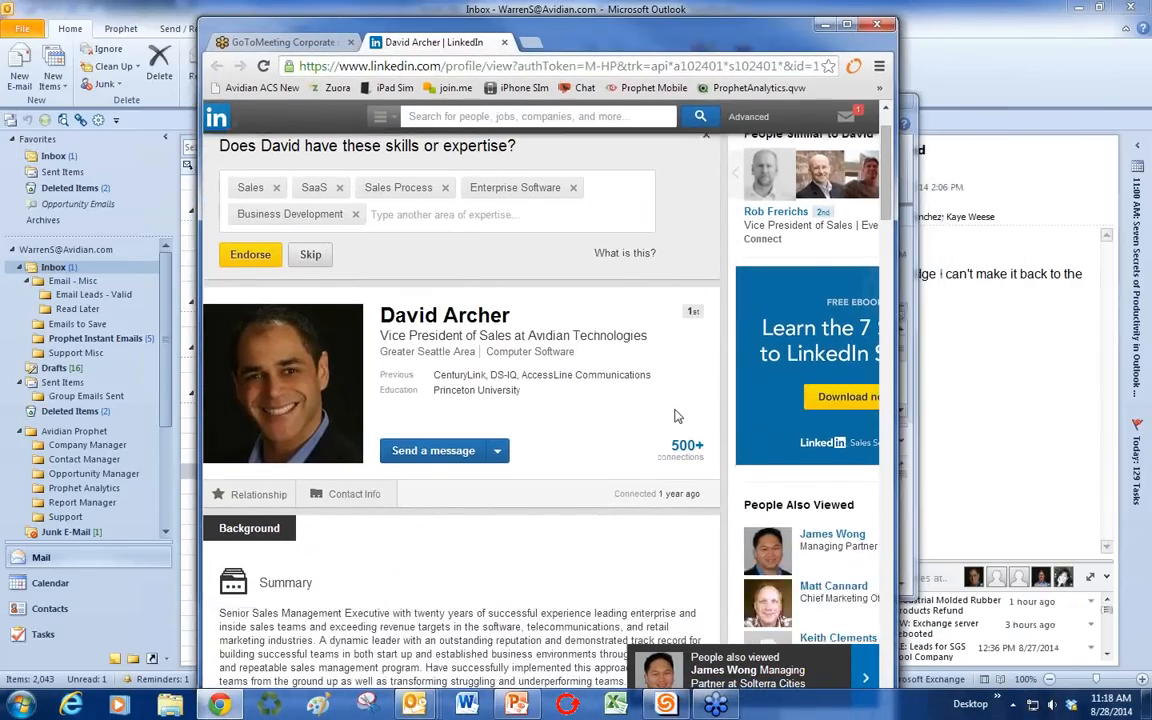
scroll(674, 416, up, 3)
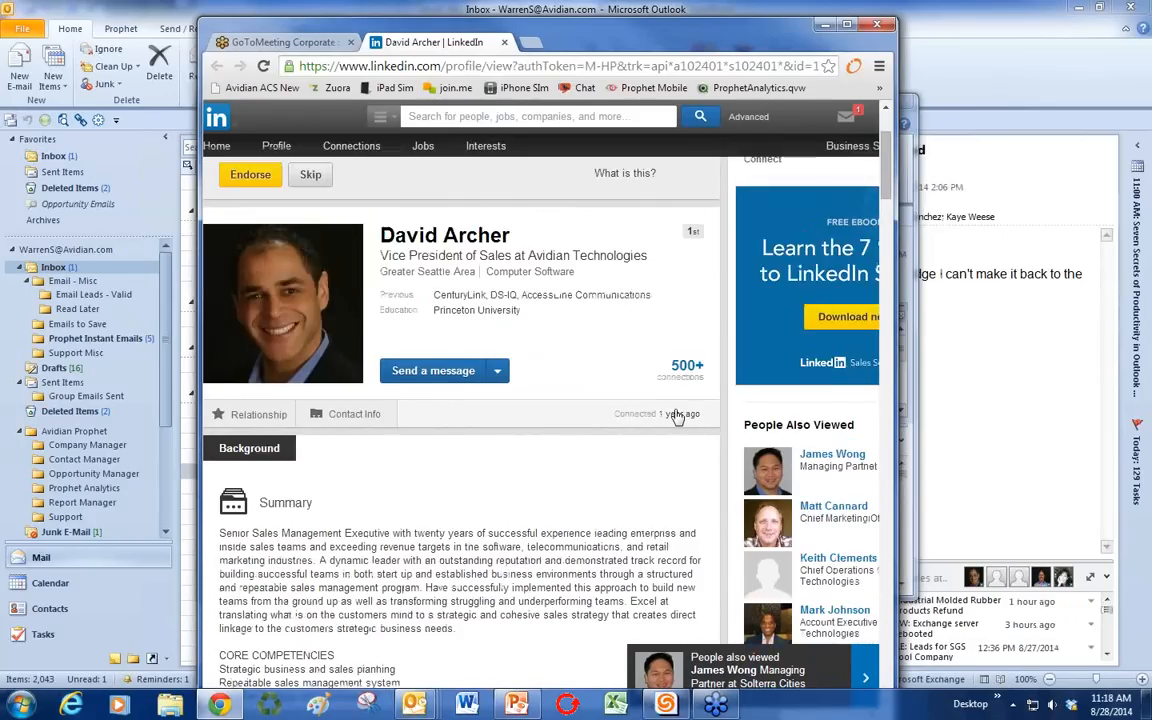
drag(707, 45, 1151, 45)
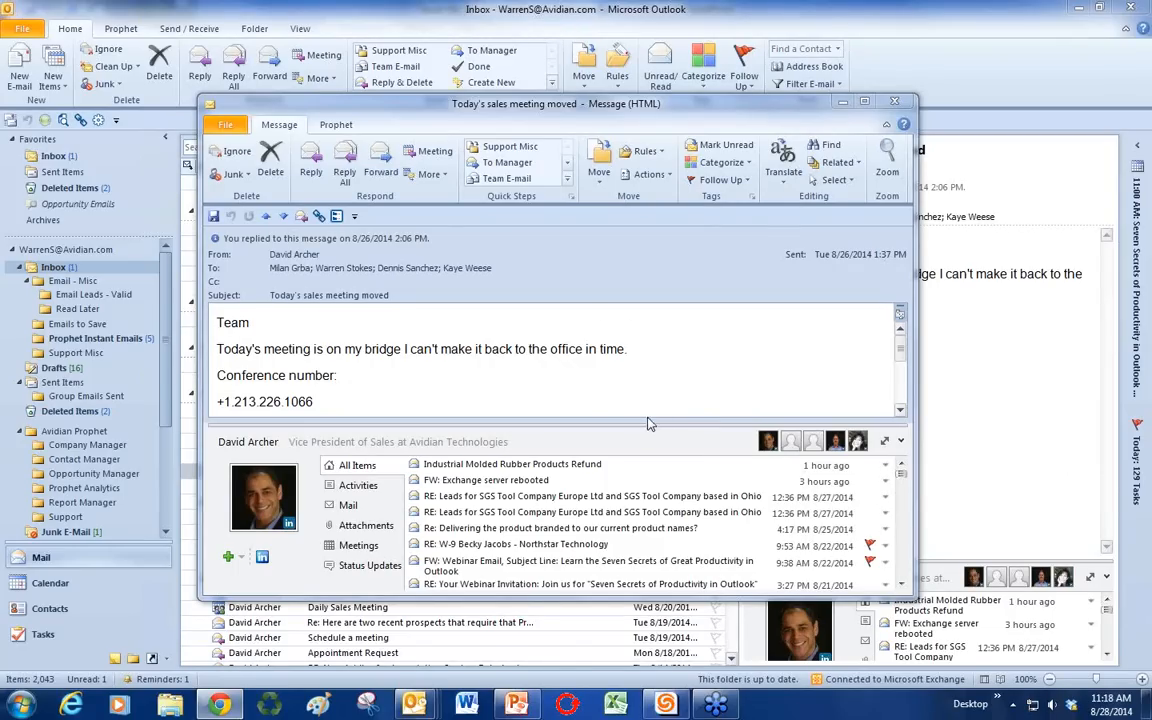
Step: Shrink the People Pane, scroll the sender's related items and contacts, then go to Contacts business cards
drag(647, 421, 647, 456)
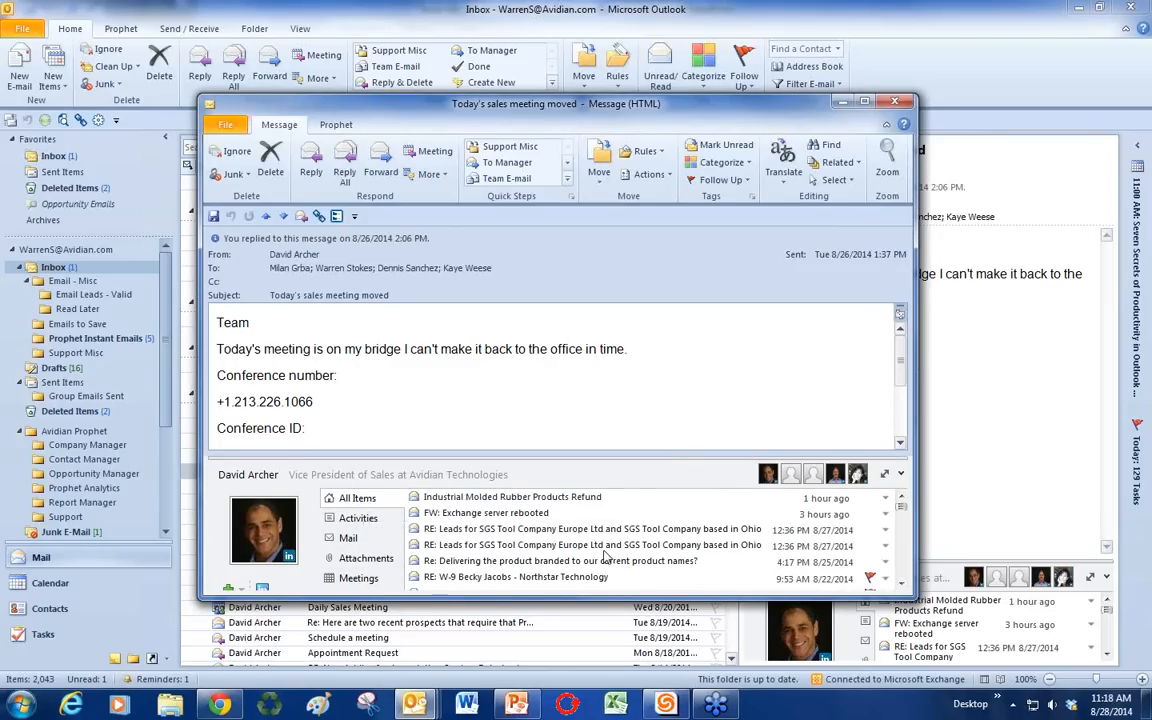
scroll(604, 556, down, 1)
scroll(604, 556, down, 1)
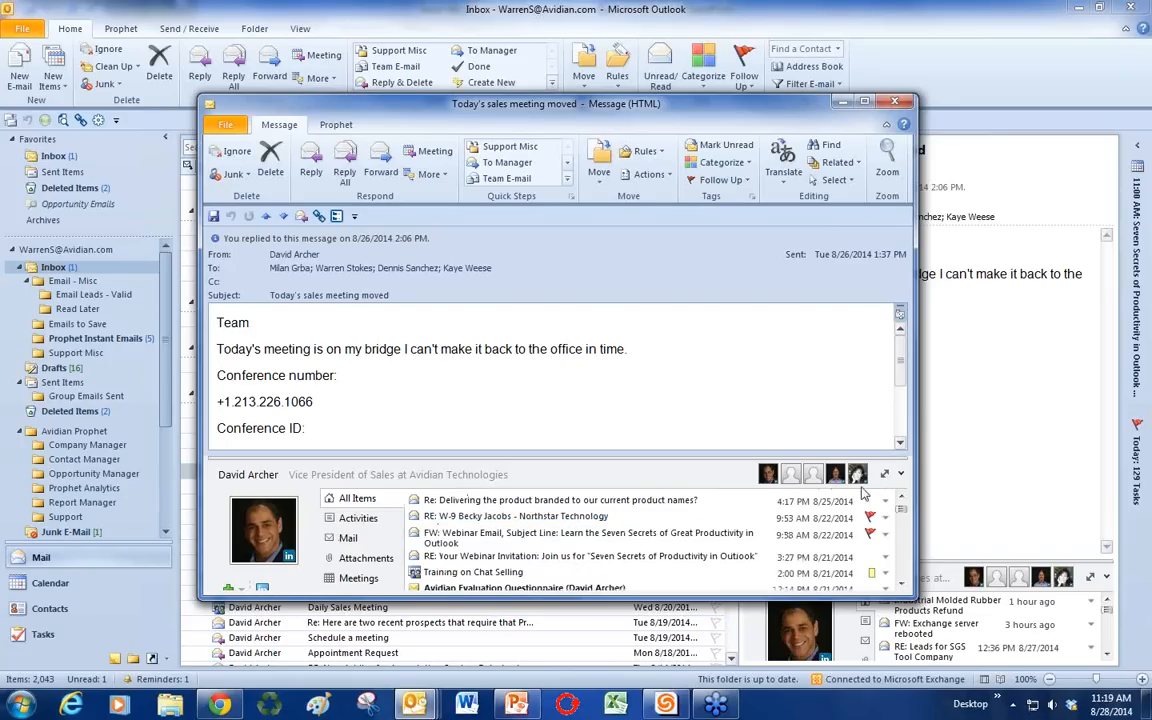
mouse_move(843, 483)
mouse_move(769, 482)
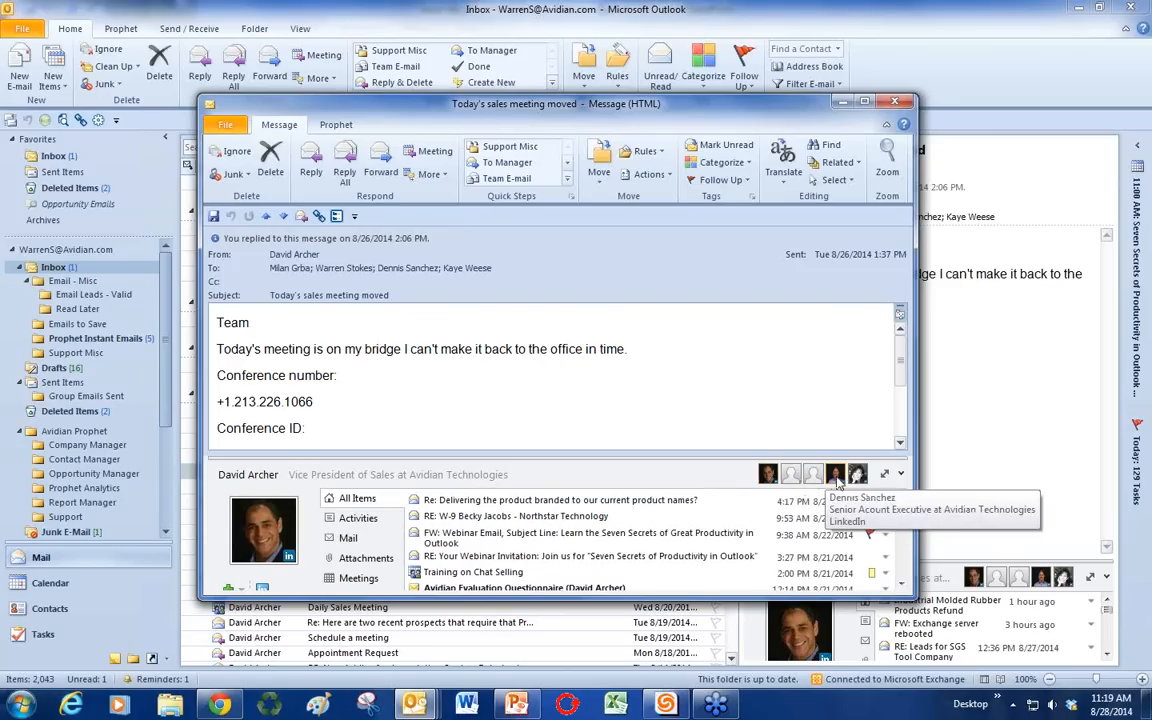
drag(589, 108, 1151, 180)
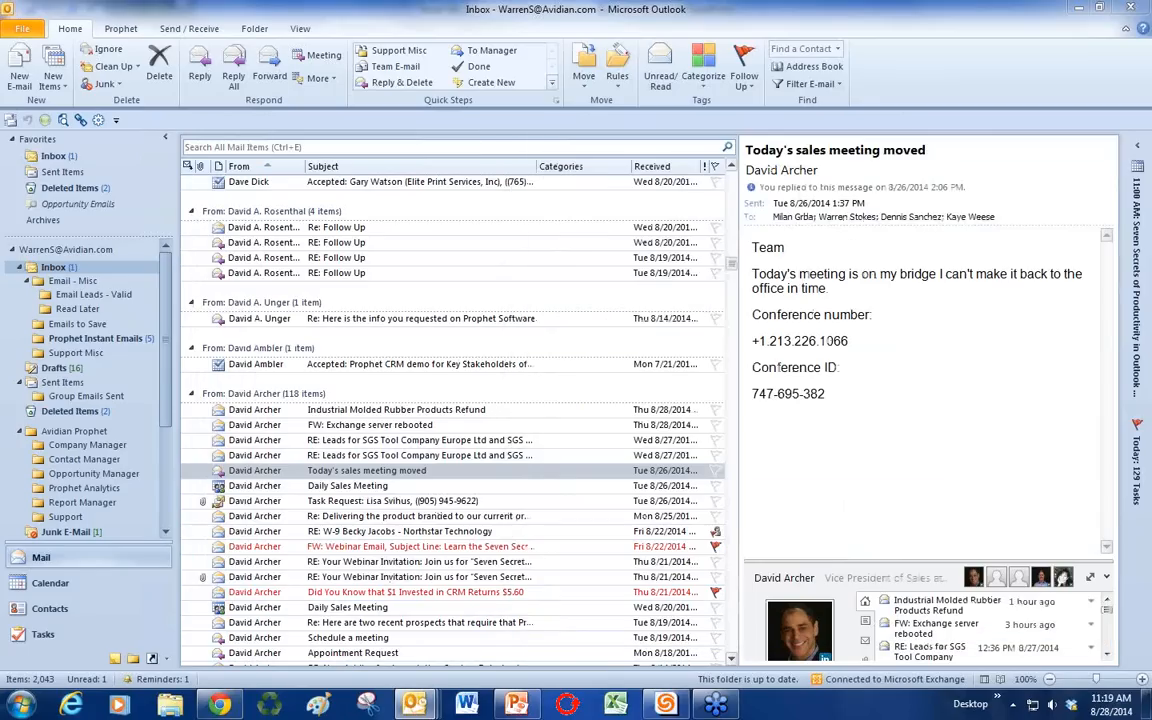
click(50, 609)
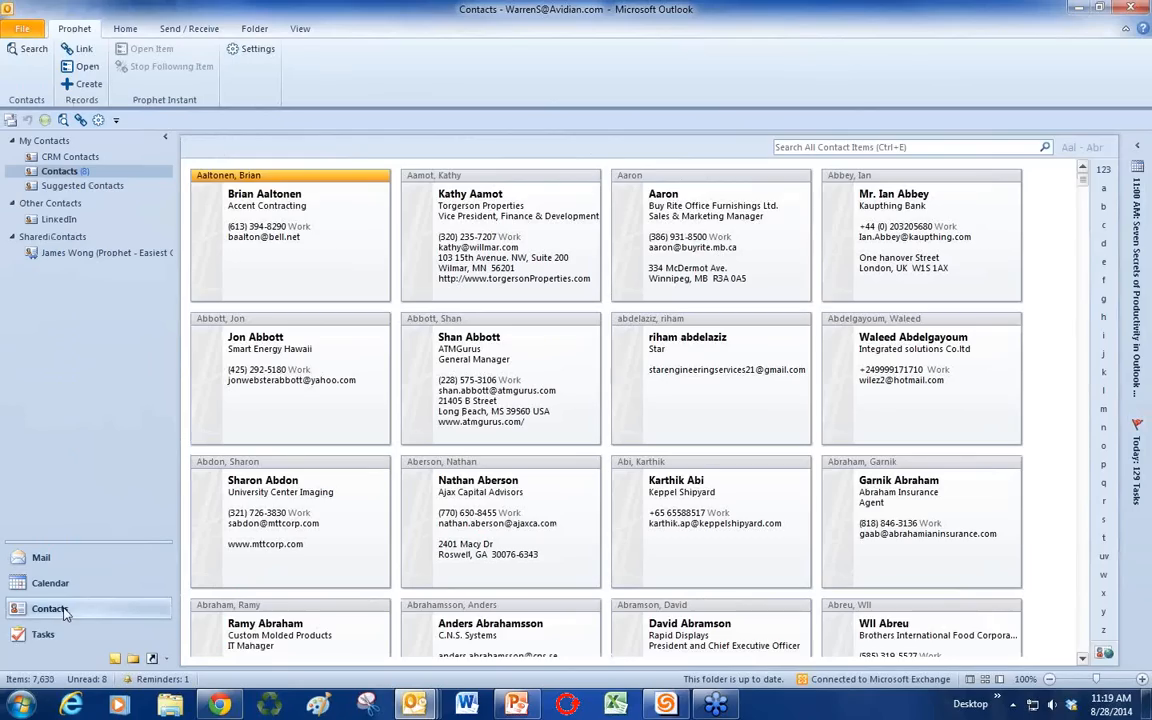
Step: Open the LinkedIn folder under Other Contacts and scroll through its 267 photo business cards
click(62, 220)
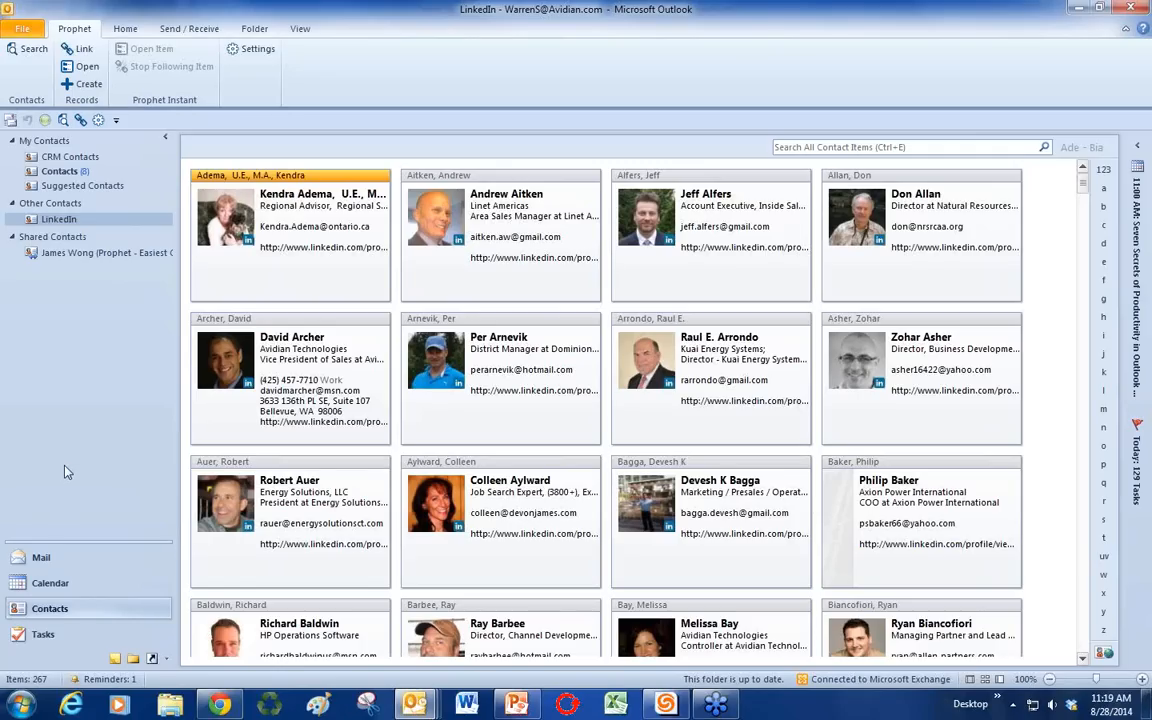
scroll(327, 512, down, 8)
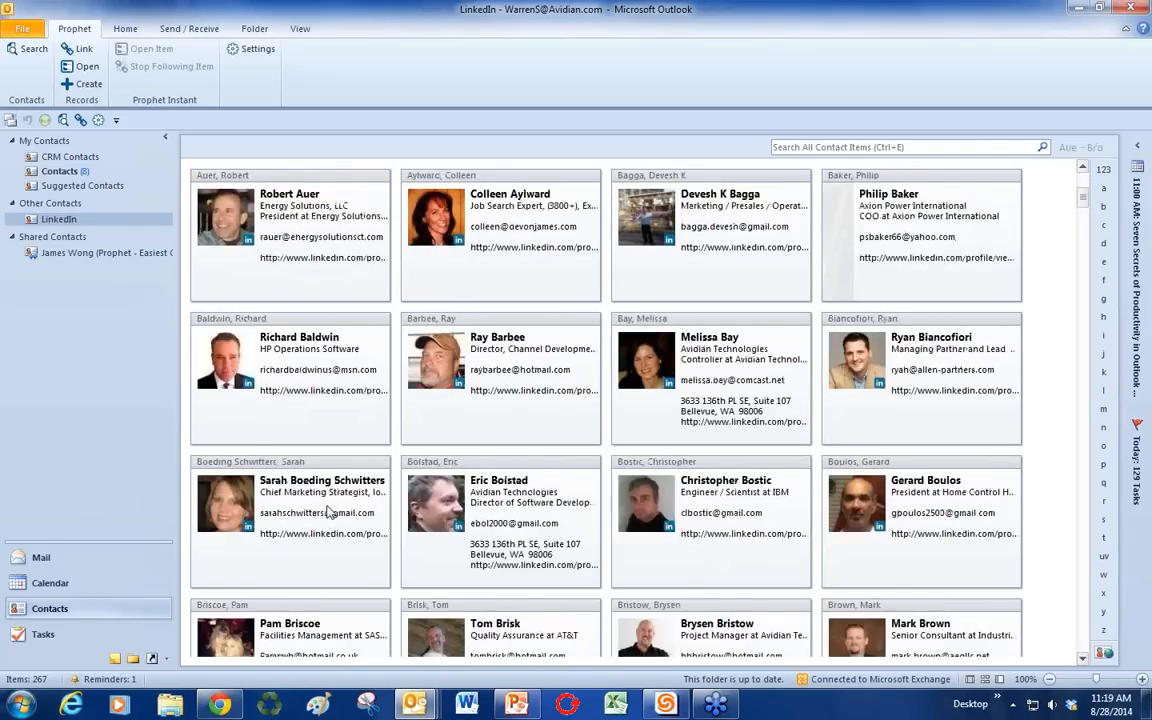
scroll(327, 512, down, 4)
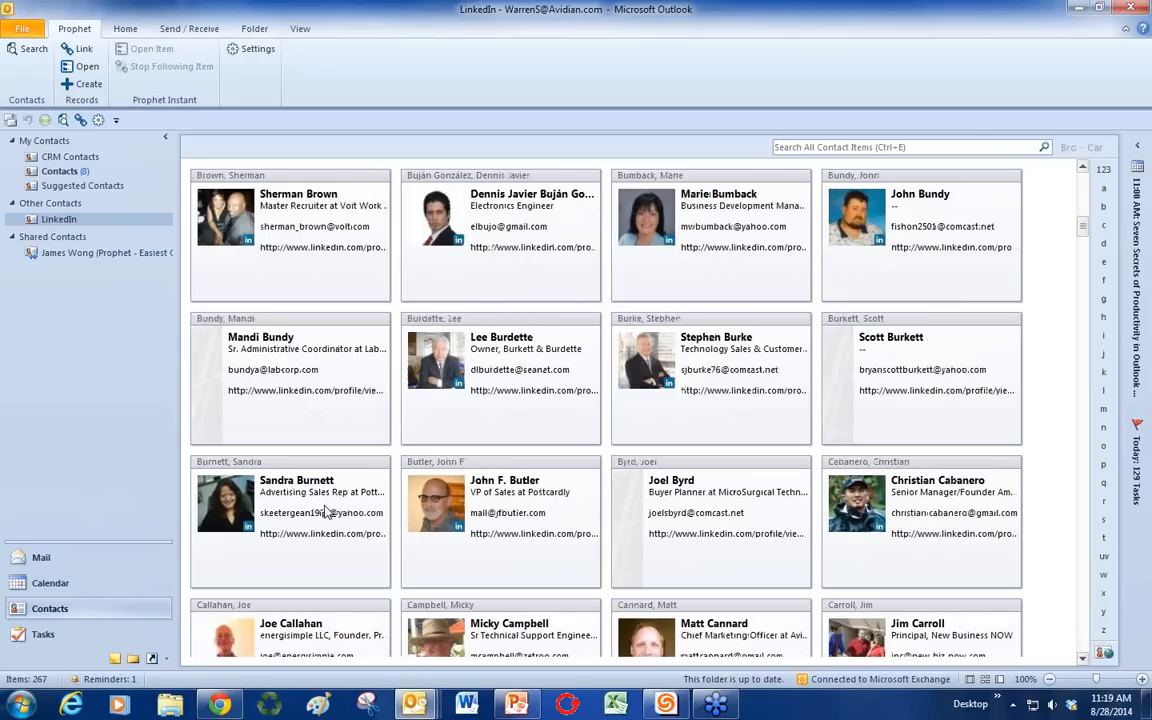
scroll(325, 512, down, 2)
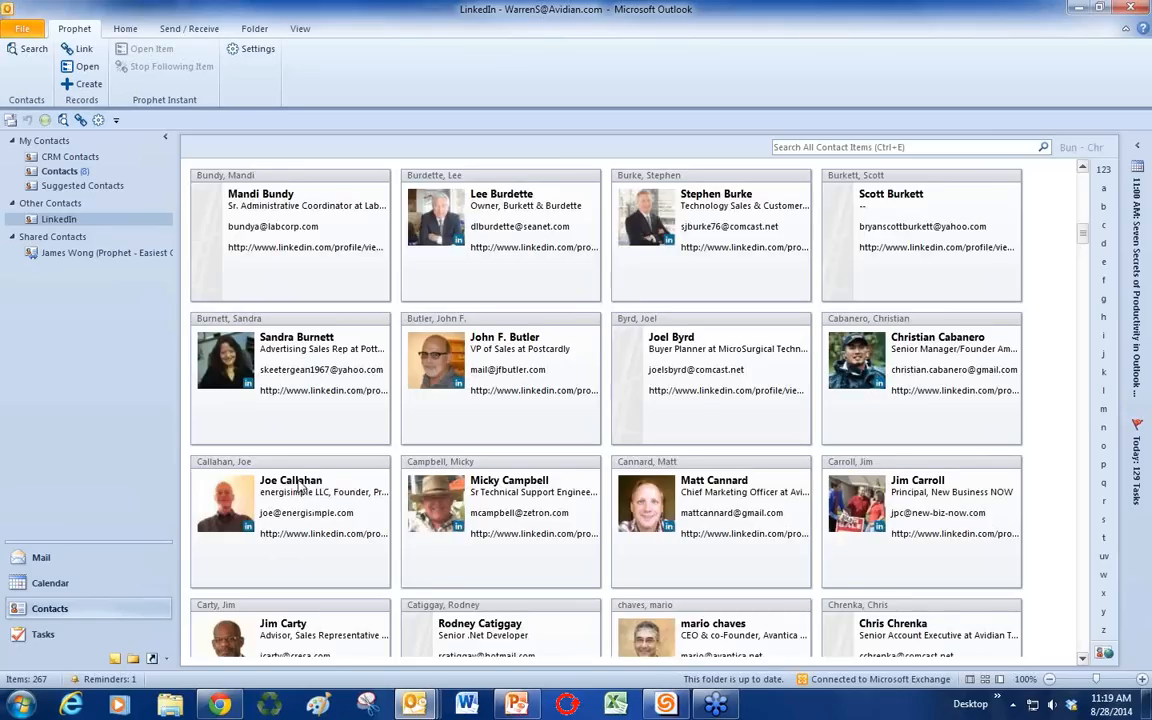
scroll(301, 486, down, 1)
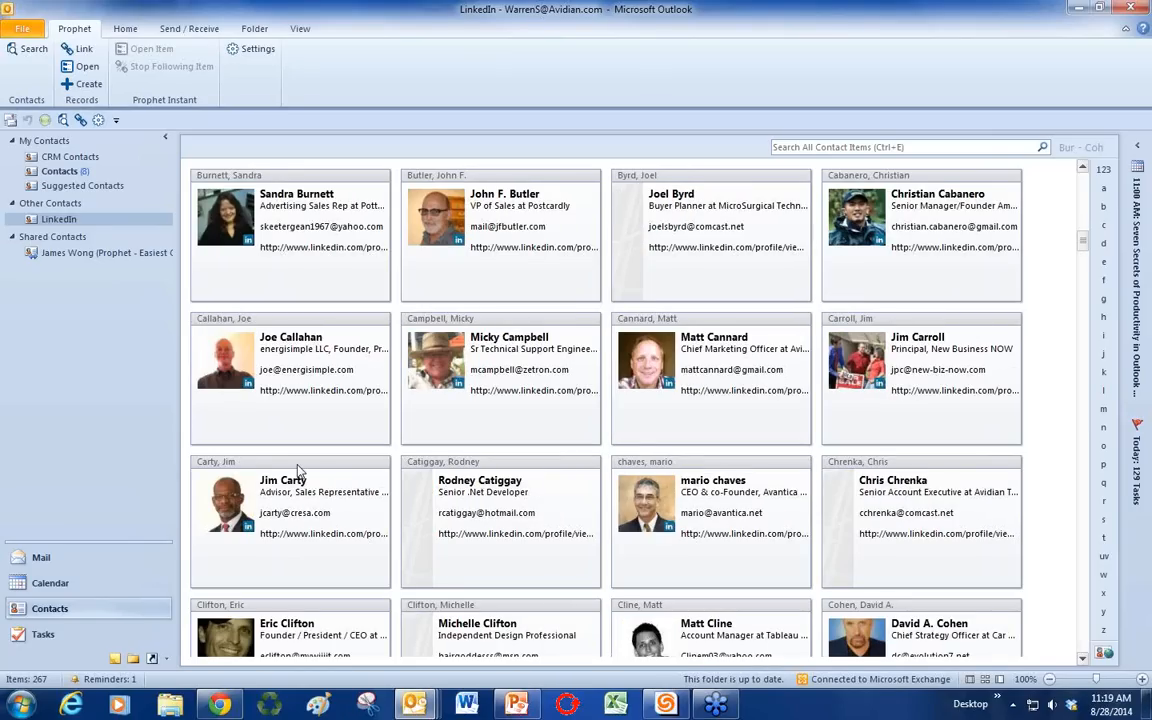
Step: Close the sales meeting message and return to PowerPoint slide 7, Understanding Outlook's Functions
click(87, 560)
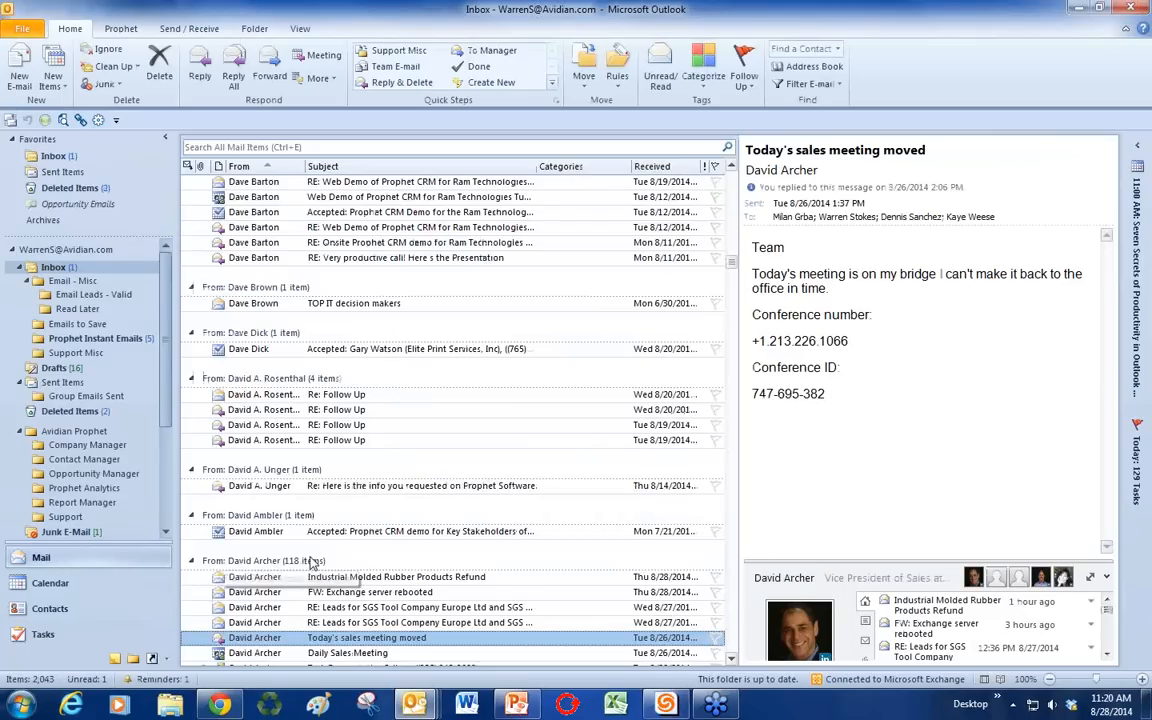
double_click(338, 553)
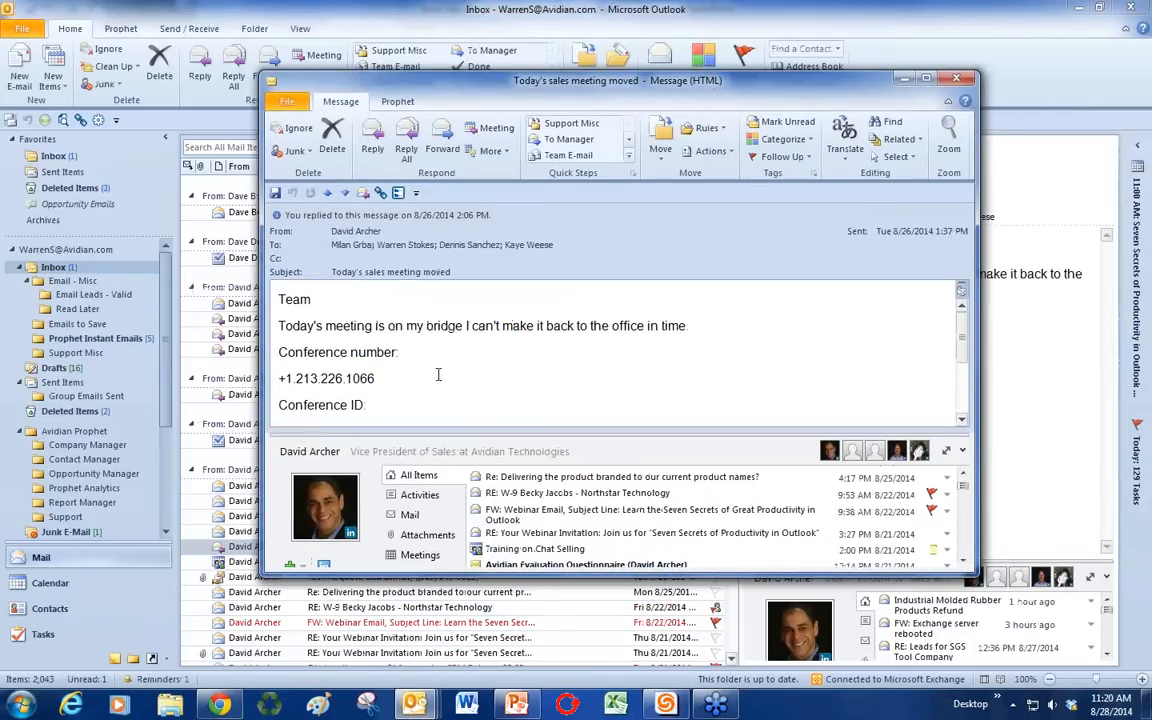
click(956, 79)
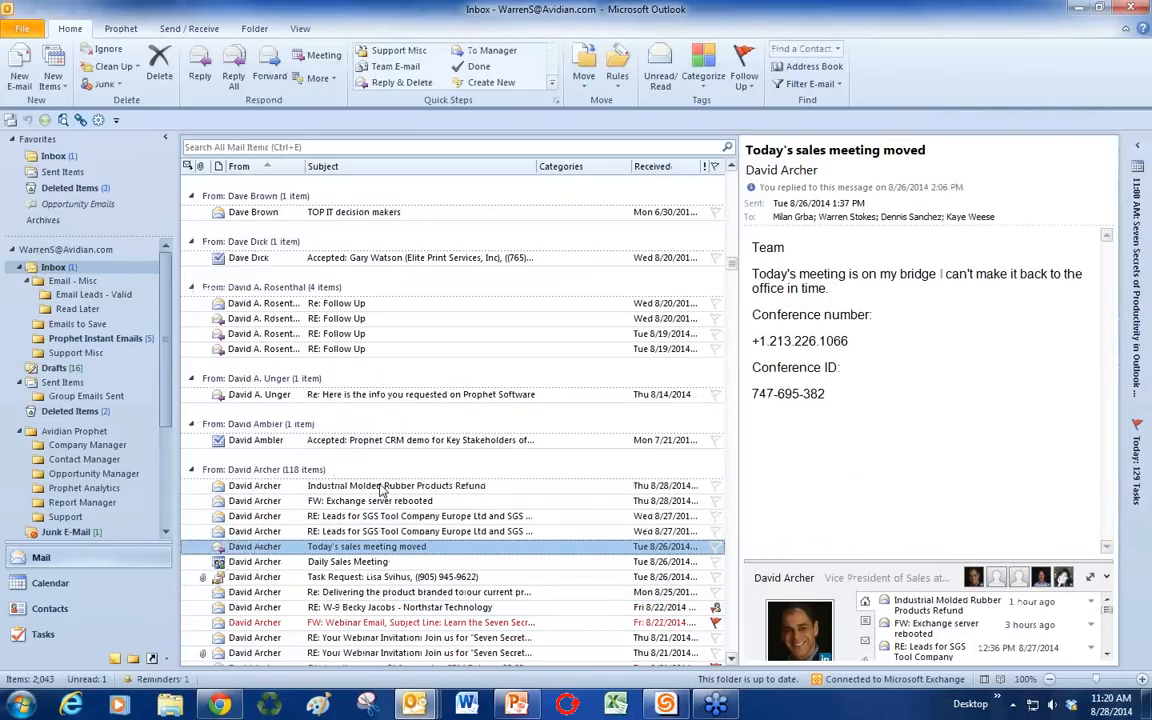
click(517, 704)
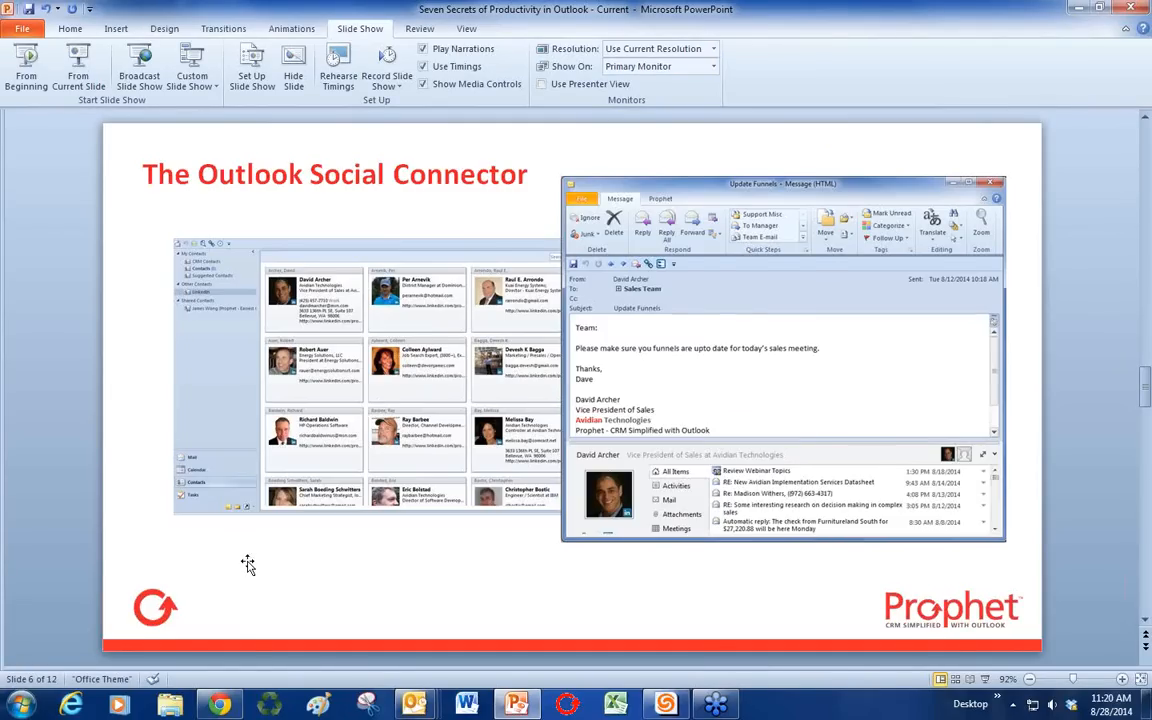
scroll(249, 566, down, 1)
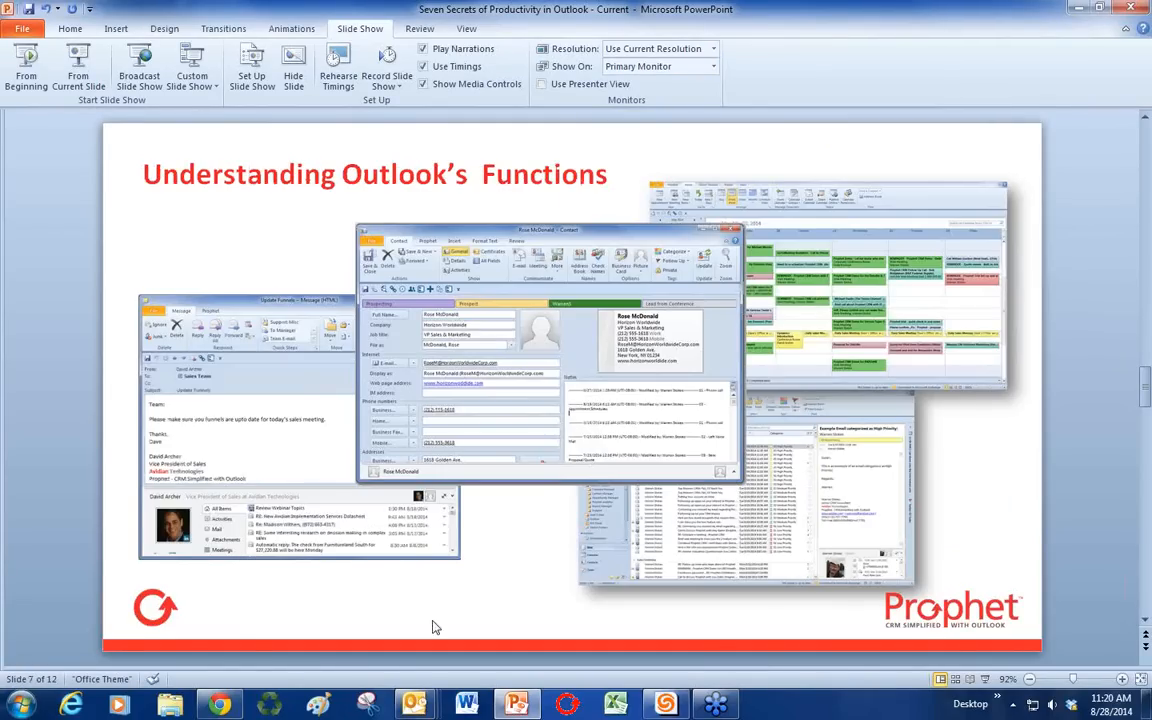
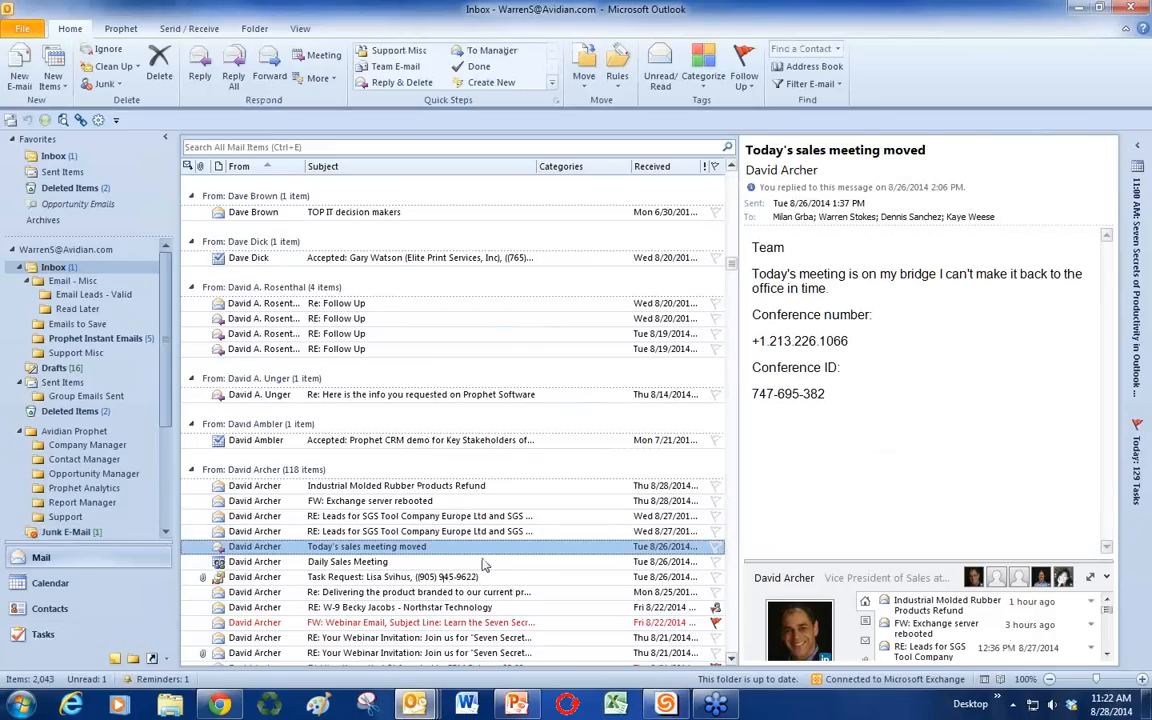
Step: Scroll the Inbox mail list down to the 'Today's sales meeting moved' message
scroll(483, 565, down, 3)
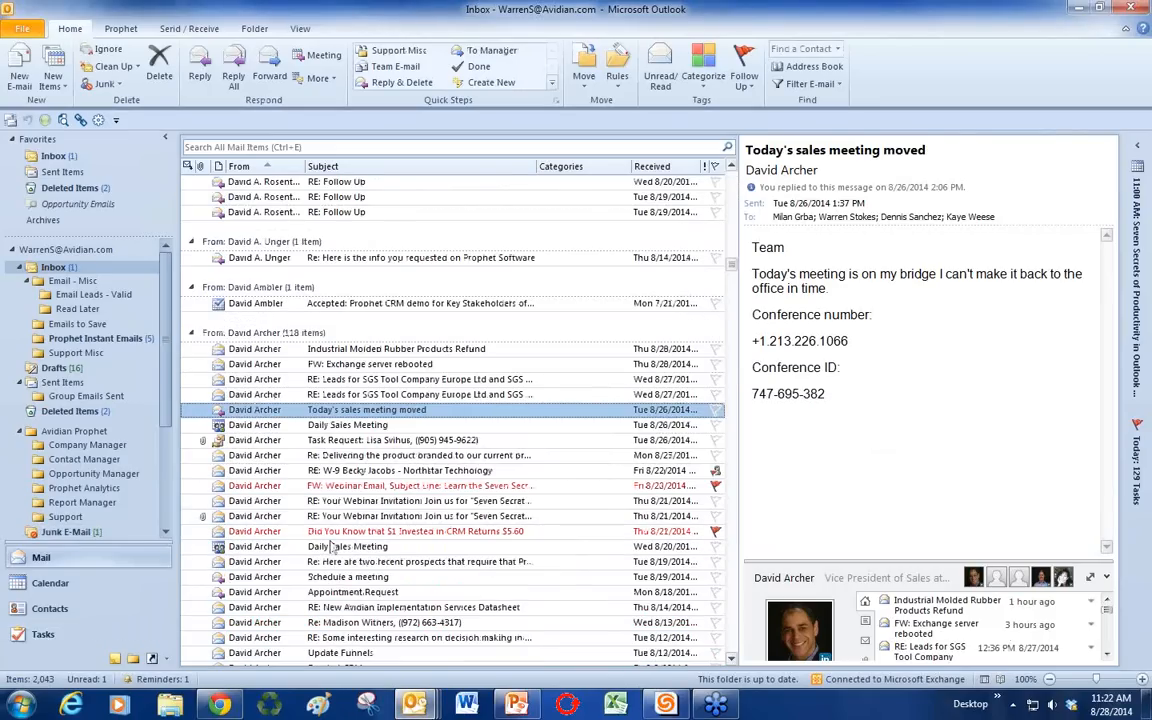
Step: Review the August 25 - 29, 2014 calendar week, then show the priority-grouped To-Do List
click(89, 593)
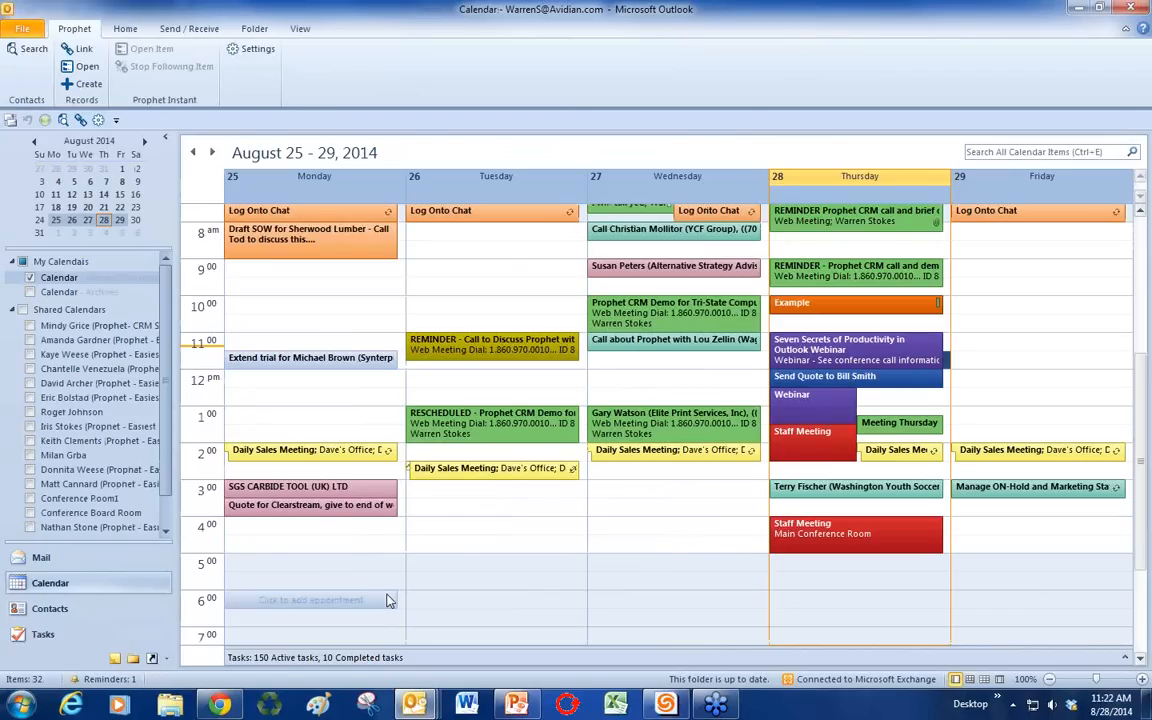
scroll(917, 579, up, 1)
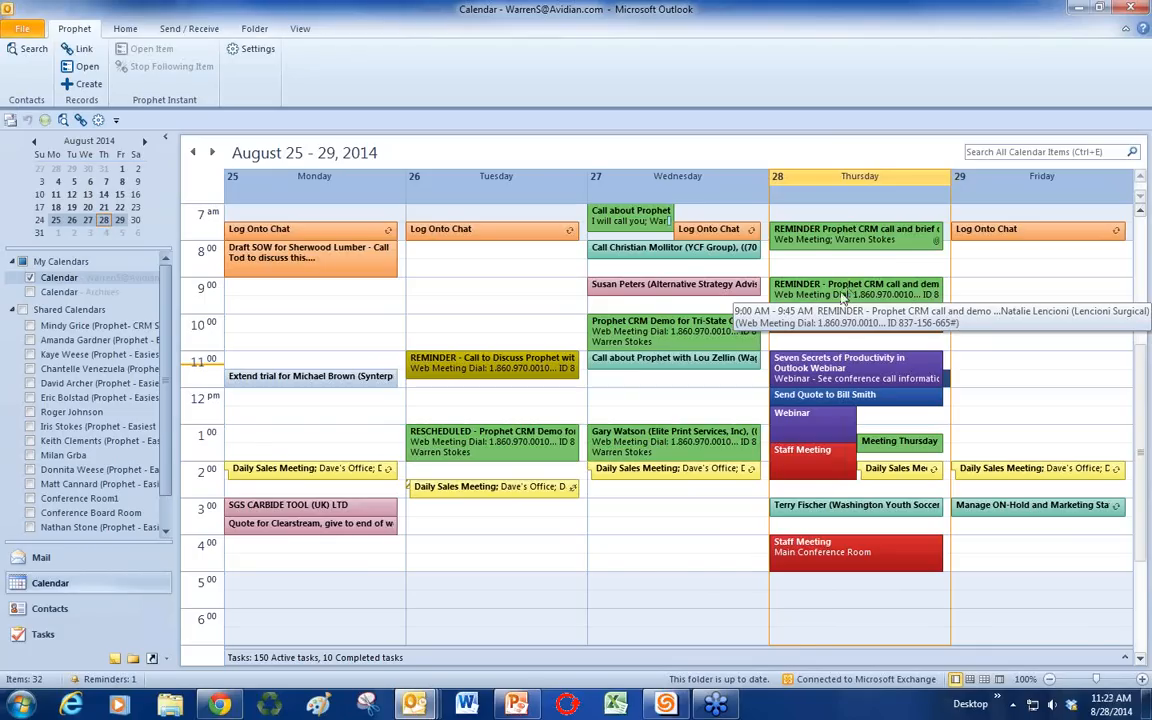
click(42, 634)
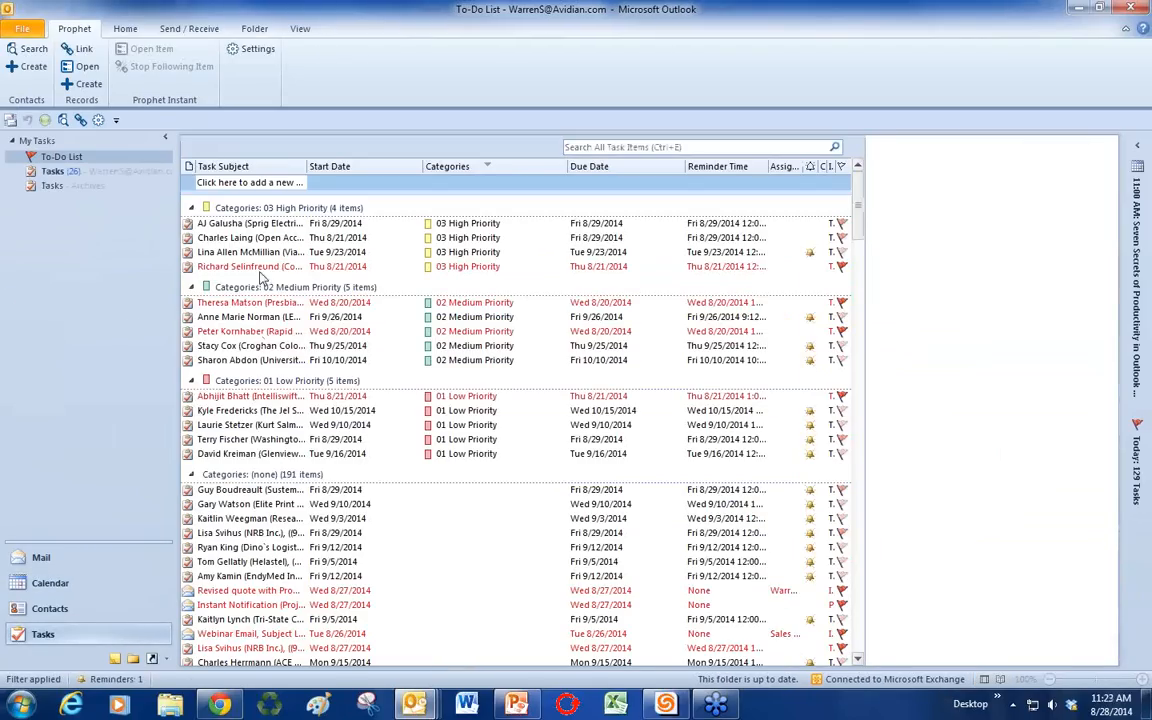
Step: Open and enlarge the high-priority reschedule-demo task, close it without saving, then return to the calendar
double_click(260, 239)
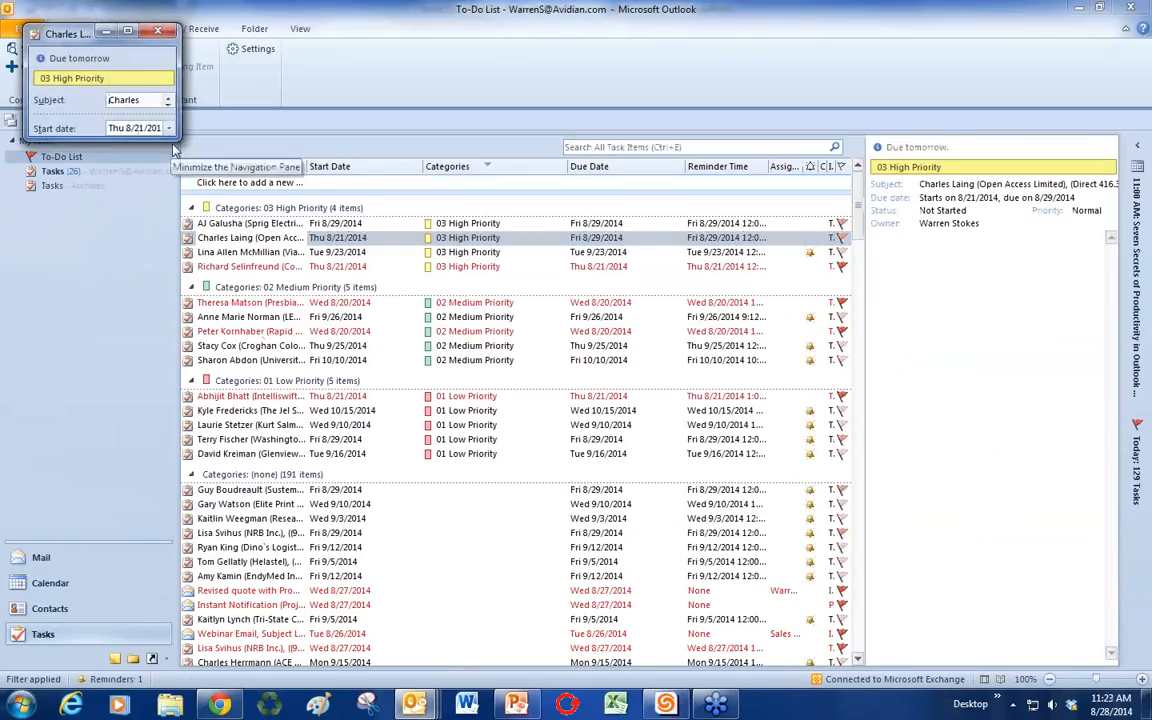
drag(180, 139, 585, 439)
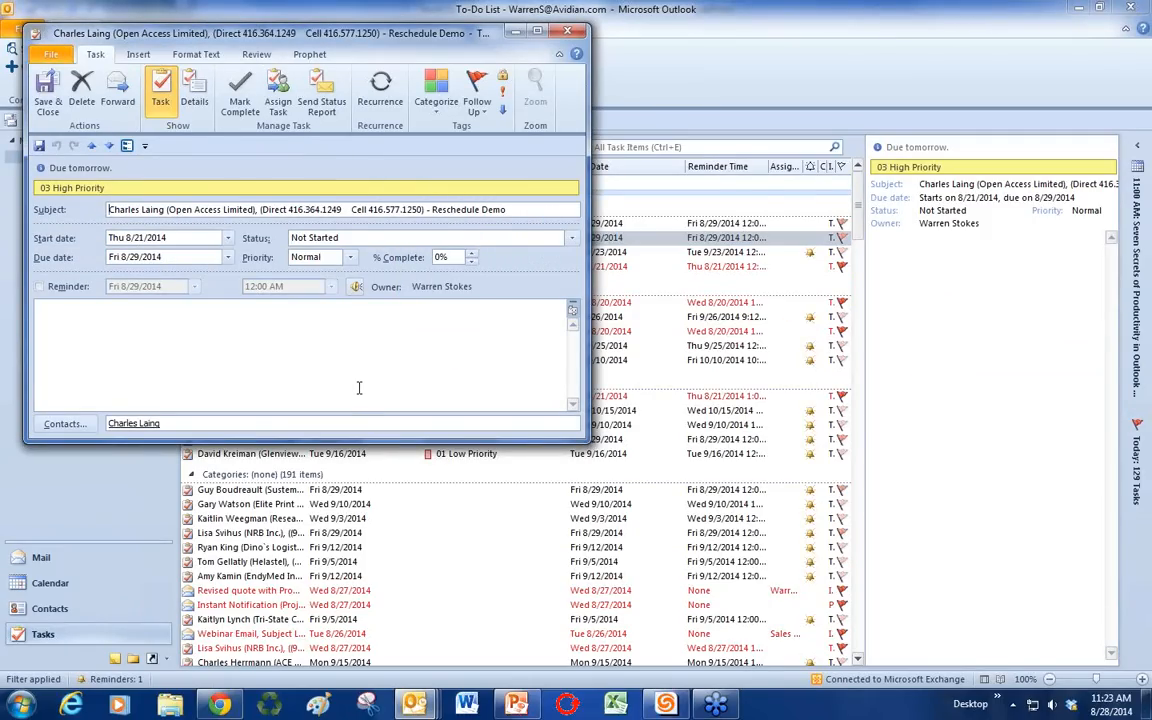
click(566, 34)
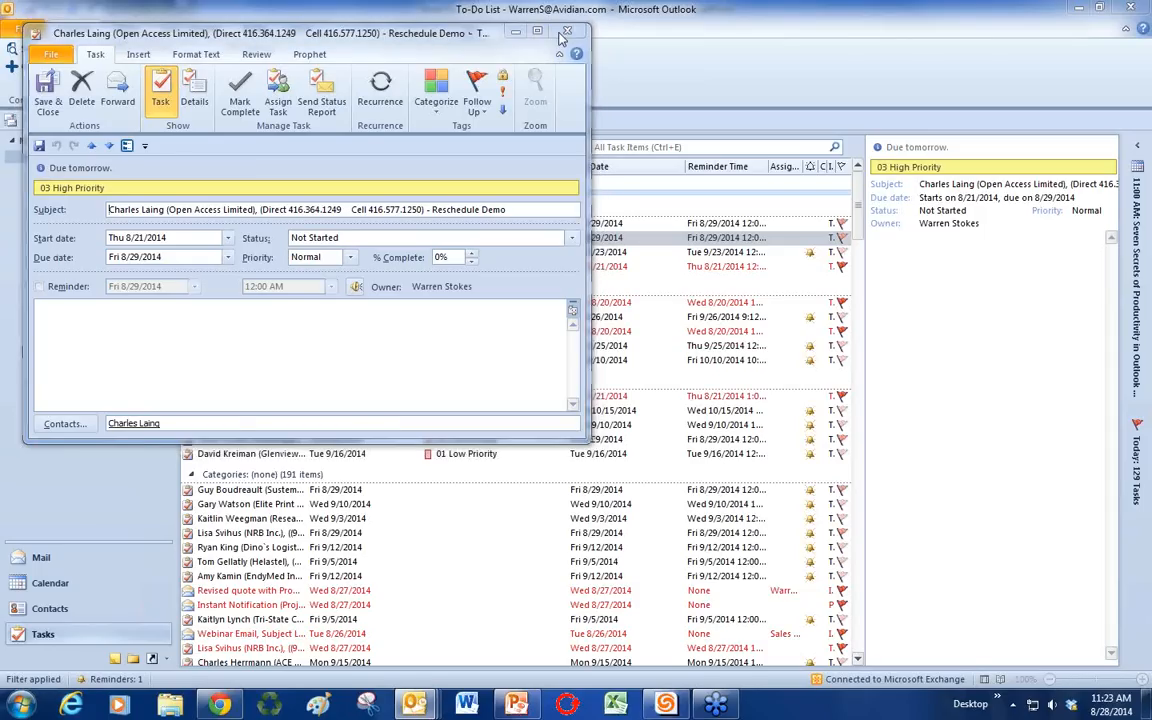
click(575, 393)
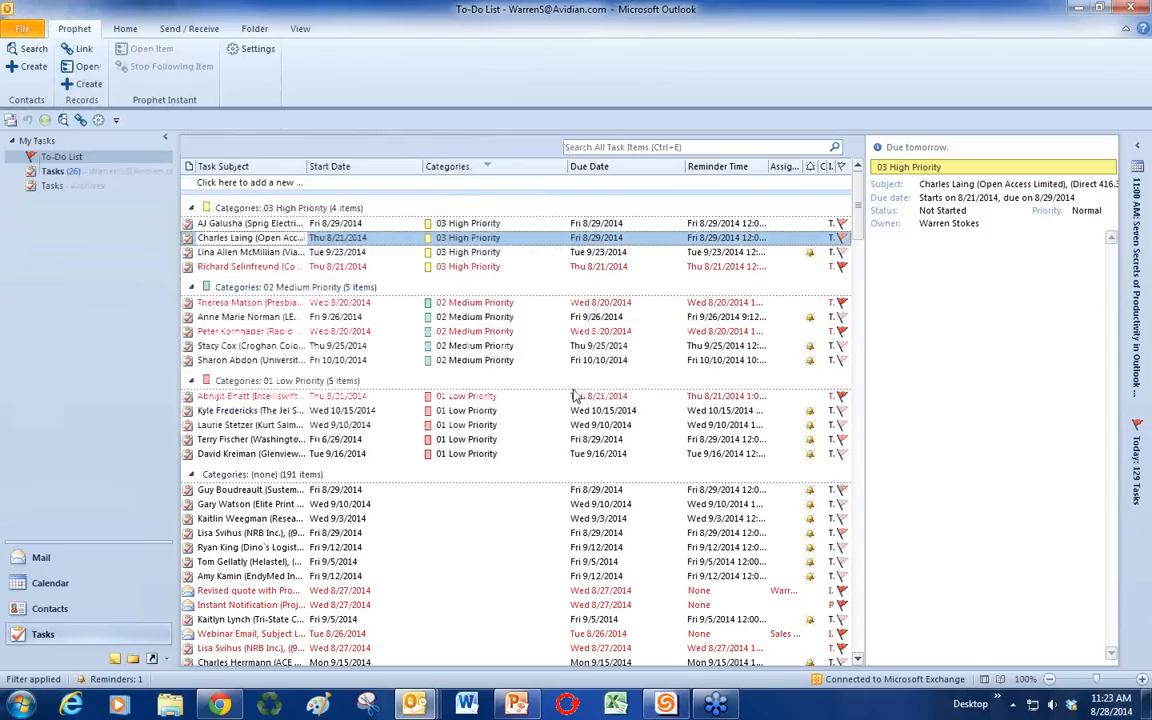
click(93, 590)
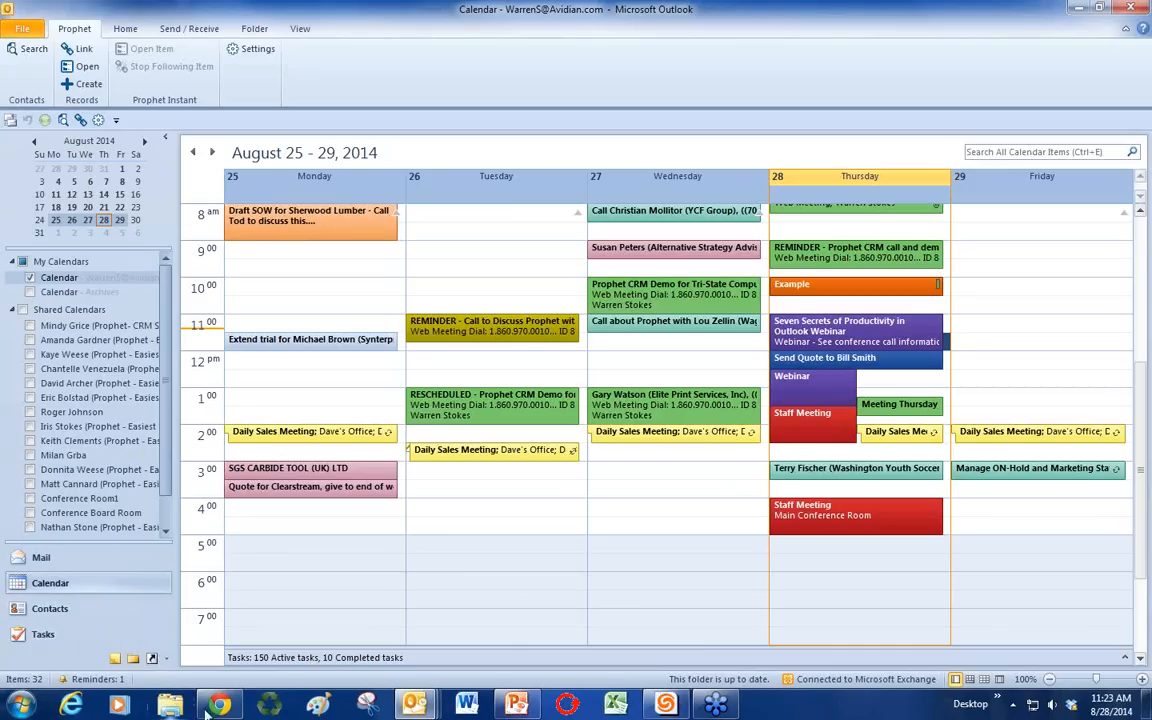
Step: Bring the Horizon Worldwide VP's contact record forward, reposition it, and click into its Notes
mouse_move(410, 706)
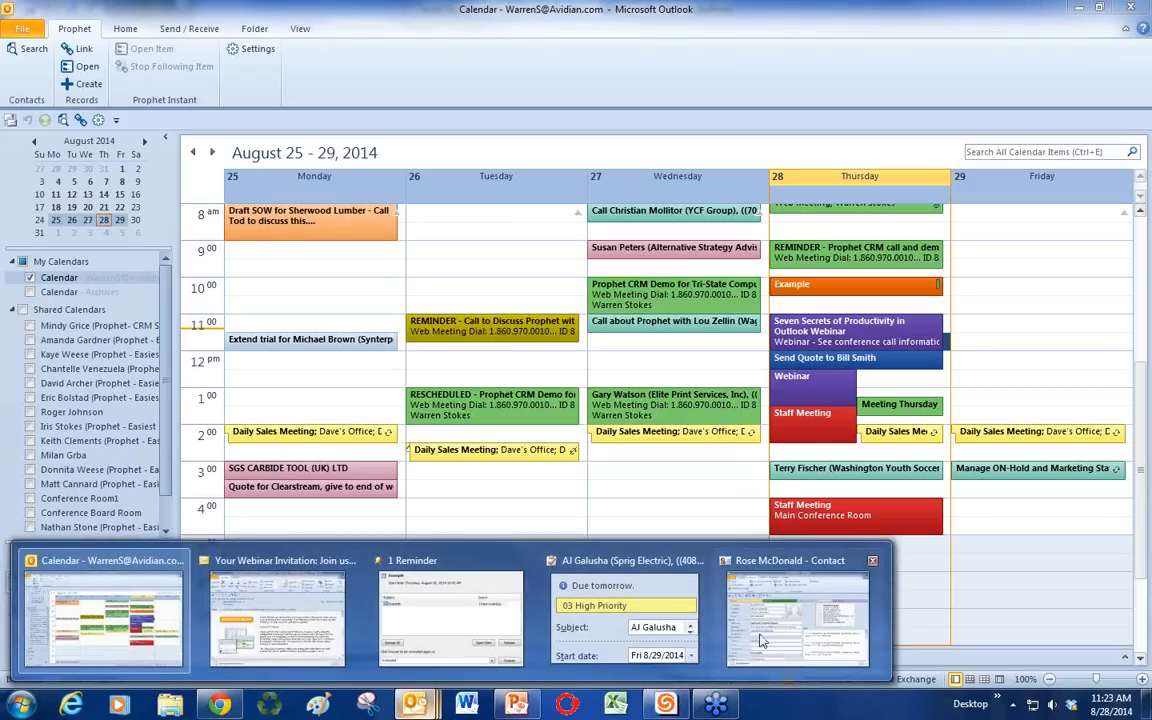
click(798, 622)
drag(599, 127, 620, 155)
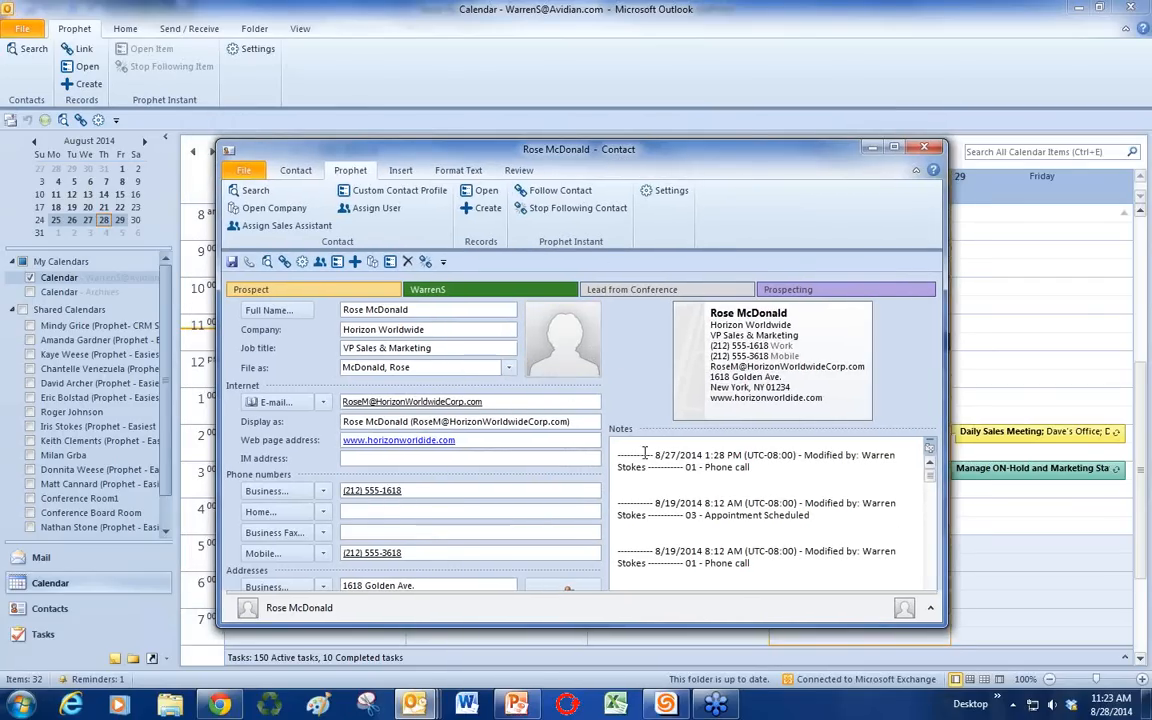
click(662, 484)
Step: Scroll through the dated notes to the latest Phone call entry, then switch to PowerPoint
scroll(662, 484, down, 2)
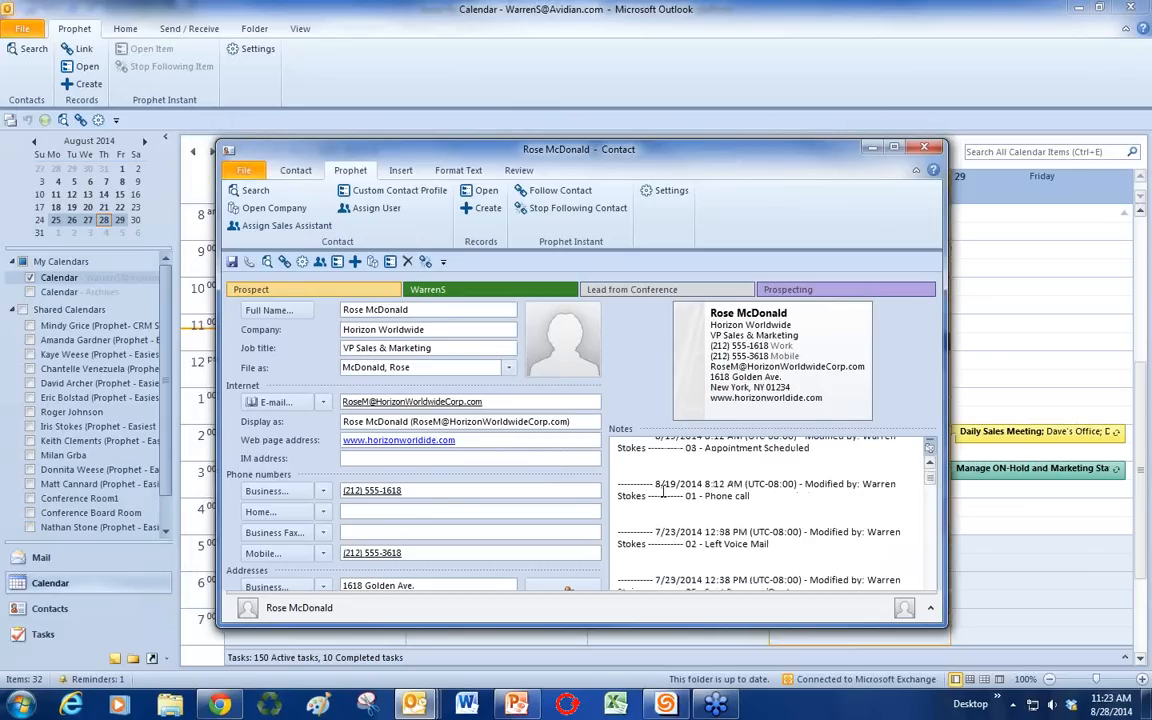
scroll(662, 484, up, 2)
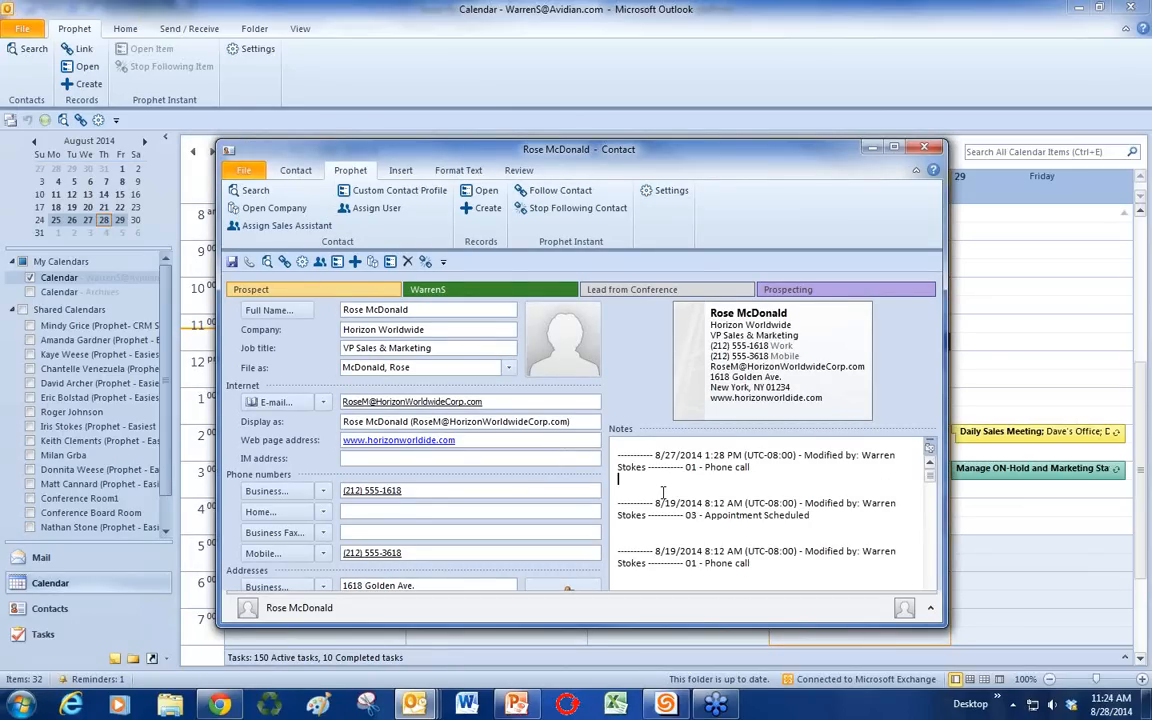
scroll(662, 491, down, 1)
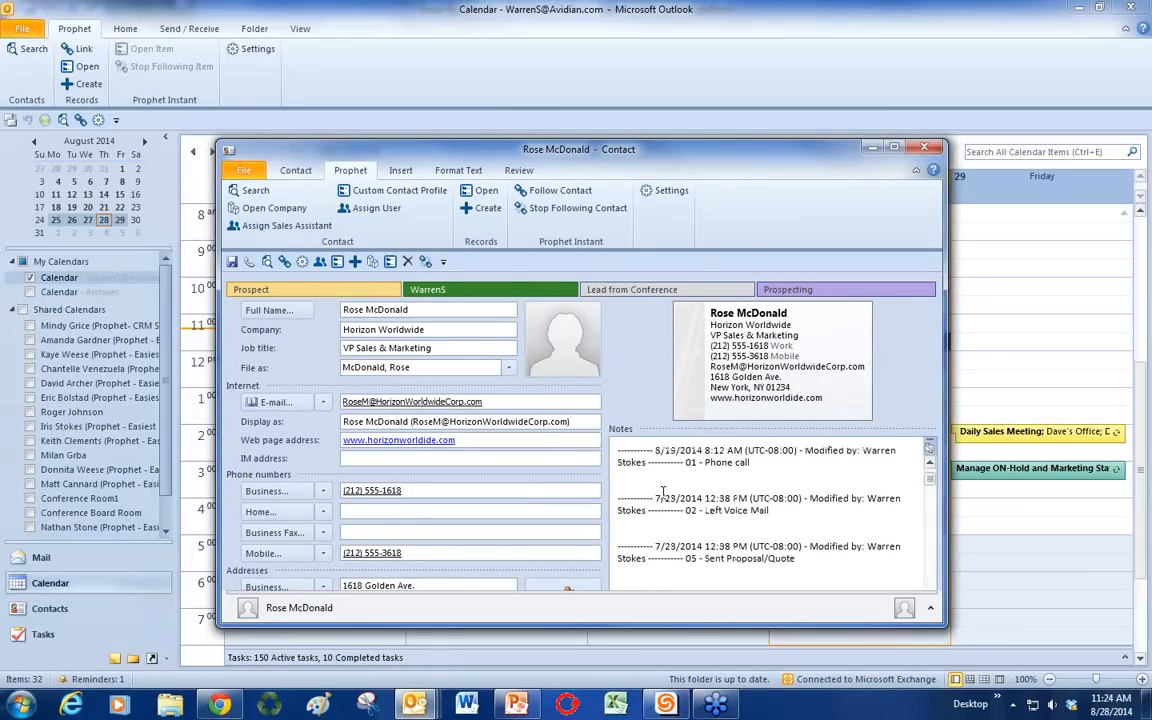
scroll(662, 491, up, 1)
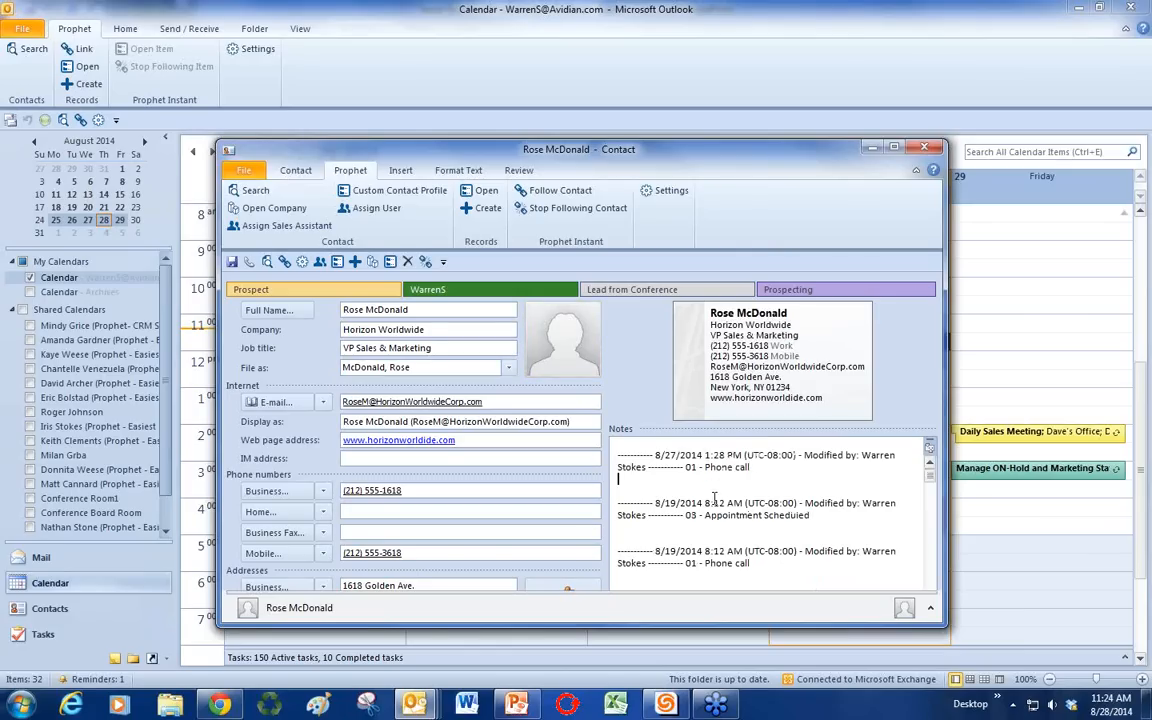
click(757, 469)
click(657, 481)
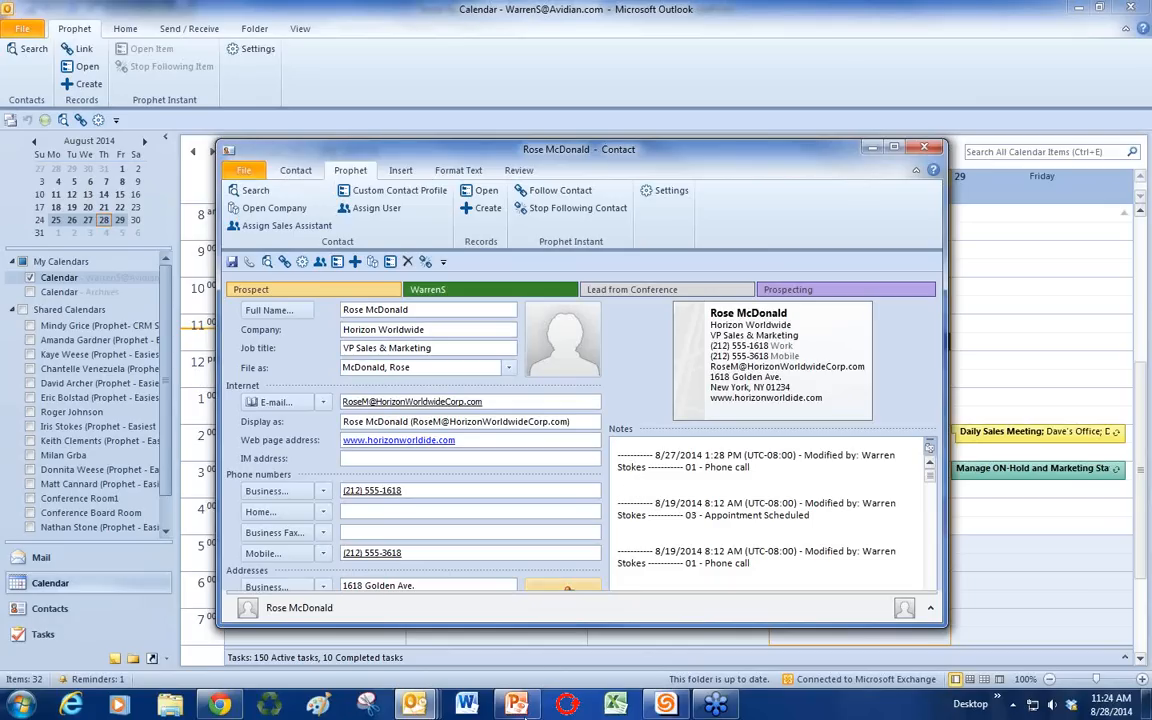
click(516, 705)
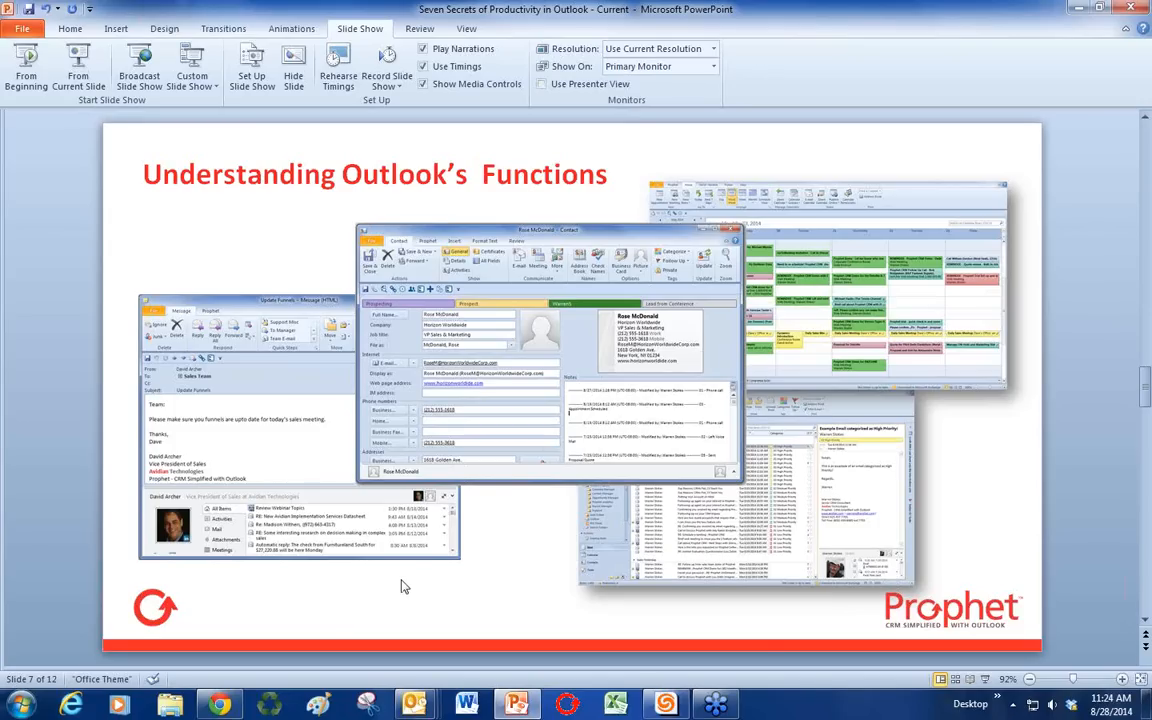
Step: Scroll from slide 7 to slide 8, 'Transforming Emails into Contacts, Tasks and Appointments'
scroll(403, 587, down, 1)
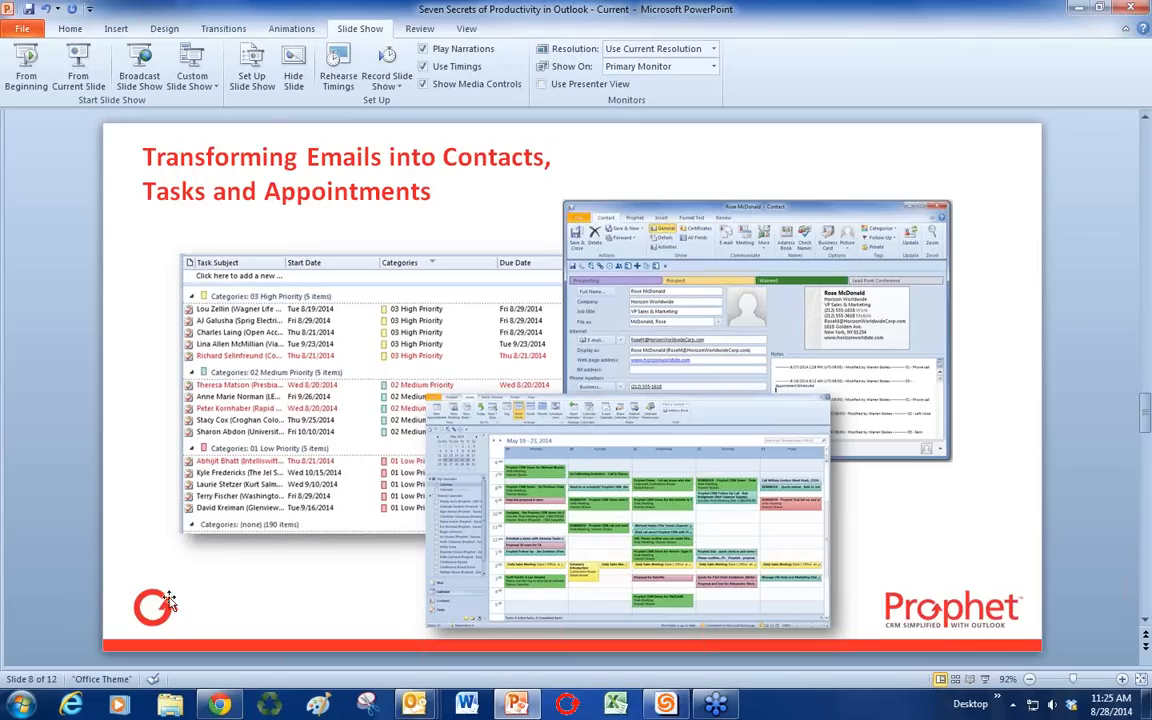
Step: Bring Outlook forward and switch to Mail, briefly checking Contacts before returning to the Inbox
mouse_move(418, 706)
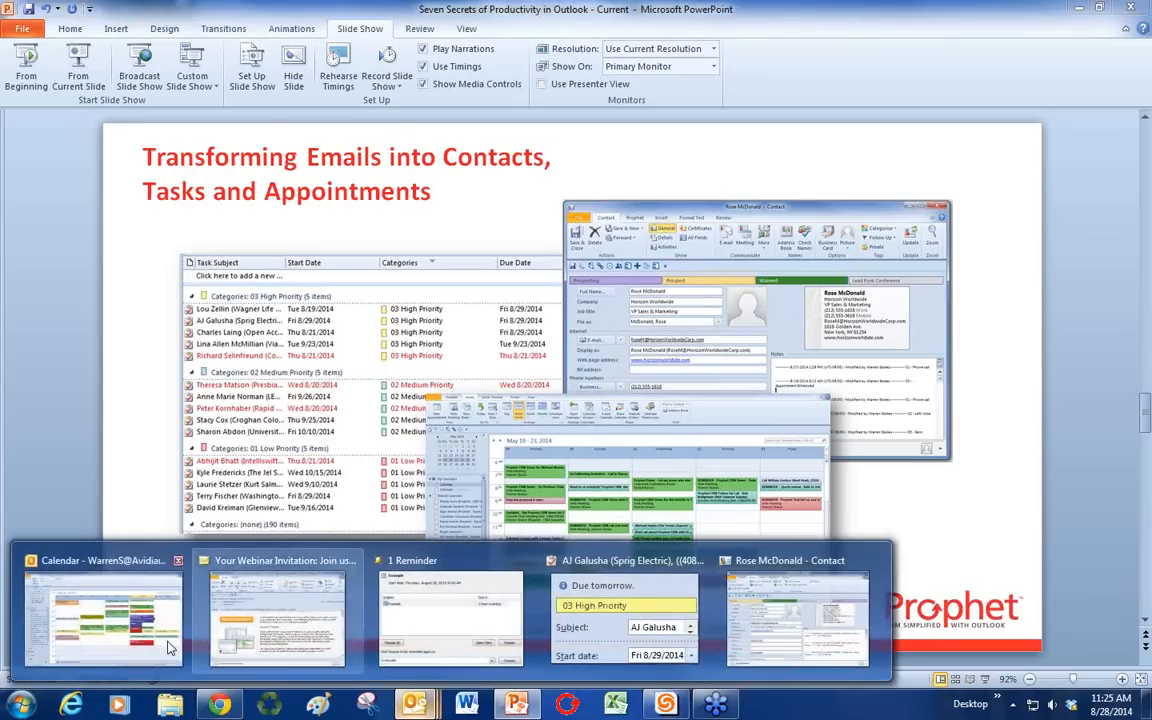
click(147, 580)
click(96, 566)
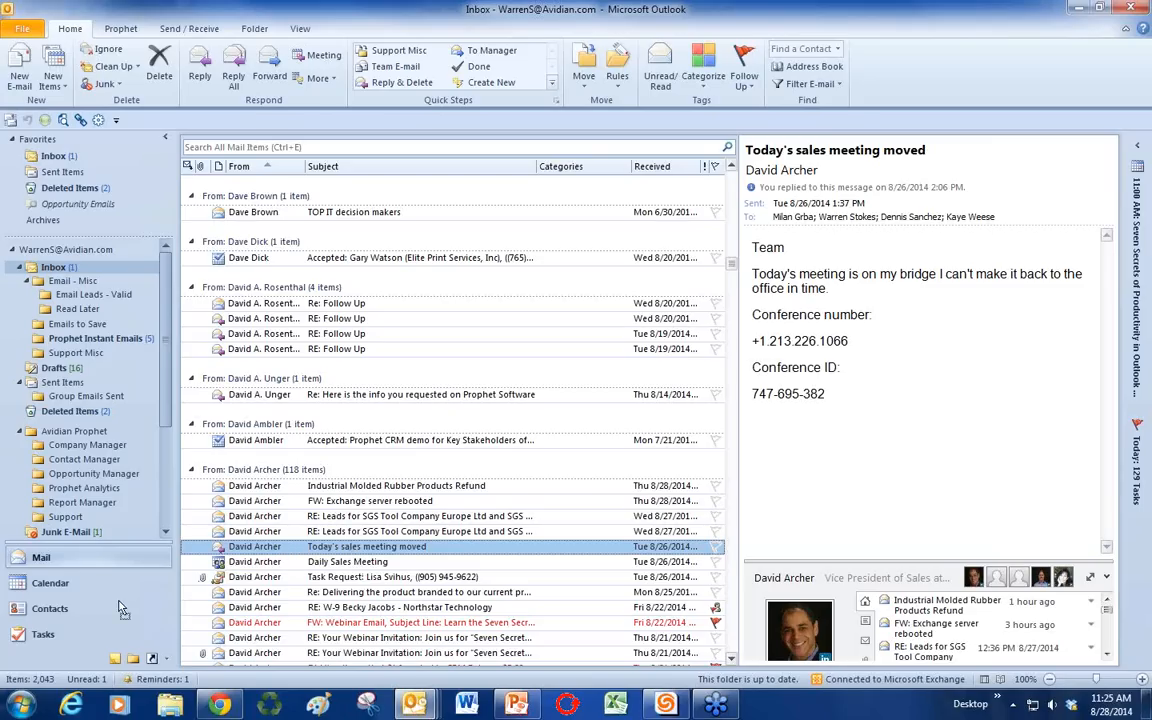
click(62, 612)
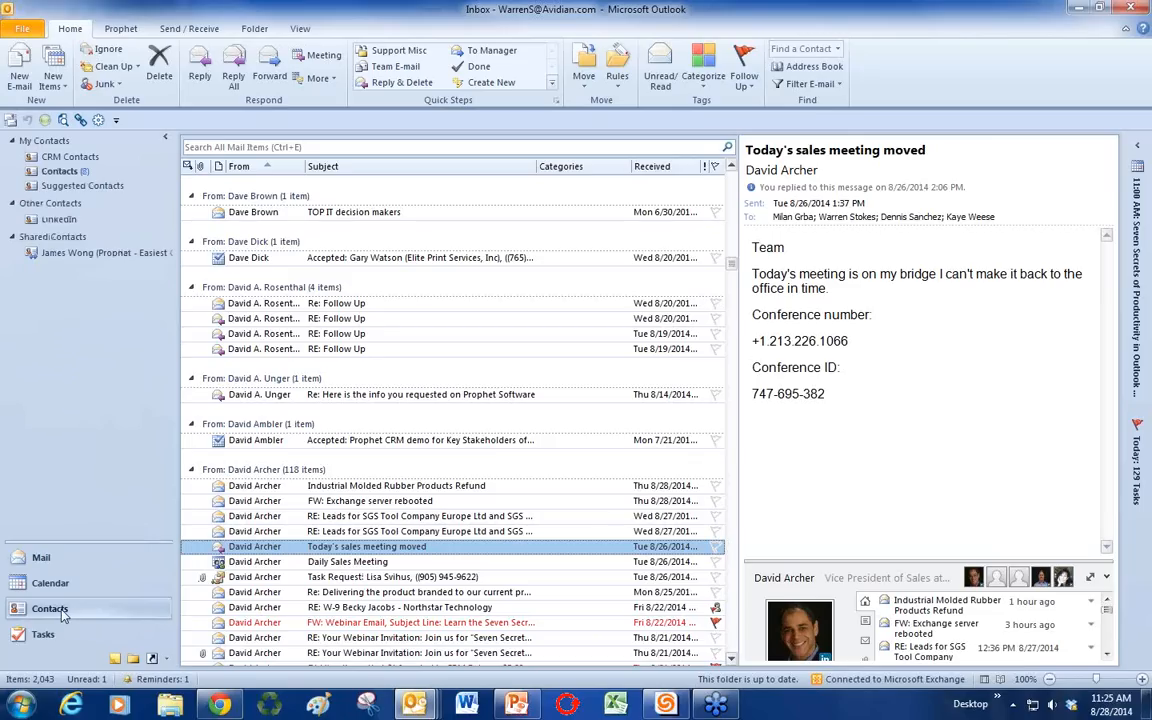
click(45, 557)
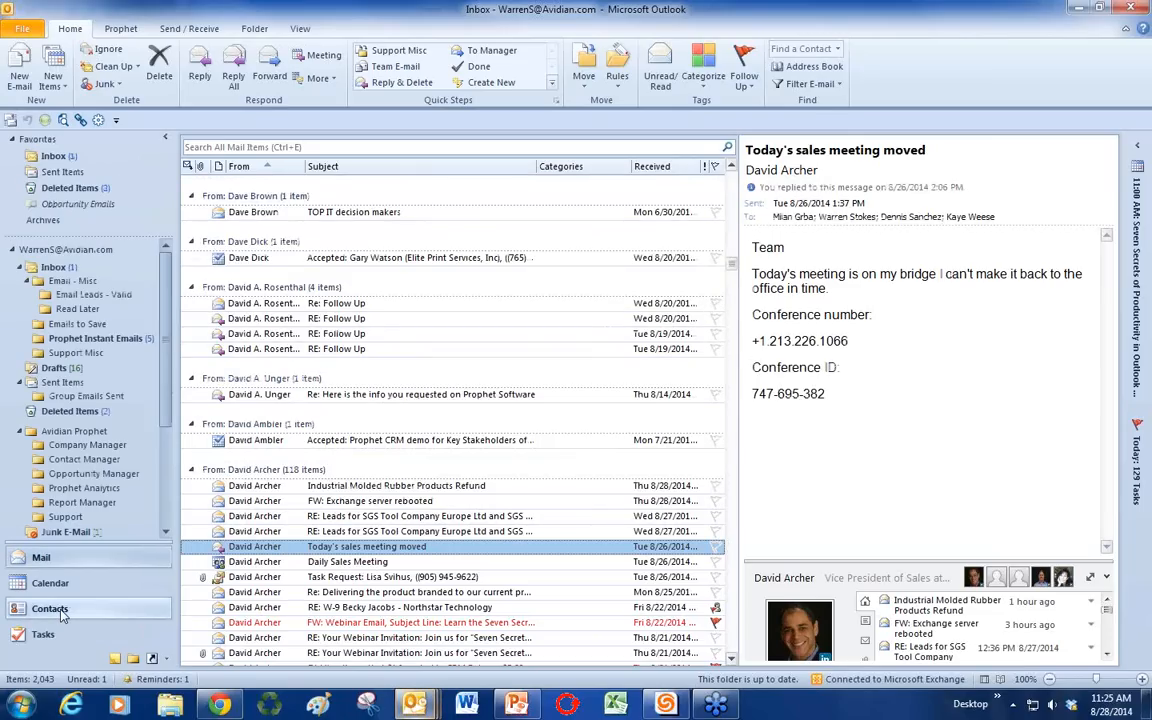
Step: Close the leftover Prophet Create New Contact window
mouse_move(414, 705)
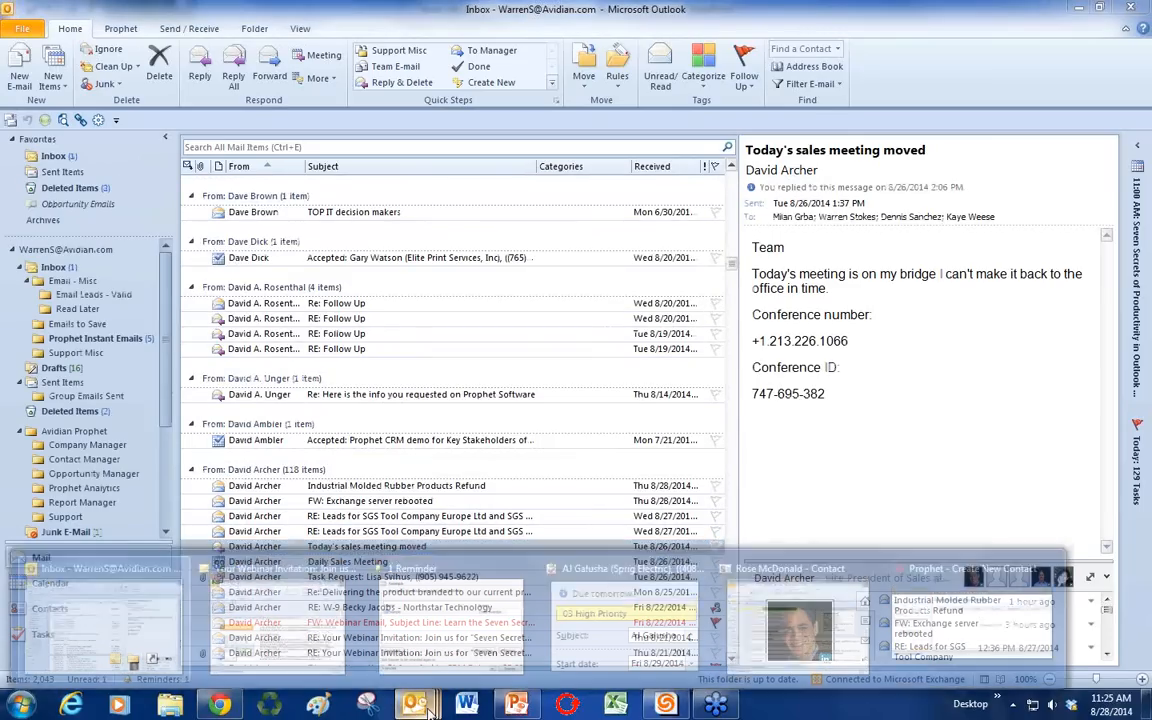
click(926, 621)
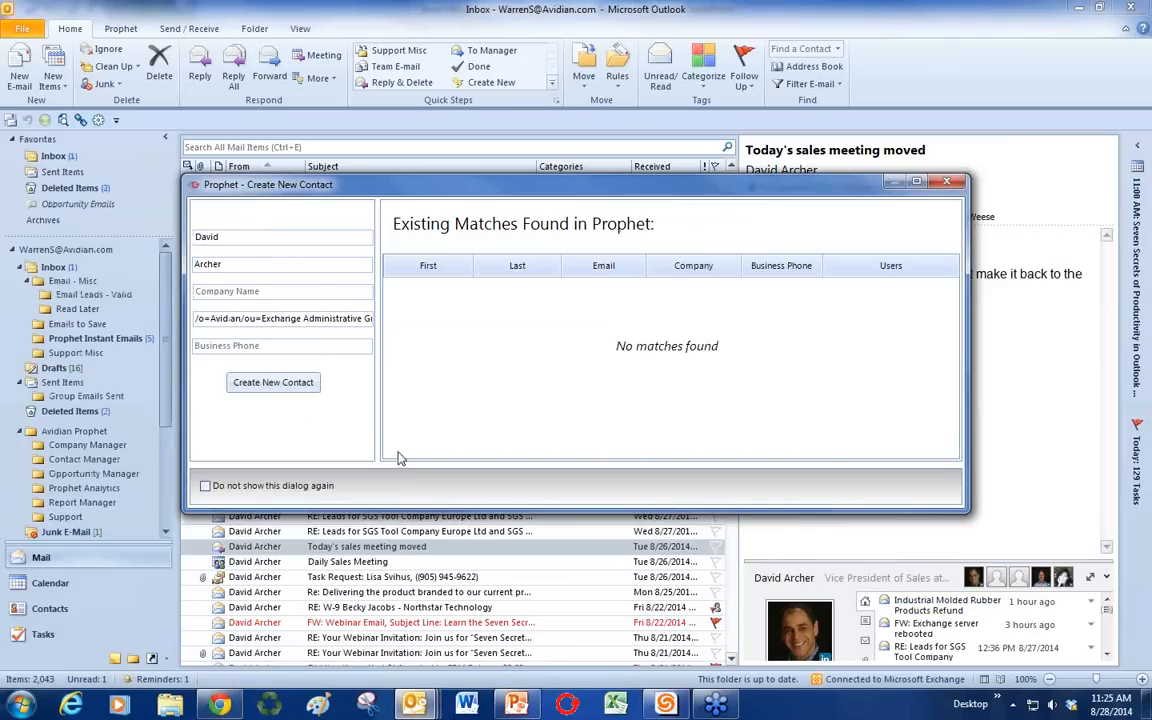
click(946, 181)
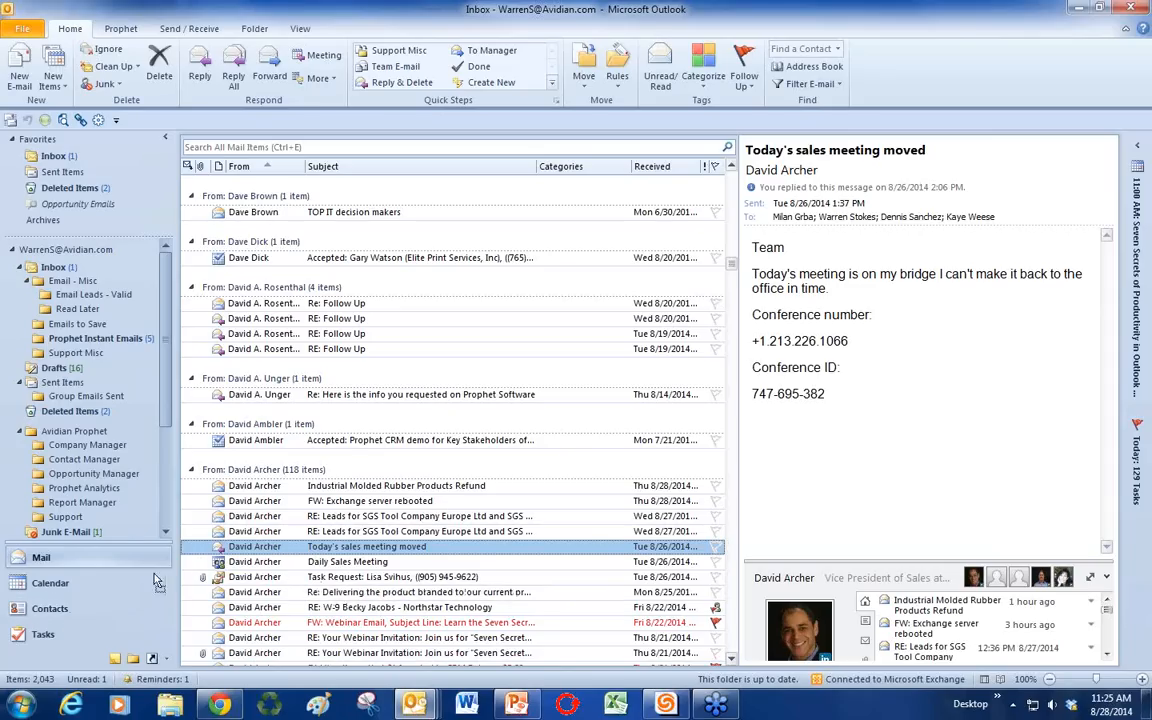
Step: Bring the 'Today's sales meeting moved' appointment window to the front
click(57, 589)
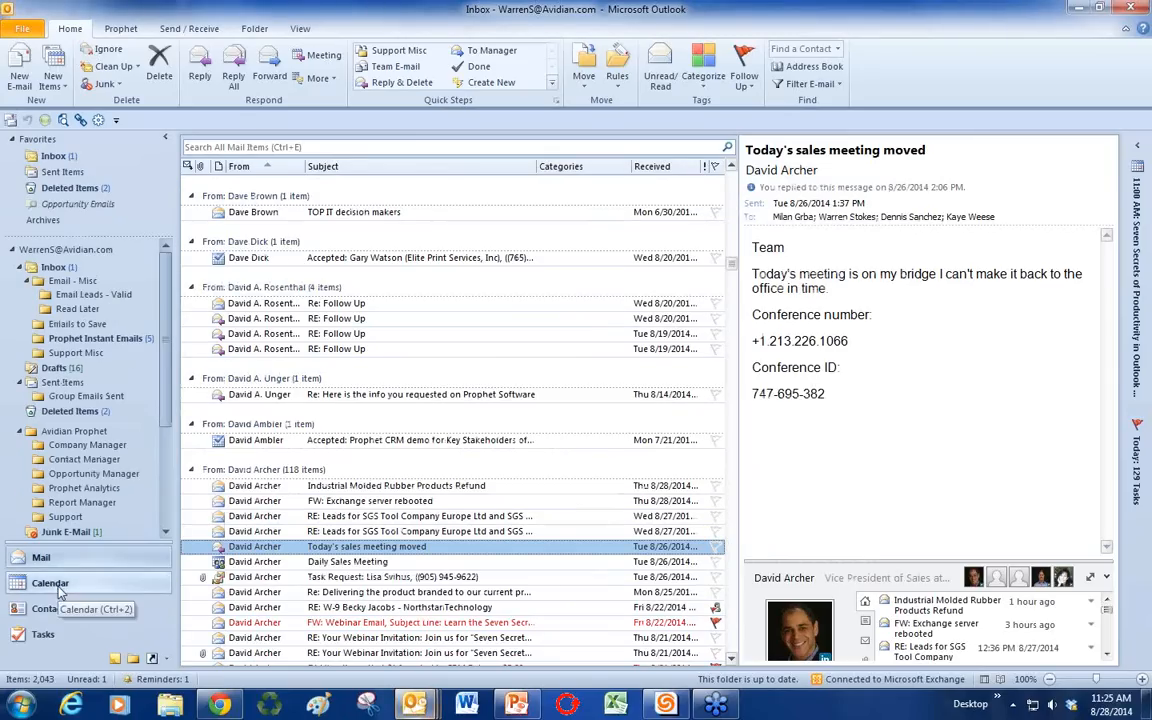
click(407, 707)
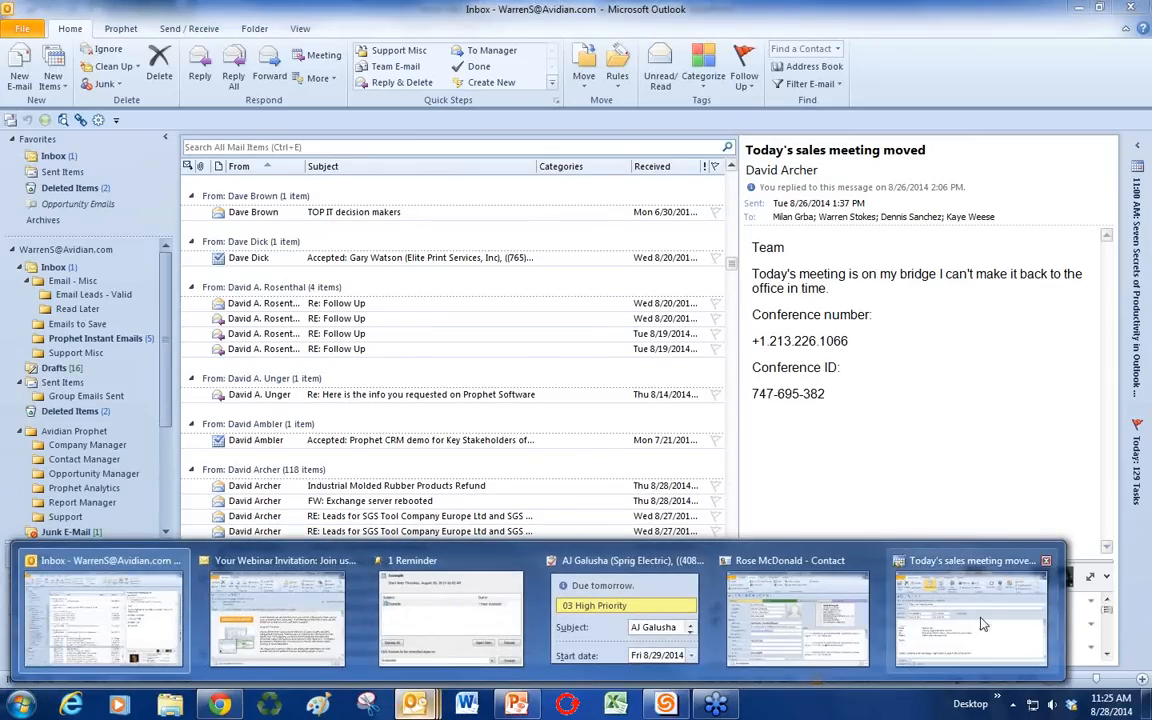
click(975, 630)
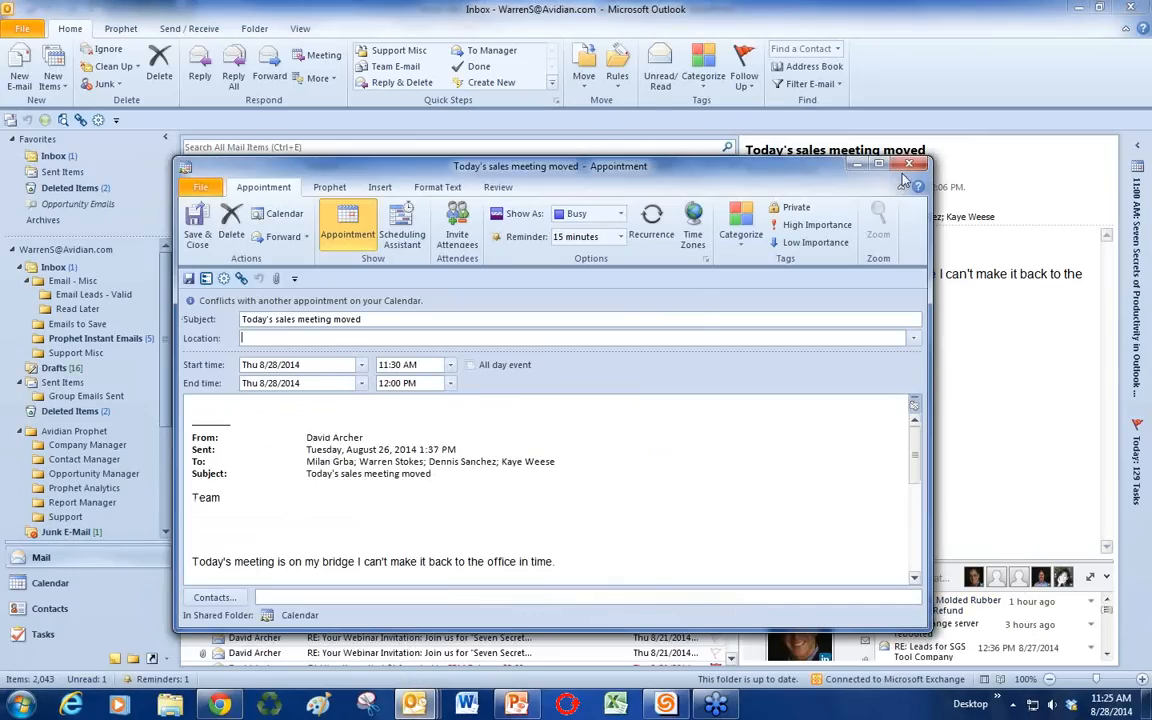
Step: Scroll through the appointment's body, then close it and answer the save prompt
scroll(712, 415, down, 2)
scroll(702, 430, up, 2)
scroll(632, 481, down, 1)
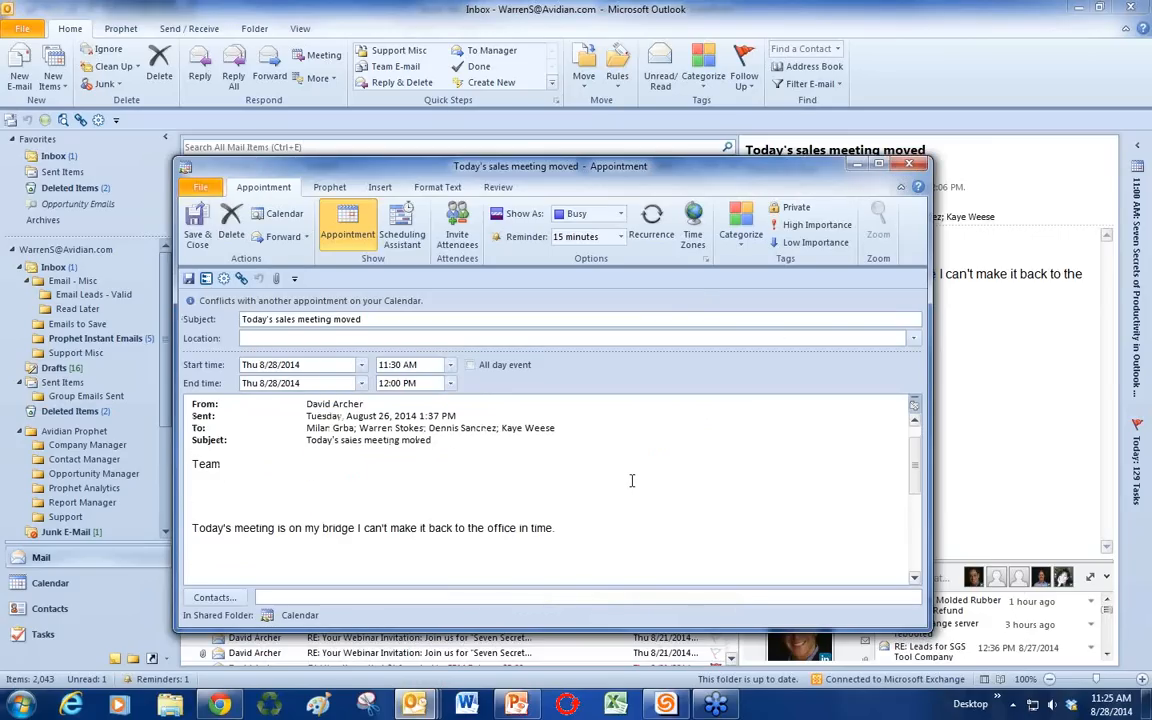
scroll(632, 481, up, 1)
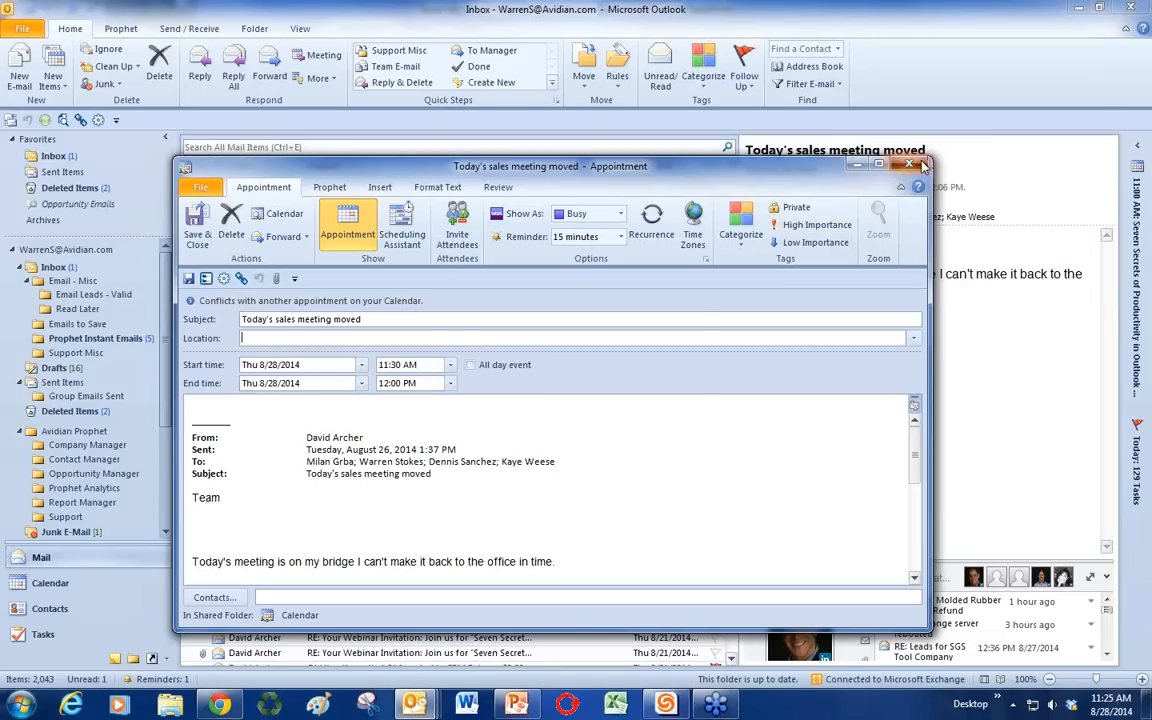
key(Escape)
click(514, 392)
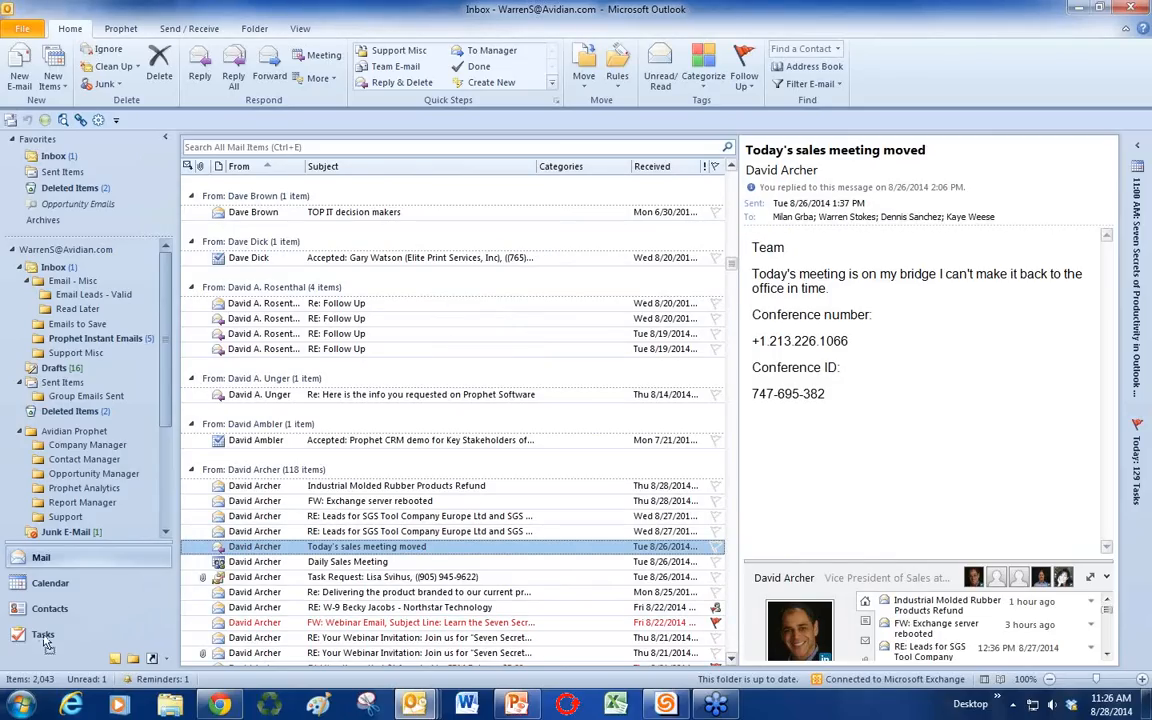
Step: Drag the sales meeting email onto Tasks, review the new task, discard it, and return to PowerPoint
drag(45, 643, 43, 636)
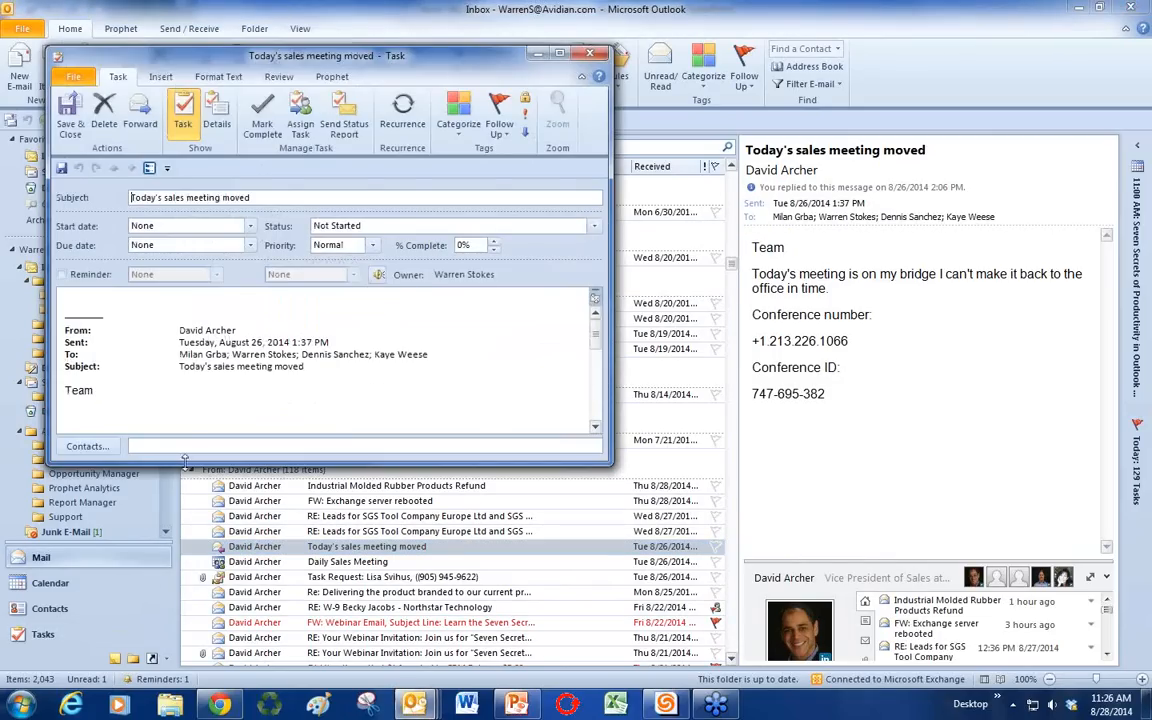
scroll(231, 404, down, 2)
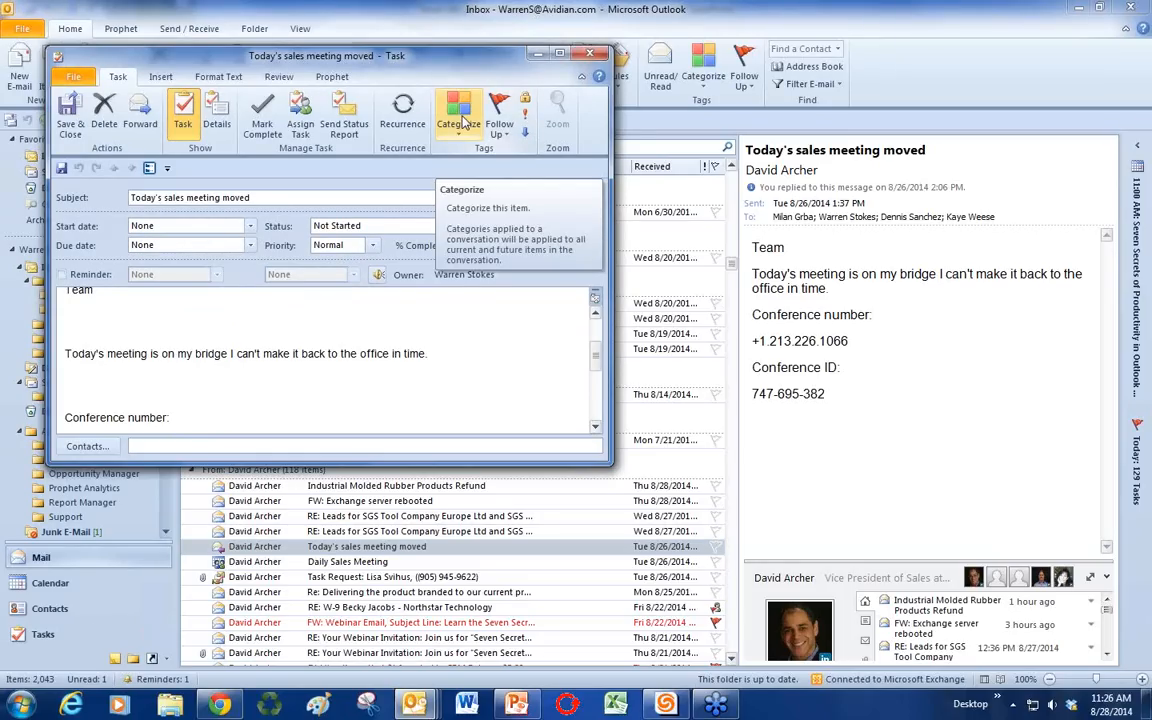
click(594, 56)
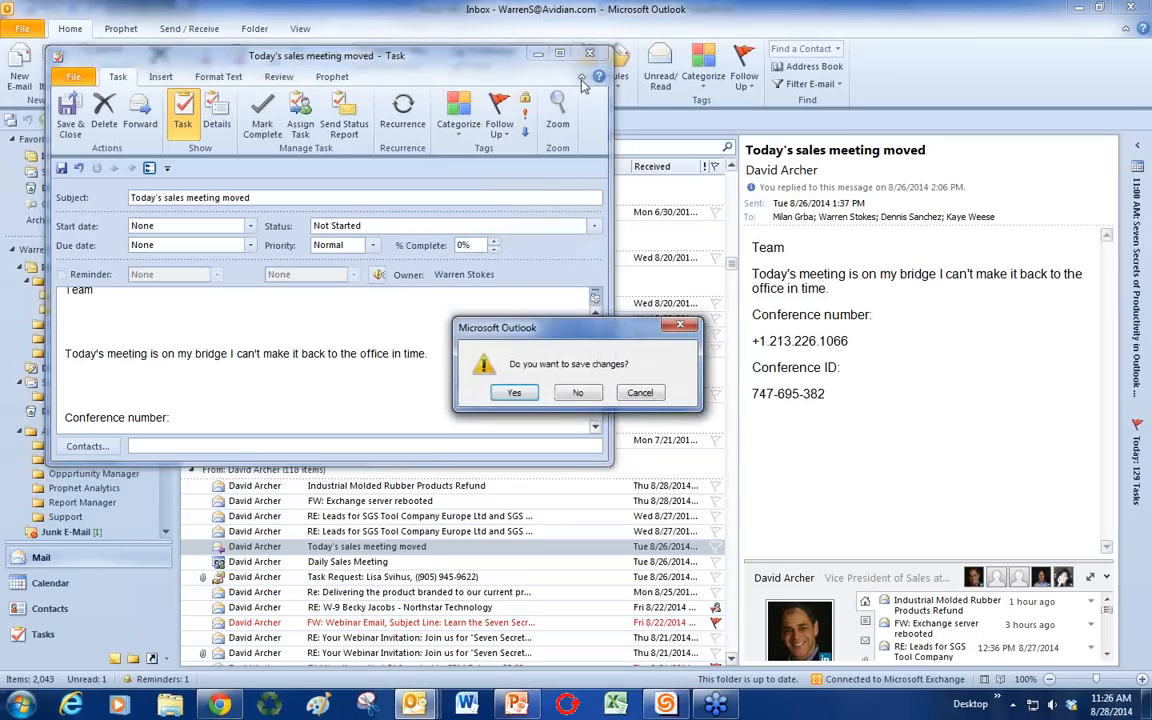
click(577, 392)
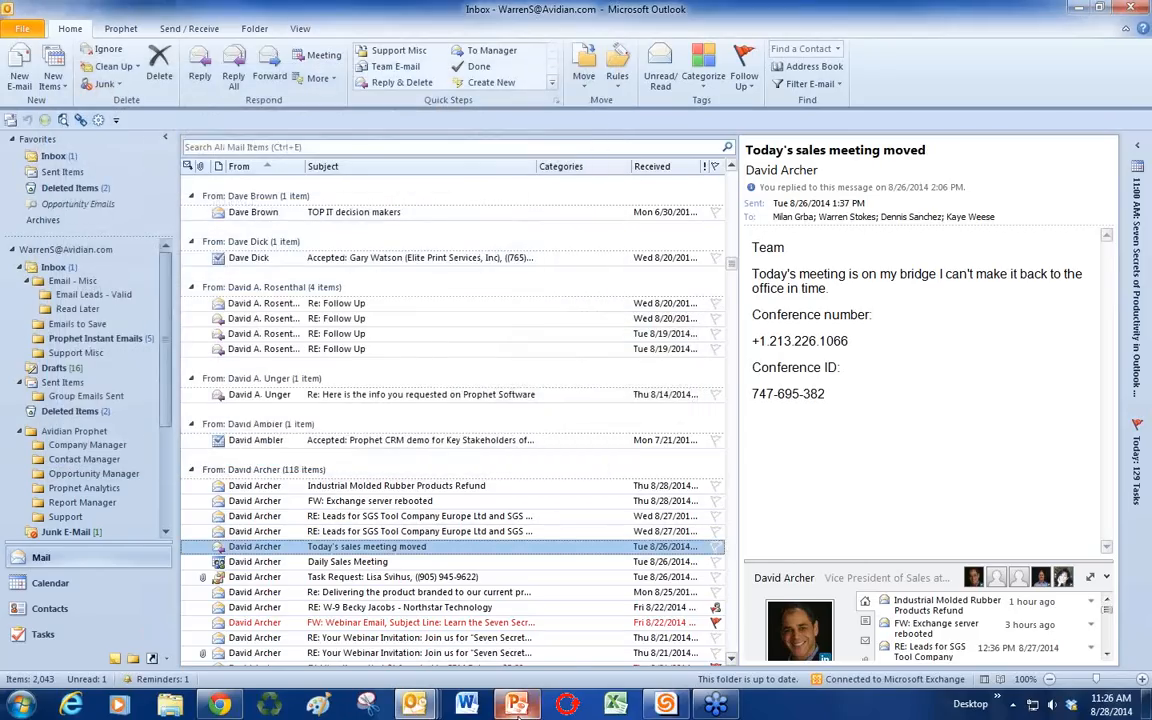
key(alt+Tab)
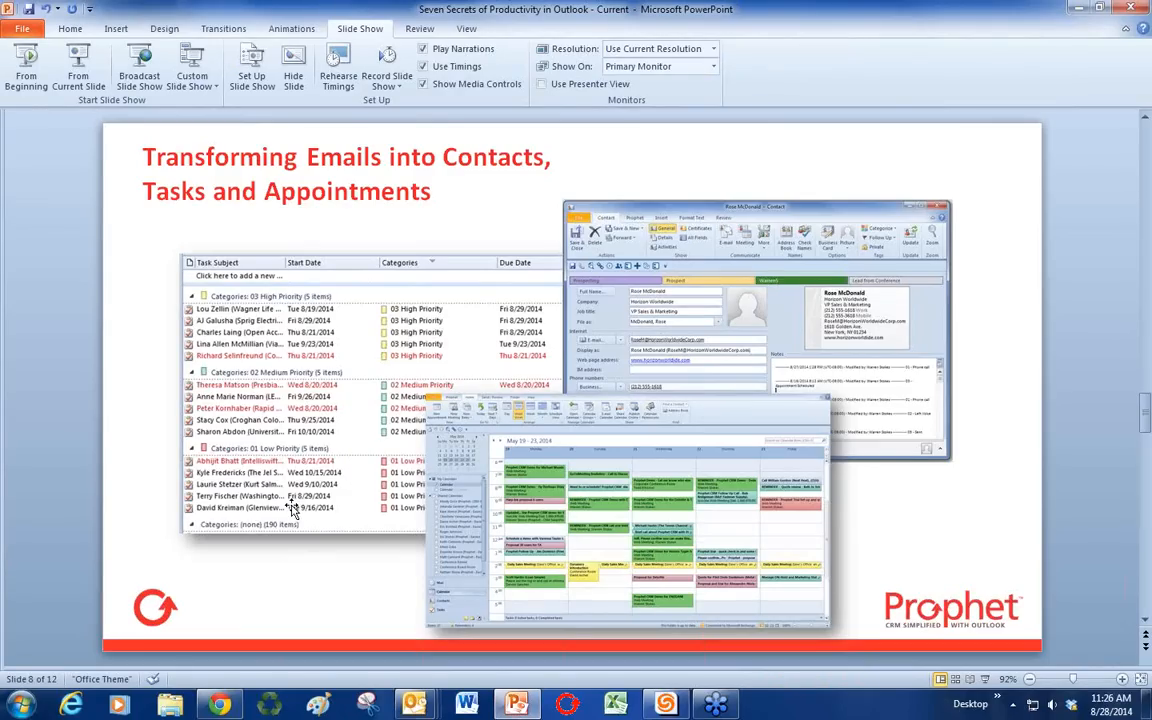
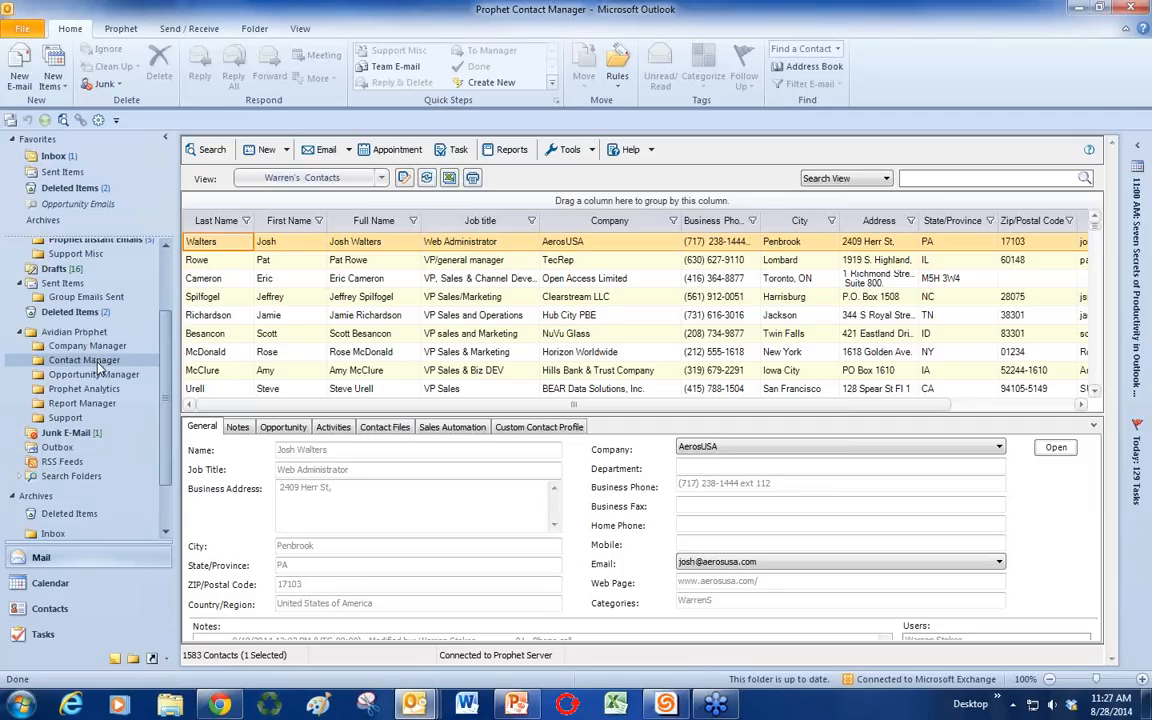
Step: Select the Horizon Worldwide contact, collapse the details pane, and open her full record
click(263, 353)
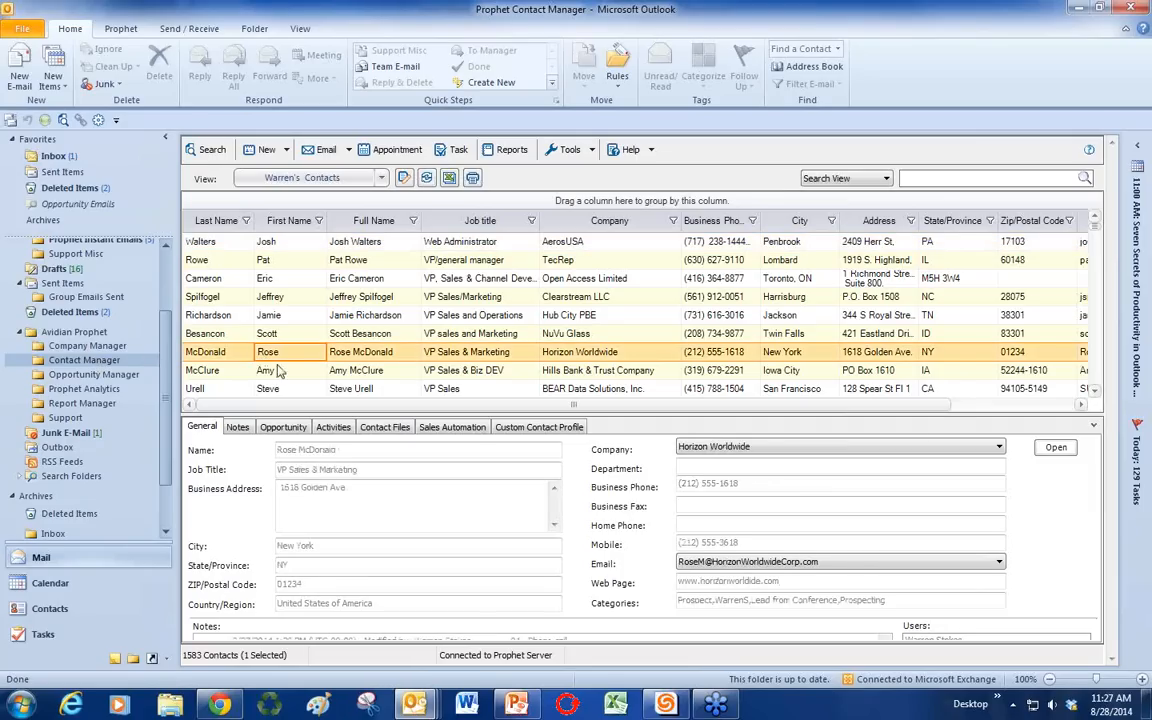
click(1094, 429)
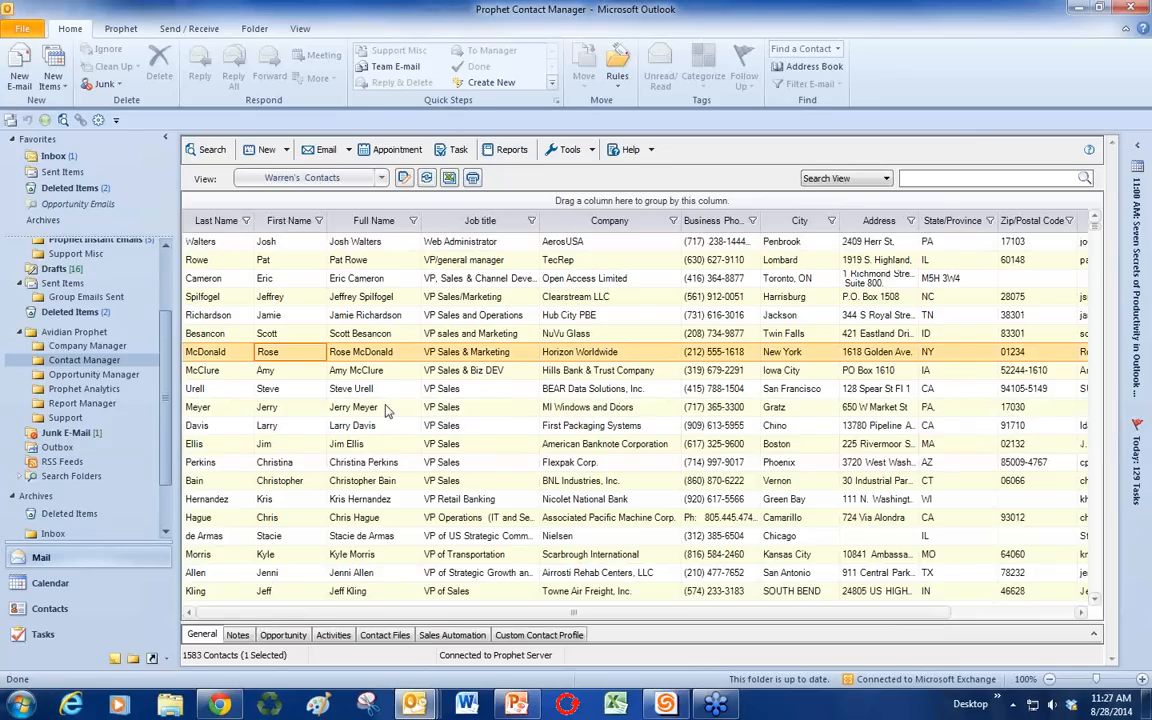
double_click(318, 356)
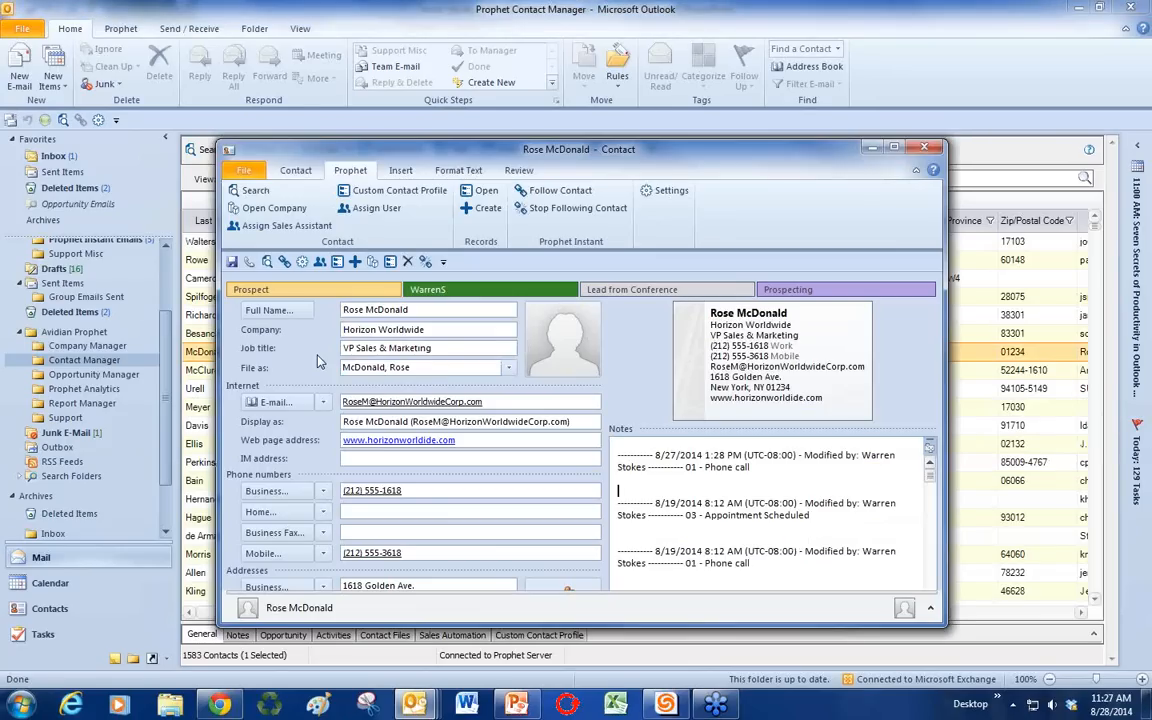
Step: Place the caret on a blank line in the contact's Notes, then save and close the record
click(664, 486)
click(292, 170)
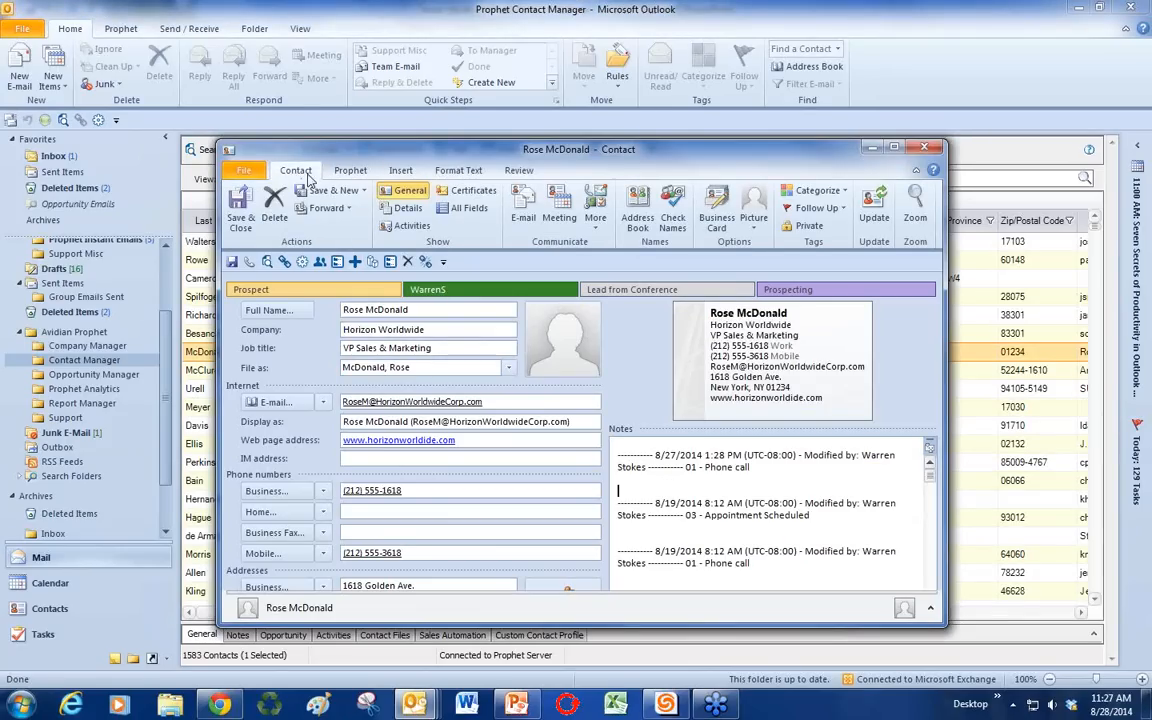
click(653, 483)
click(646, 486)
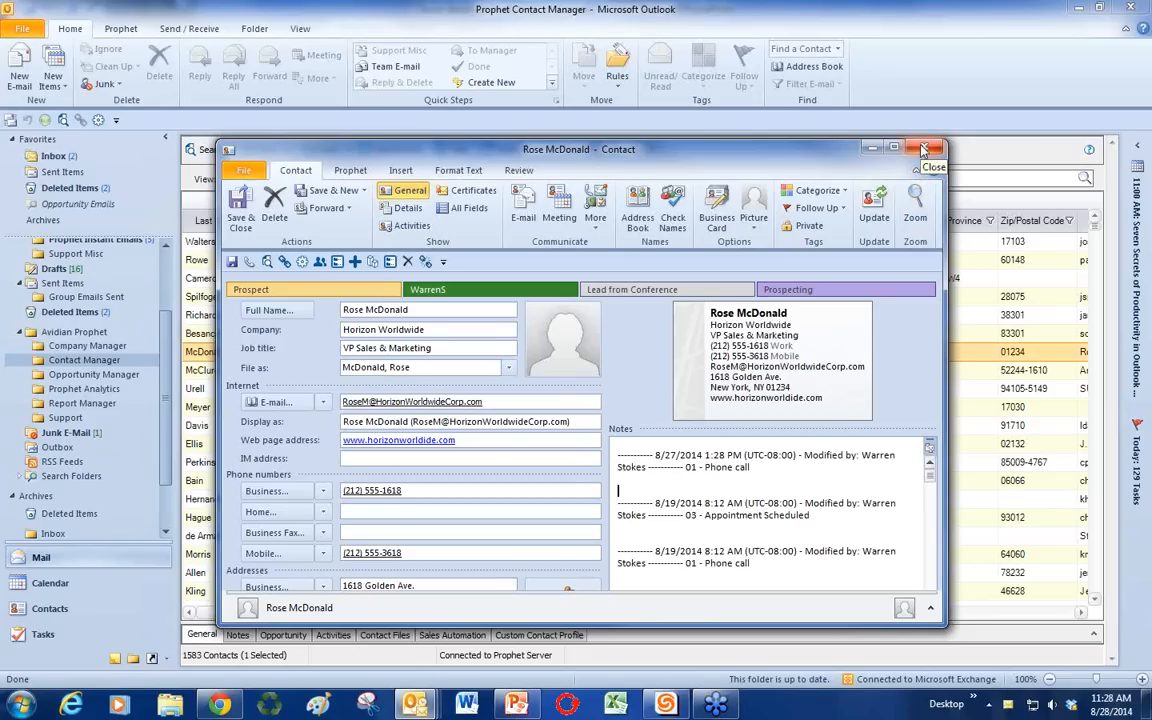
click(686, 487)
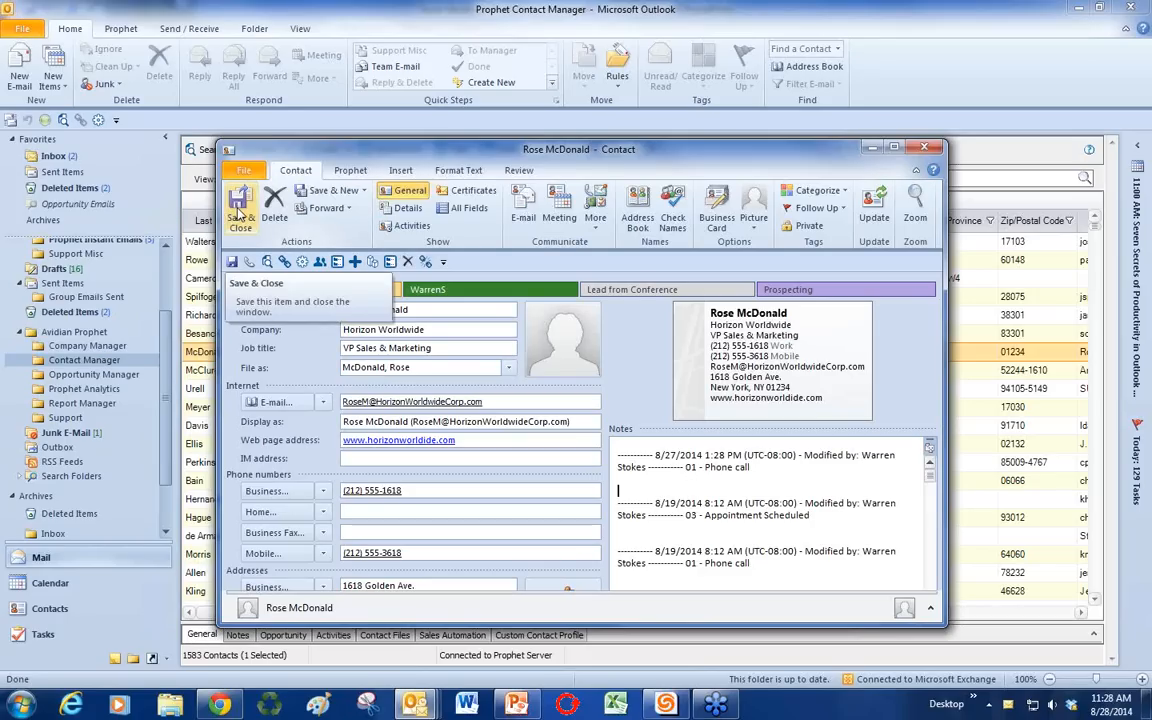
click(239, 207)
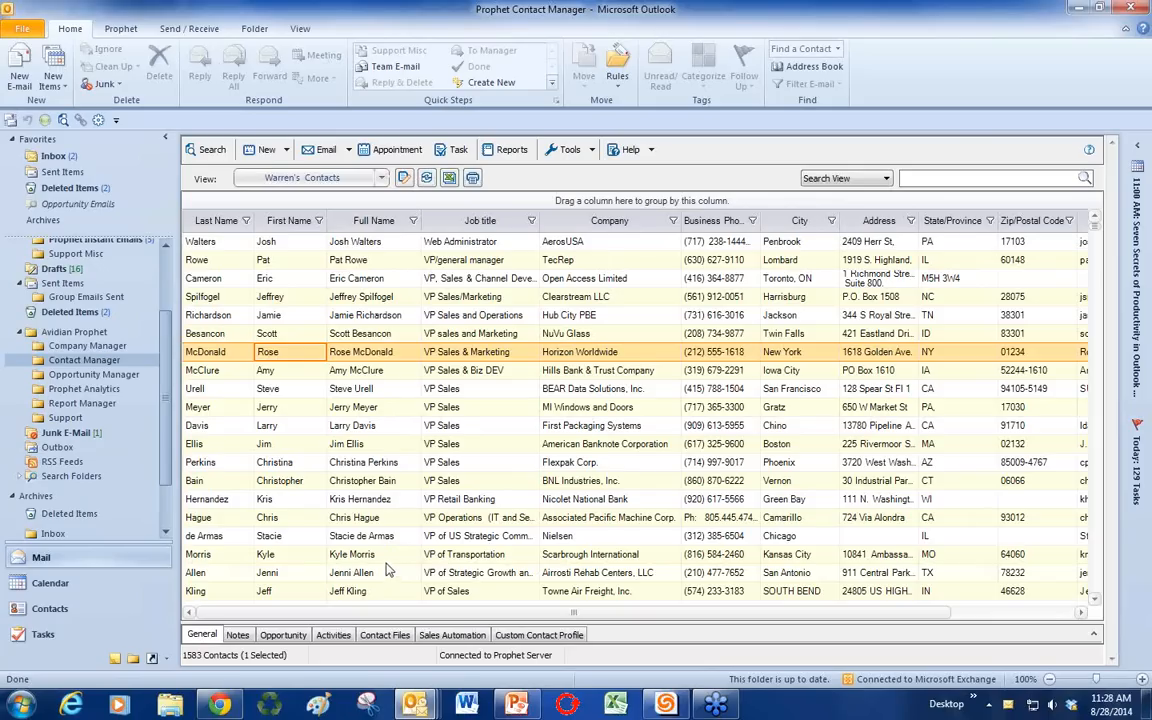
Step: Switch to the Current Clients view, review its filter, and select all 38 clients
click(382, 179)
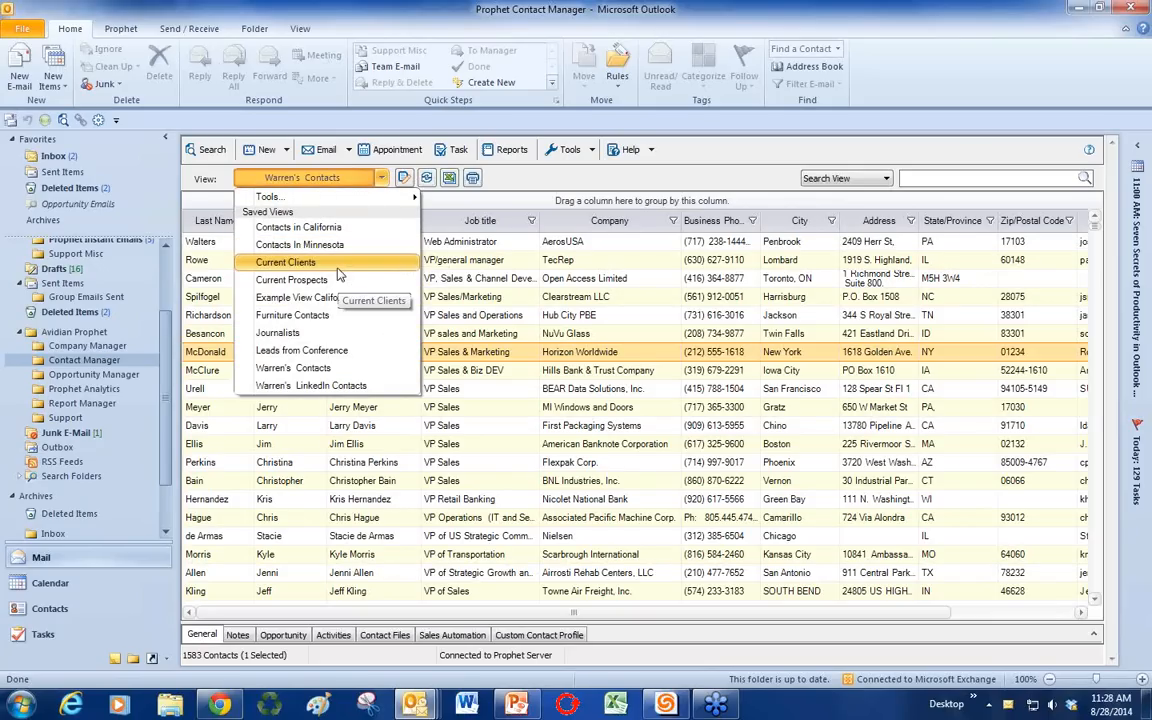
click(338, 266)
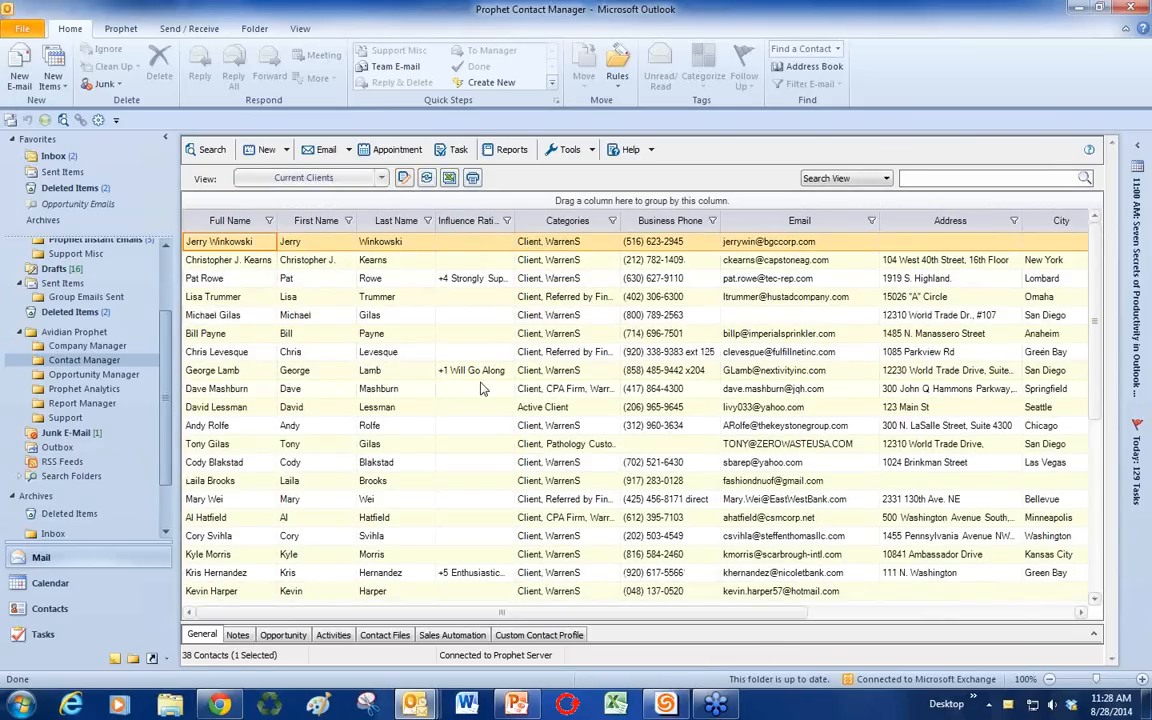
click(403, 177)
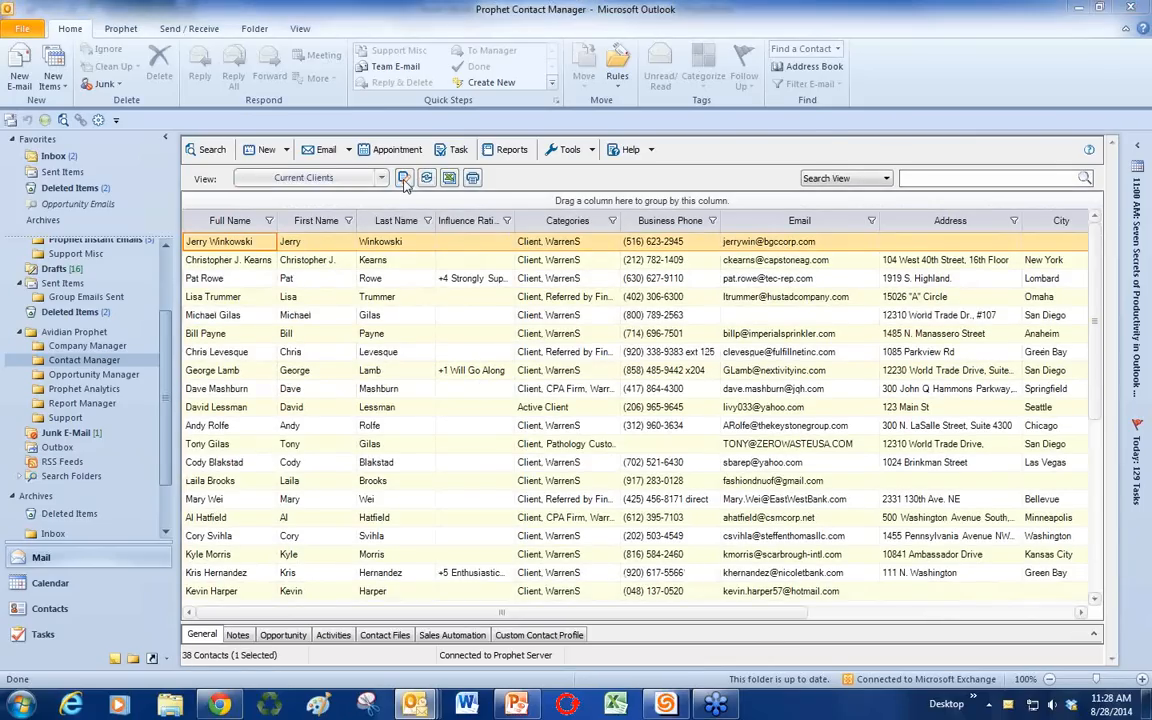
click(398, 365)
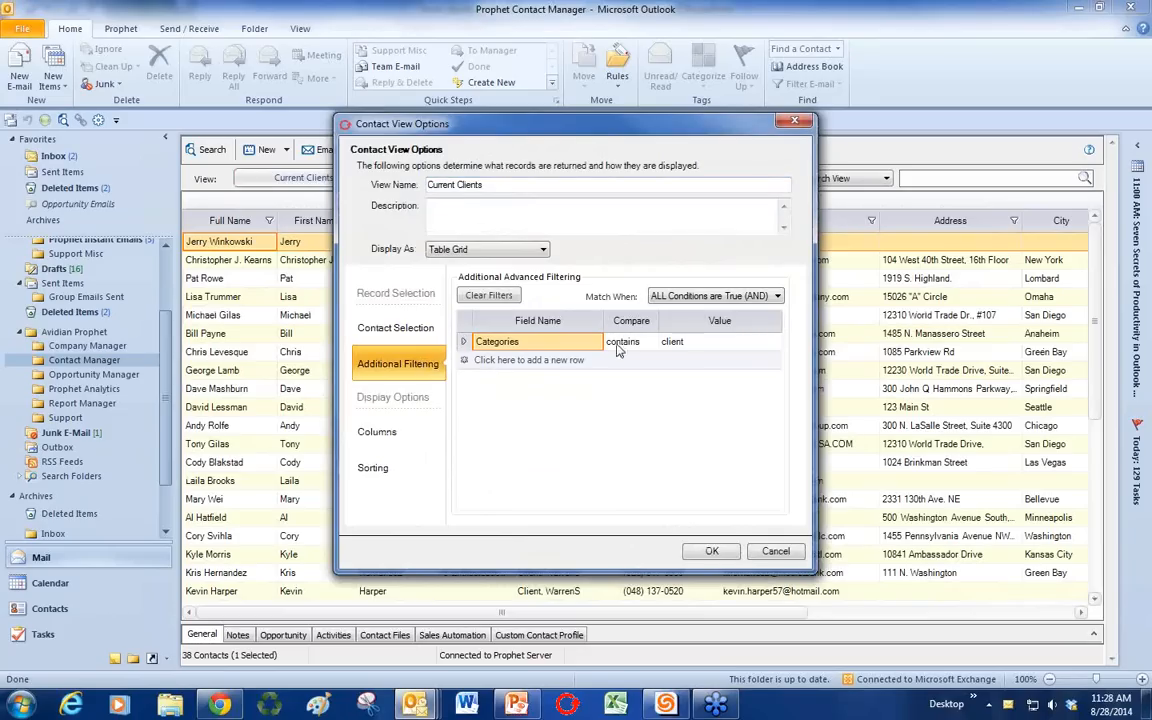
click(795, 121)
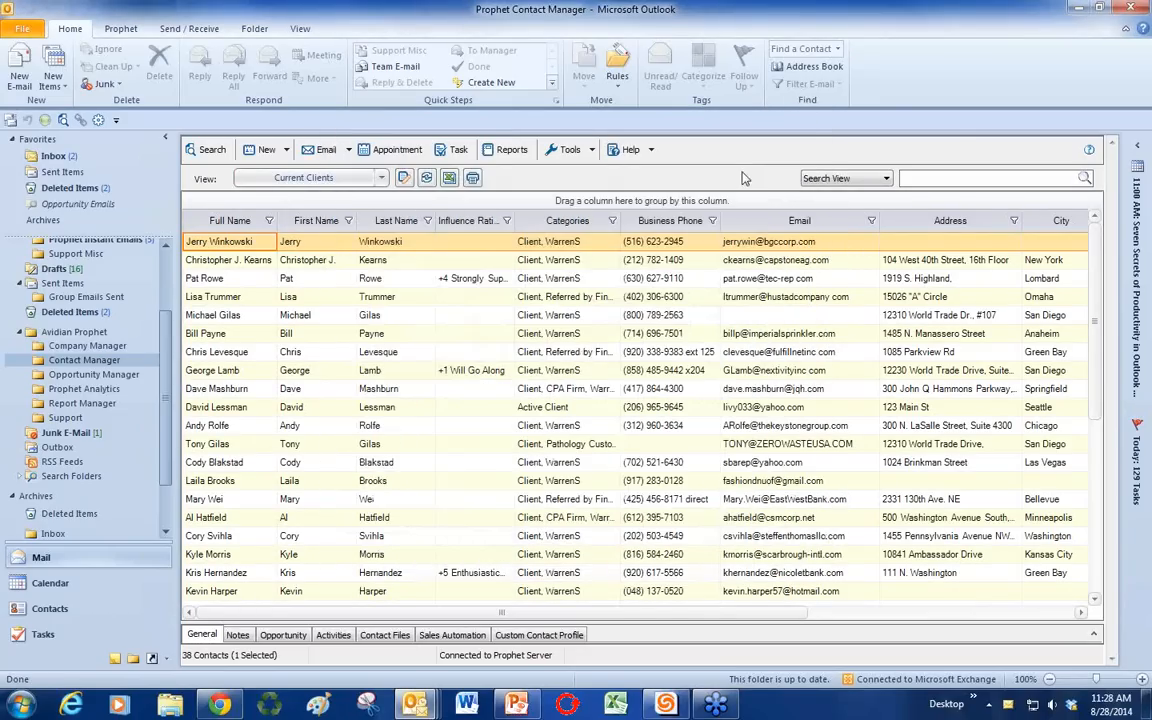
click(352, 592)
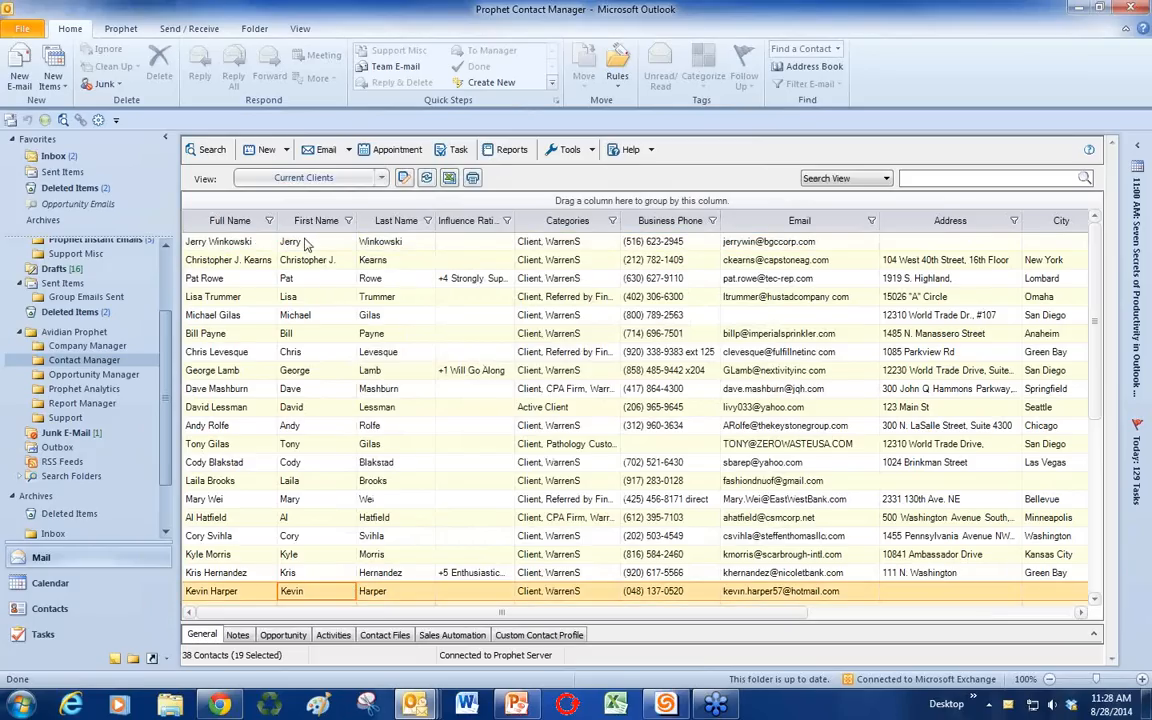
key(ctrl+a)
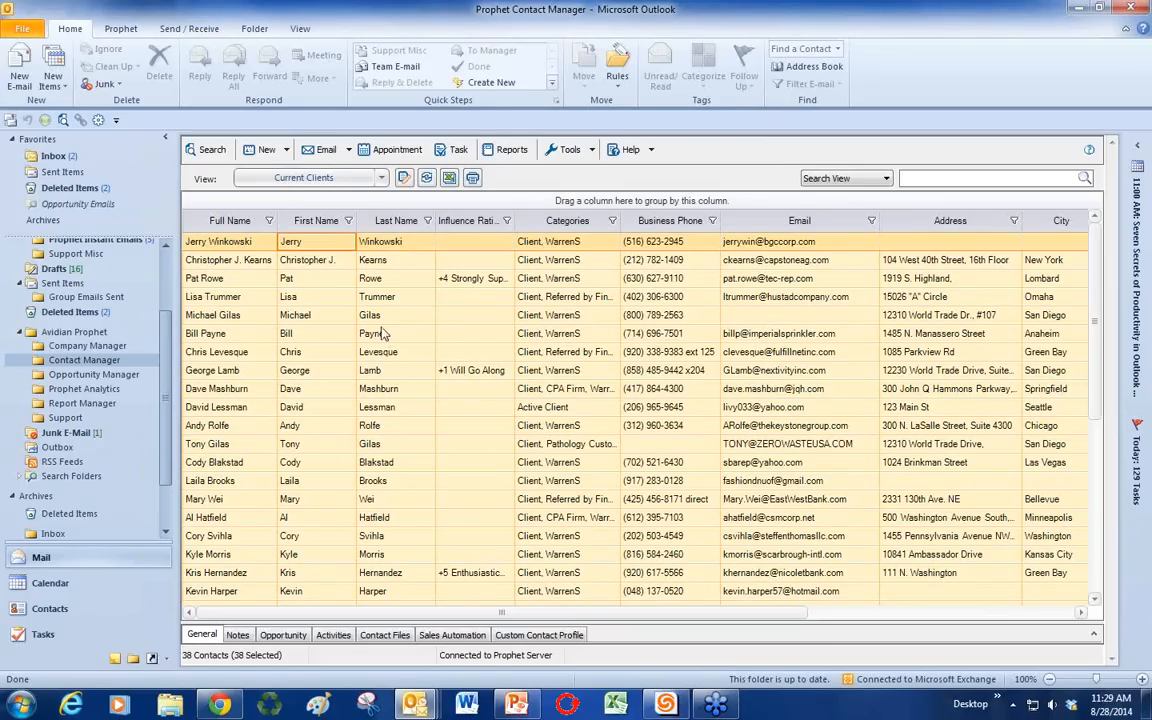
Step: Start Send Group Emails for the selected clients, accepting the missing-address warning
right_click(333, 297)
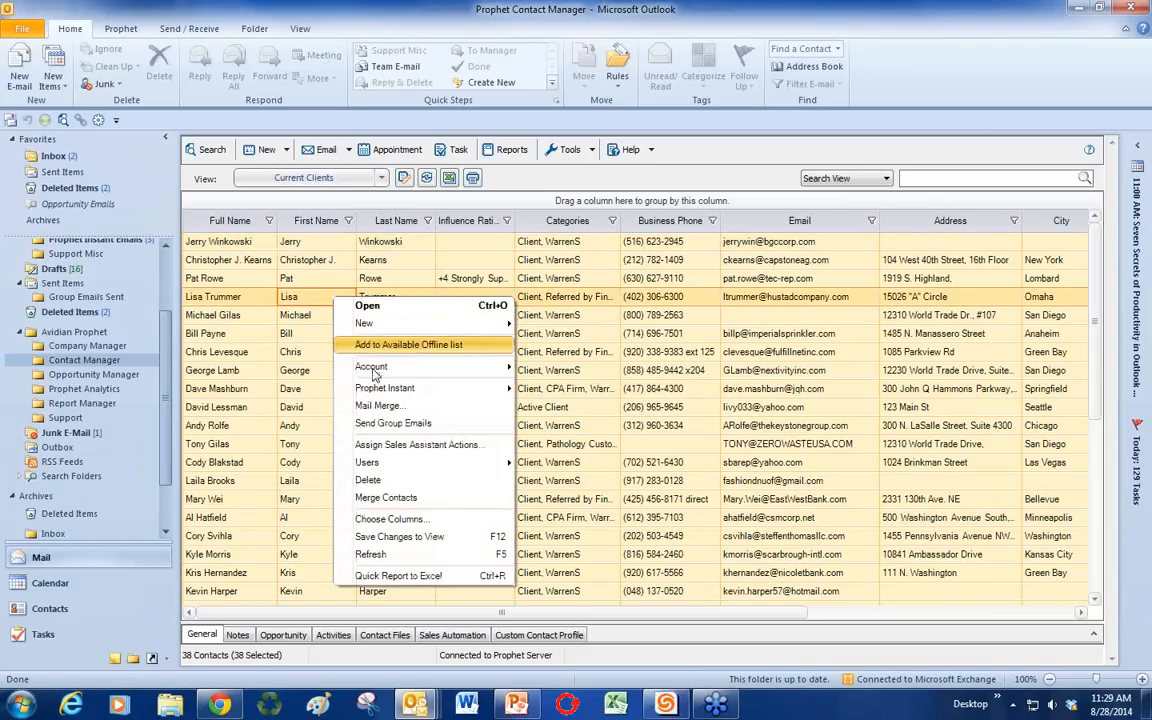
click(393, 426)
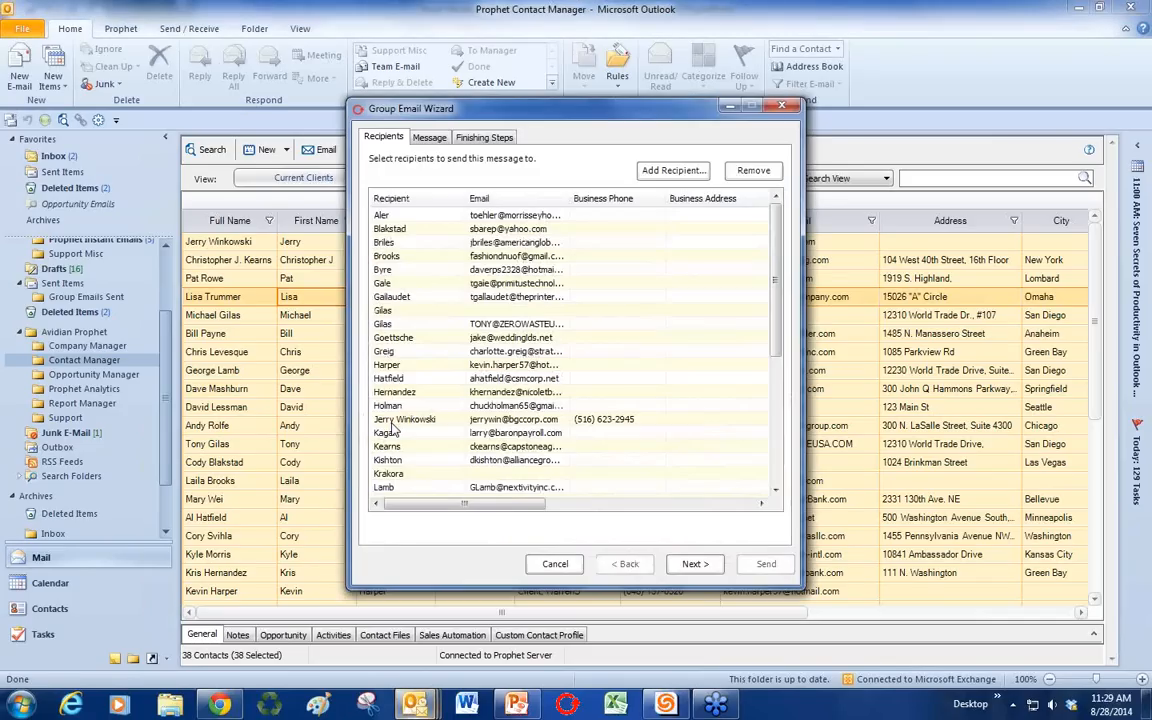
click(697, 563)
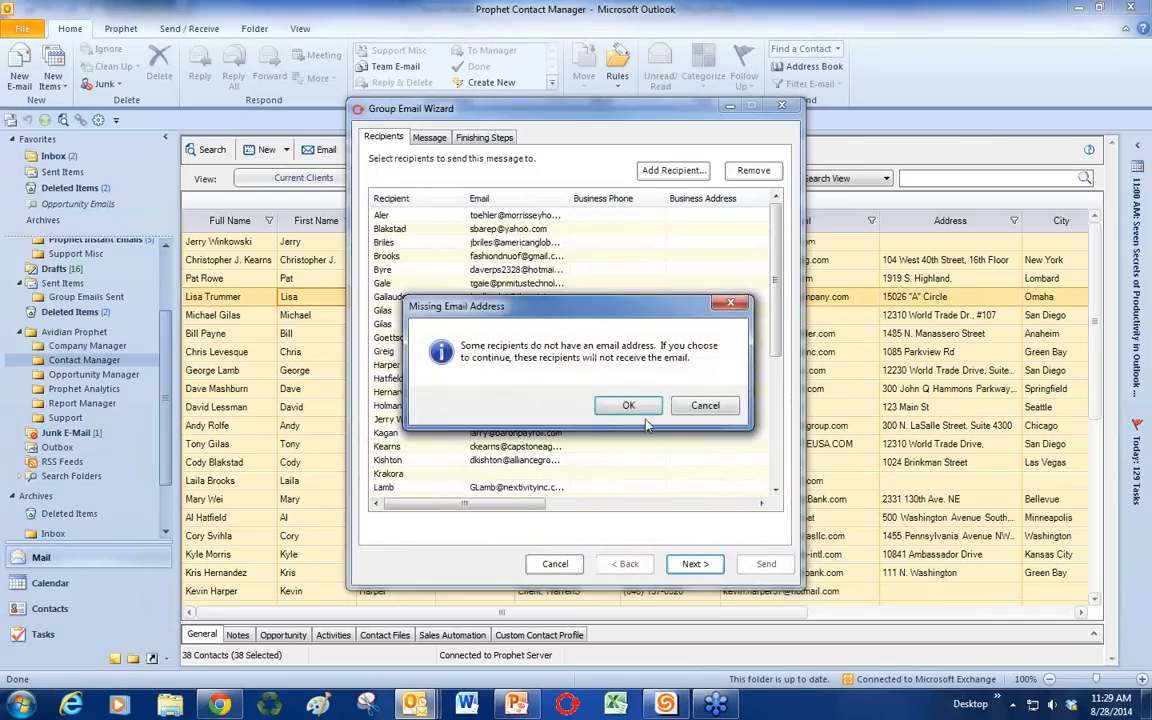
key(Return)
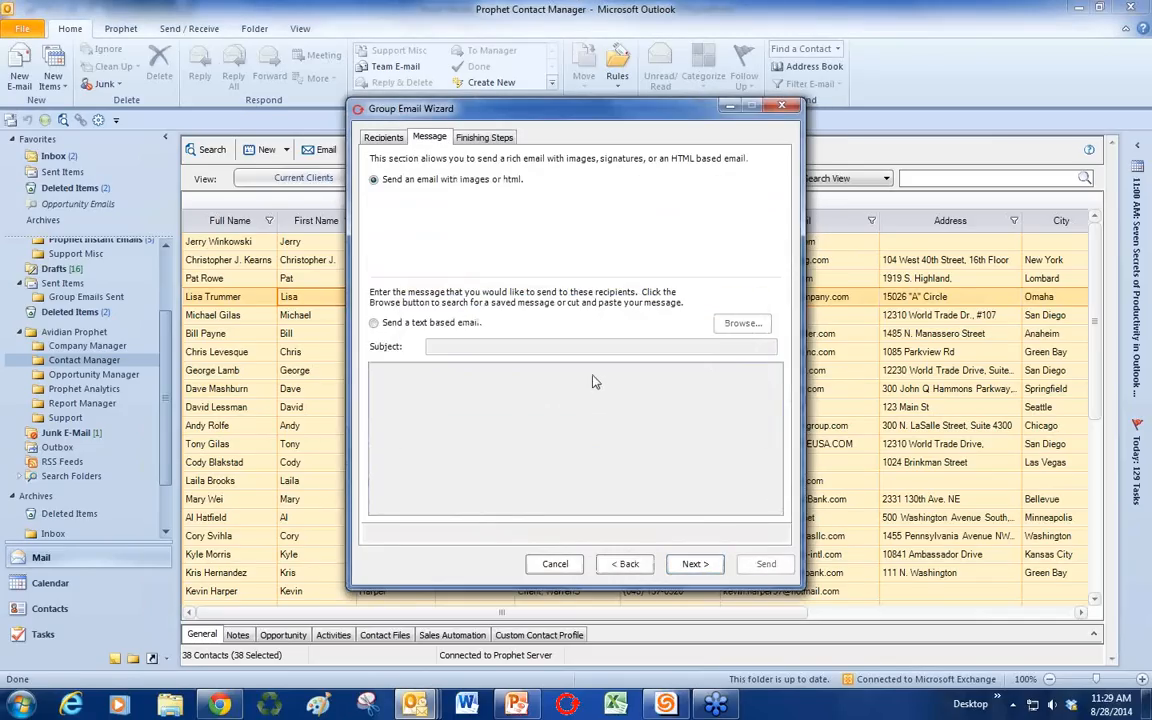
Step: Add a Hello (FirstName) salutation and create the first personalised email draft
click(489, 140)
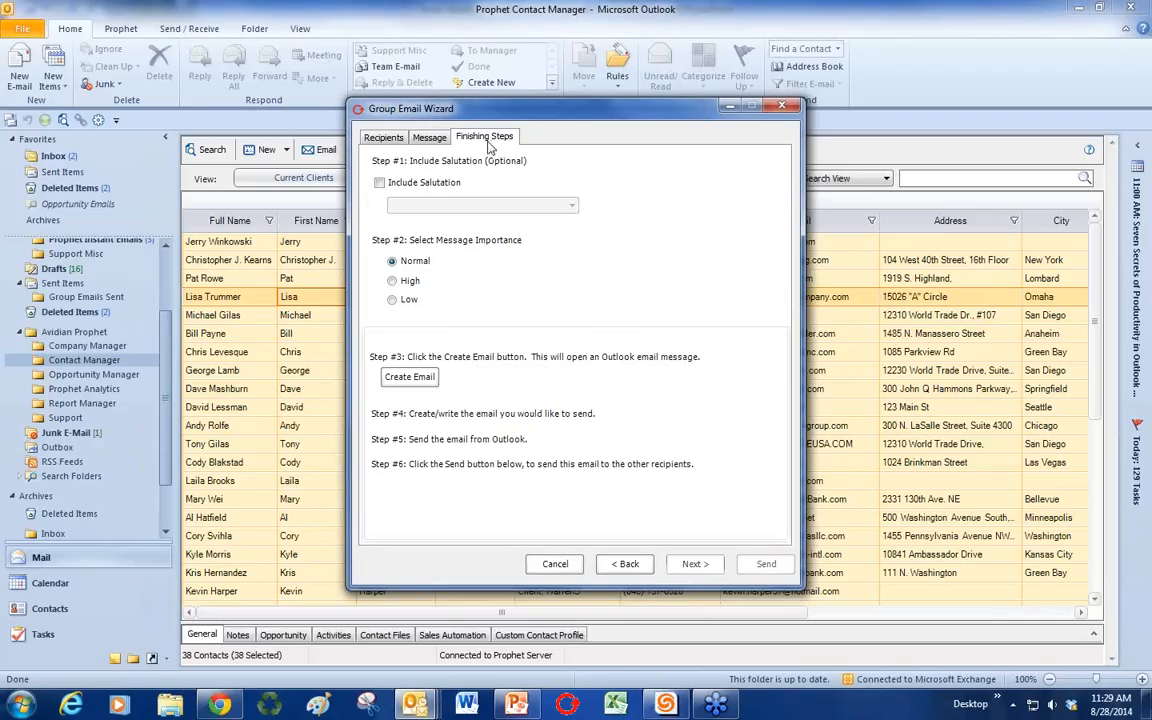
click(379, 182)
click(412, 205)
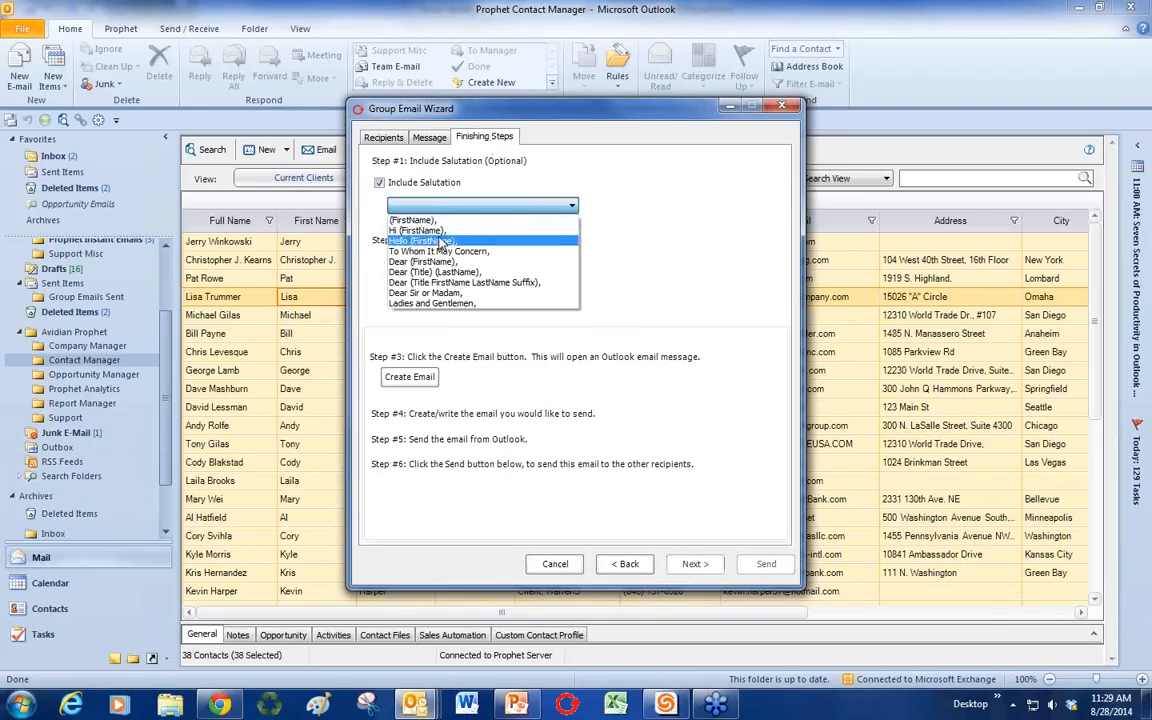
click(440, 240)
click(428, 377)
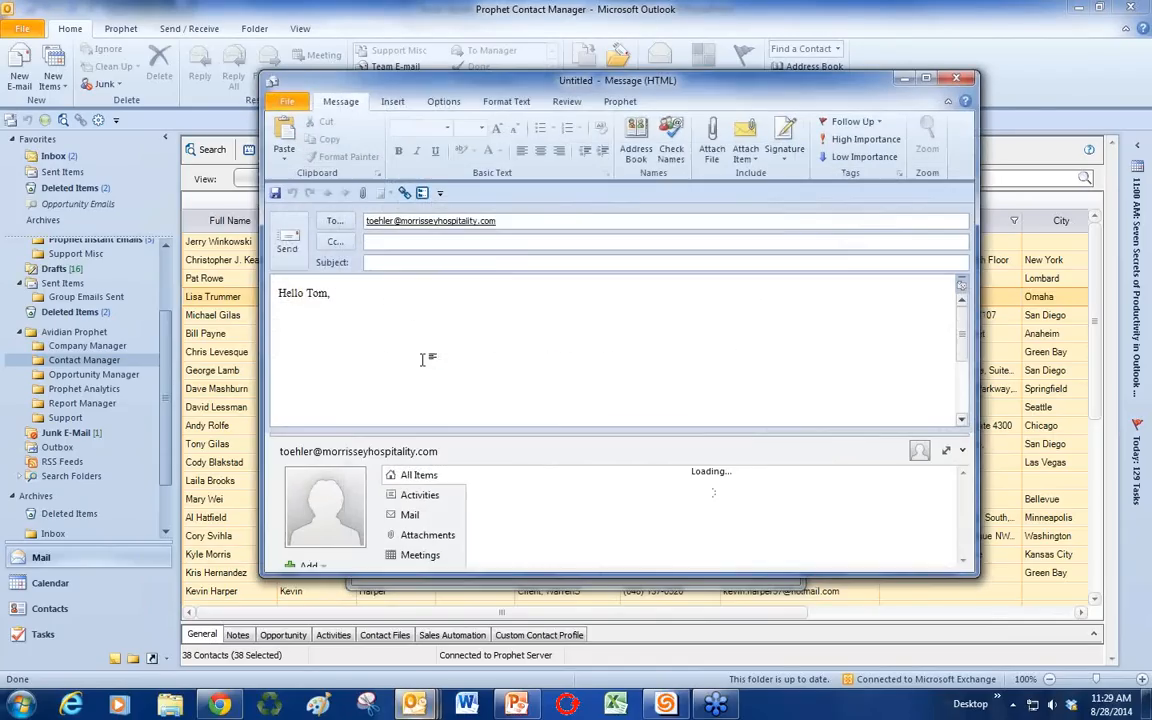
Step: Insert the saved 'thank' product overview text below the greeting
click(962, 451)
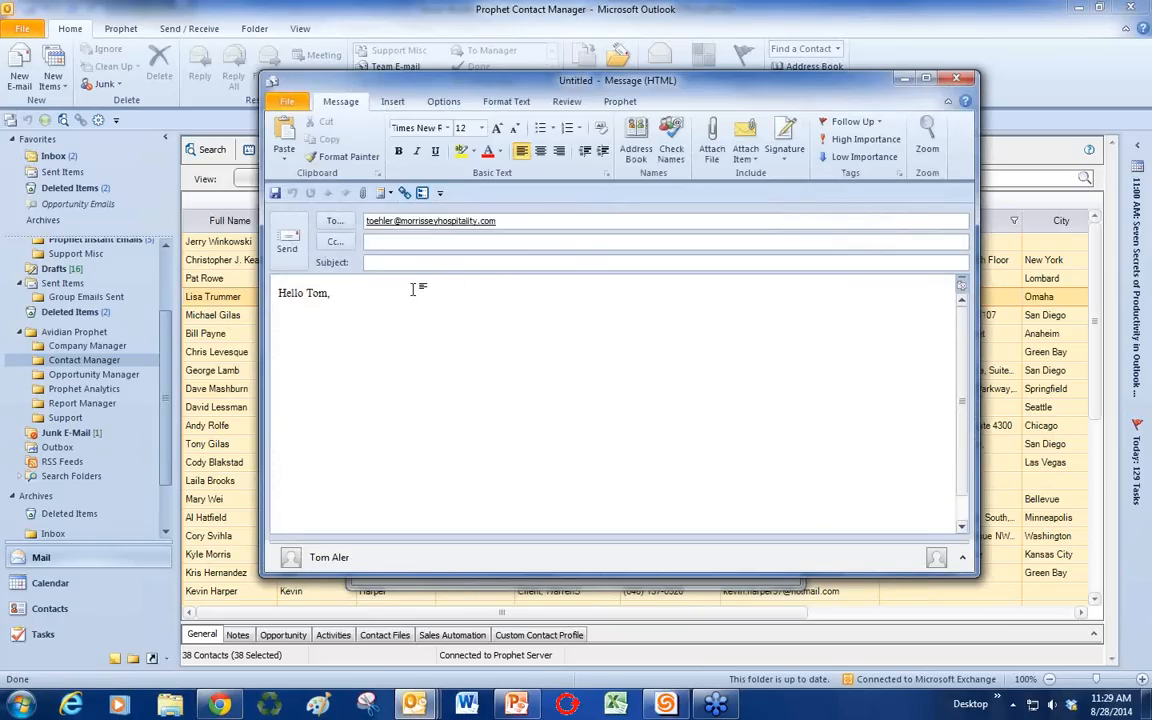
key(Return)
text(thank)
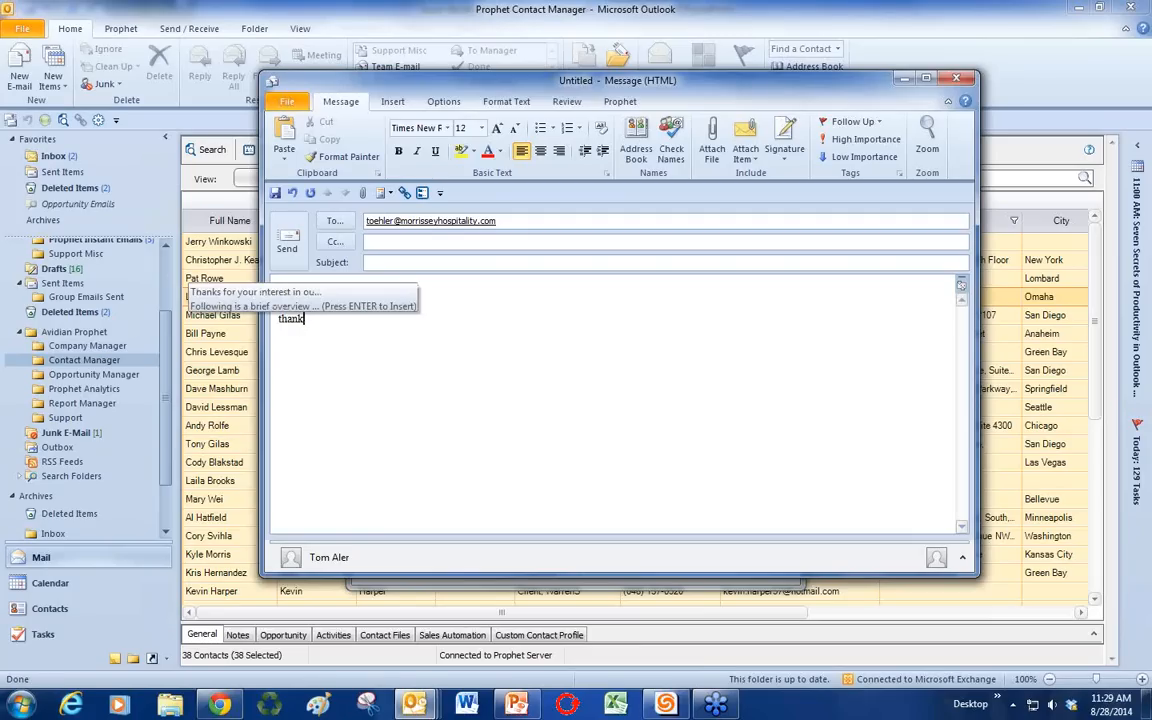
key(Return)
scroll(485, 396, up, 10)
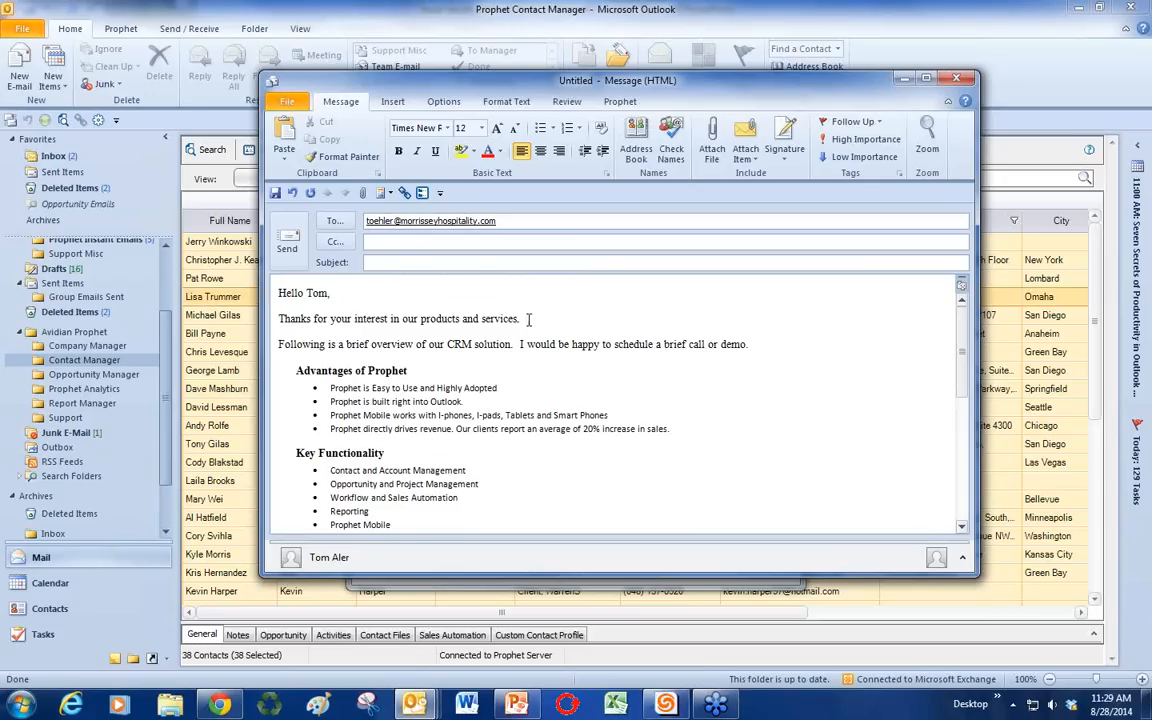
Step: Use the thank-you sentence from the body as the message subject
drag(520, 318, 272, 318)
key(ctrl+c)
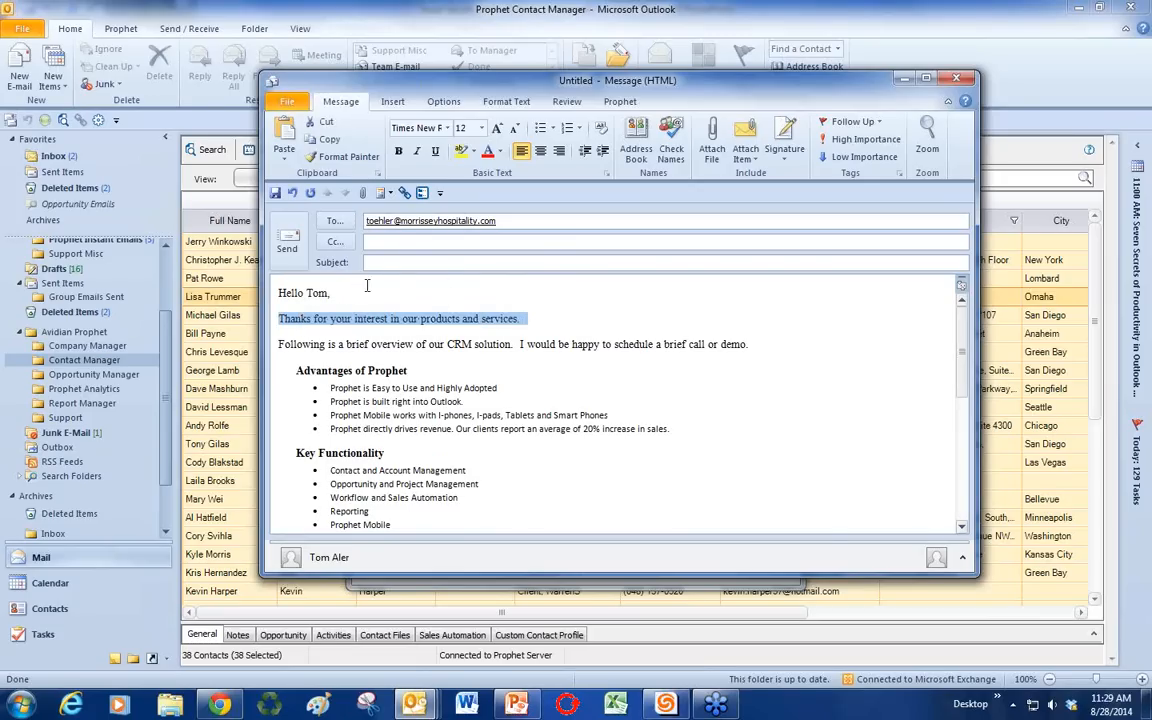
click(375, 262)
key(ctrl+v)
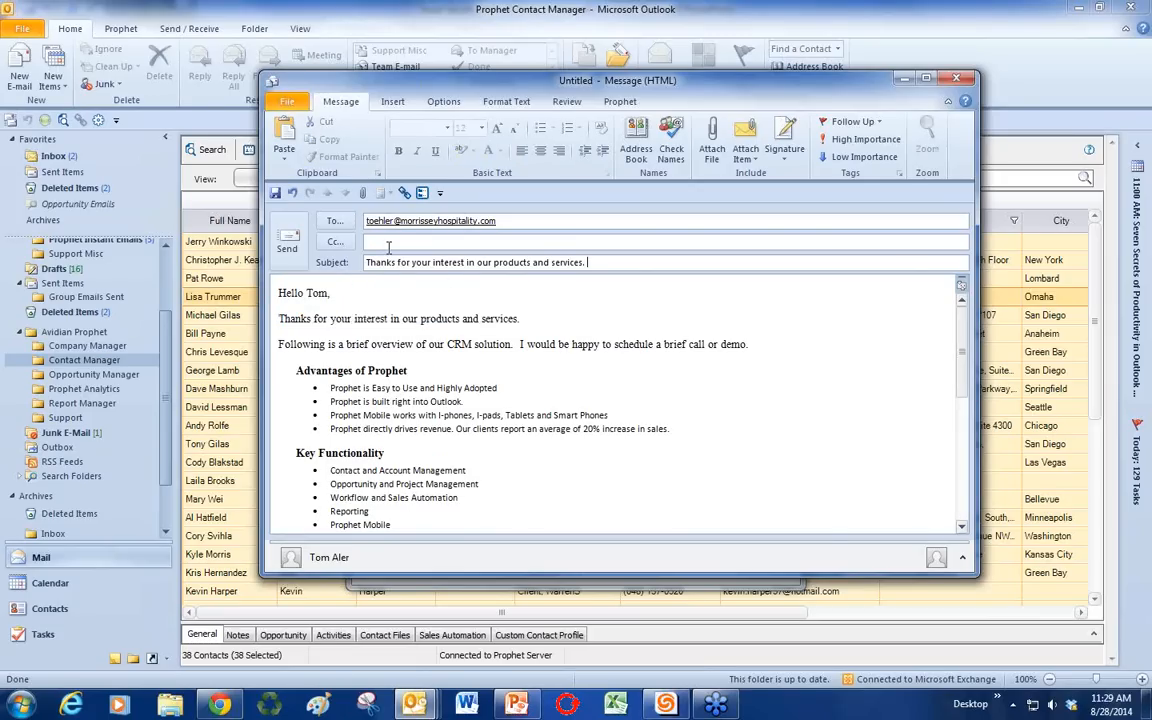
key(shift+Tab)
Step: Fix the period after Outlook in the second bullet of the body
click(538, 396)
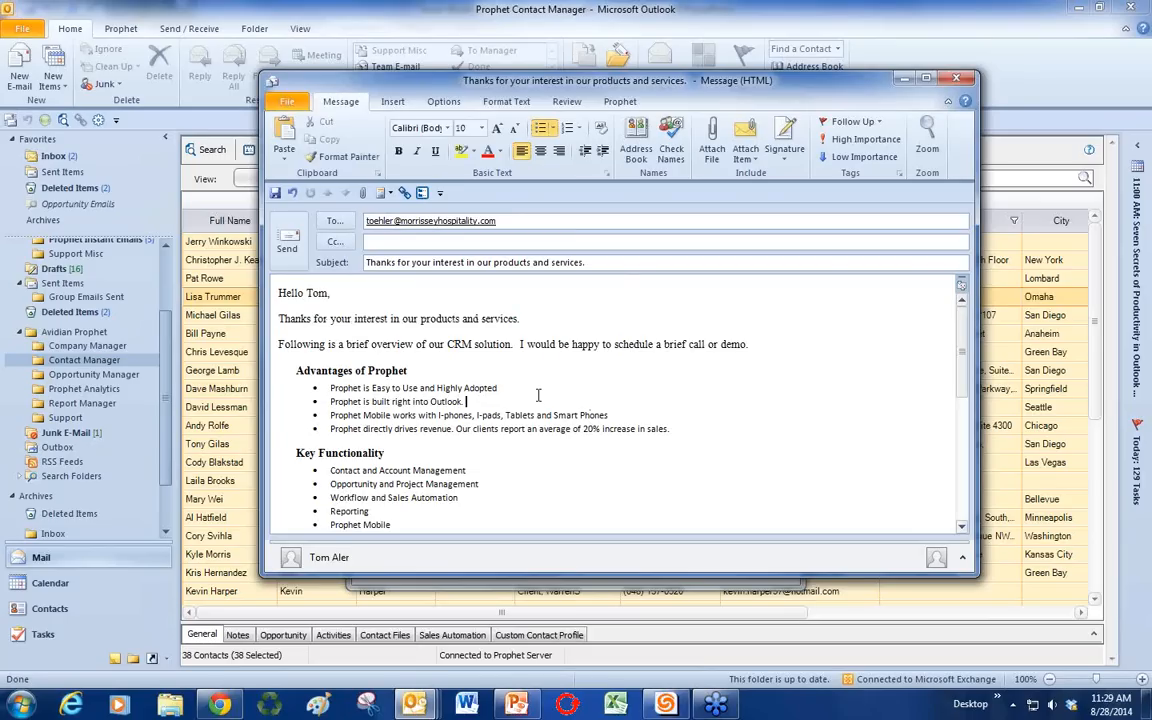
key(BackSpace)
text(.)
scroll(503, 428, down, 5)
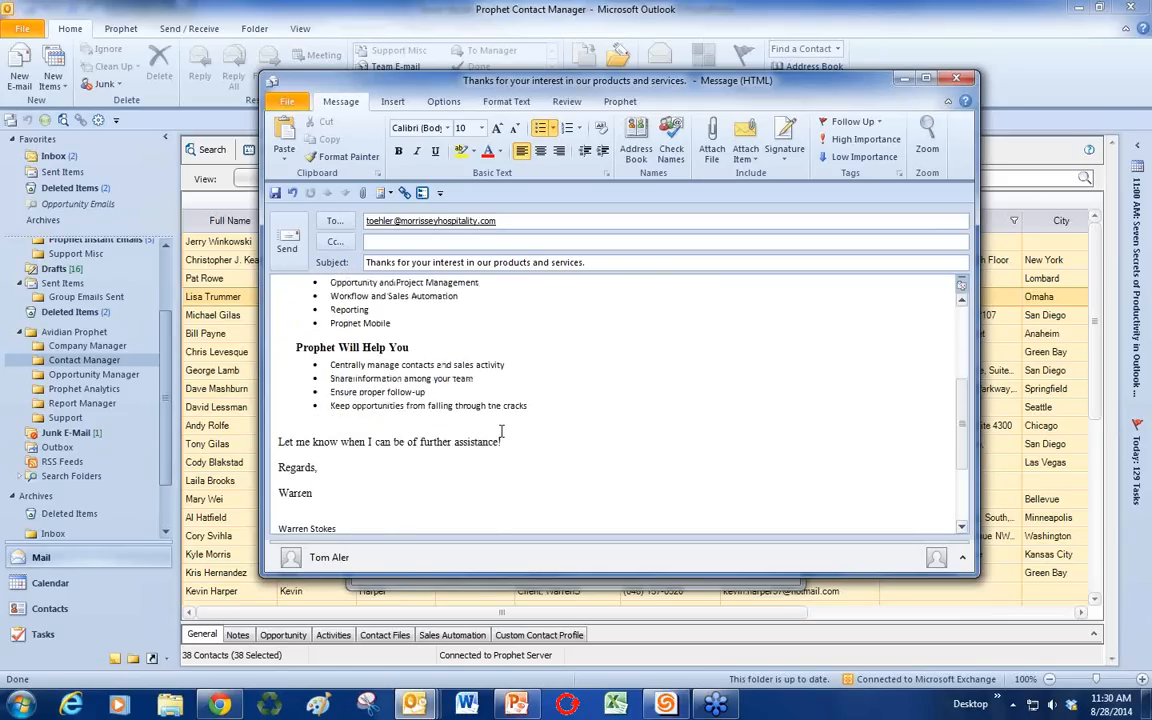
scroll(500, 433, up, 5)
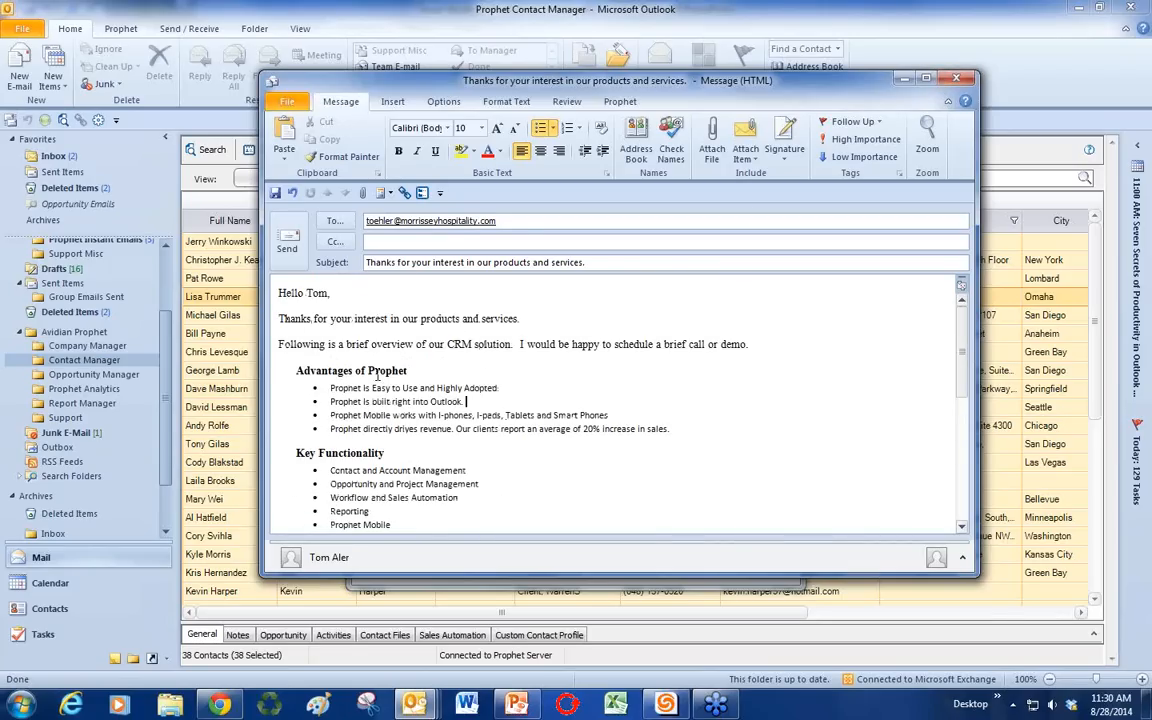
Step: Close the draft without saving changes and close the Group Email Wizard
click(392, 101)
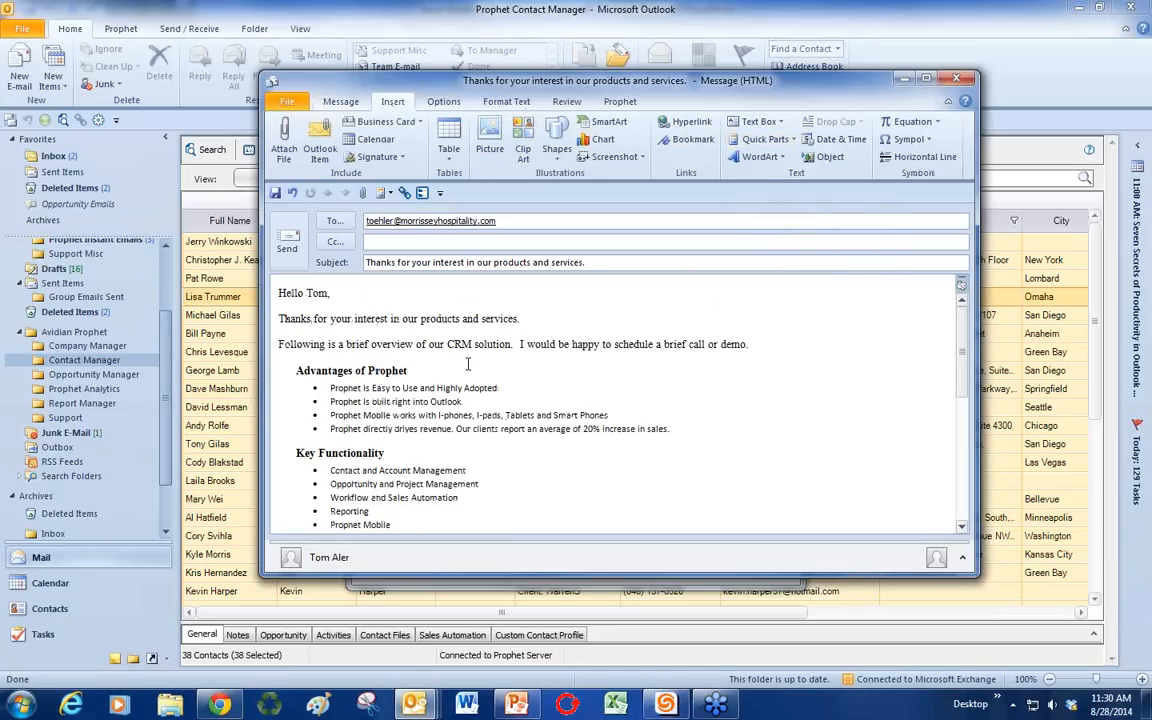
scroll(466, 365, down, 1)
scroll(466, 365, up, 1)
click(957, 80)
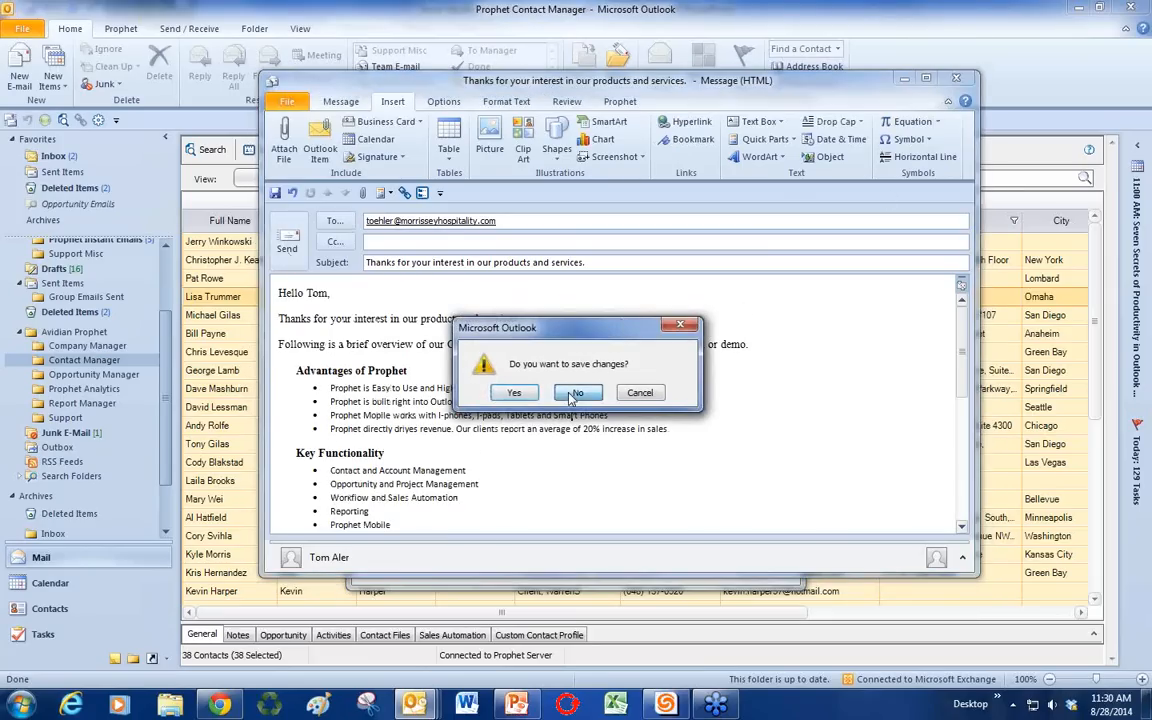
click(515, 353)
click(782, 106)
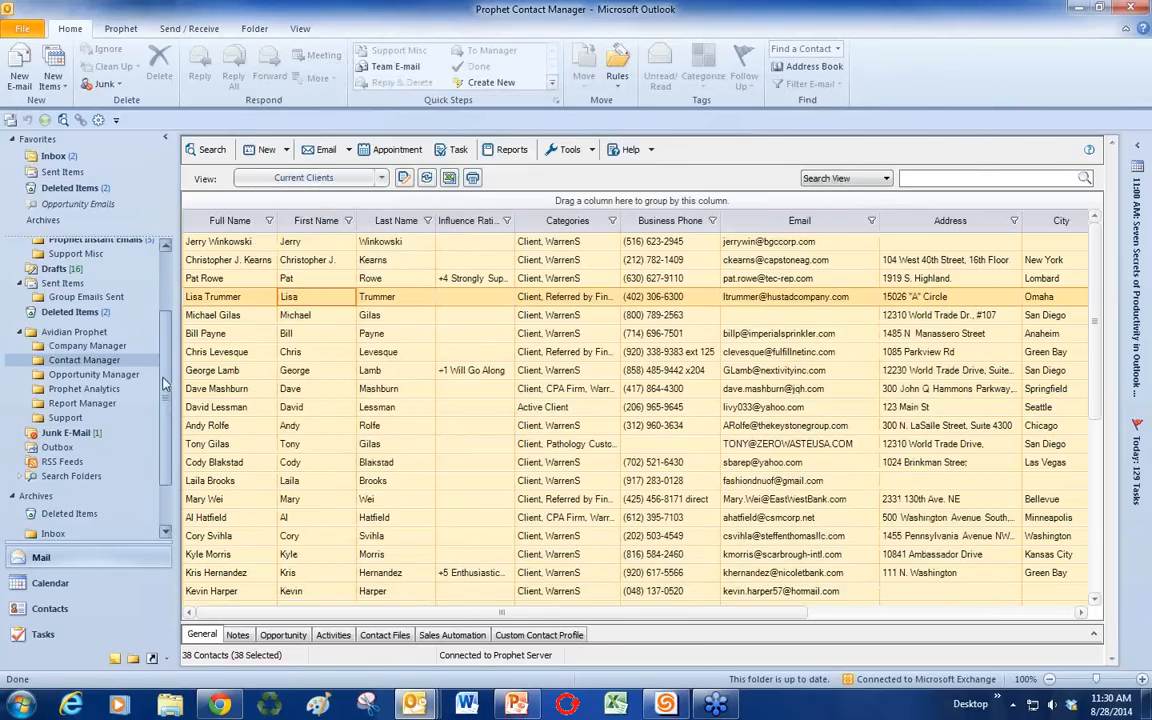
Step: Select a single contact, then show the Inbox grouped by date received
drag(166, 380, 174, 276)
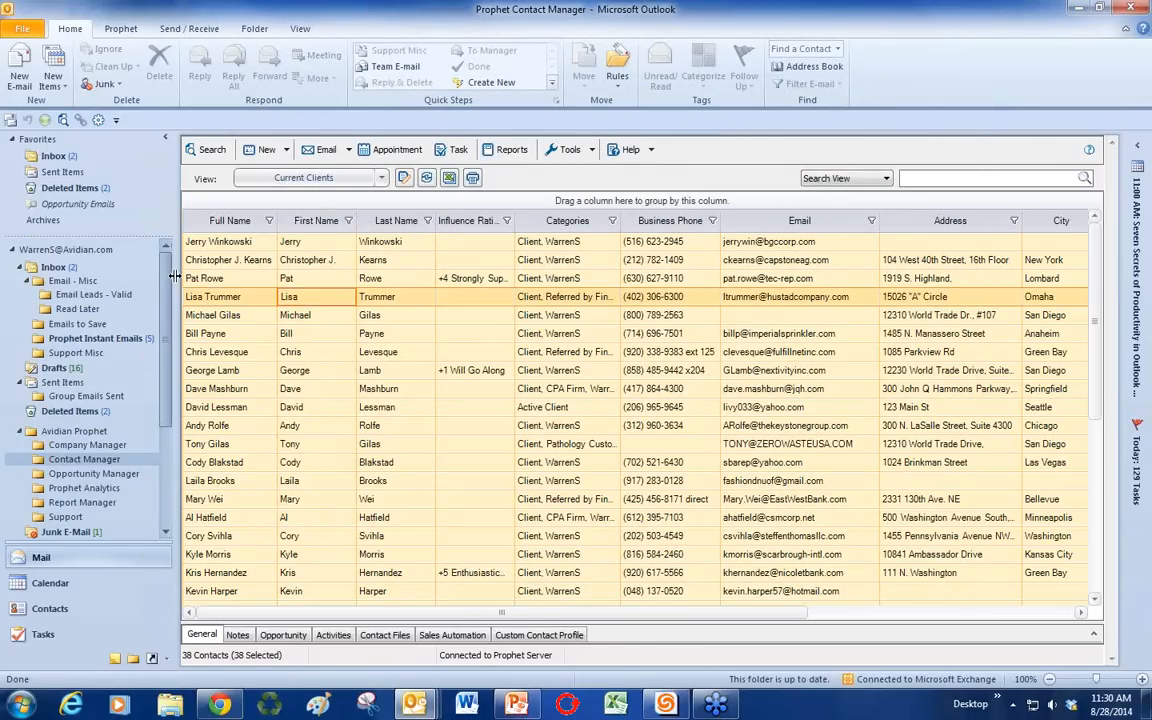
click(405, 320)
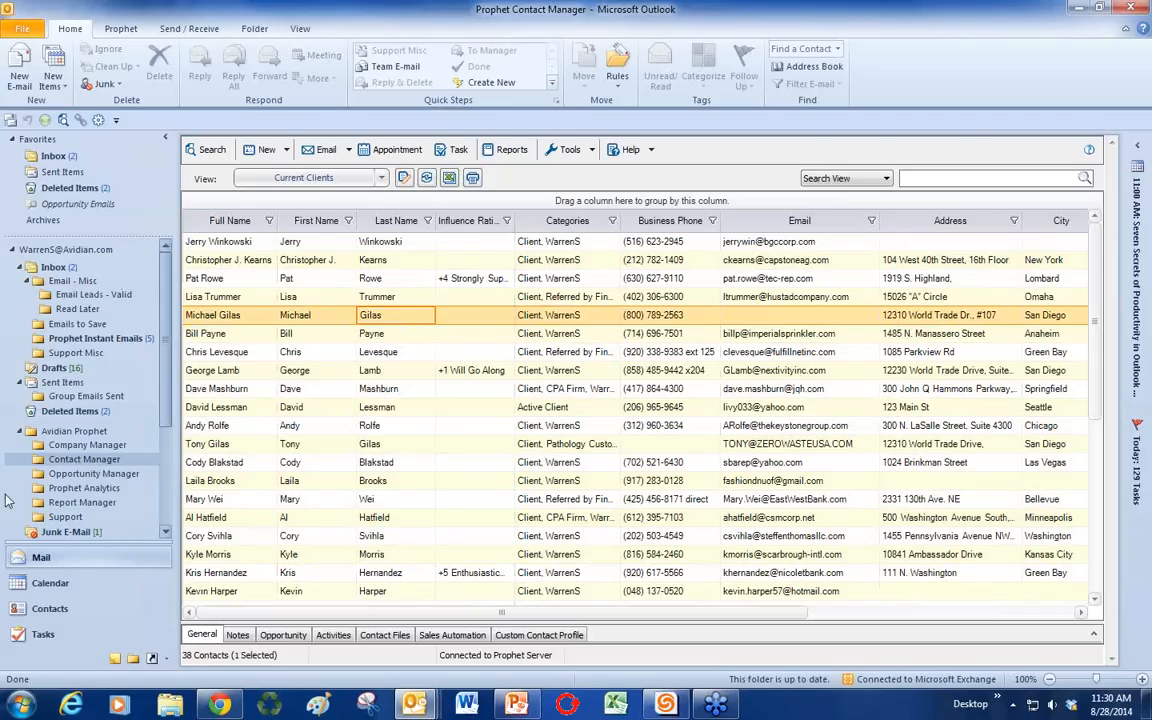
click(55, 267)
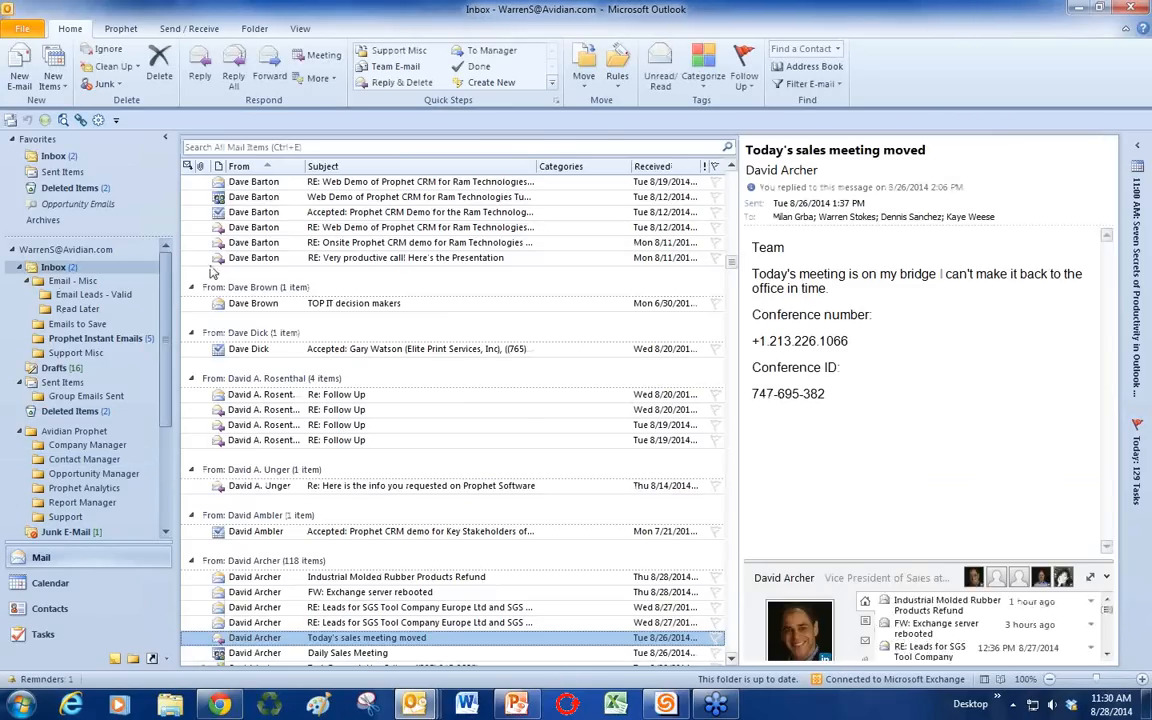
click(668, 168)
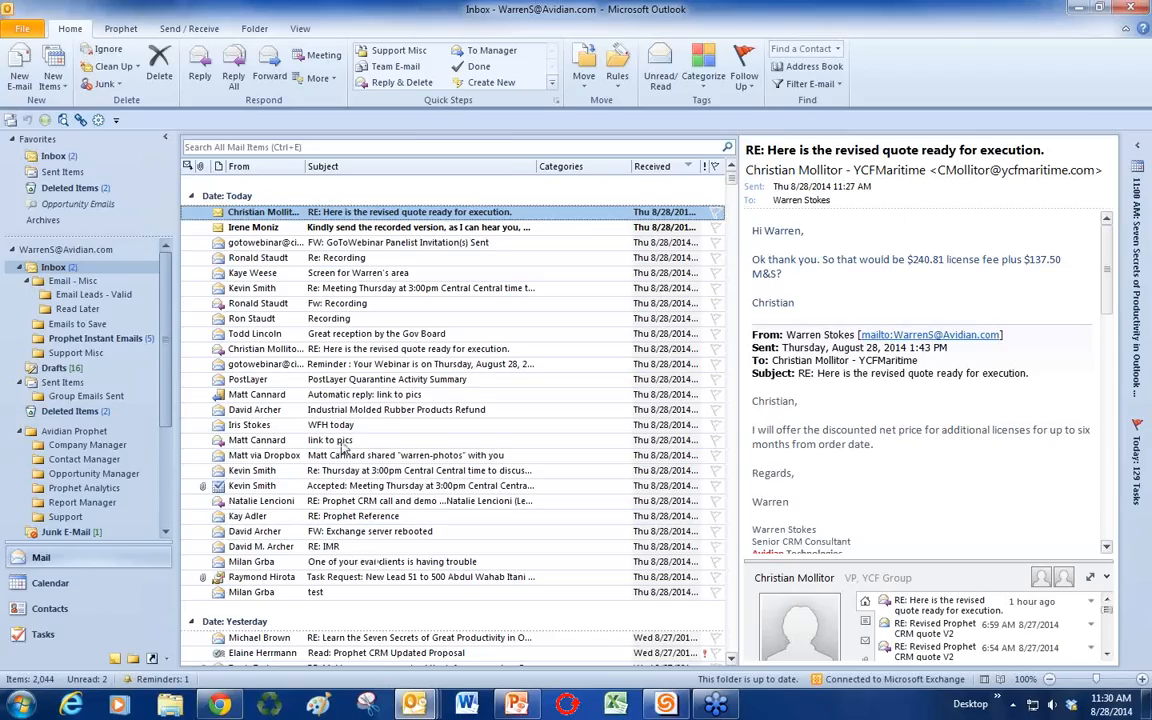
scroll(343, 447, down, 6)
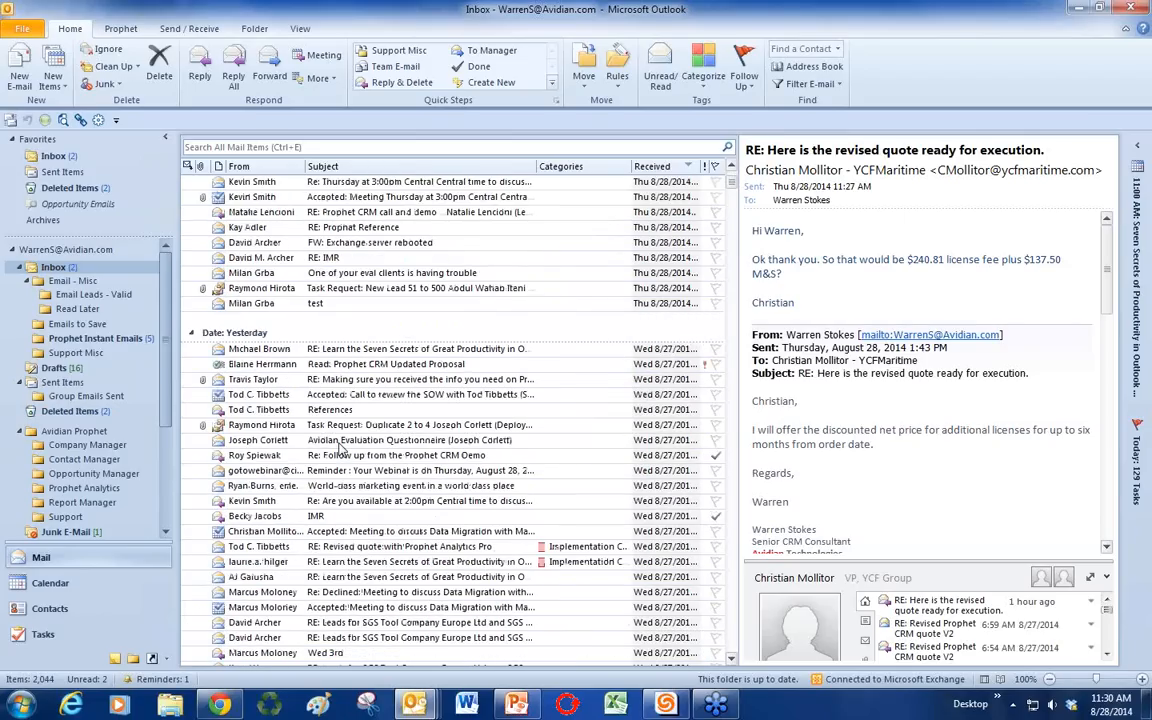
scroll(340, 449, down, 3)
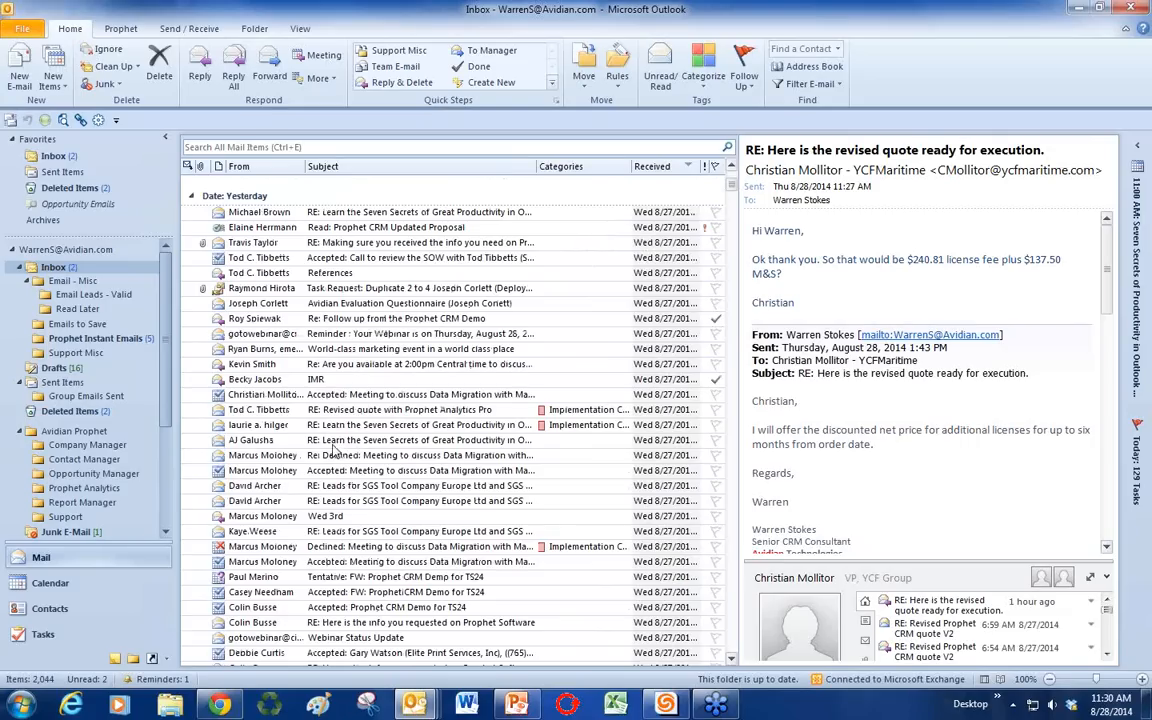
Step: Open Deleted Items and preview the marketing automation survey reminder
click(82, 412)
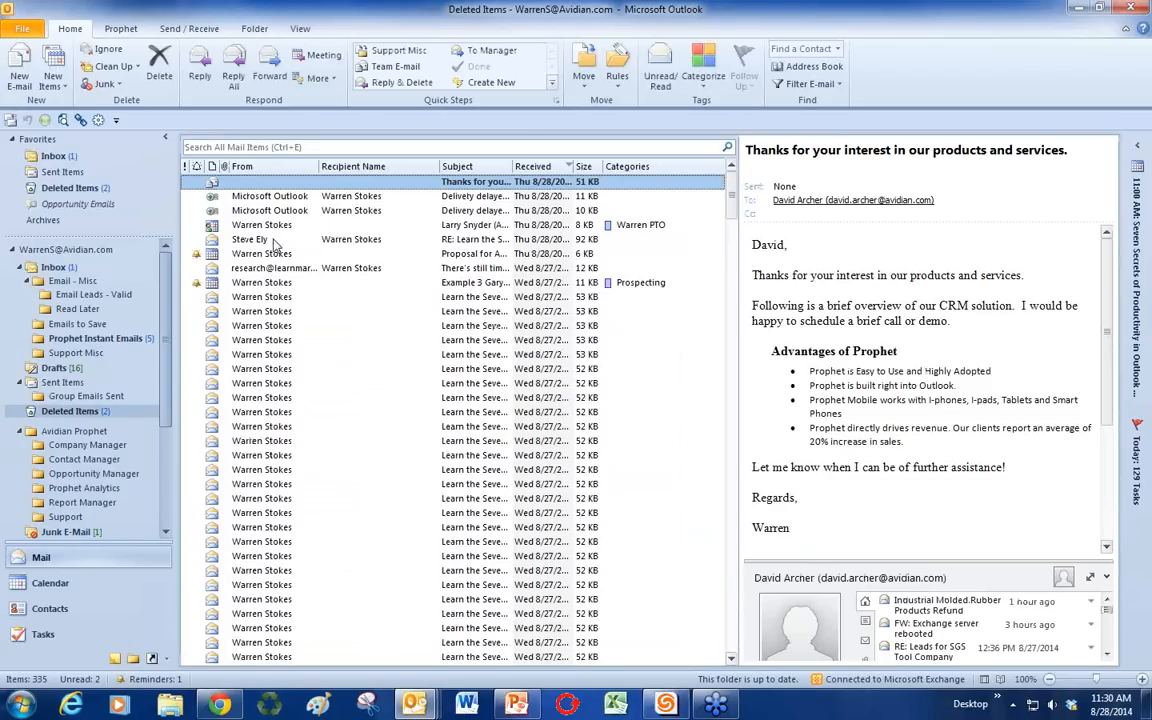
click(328, 270)
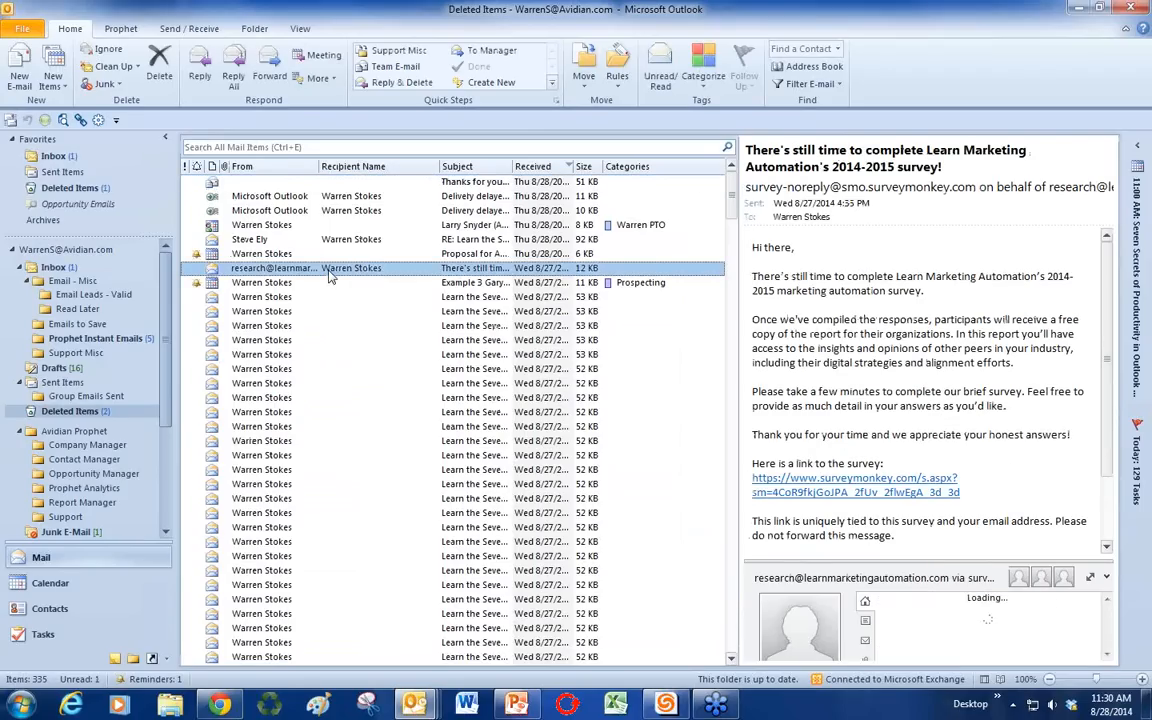
scroll(447, 365, down, 3)
scroll(960, 432, down, 2)
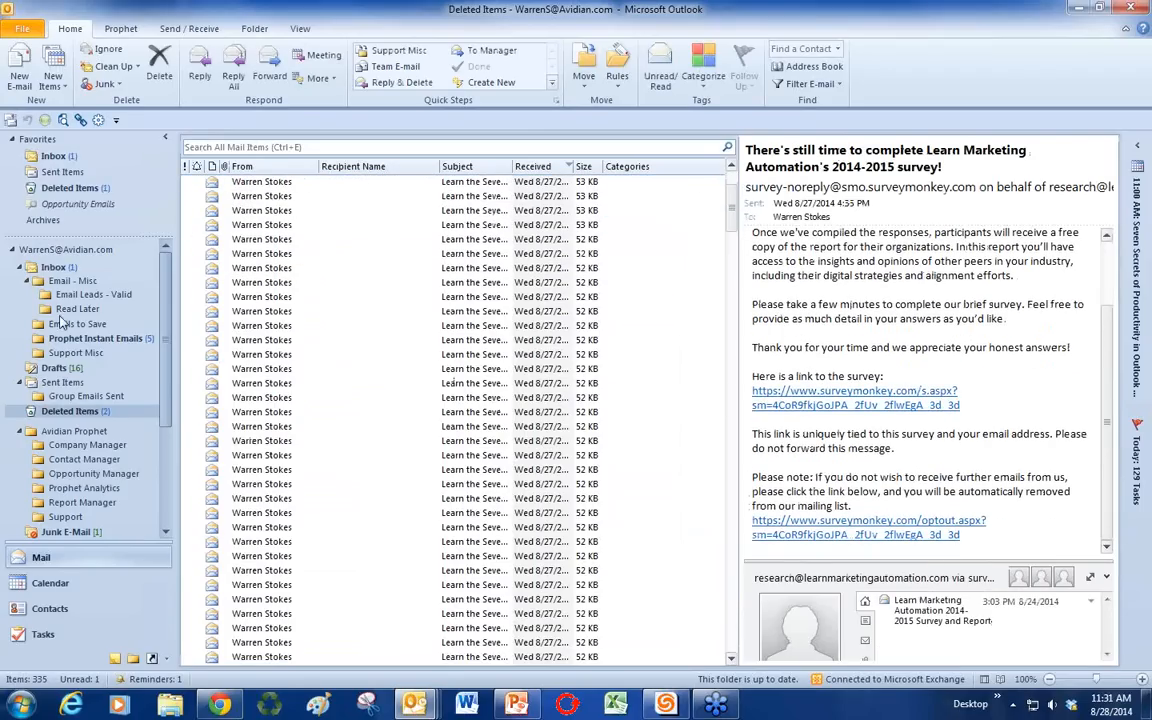
Step: In Group Emails Sent, preview the webinar invitations and open then close the third one
click(86, 396)
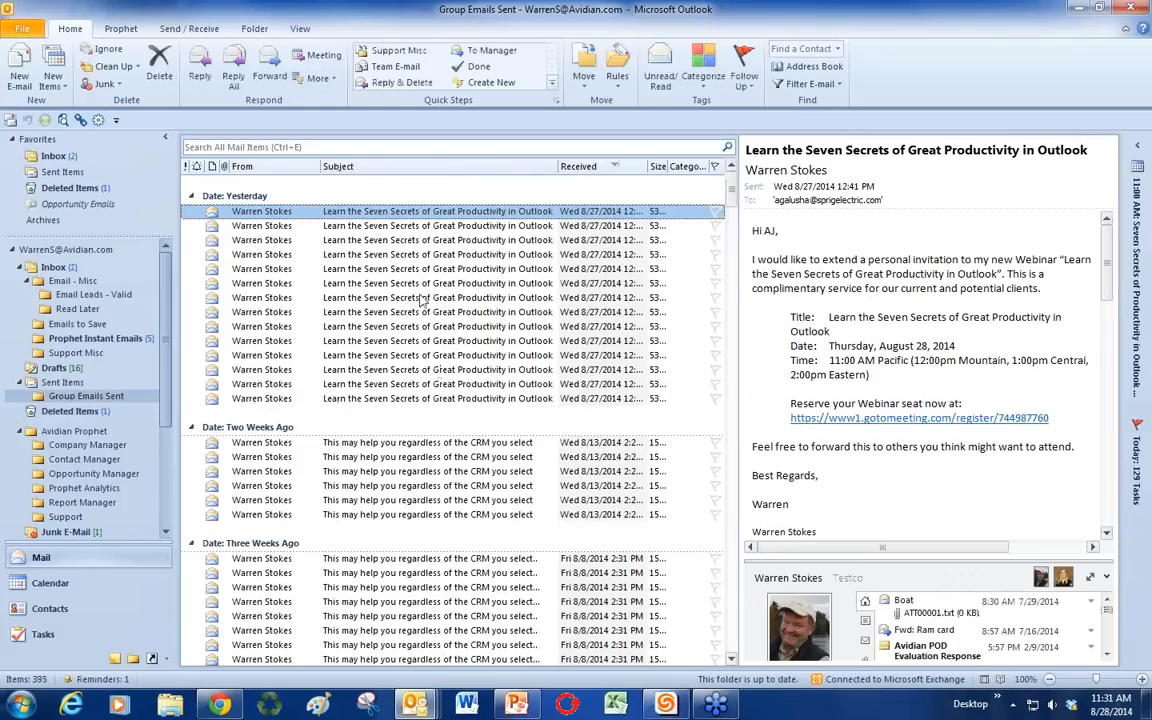
click(367, 226)
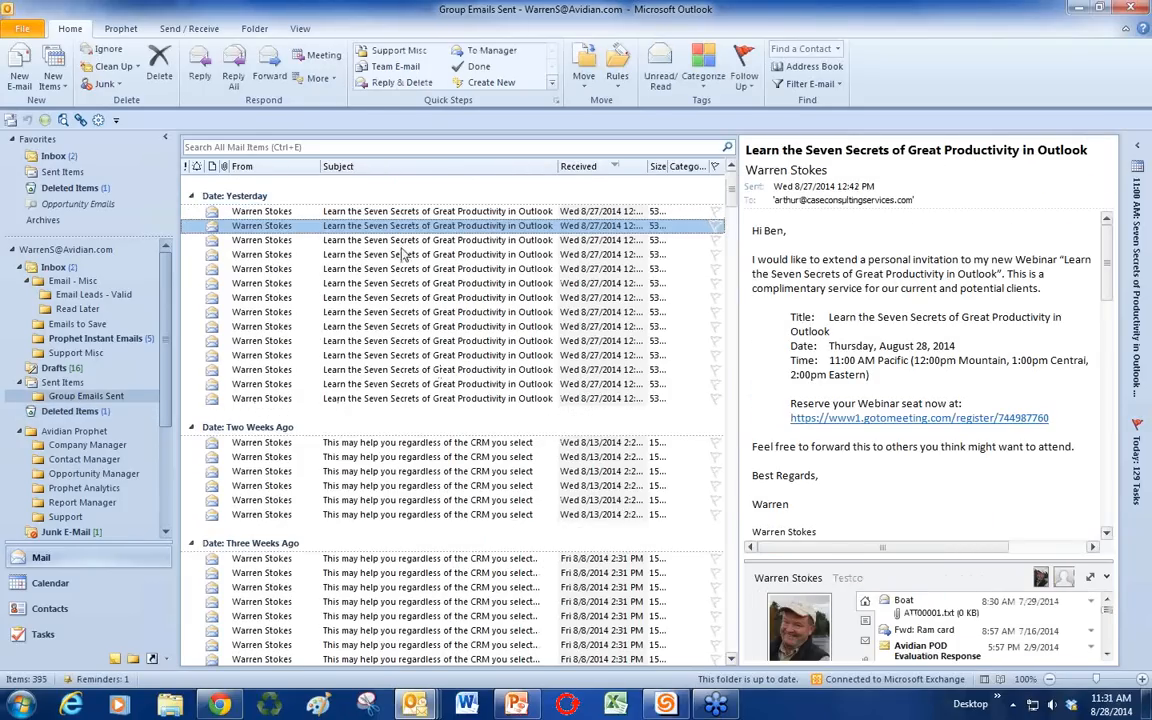
click(404, 240)
scroll(850, 335, down, 5)
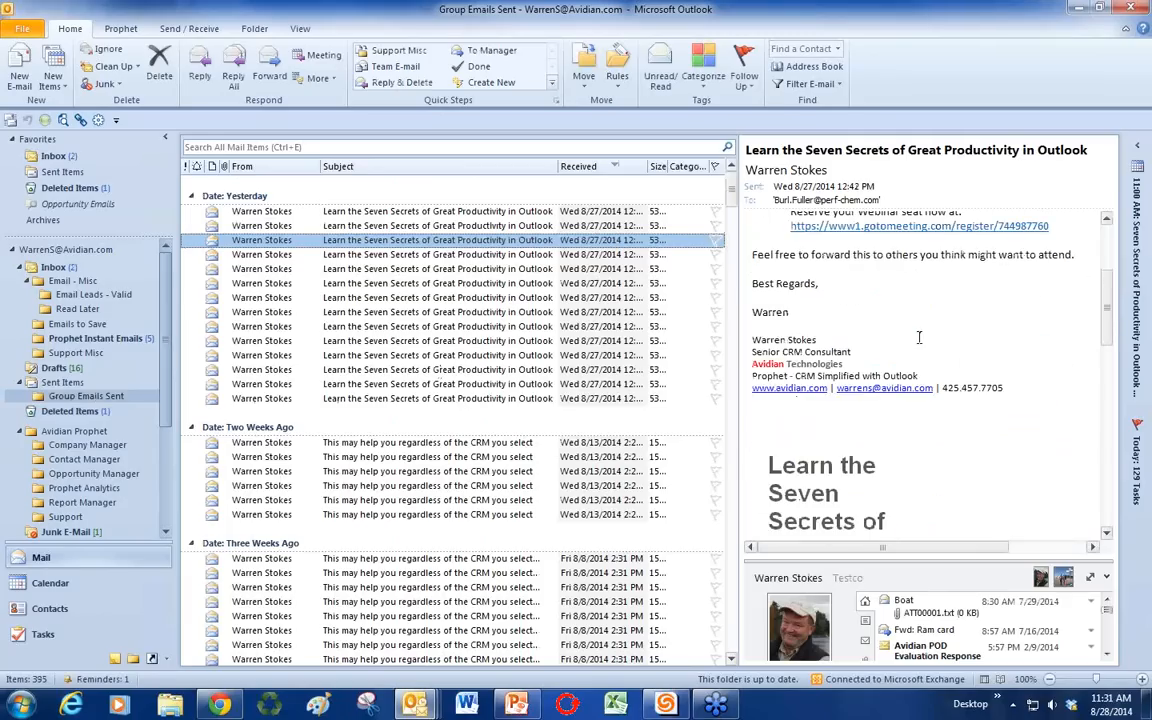
scroll(915, 337, down, 2)
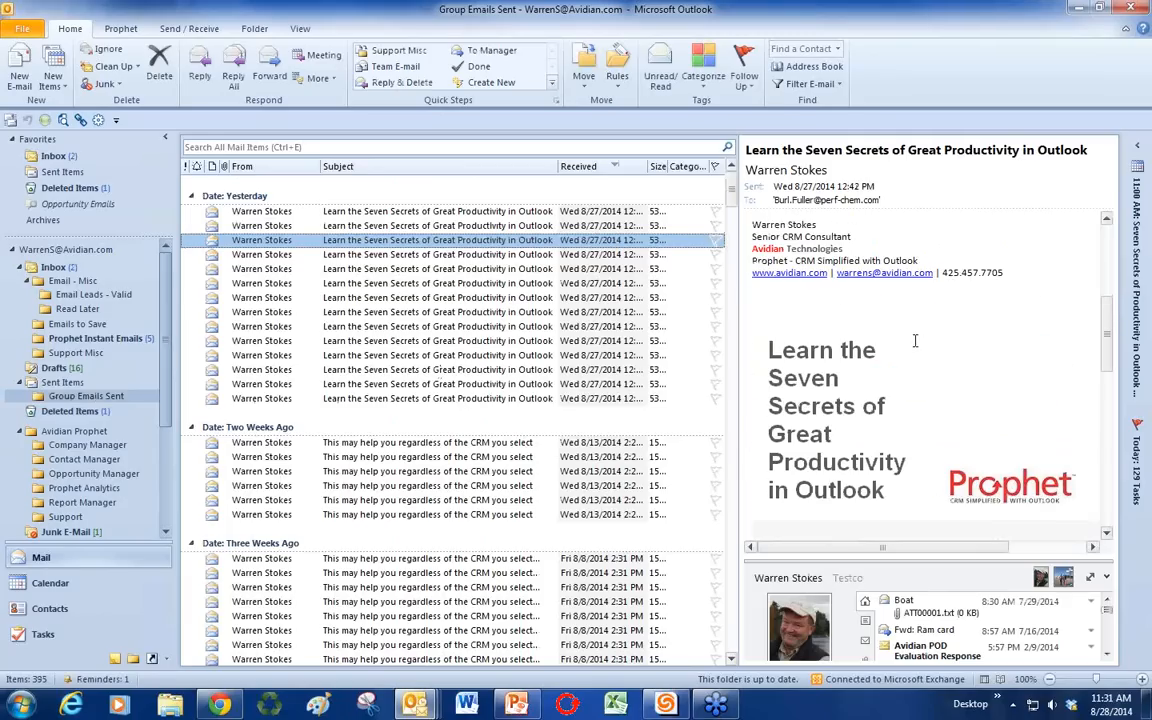
double_click(423, 241)
scroll(561, 320, down, 10)
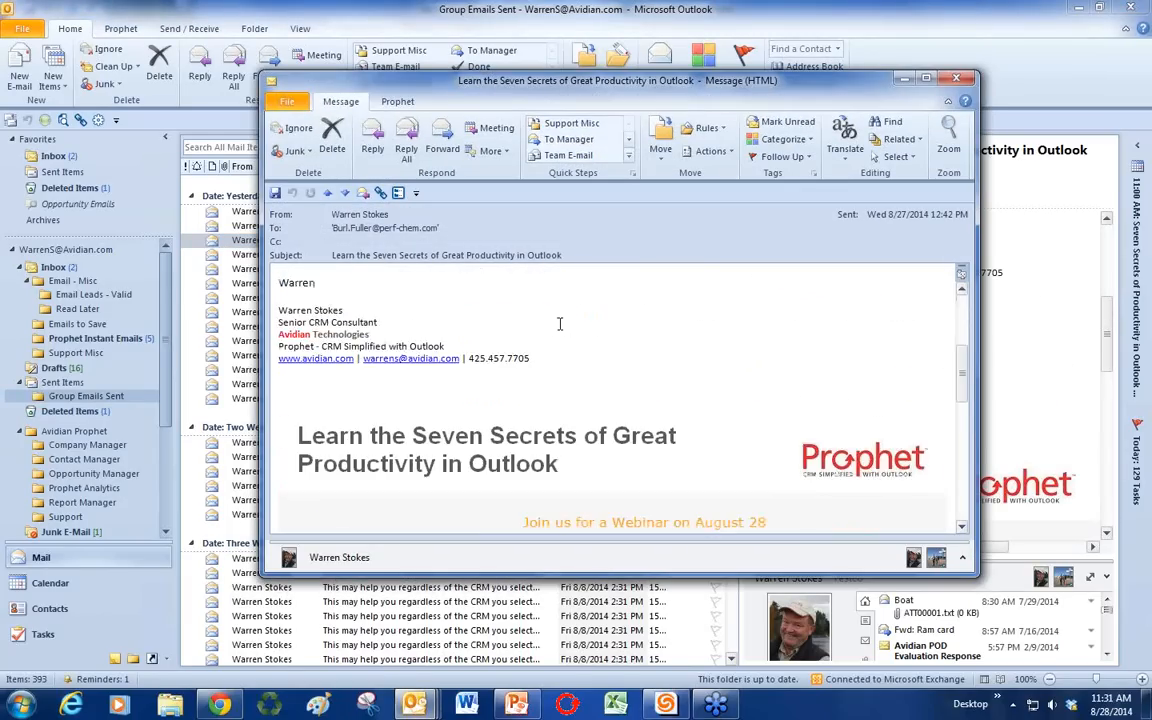
scroll(604, 410, up, 10)
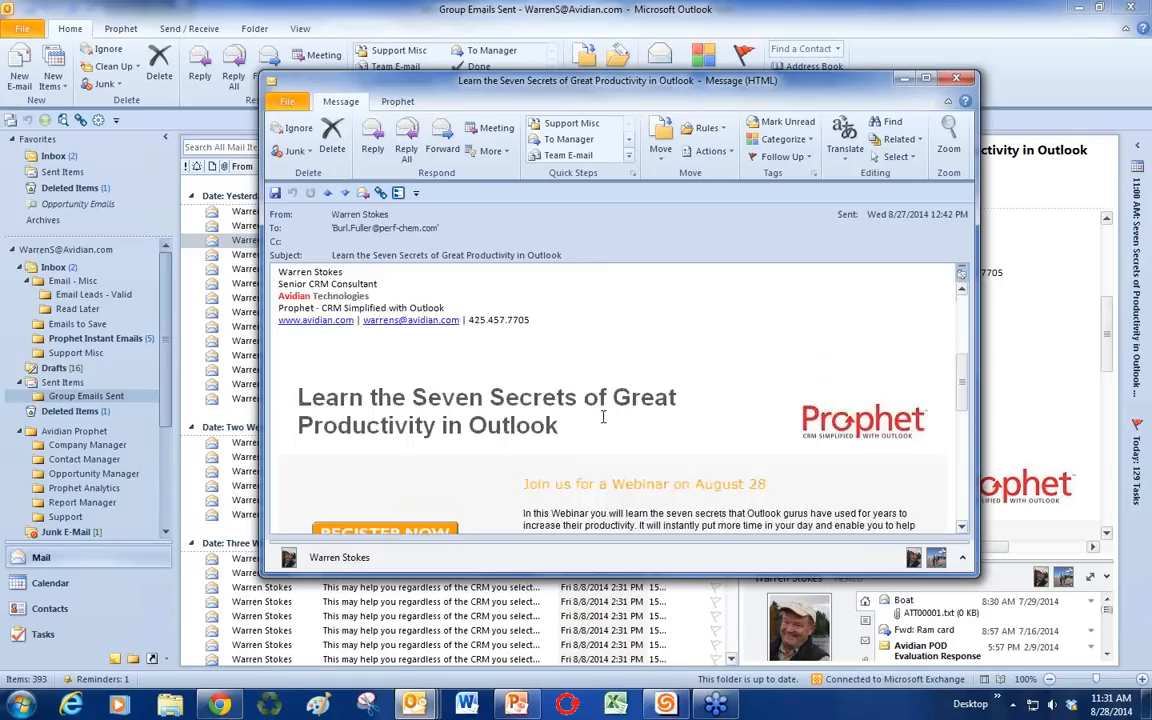
click(956, 78)
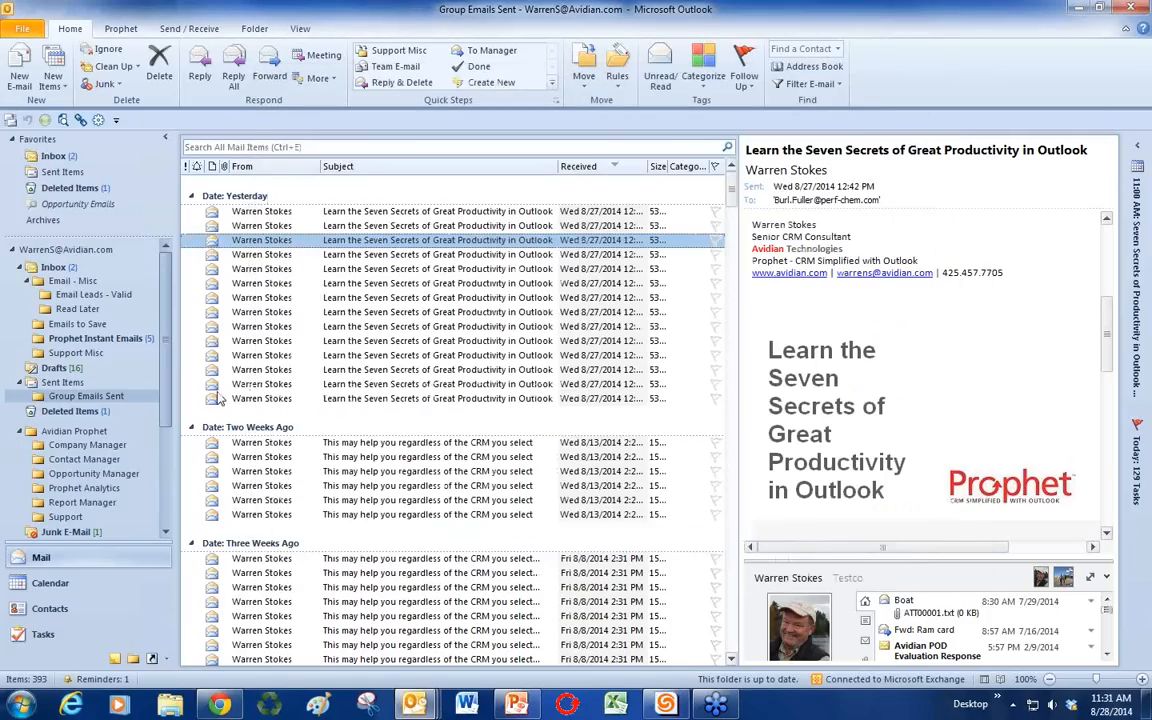
Step: Return to Warren's Contacts and search the Horizon Worldwide contact's Activities for her 11 emails
click(85, 460)
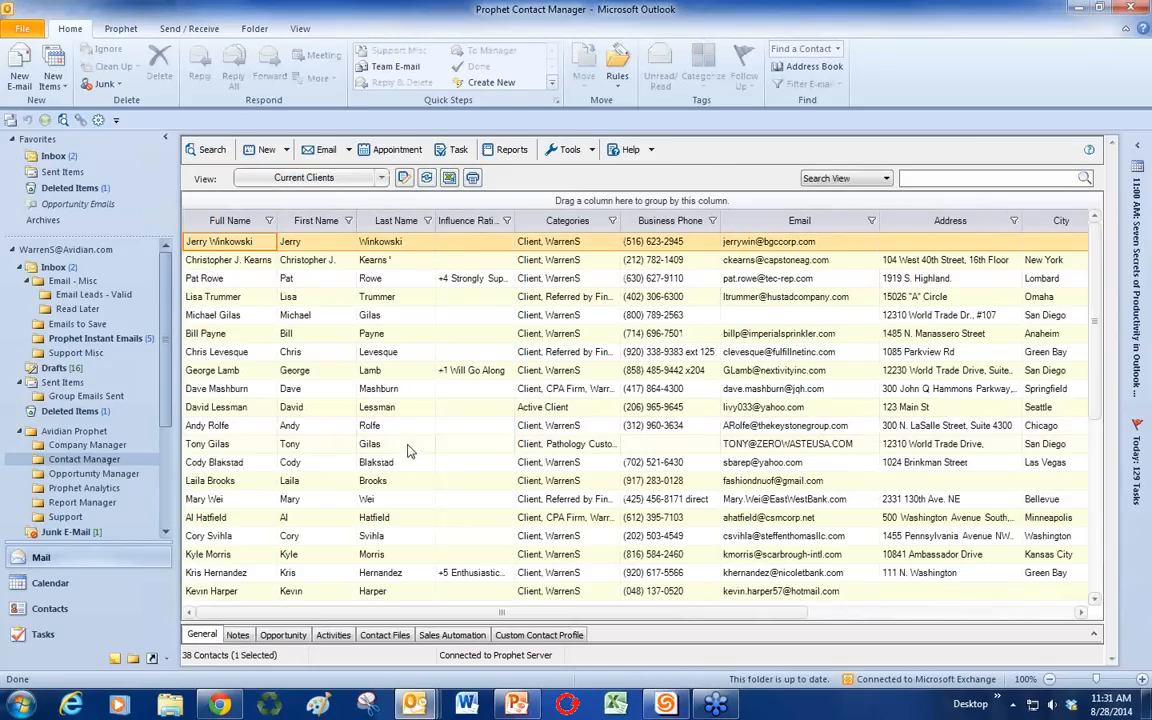
click(381, 177)
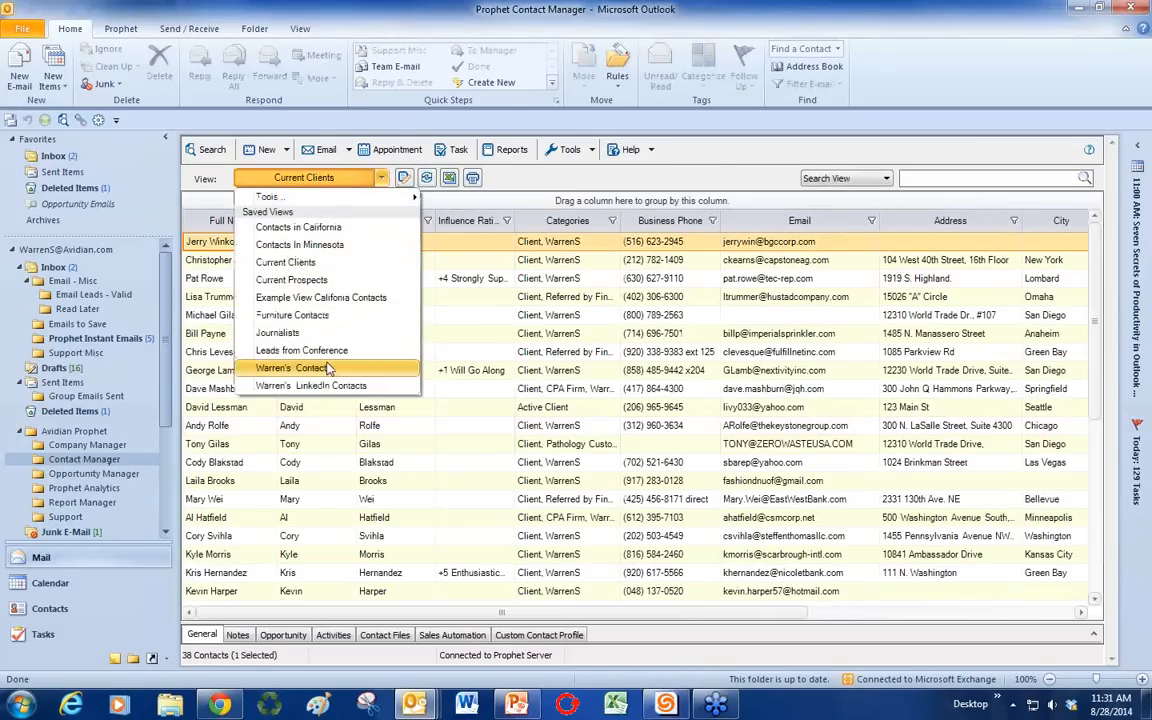
click(330, 366)
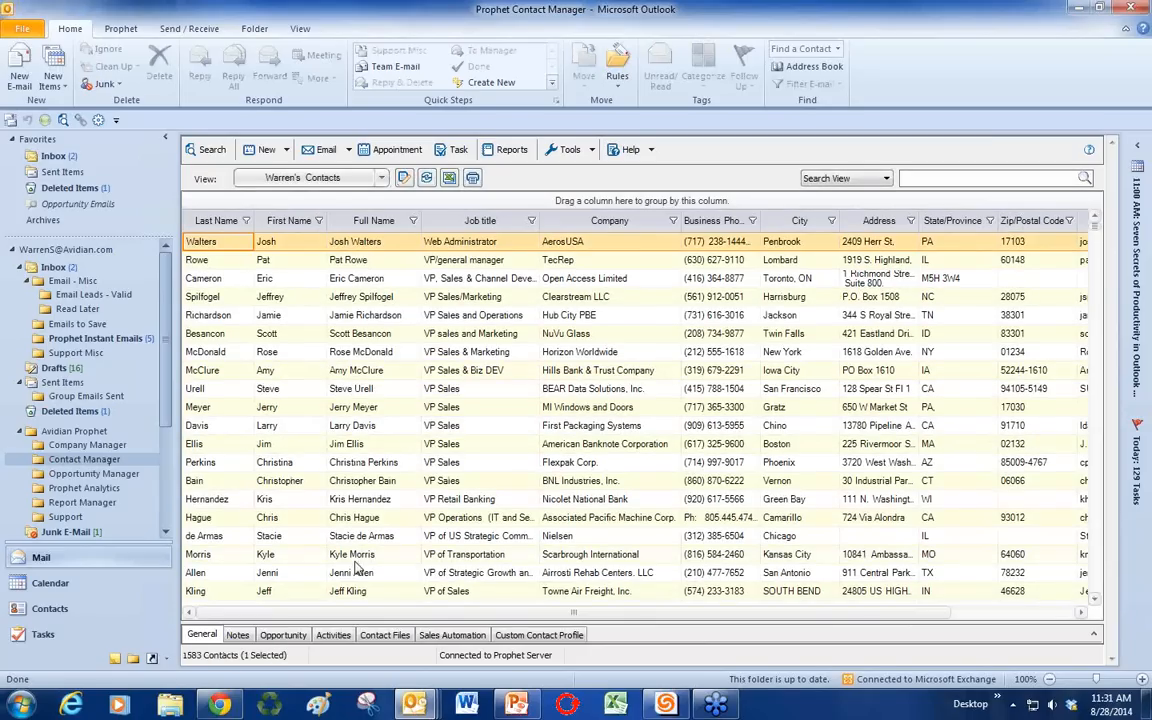
click(1093, 634)
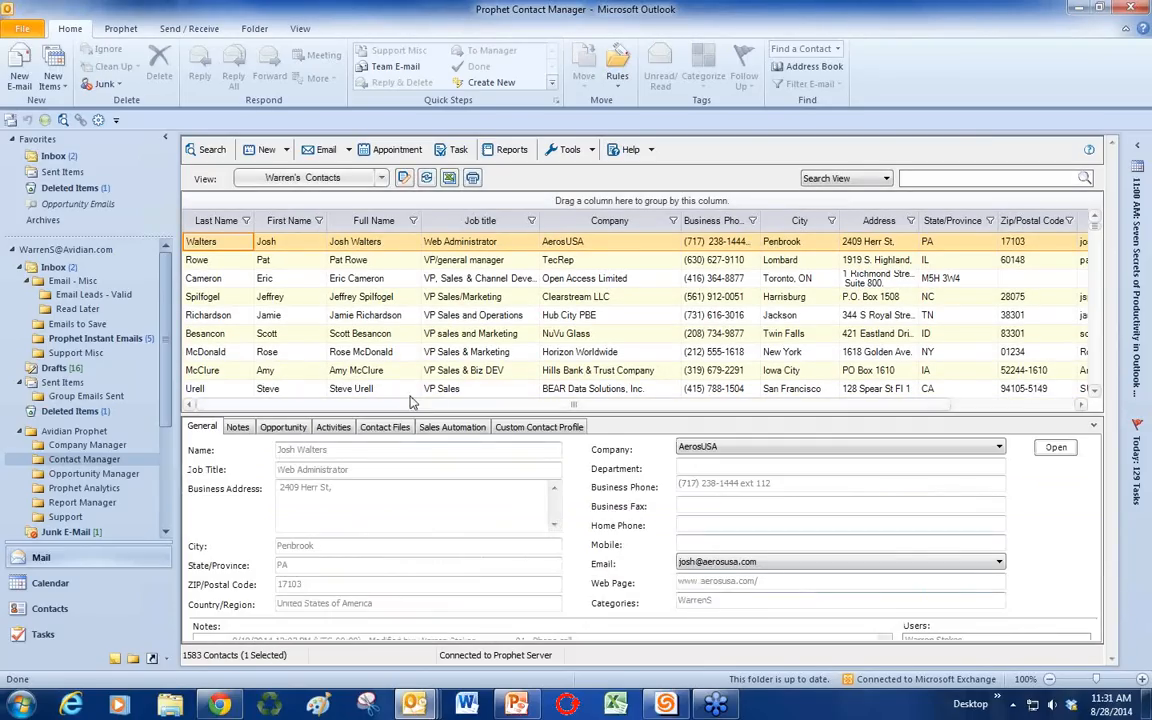
click(360, 352)
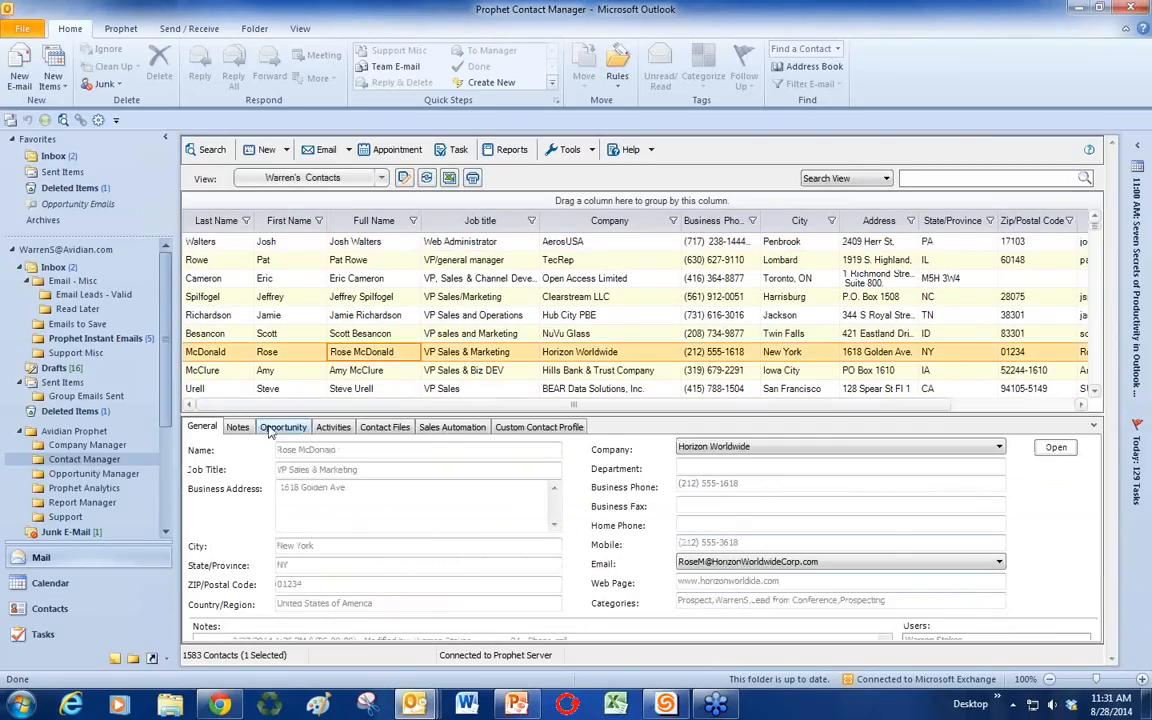
click(333, 427)
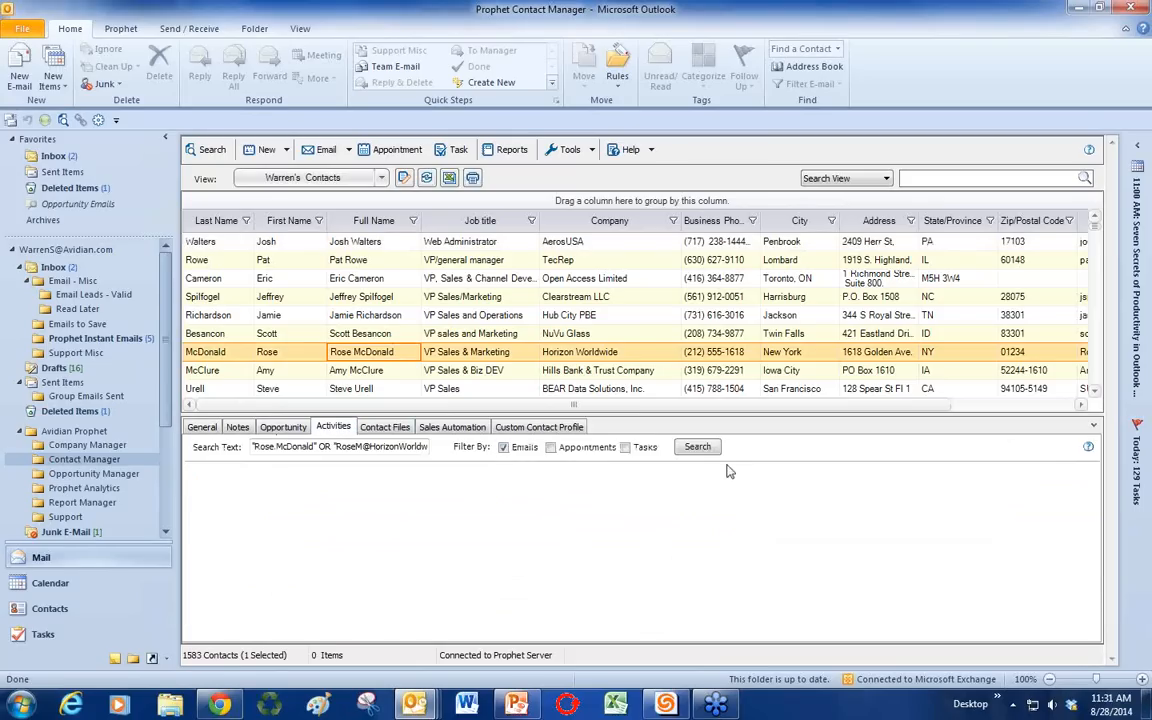
click(695, 448)
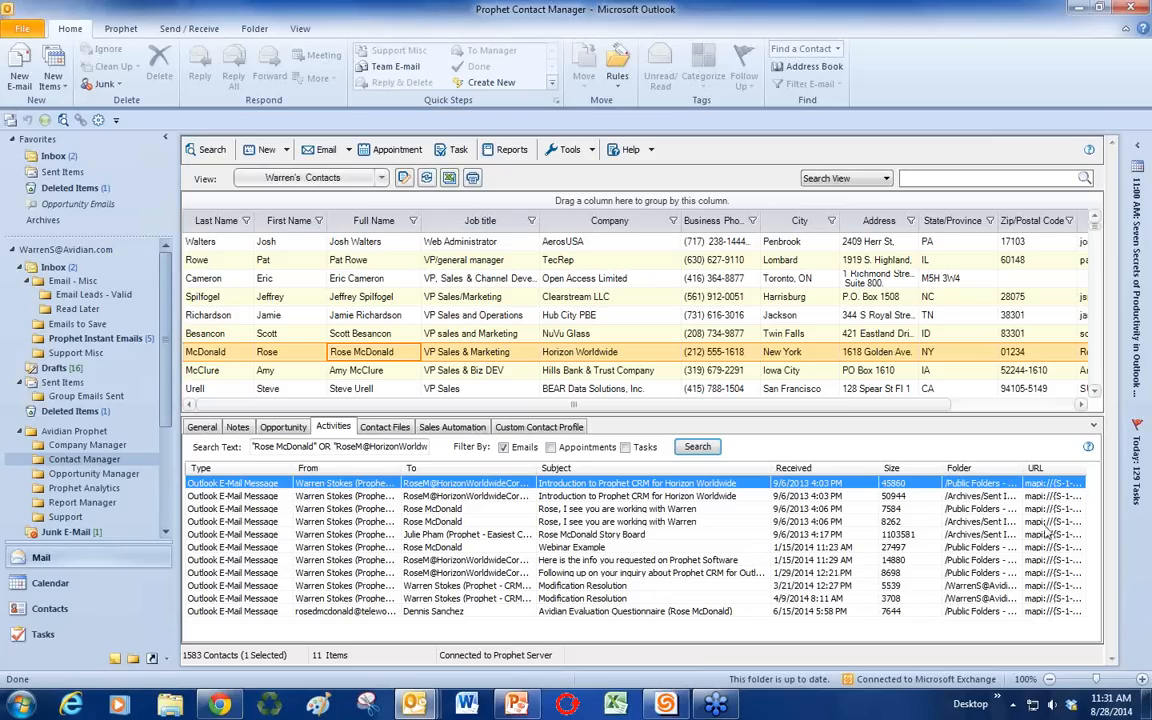
click(975, 495)
double_click(975, 495)
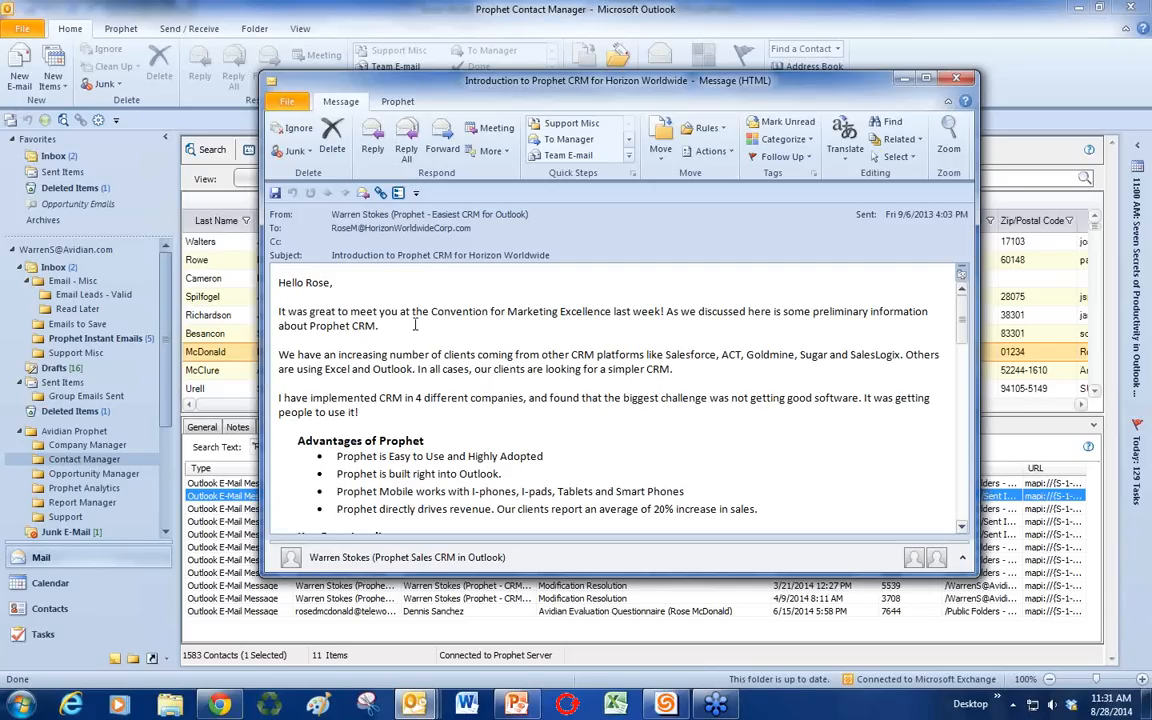
click(956, 78)
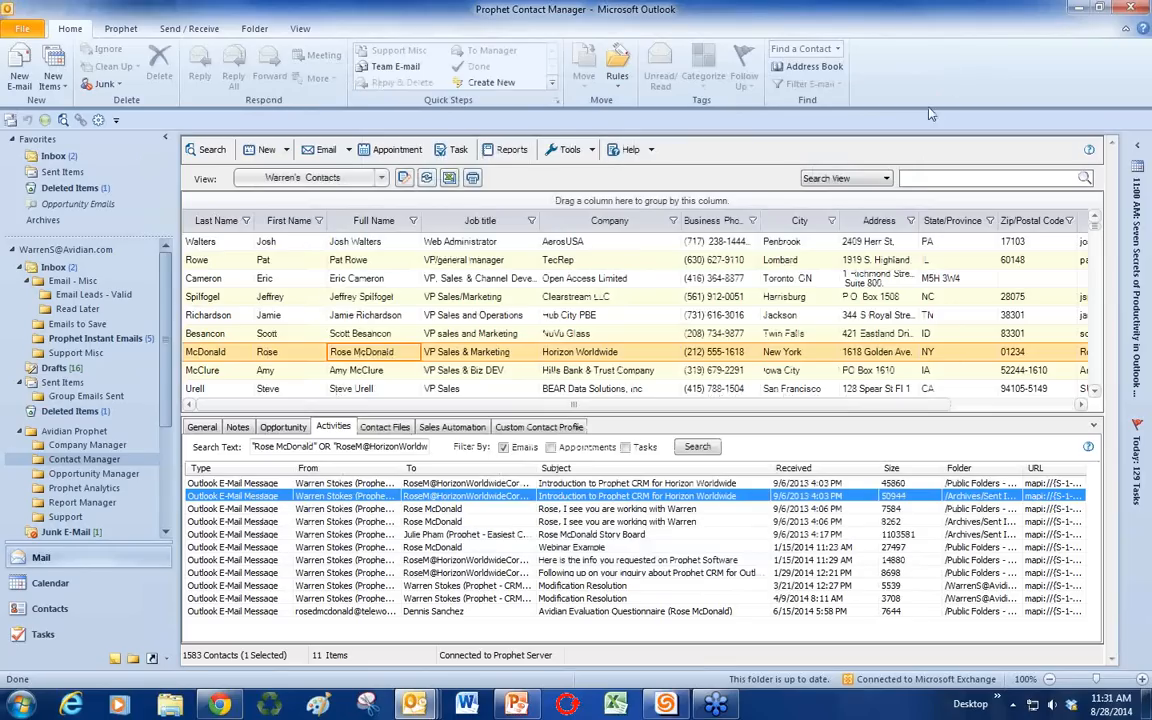
click(968, 512)
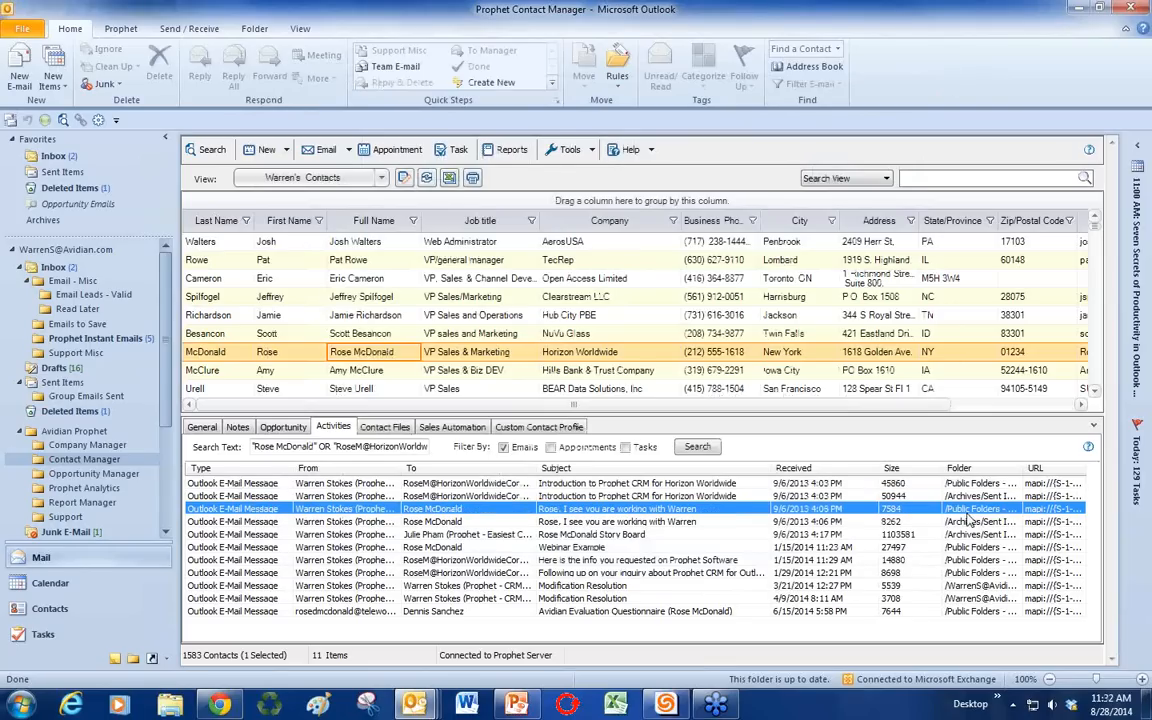
double_click(648, 512)
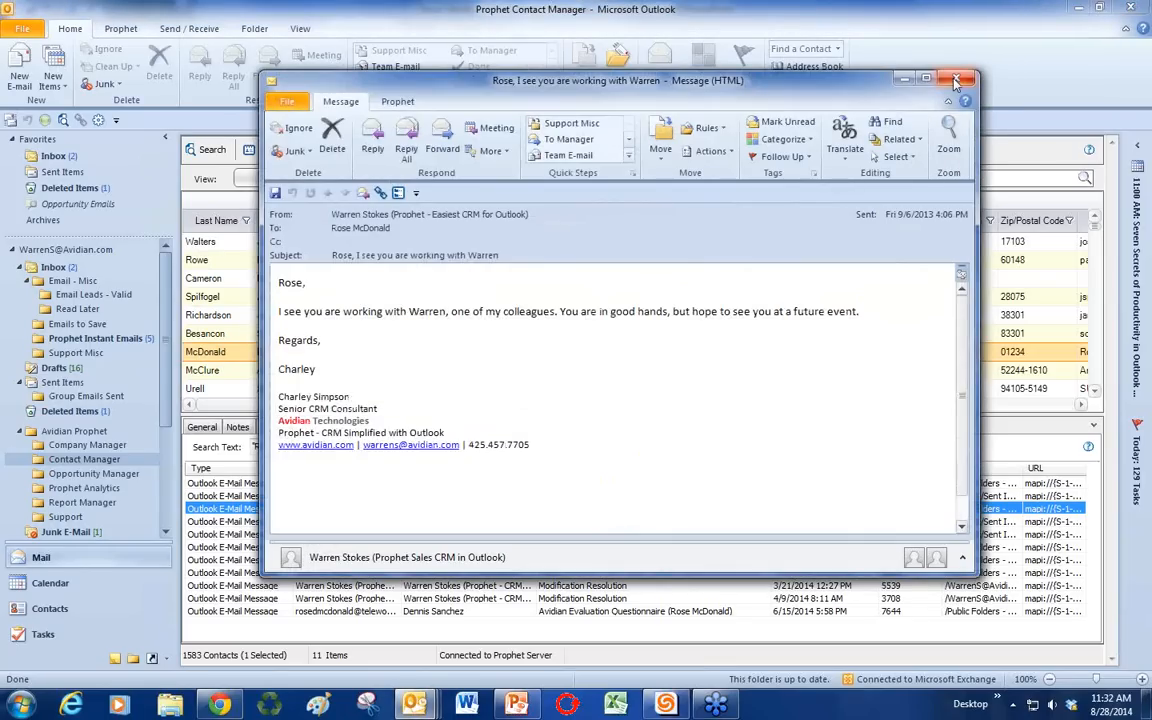
click(955, 80)
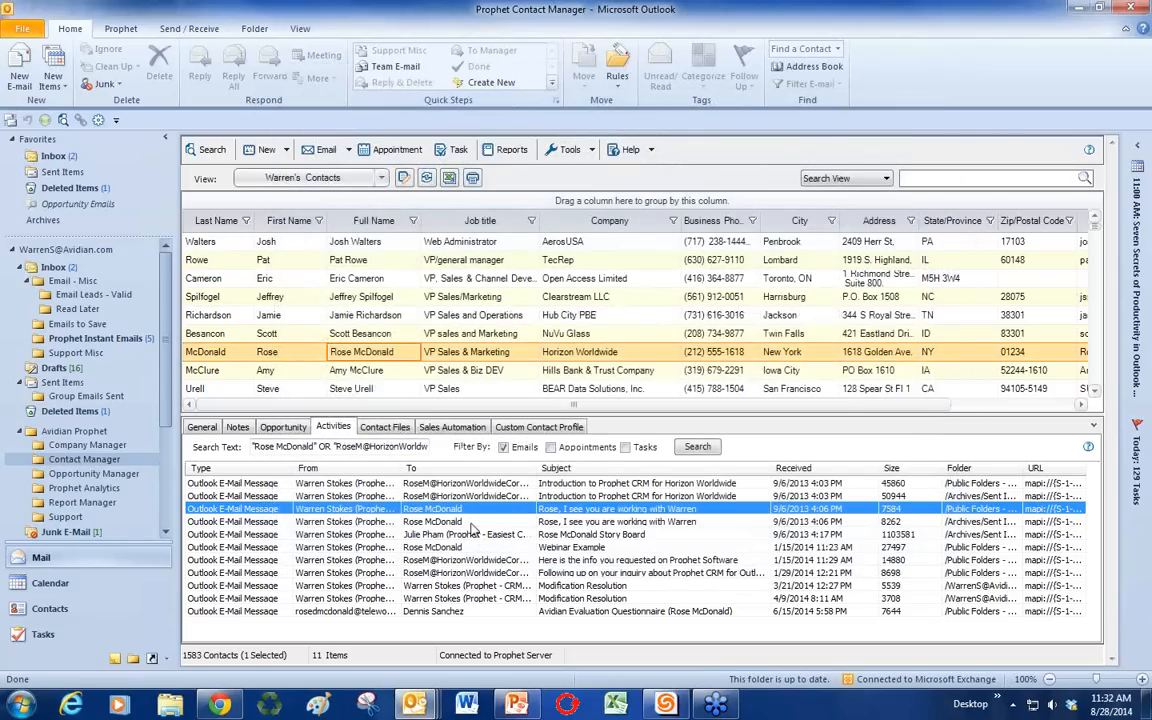
Step: Browse the contact's files, then mark all Sales Automation steps as to do
click(398, 428)
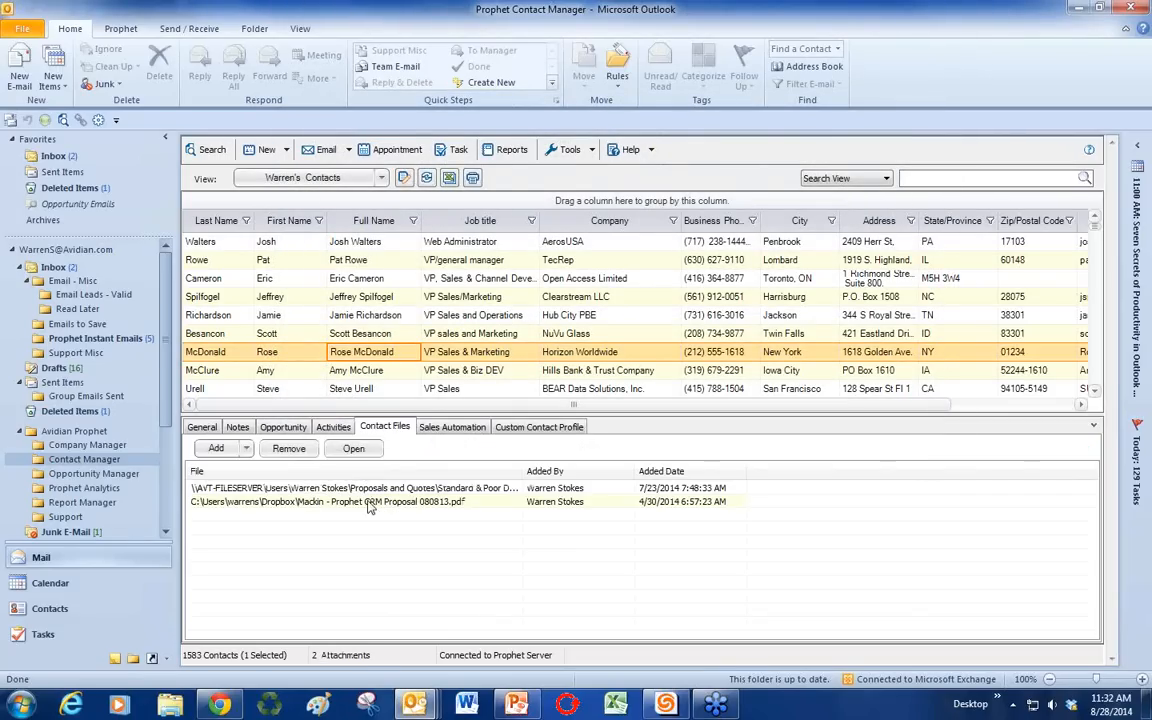
click(373, 501)
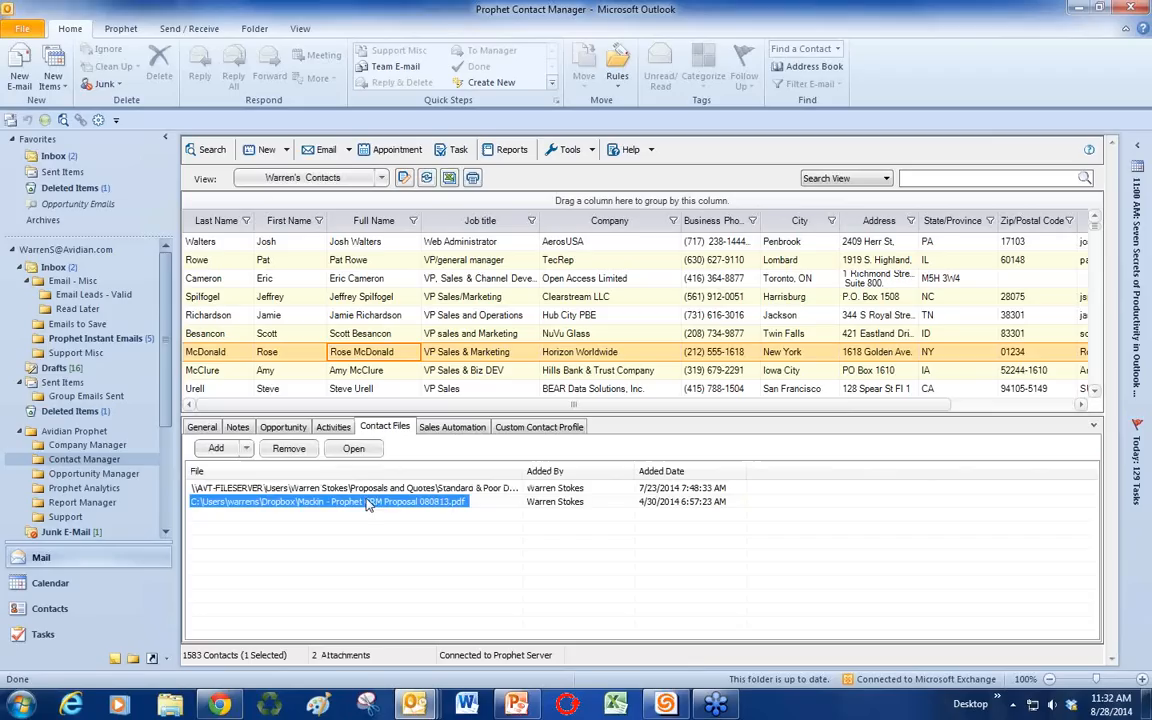
click(442, 431)
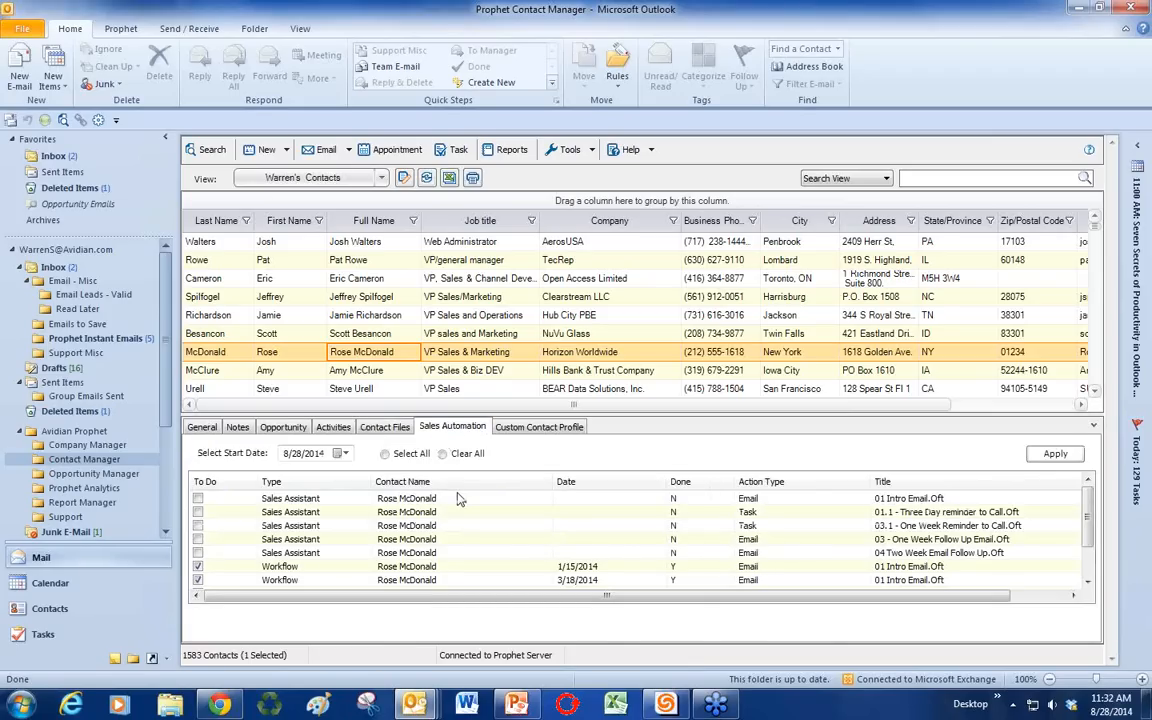
click(386, 455)
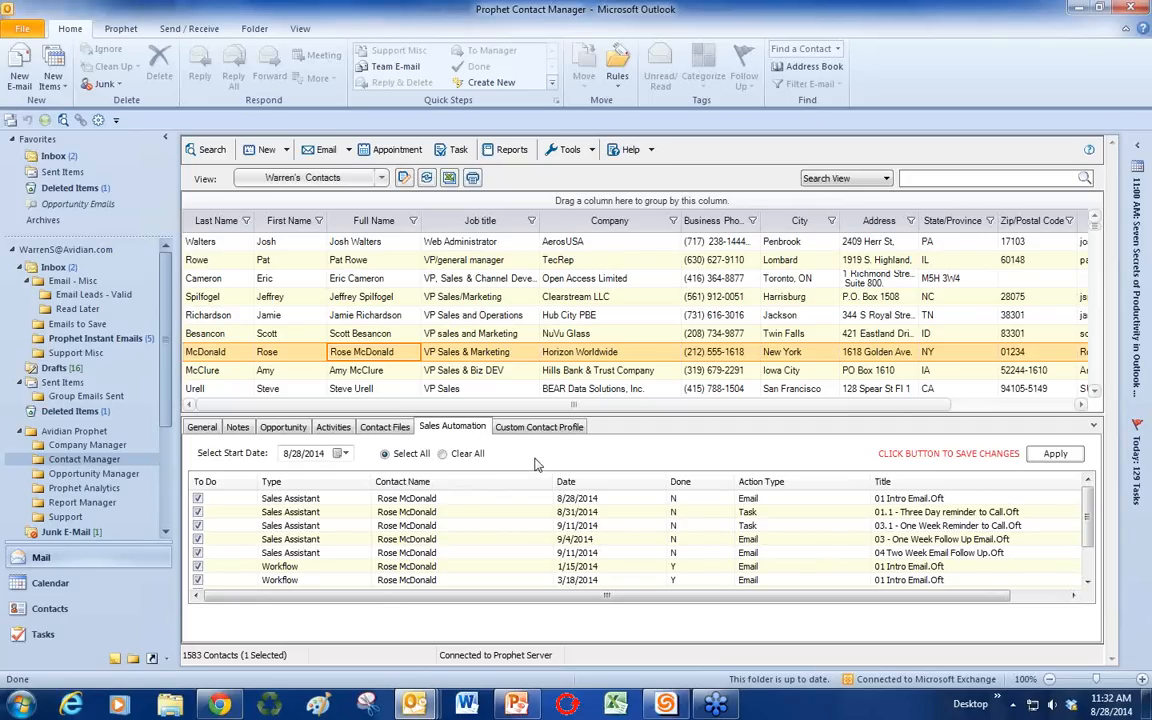
Step: Expand Public Folders > Favorites in the Folder List and open Sales Leads
click(134, 660)
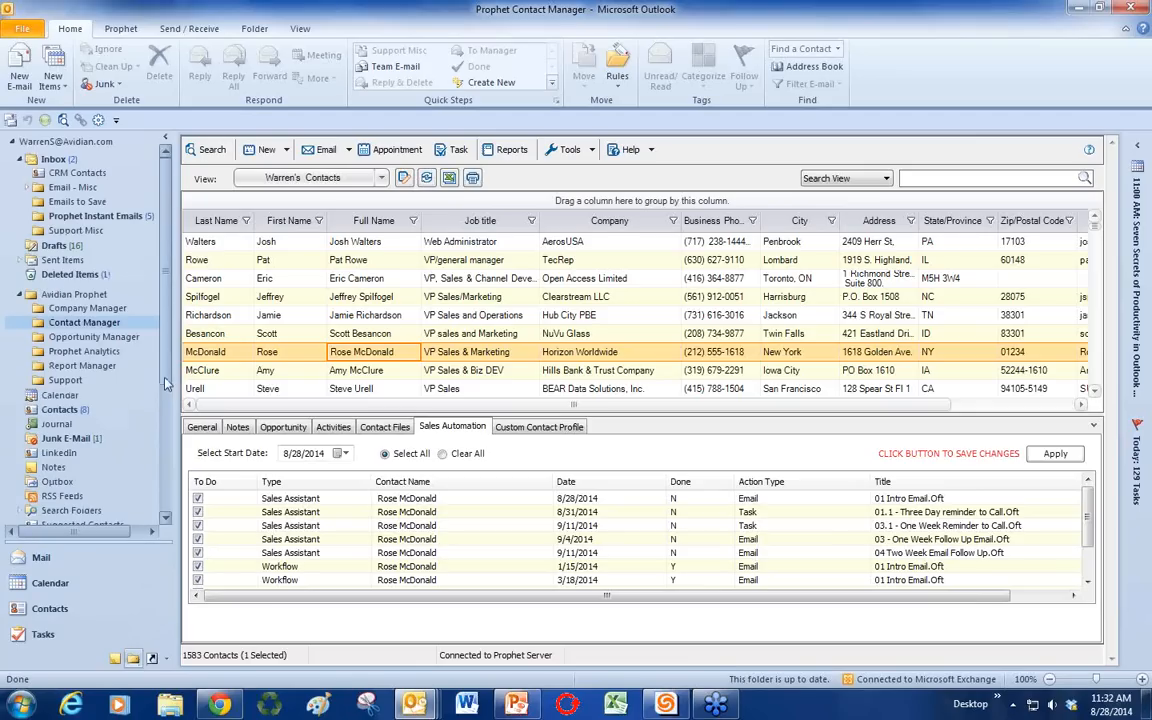
scroll(163, 430, down, 5)
scroll(163, 430, down, 3)
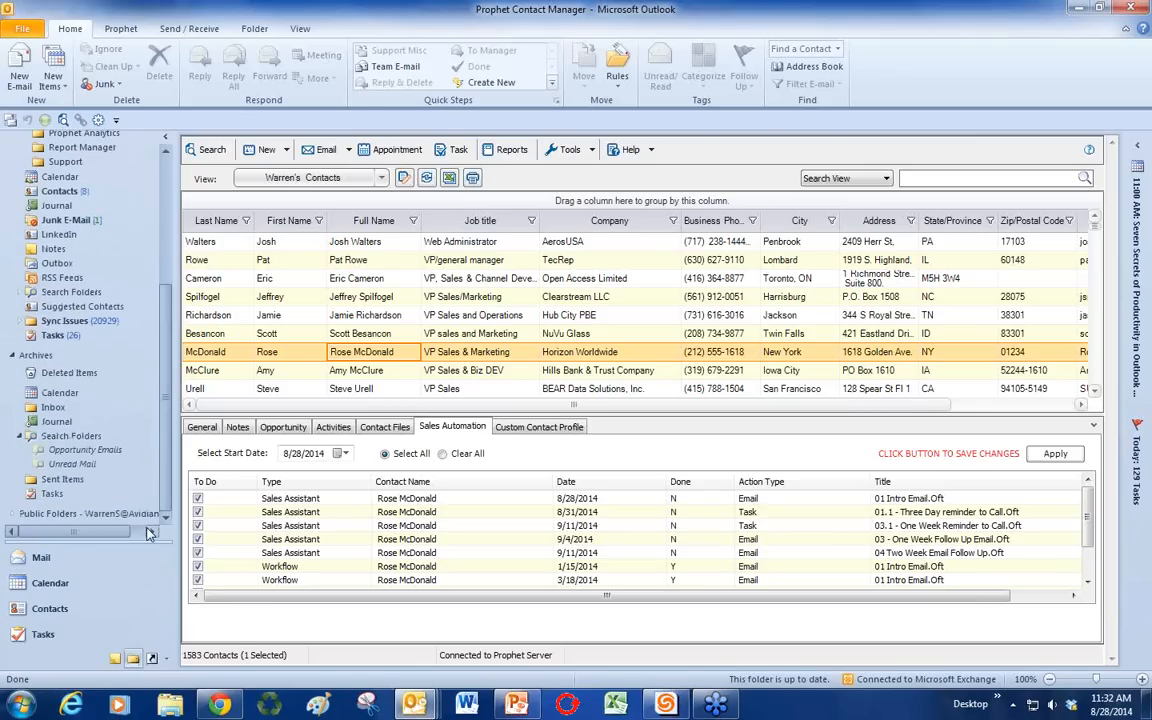
click(12, 513)
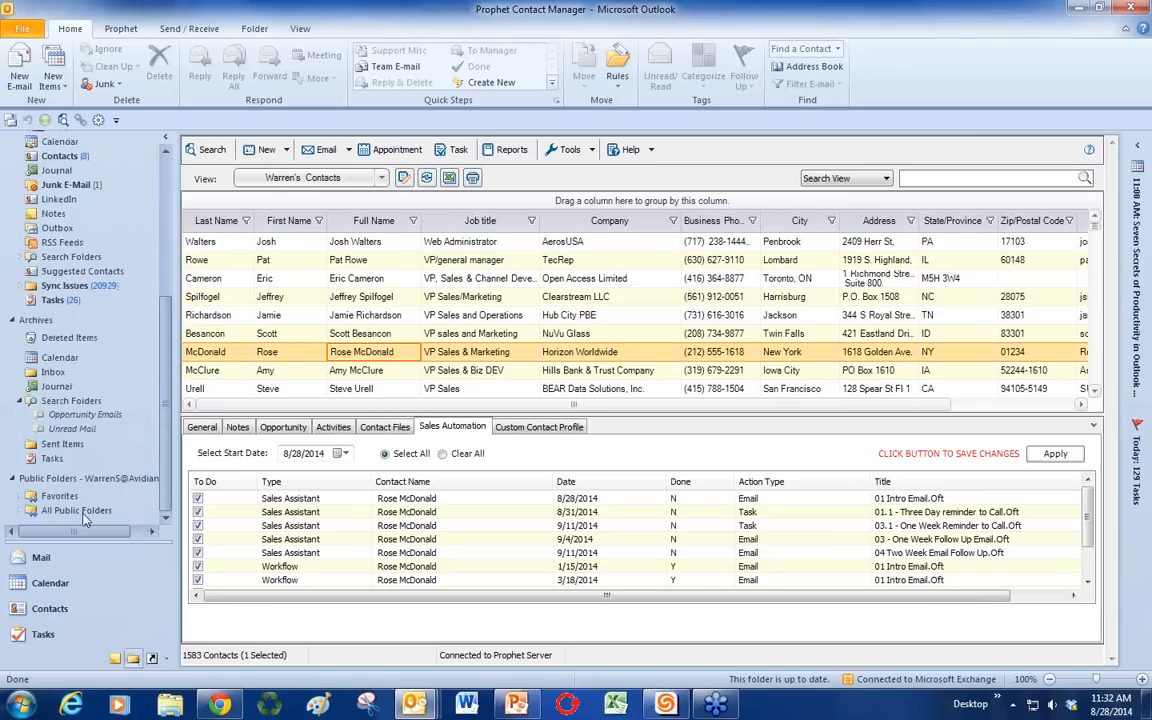
click(20, 510)
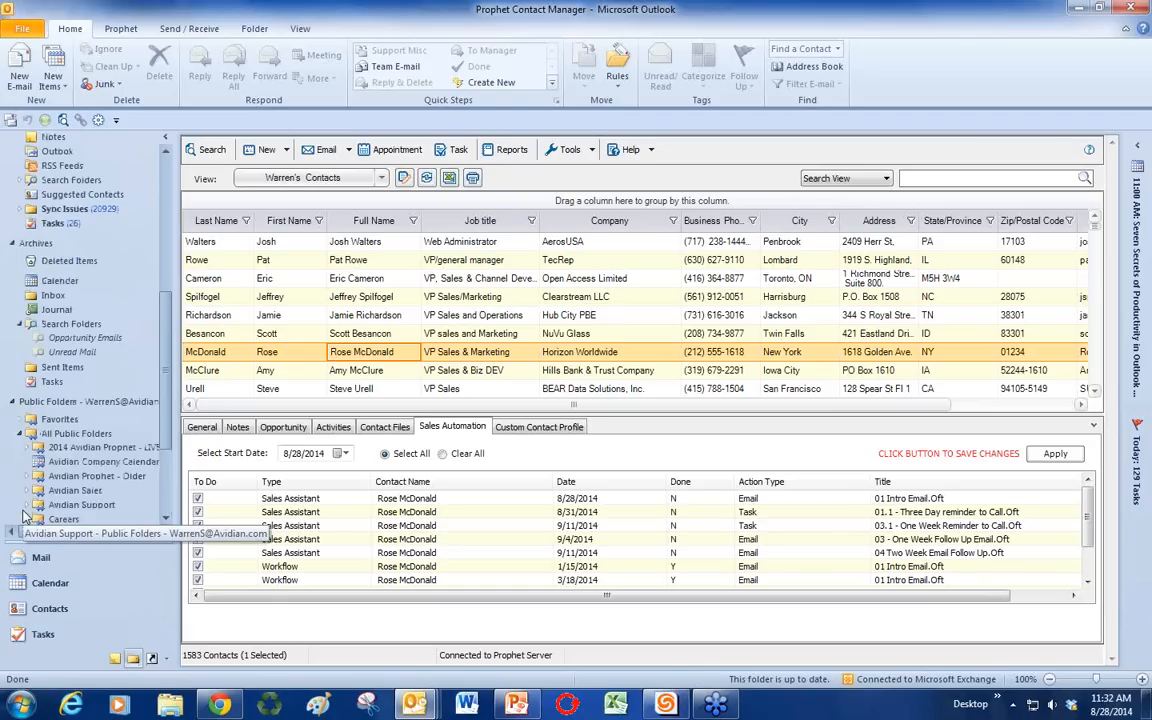
scroll(25, 516, down, 1)
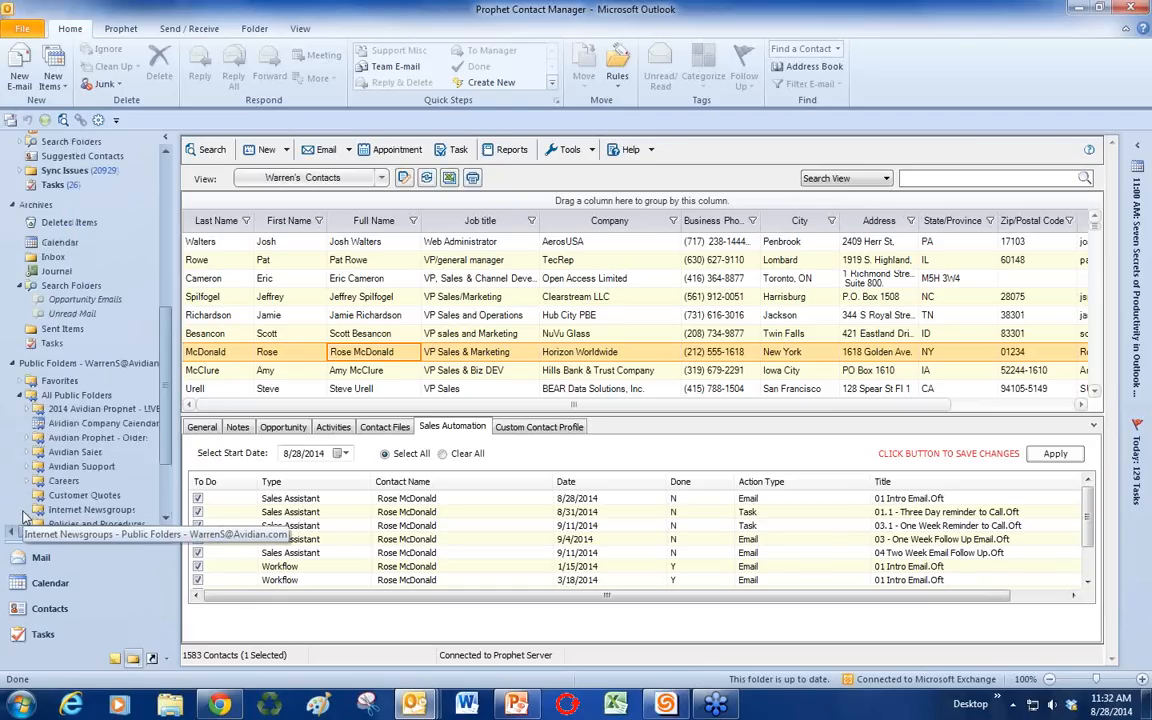
click(21, 382)
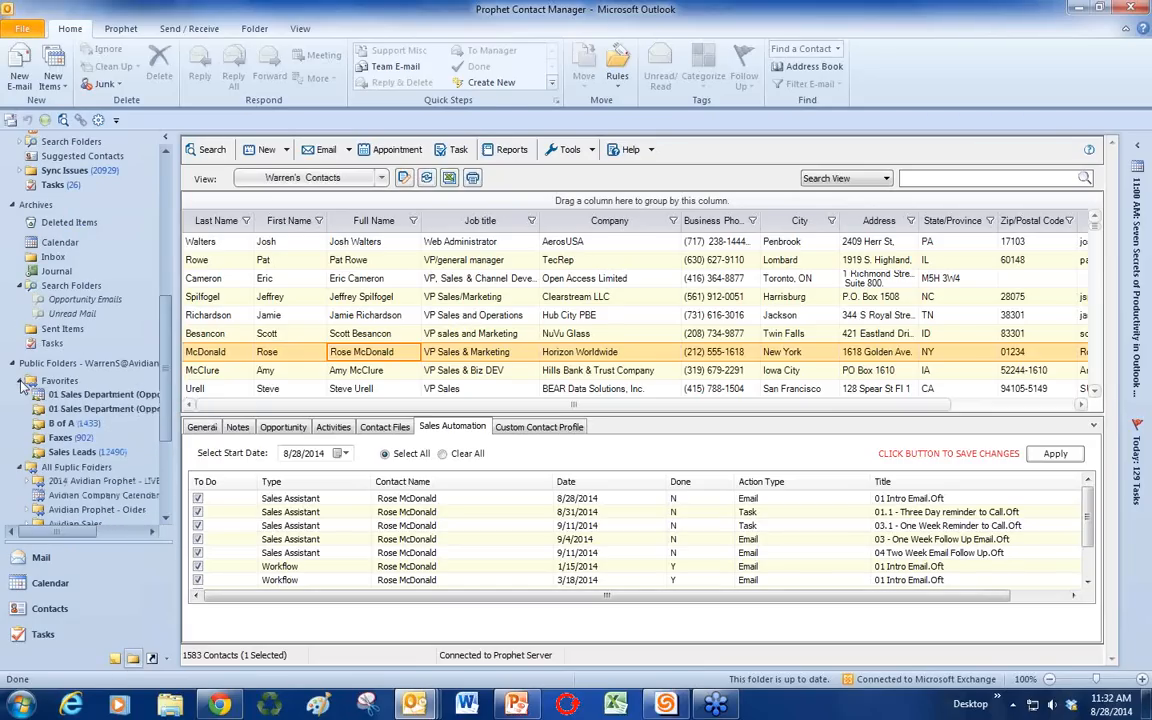
click(99, 455)
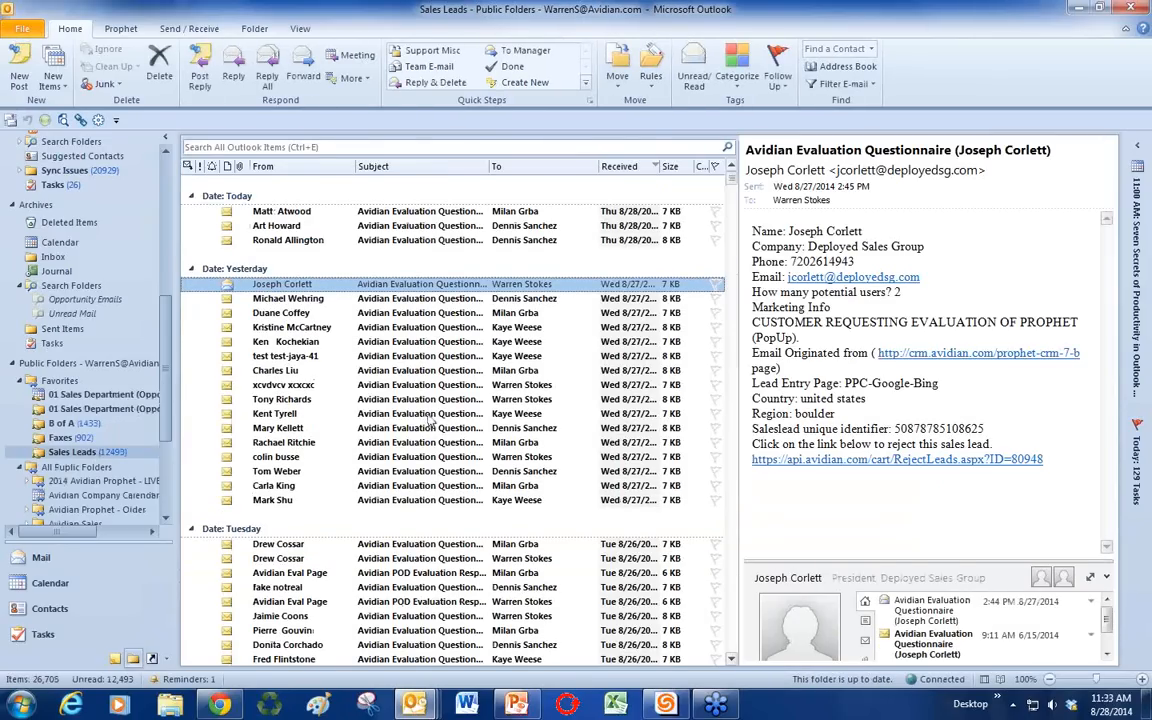
Step: Open a new post in Sales Leads and close it empty
click(21, 70)
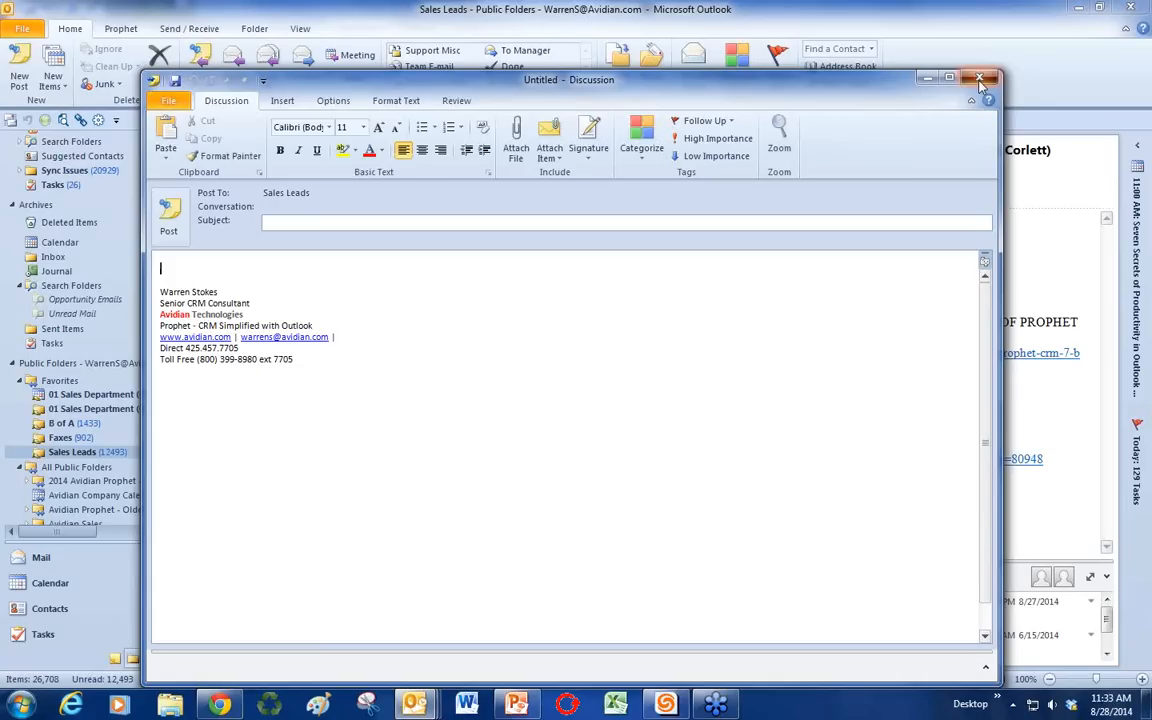
click(980, 80)
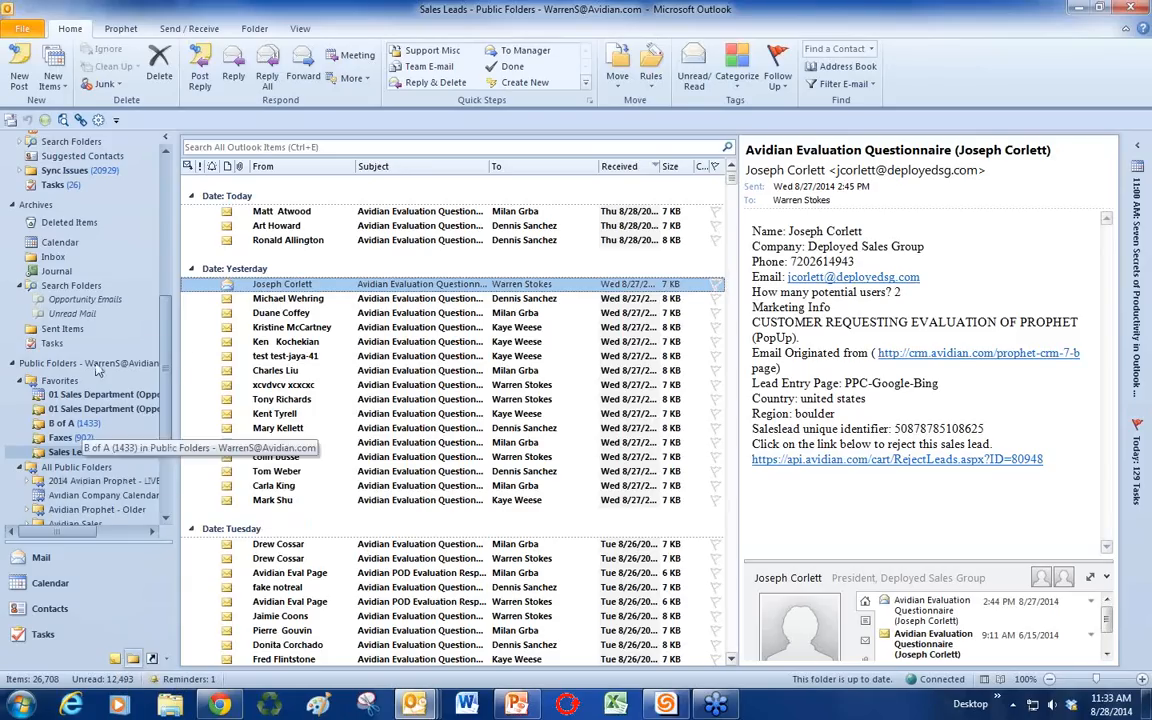
drag(166, 320, 144, 142)
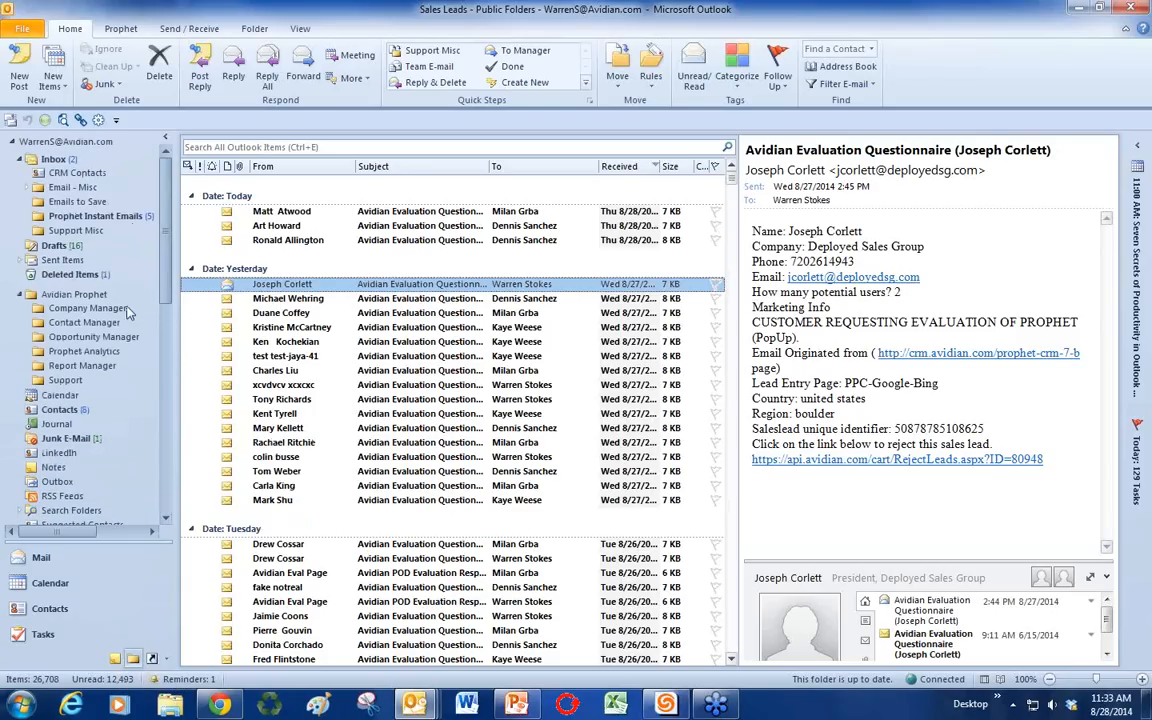
Step: Select the Horizon Worldwide contact in Contact Manager and create a New Opportunity with Contact
click(92, 323)
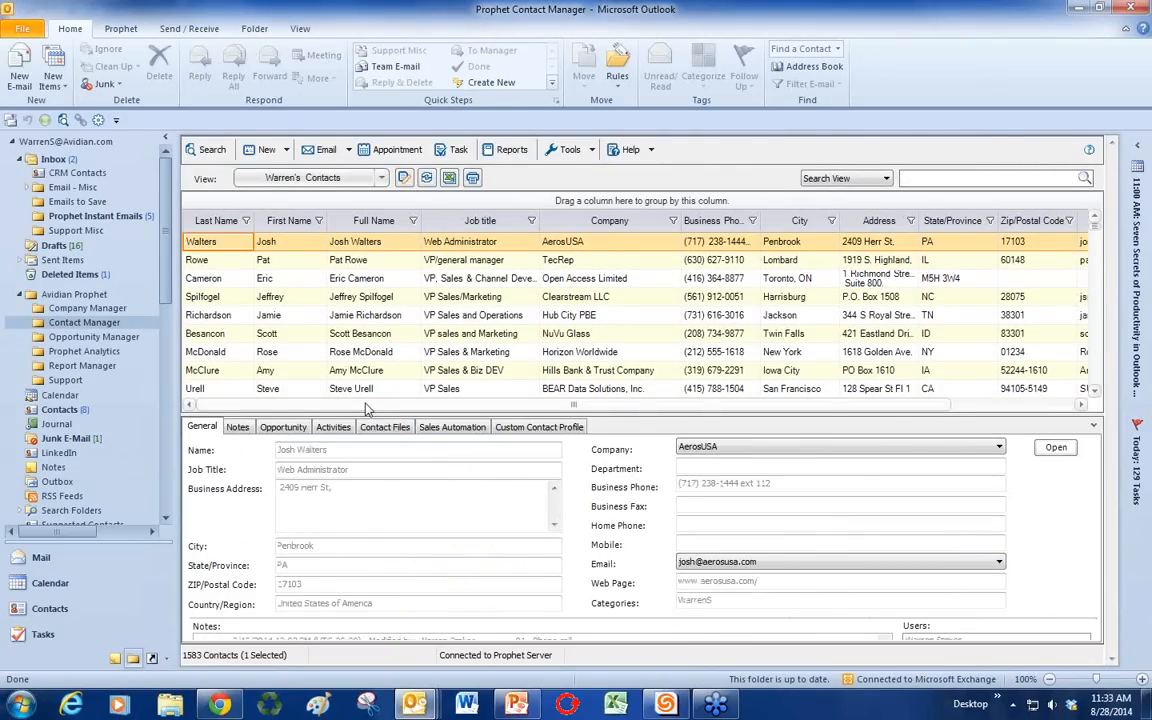
click(341, 353)
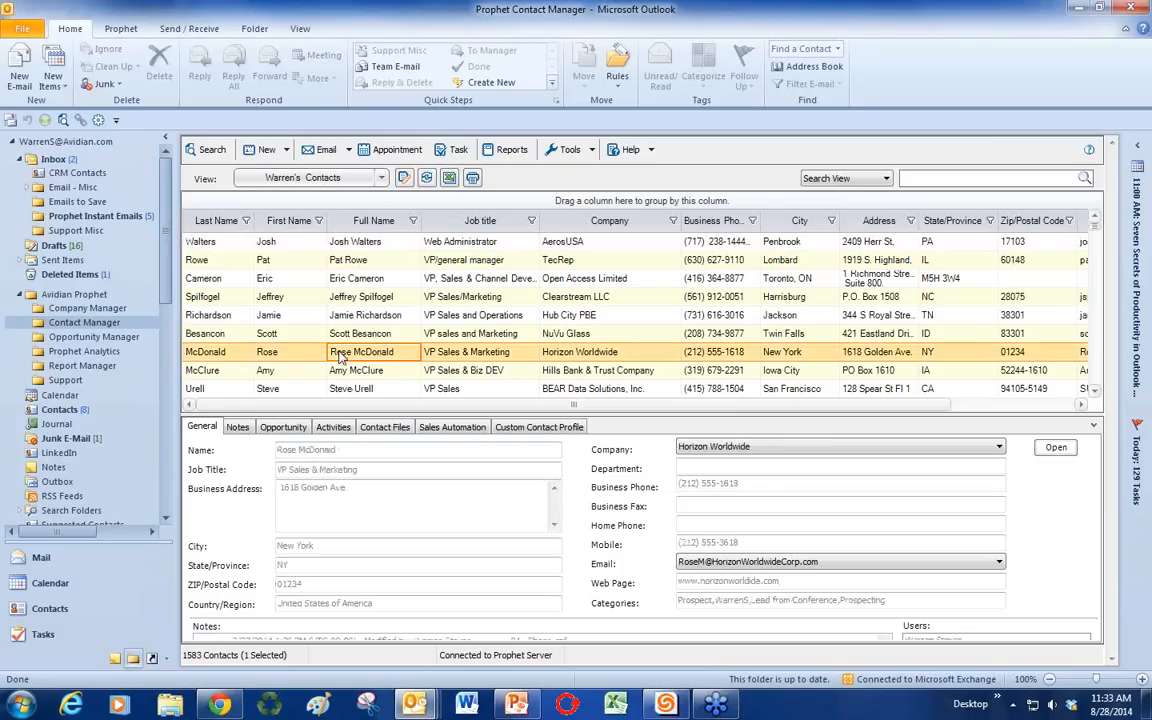
click(286, 153)
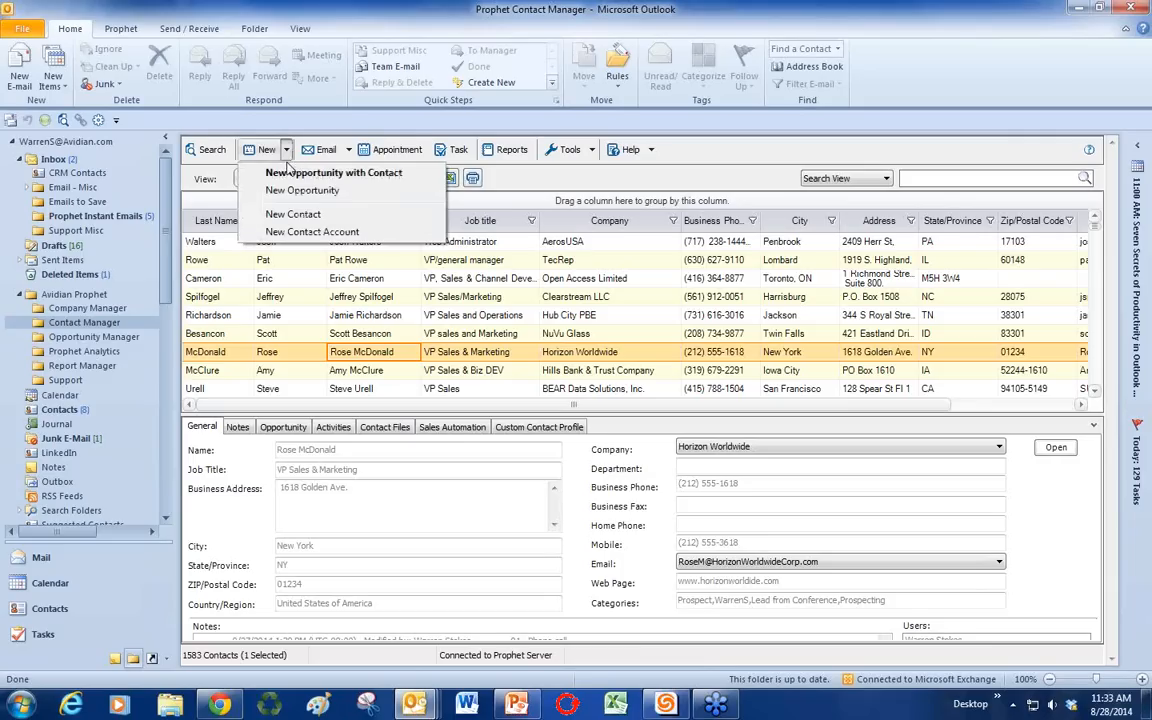
click(289, 176)
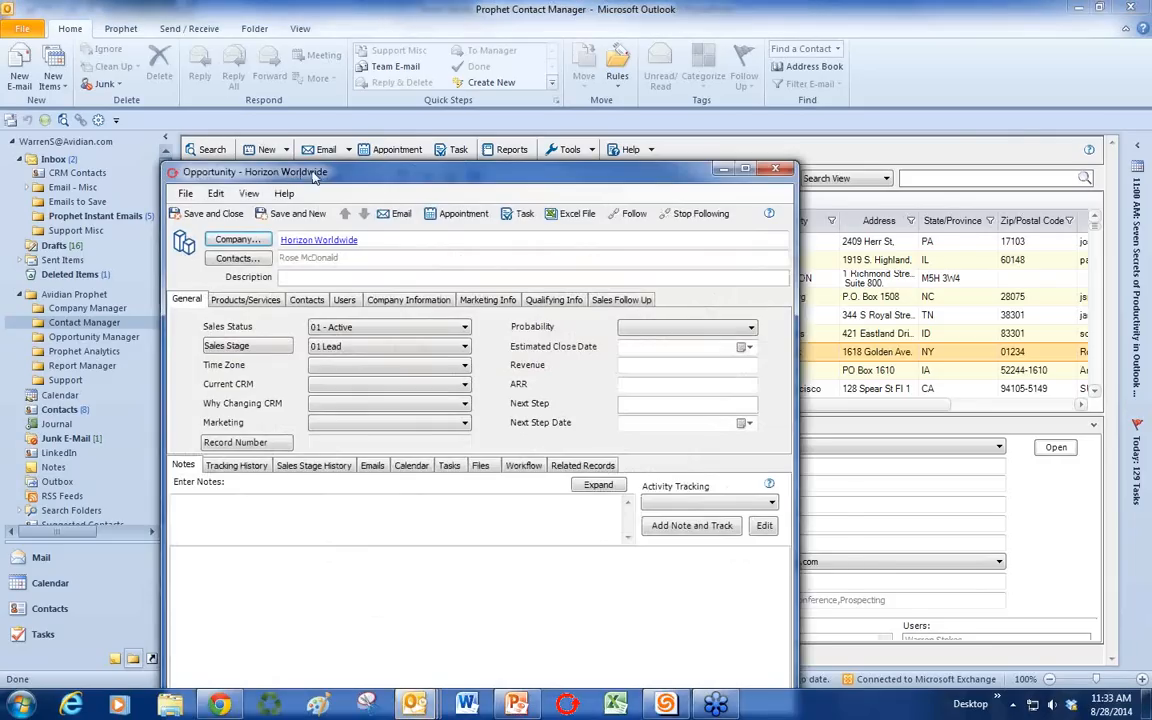
drag(313, 175, 353, 115)
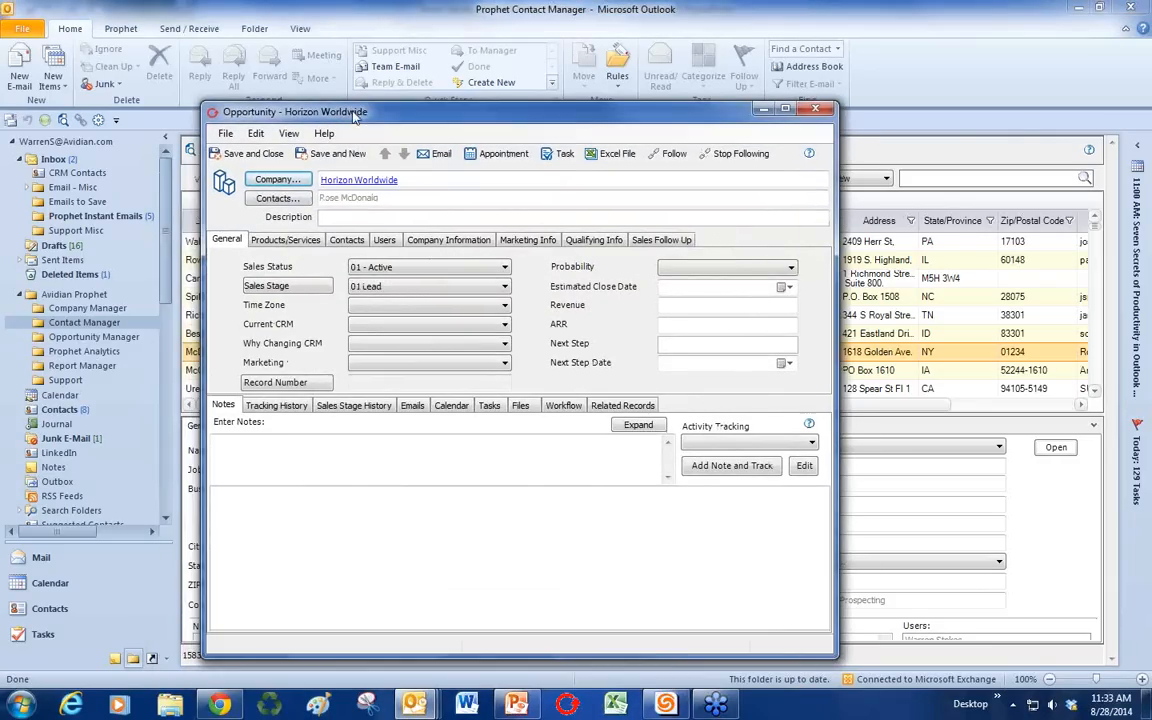
Step: Check the opportunity's linked contacts and set its sales status to 01 - Active
click(366, 221)
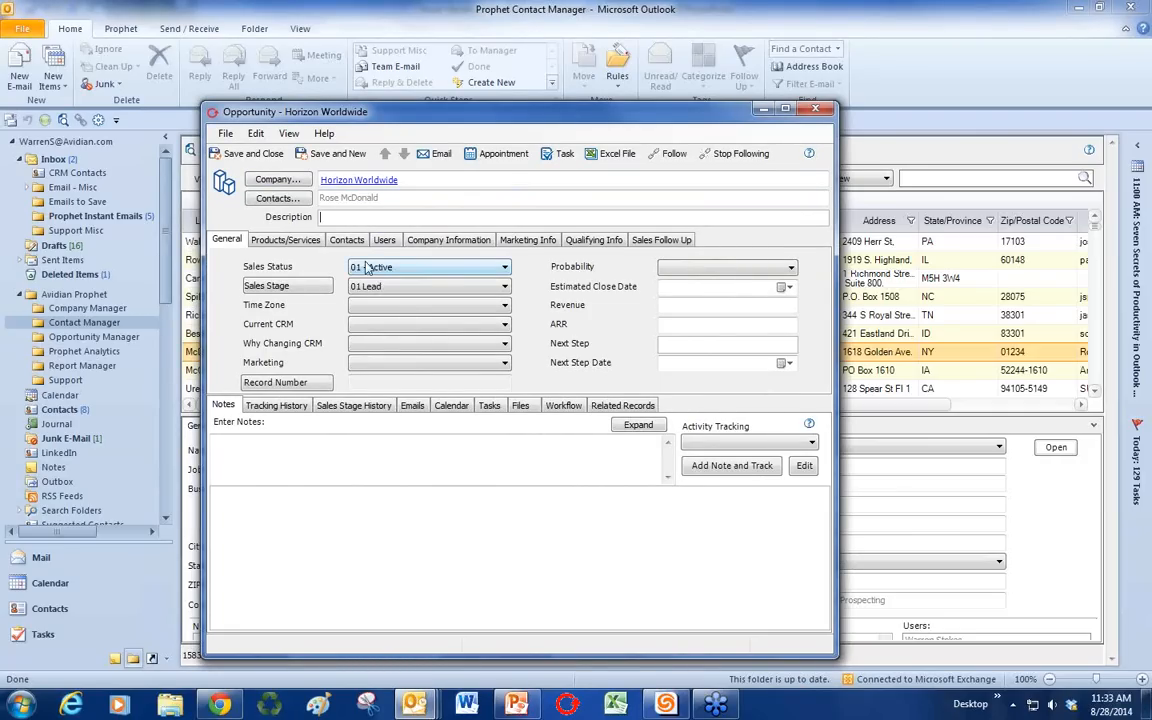
click(346, 240)
click(343, 302)
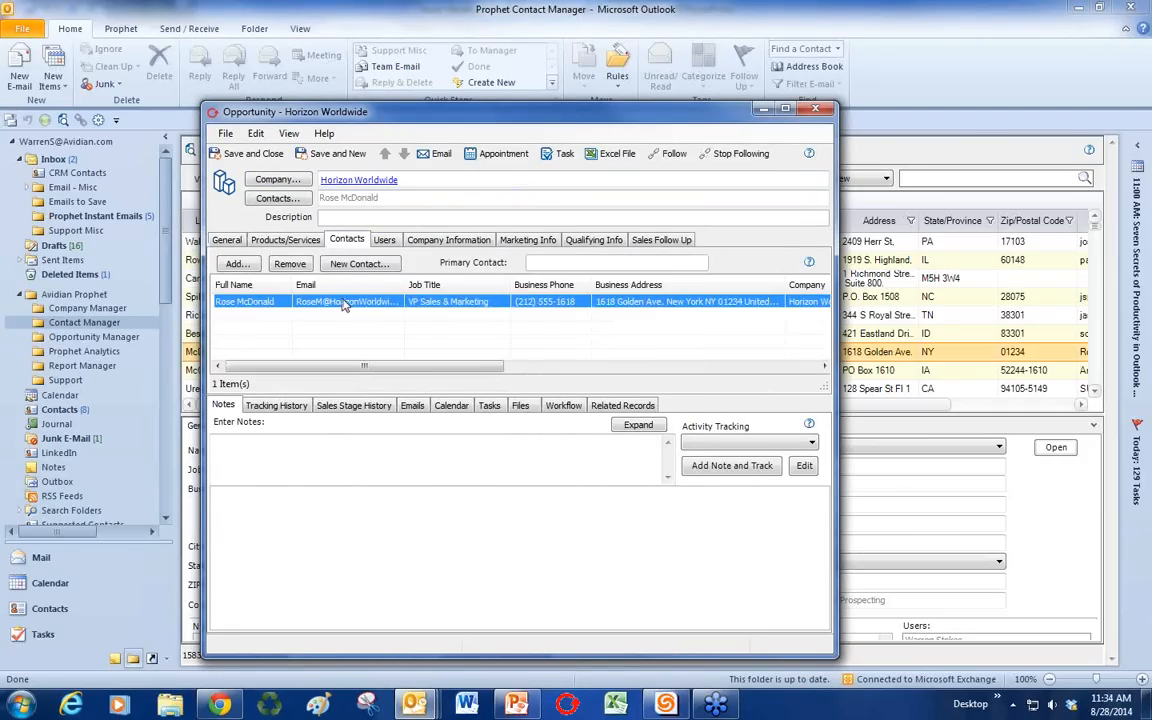
click(227, 240)
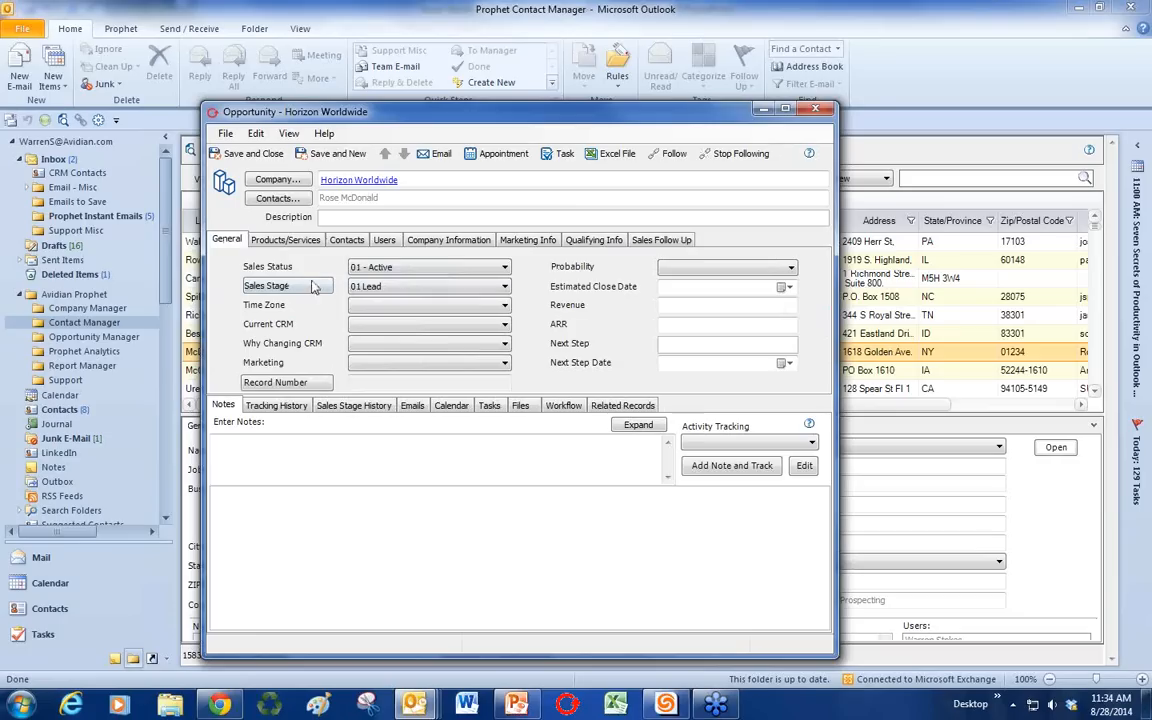
click(389, 270)
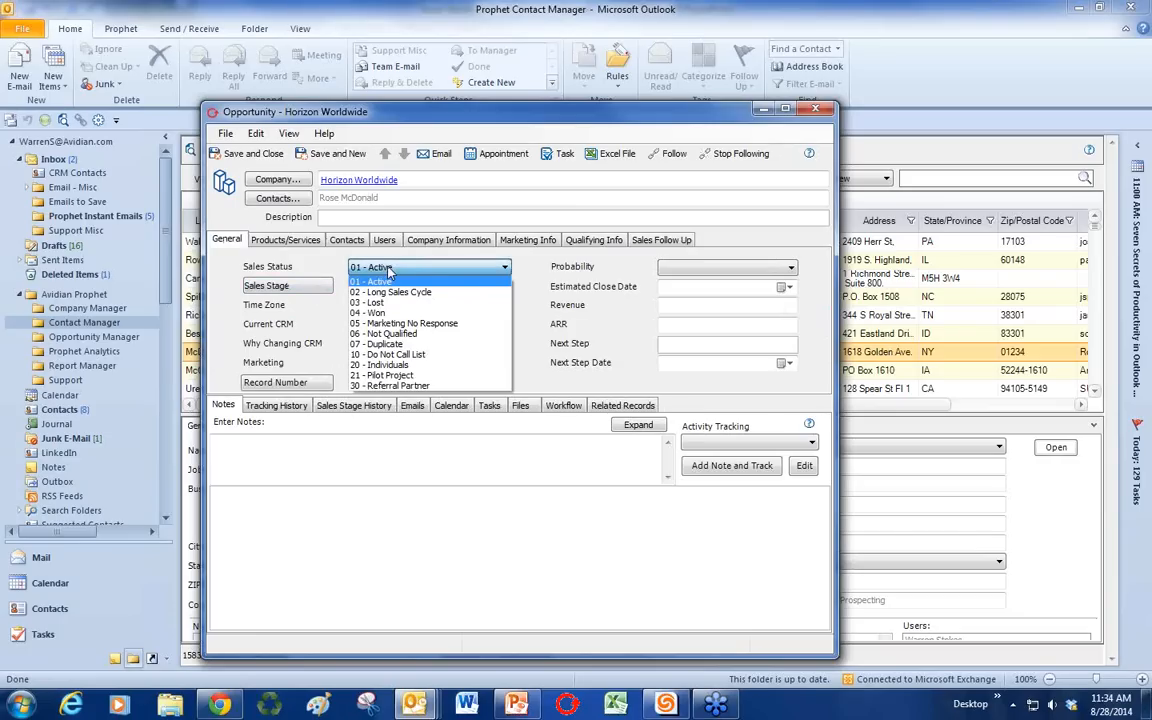
click(385, 281)
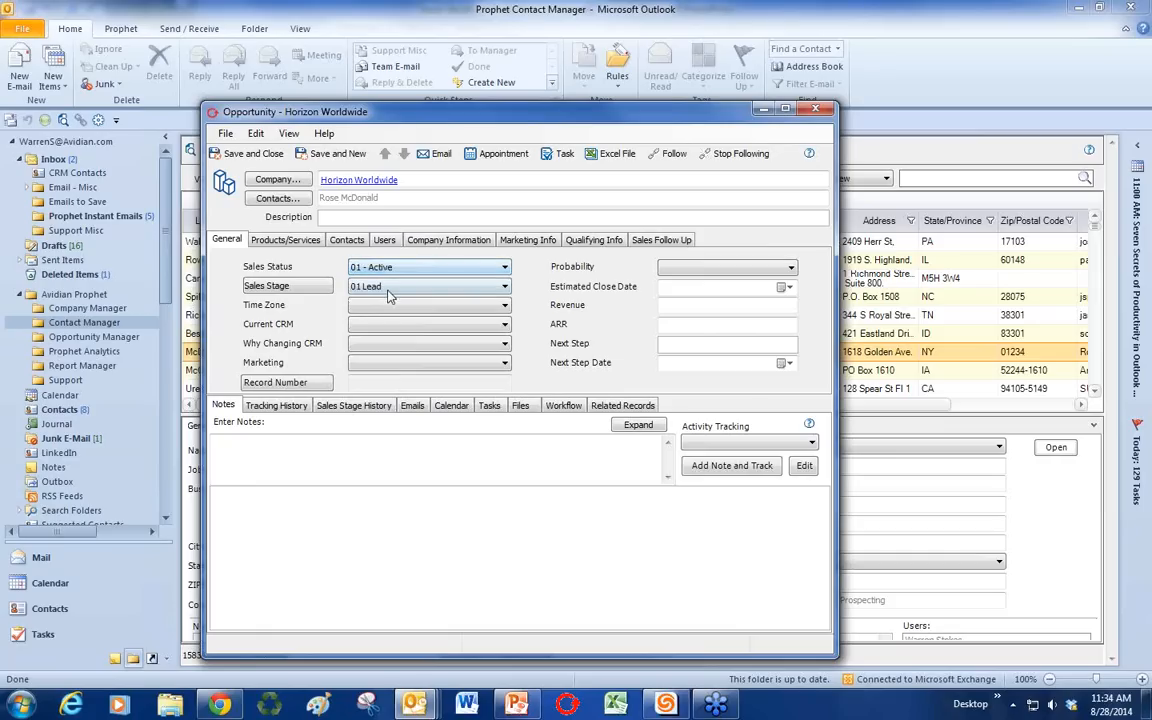
Step: Set stage 04 Product Demo, 30% probability, close 9/19/2014, revenue 15,000, description '20 CRM USers'
click(389, 289)
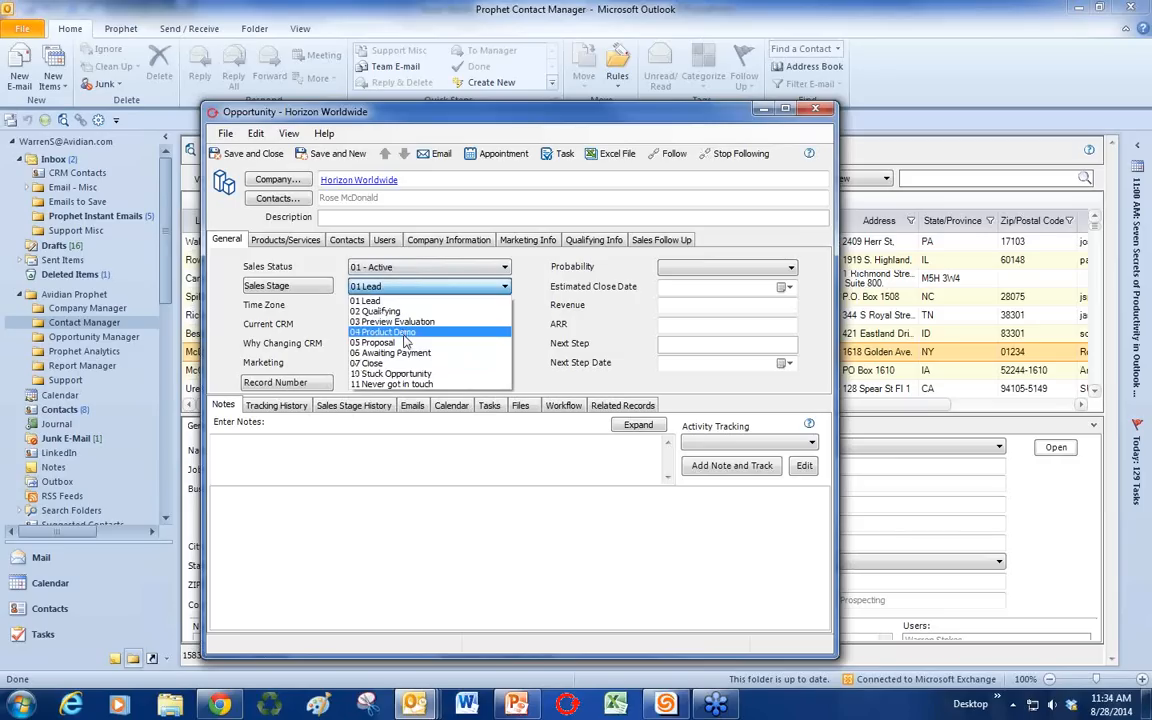
click(404, 334)
click(700, 267)
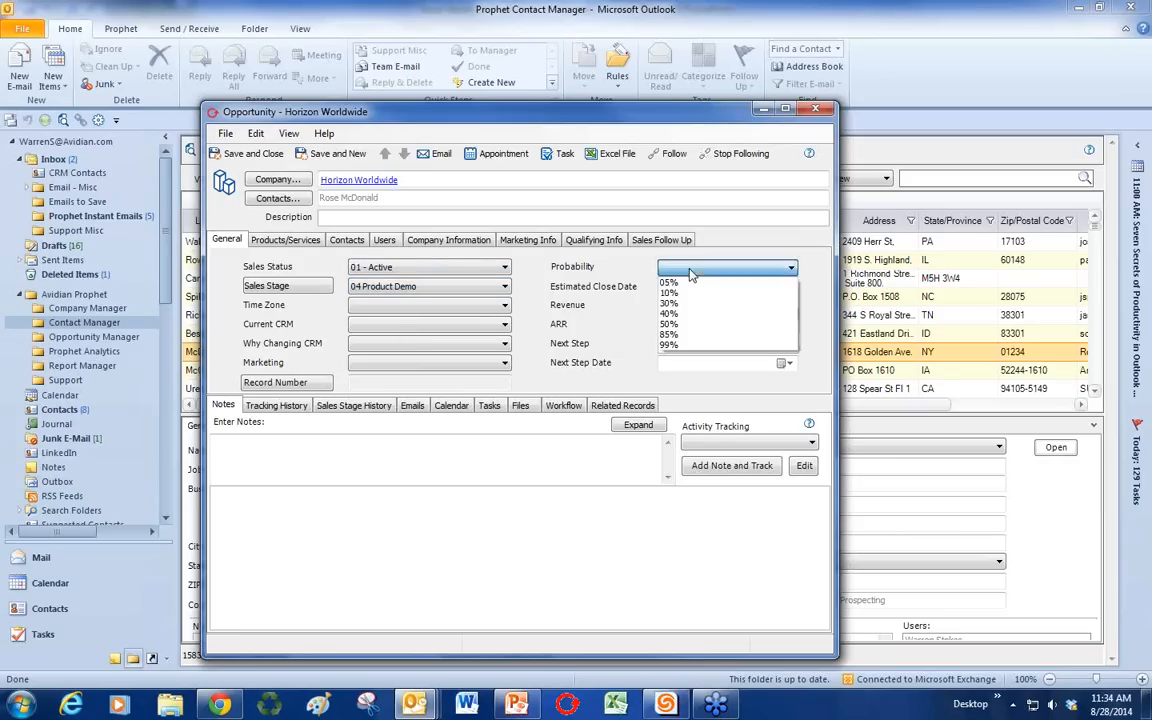
click(686, 304)
click(787, 287)
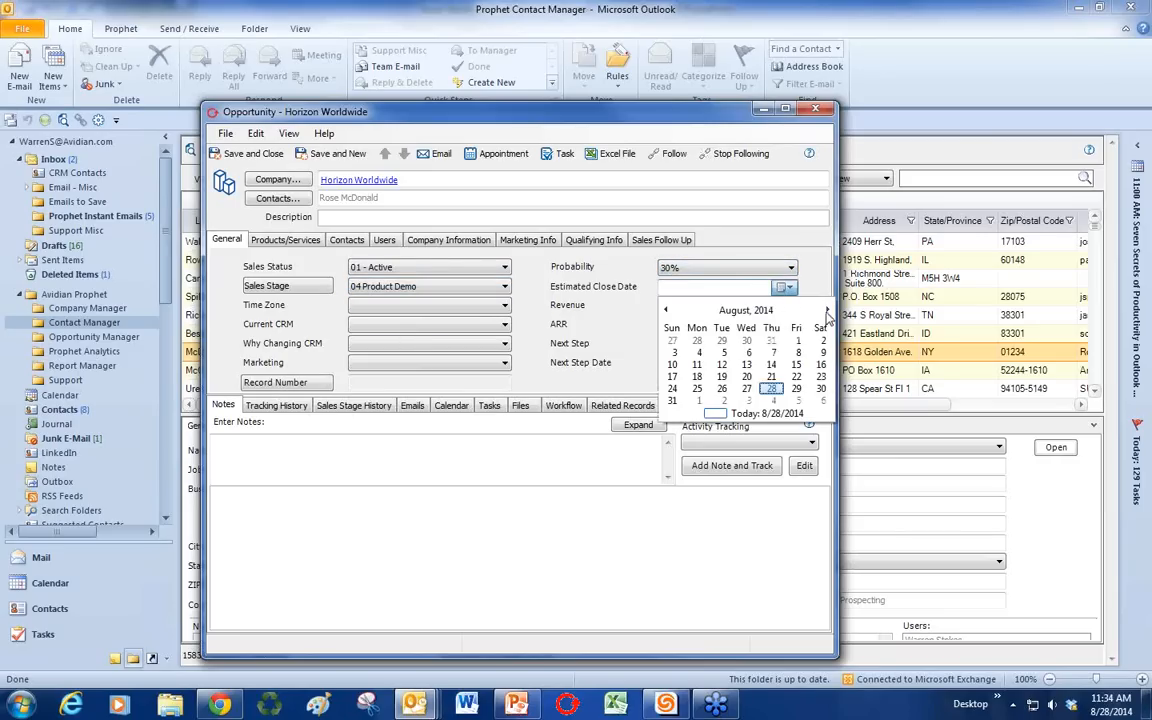
click(797, 365)
click(744, 309)
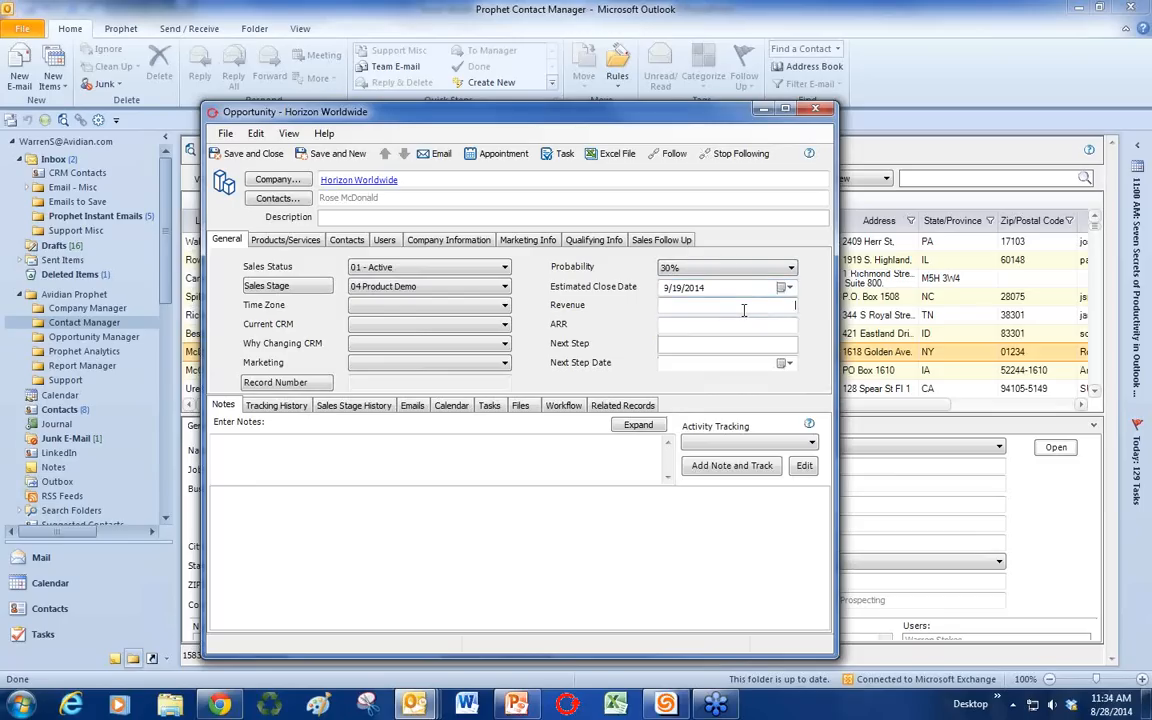
text(15,000.0)
text(20 CRM US)
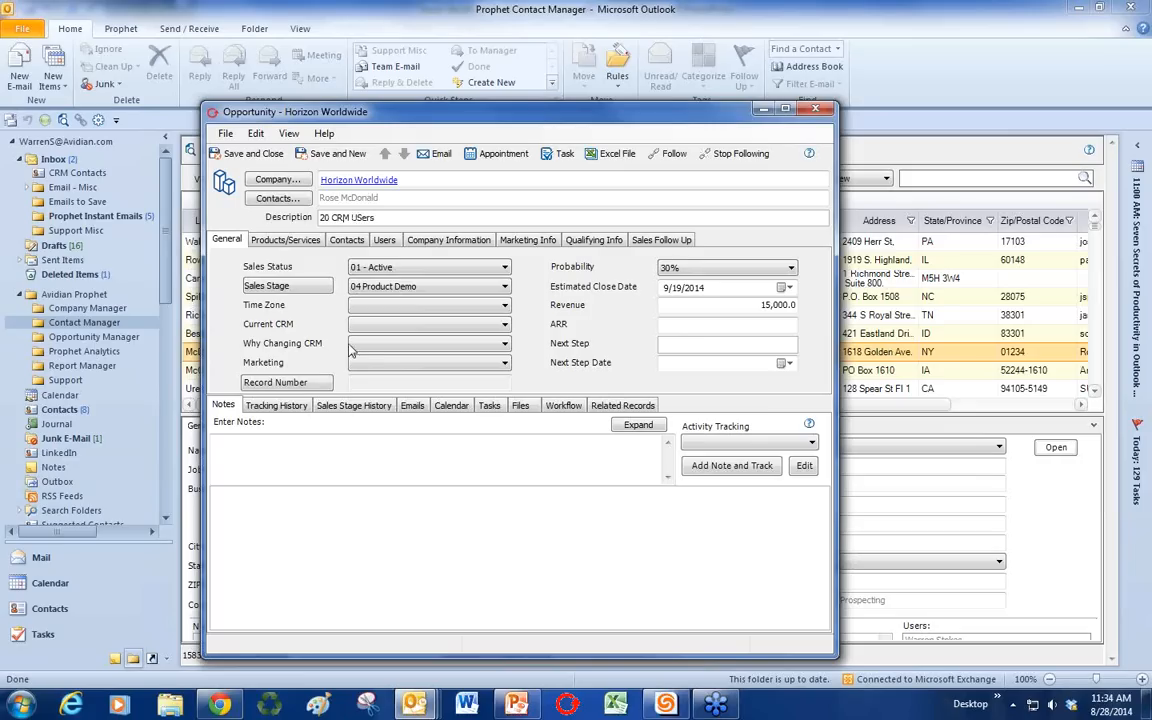
click(305, 464)
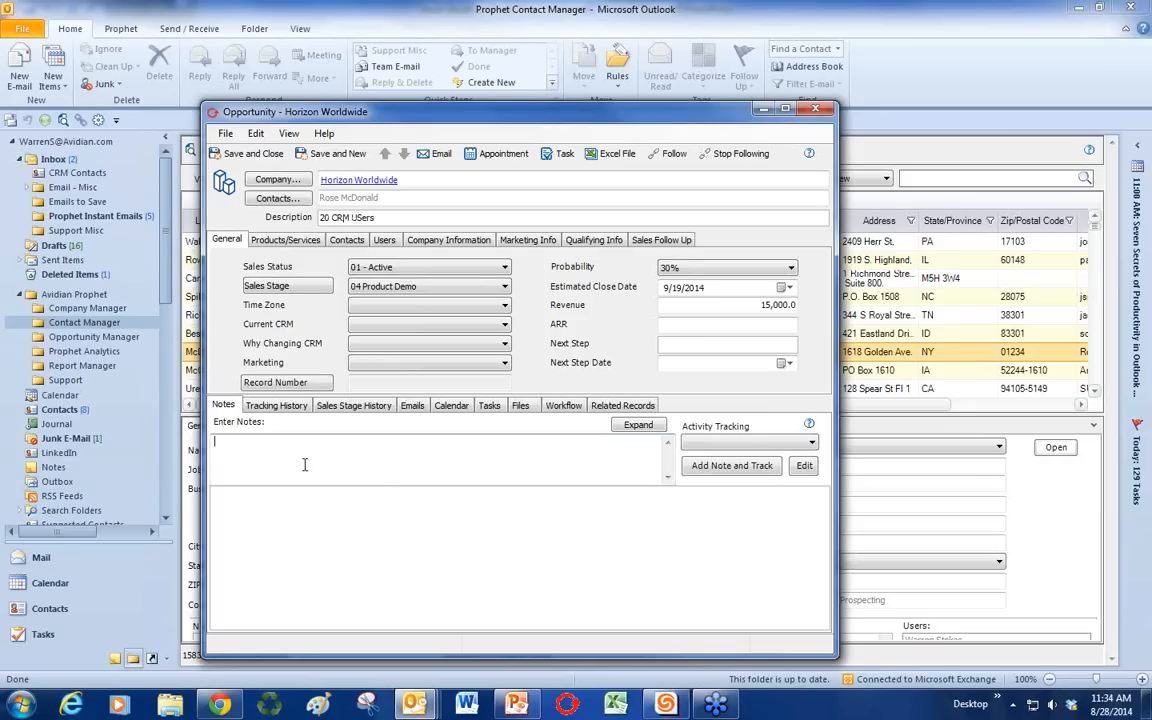
Step: Log the 02 - Left Voice Mail, 03 - Appointment Scheduled and 01 - Phone call activities in the notes
click(700, 447)
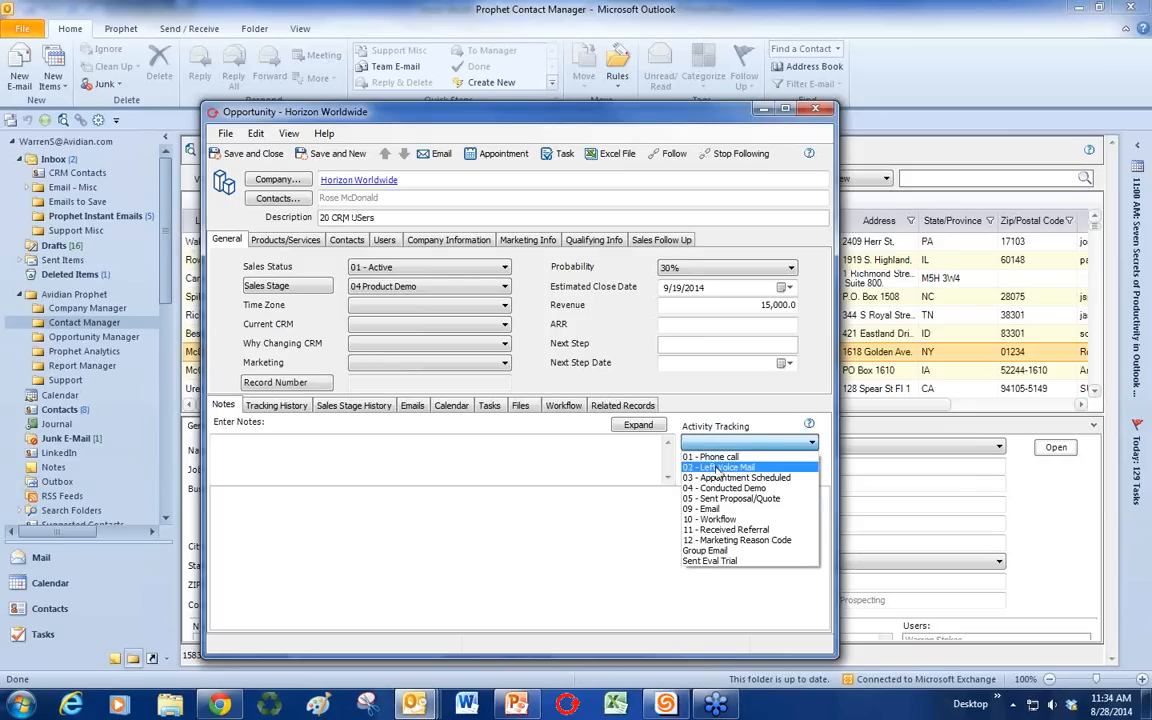
click(716, 466)
click(716, 466)
click(720, 442)
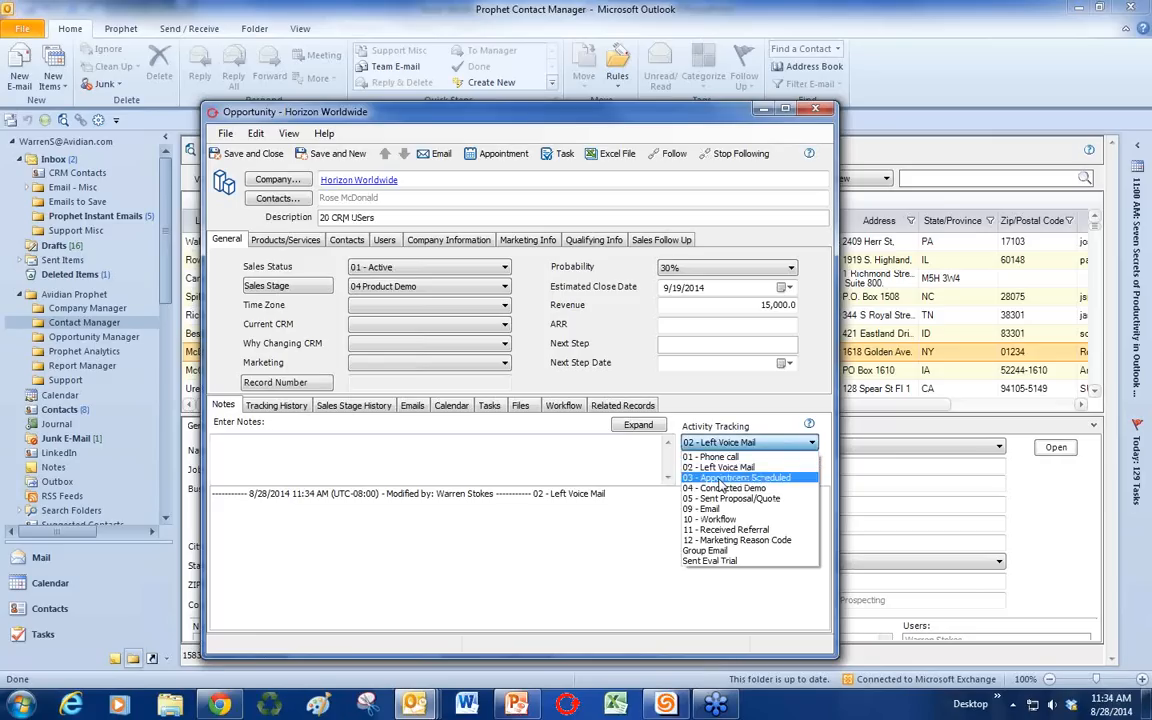
click(722, 482)
click(722, 468)
click(727, 442)
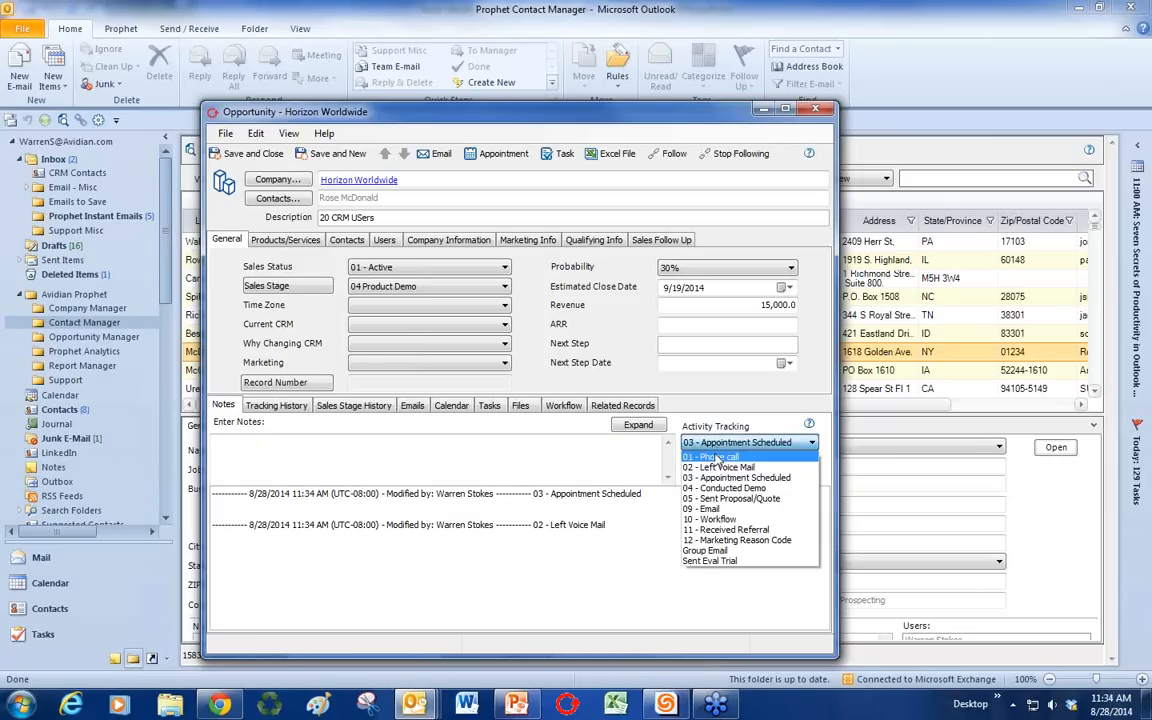
click(716, 456)
click(716, 466)
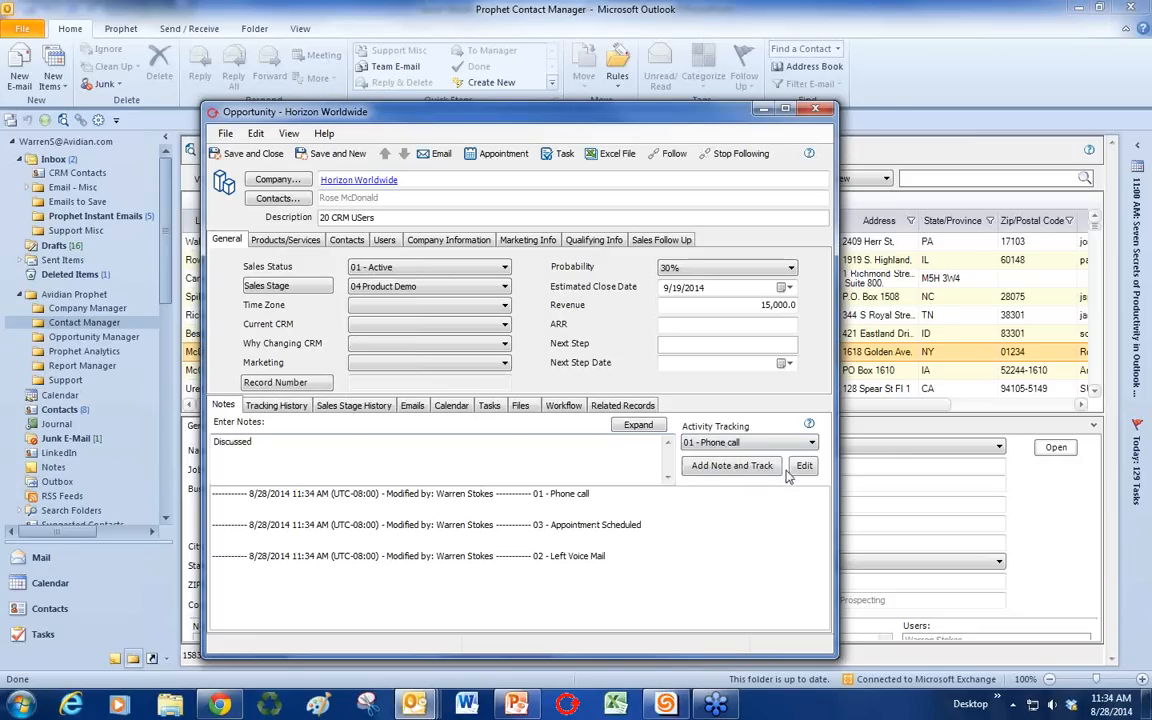
Step: Add the 'Discussed the quote' note and save the opportunity with time zone 02. Central
text(the quote)
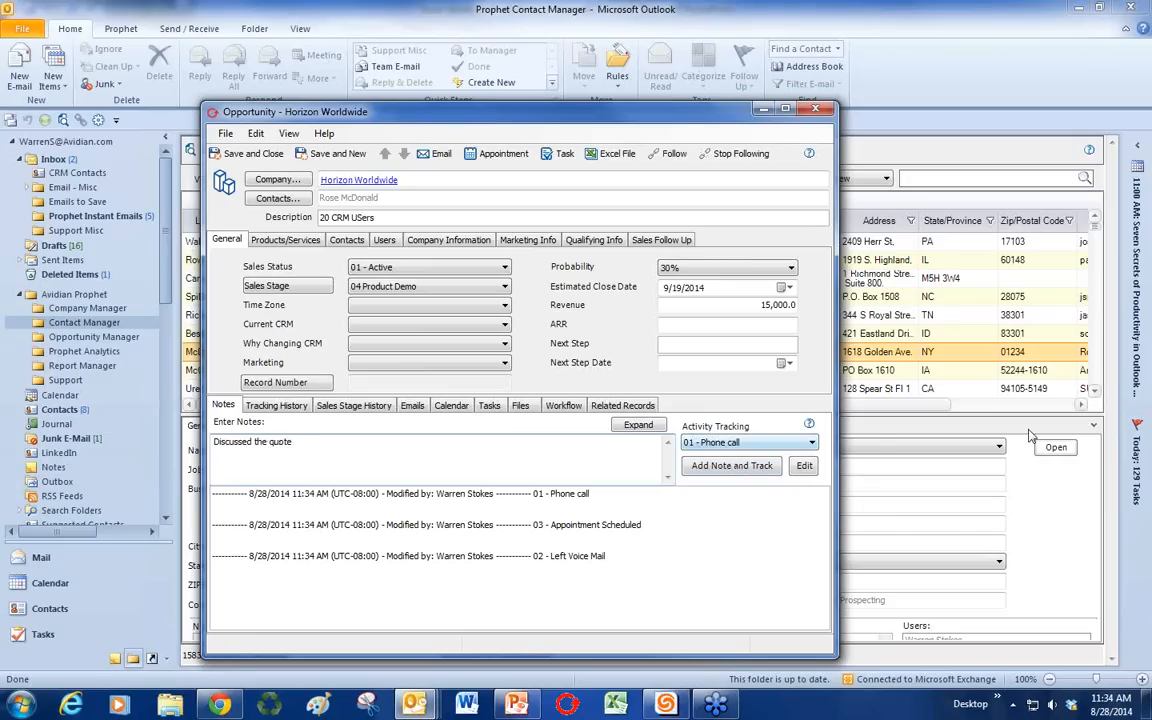
click(735, 466)
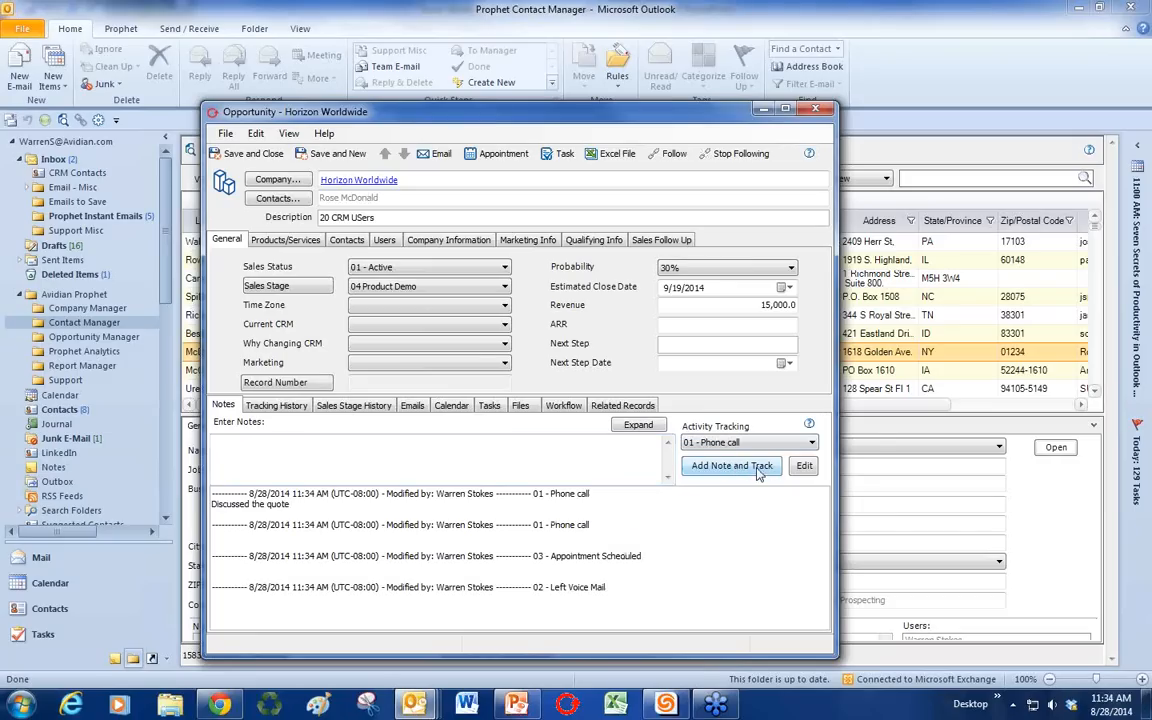
click(245, 153)
click(680, 412)
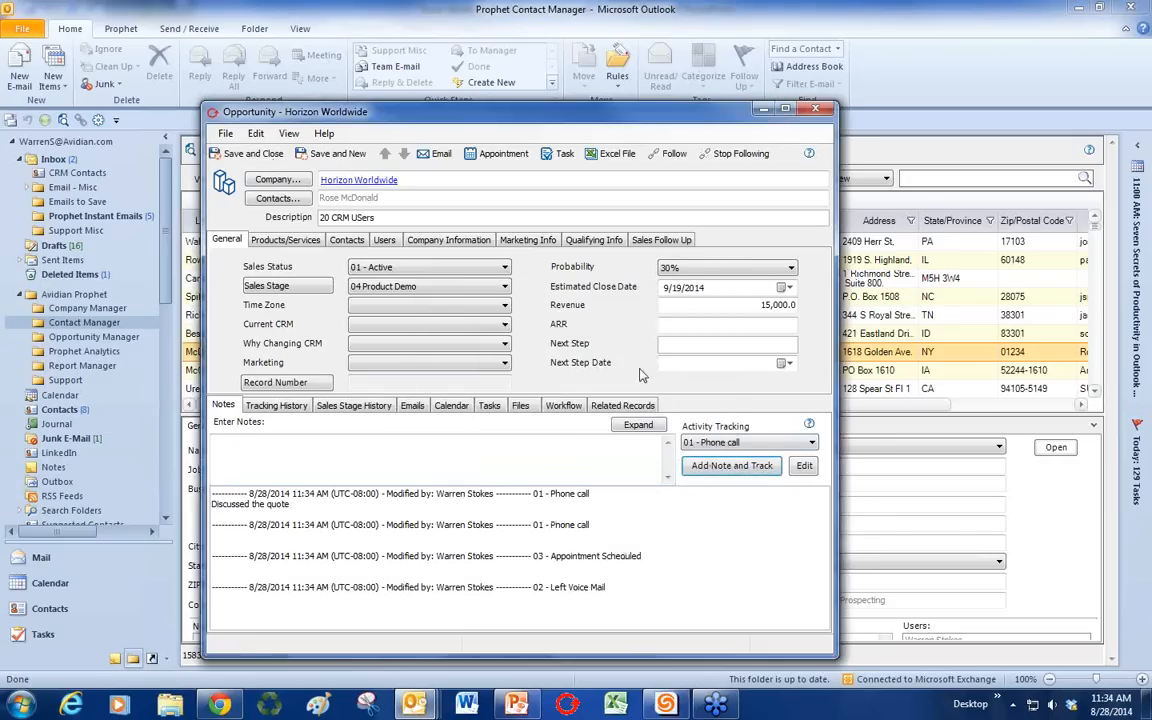
click(395, 305)
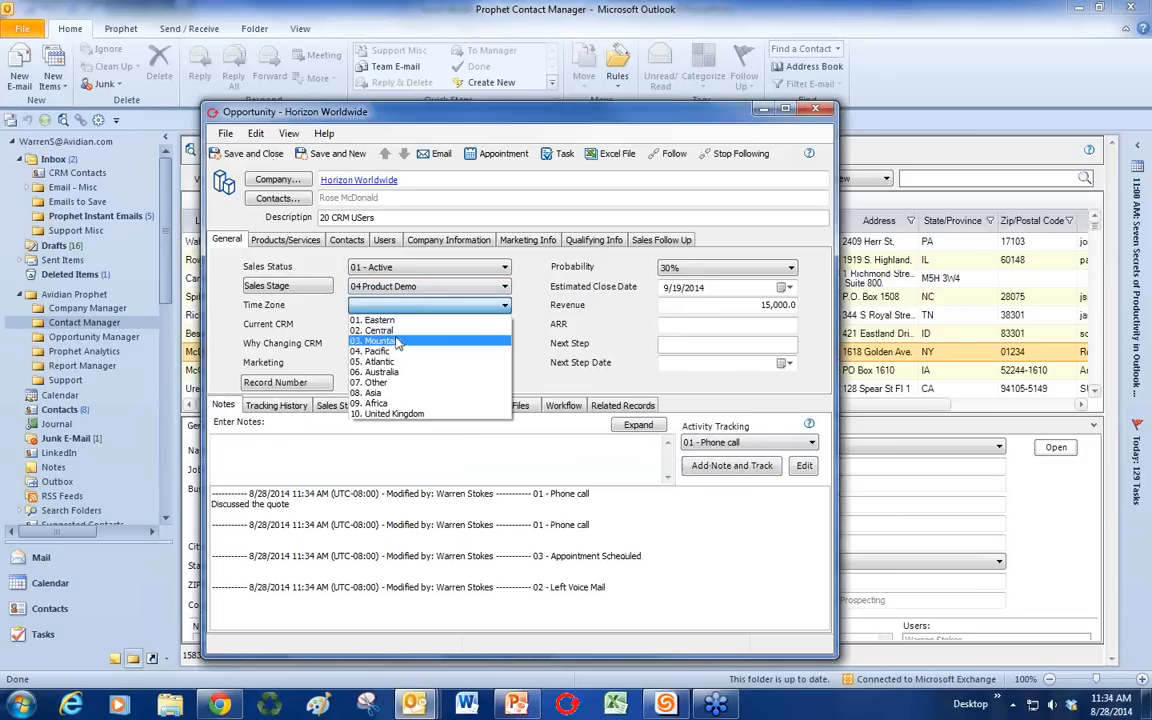
click(380, 330)
click(250, 154)
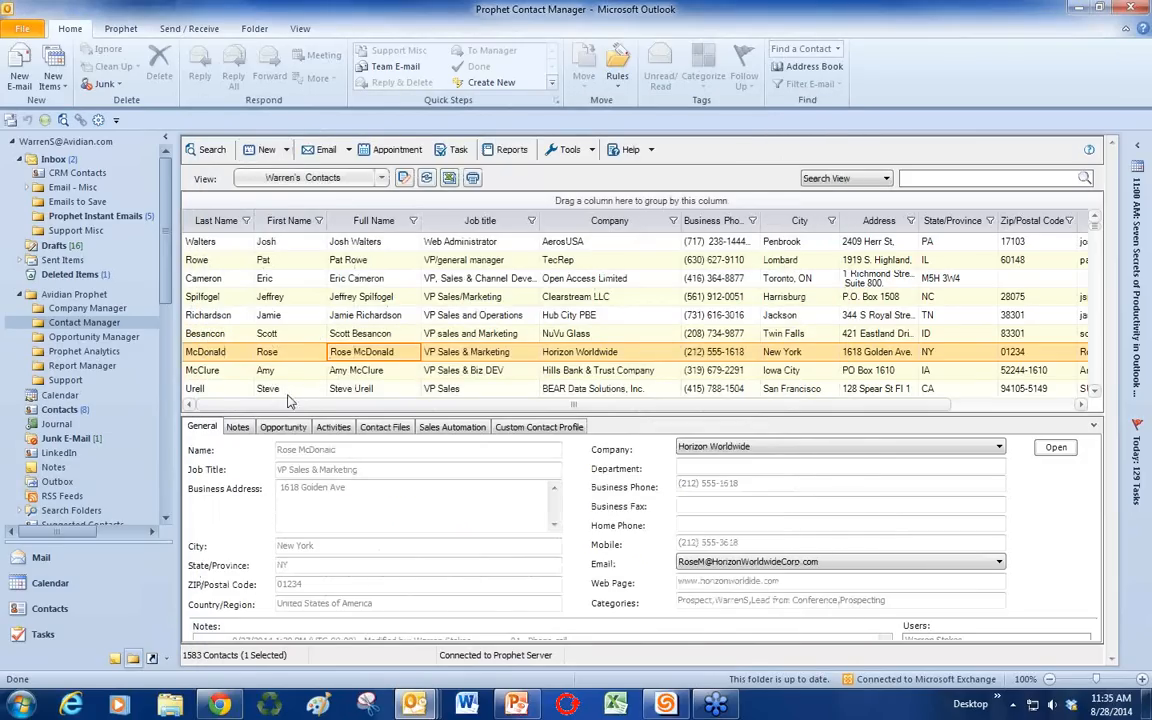
Step: Switch to the Opportunity Manager list, checking the saved views without changing them
click(94, 337)
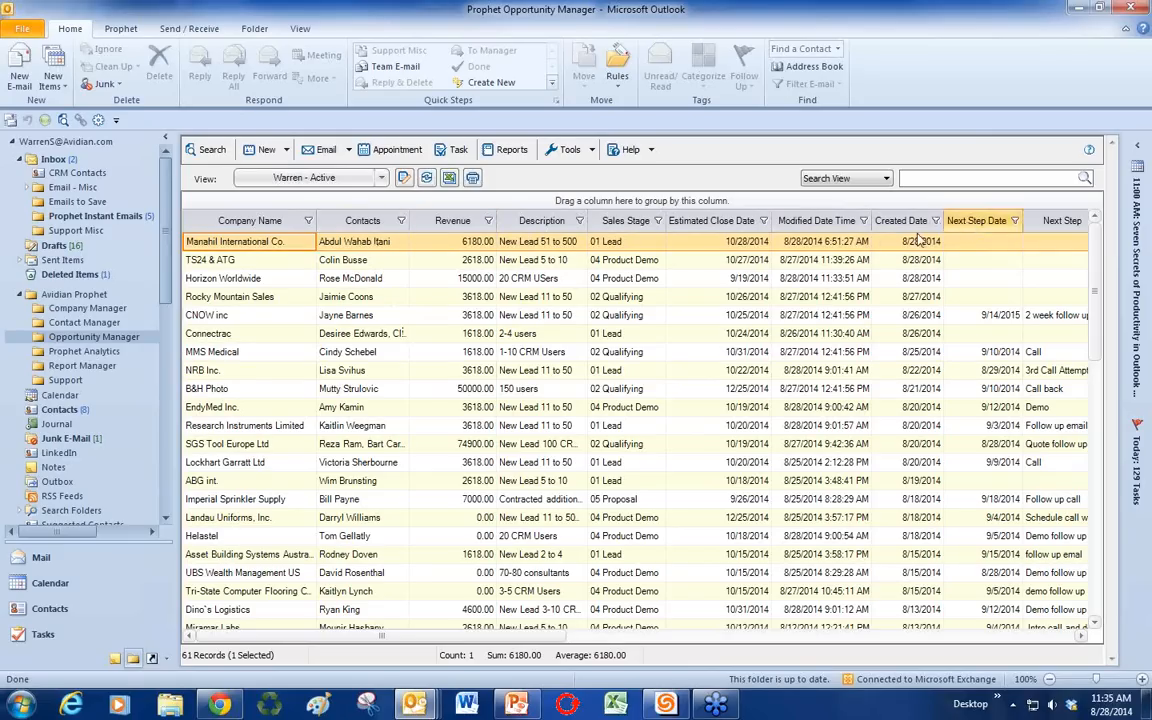
click(381, 178)
click(381, 178)
Step: Sort by Next Step Date, briefly open YCF Group, then select the Park Street Companies opportunity
click(975, 222)
click(564, 483)
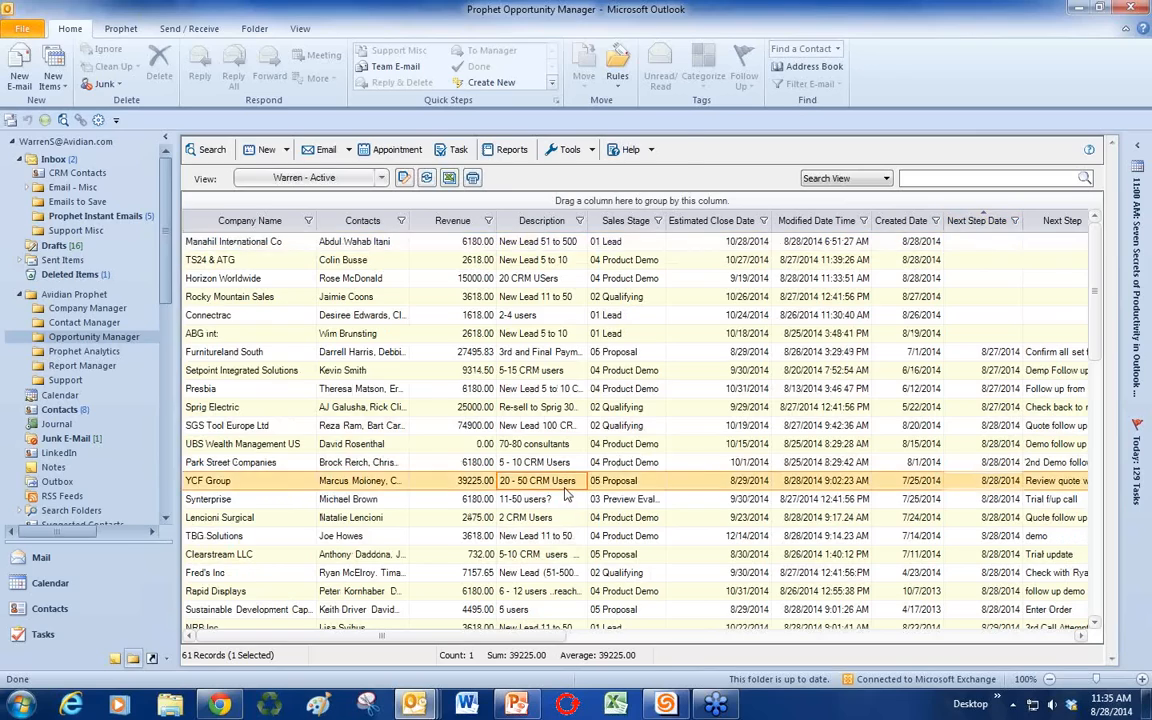
double_click(564, 483)
click(603, 40)
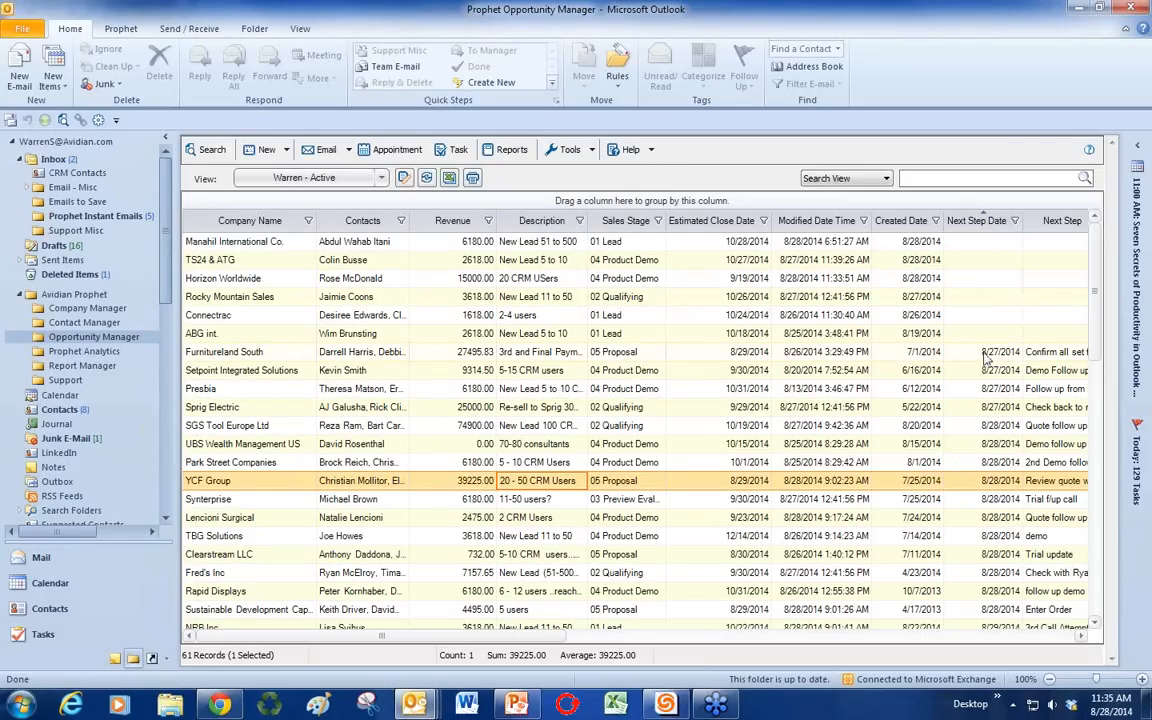
drag(985, 355, 990, 578)
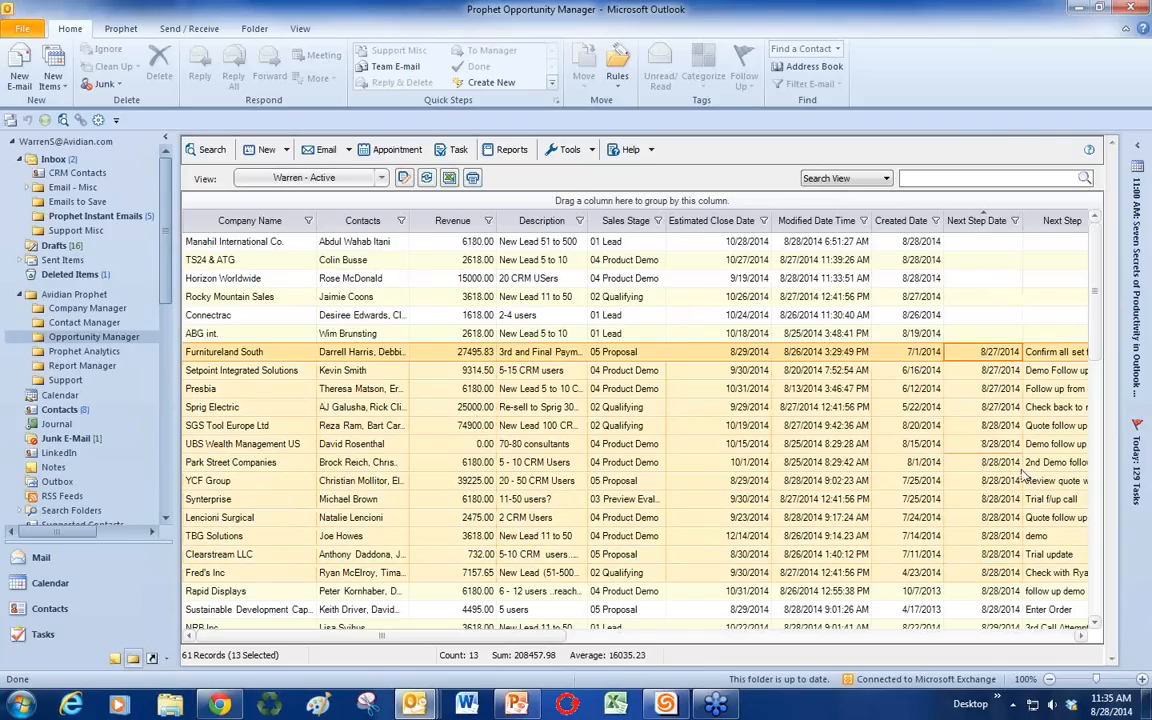
click(920, 462)
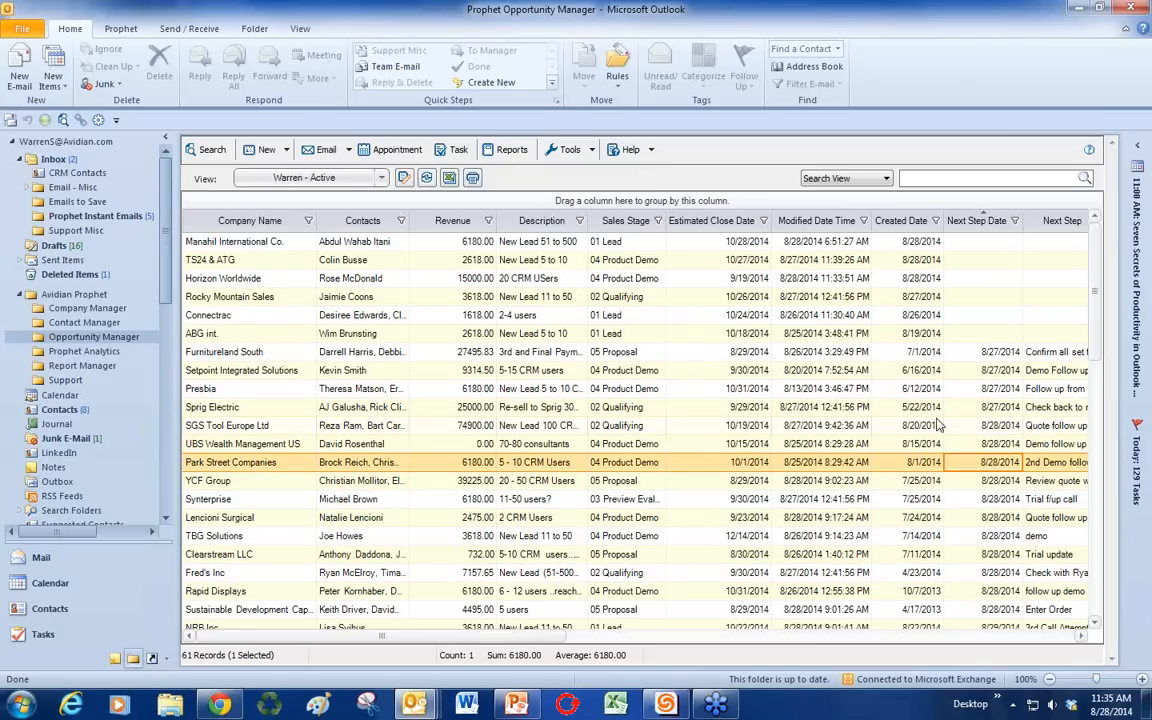
Step: Try sorting by modified date and estimated close date, selecting the top opportunities each time
click(814, 220)
drag(801, 247, 802, 334)
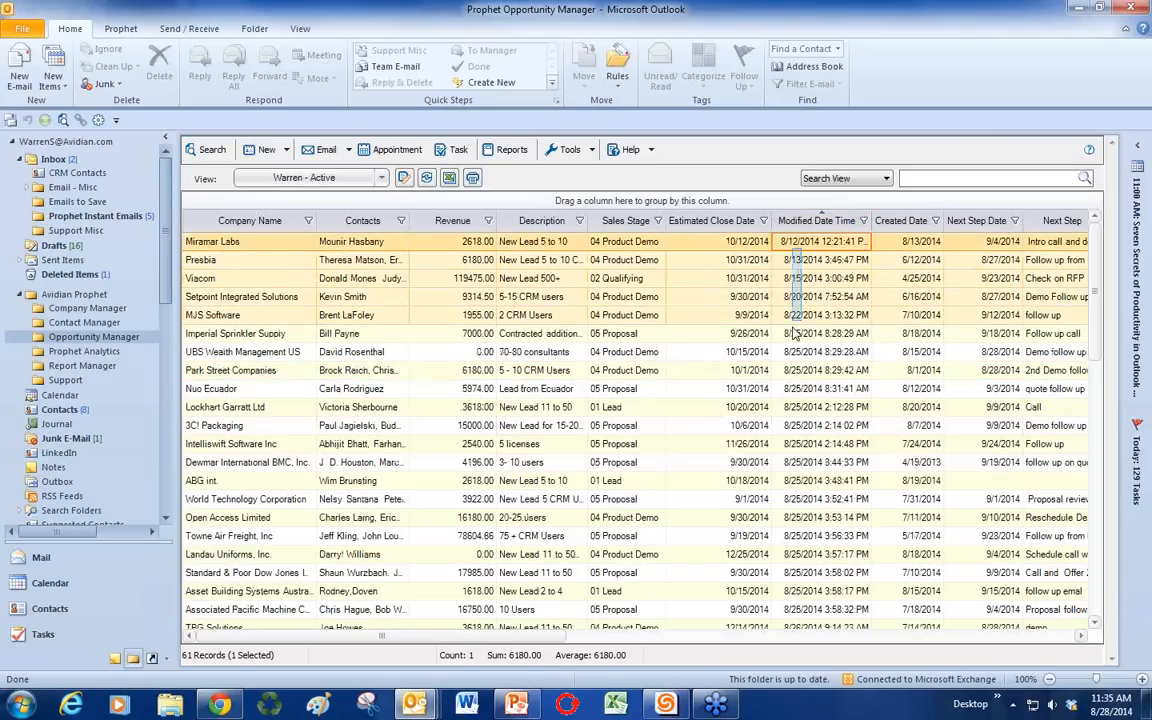
click(809, 387)
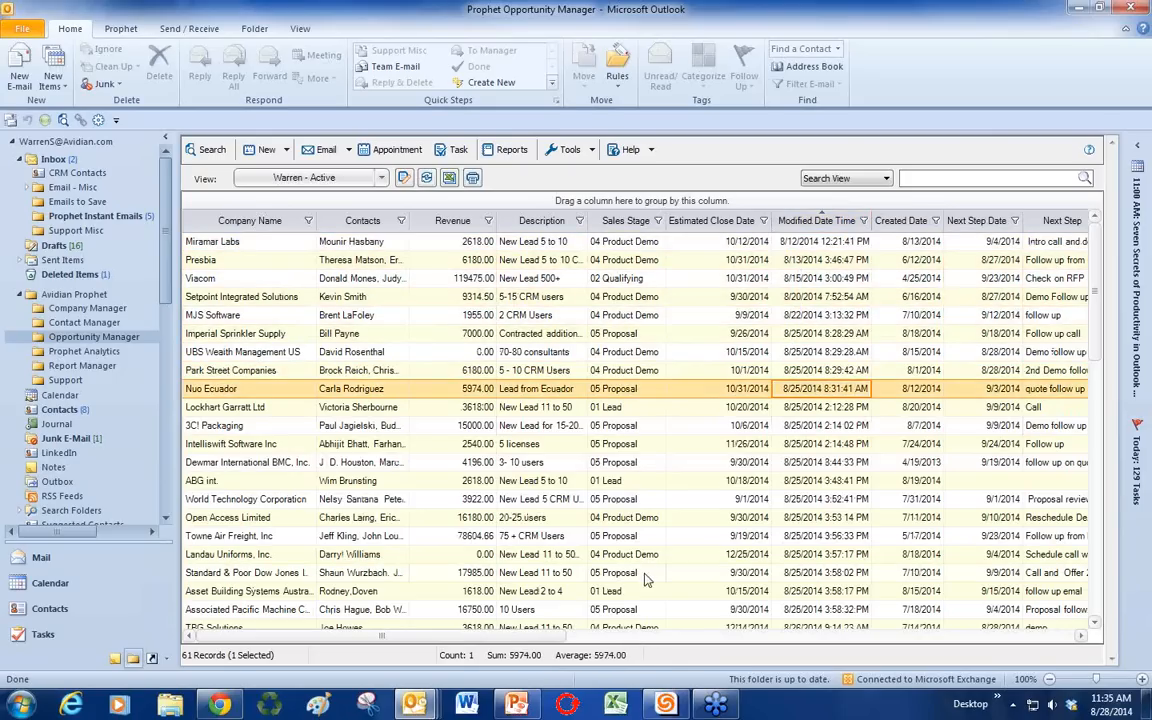
drag(535, 636, 647, 645)
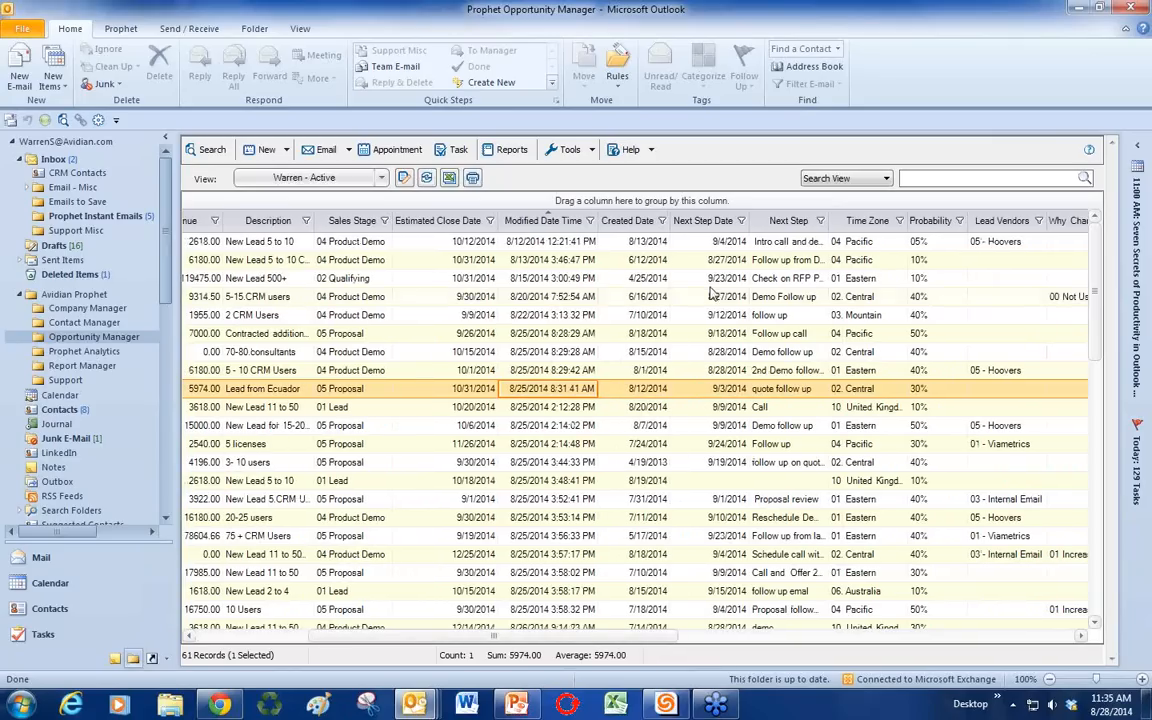
click(463, 224)
drag(463, 242, 466, 356)
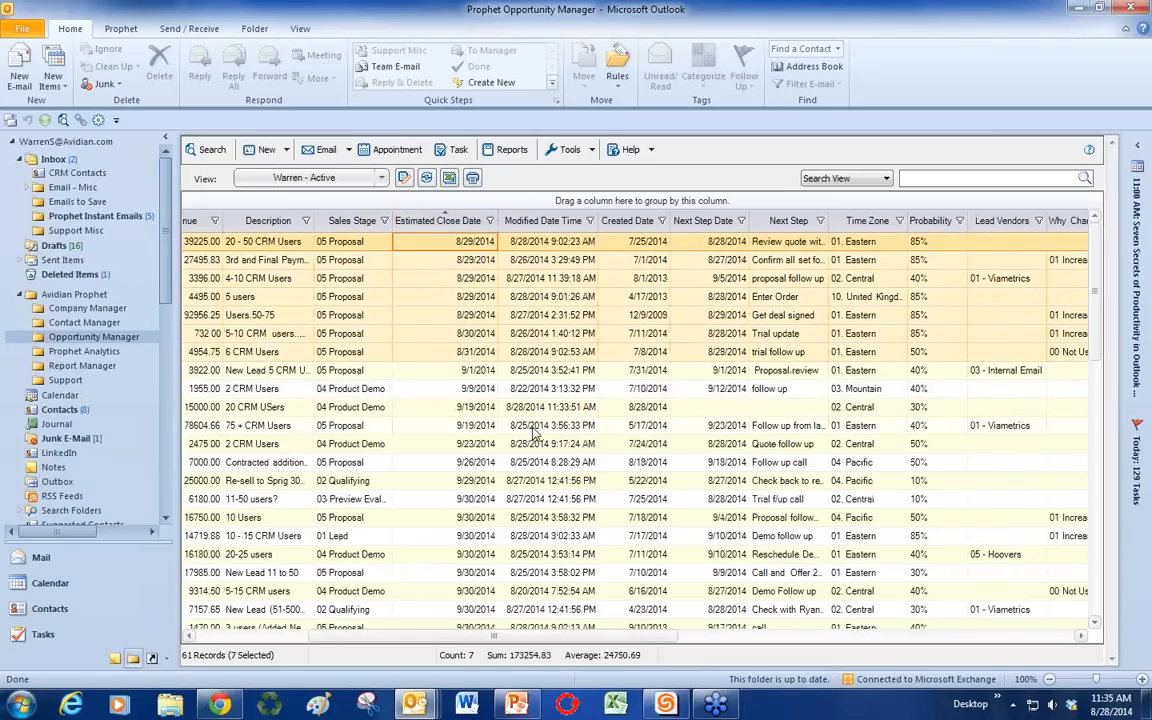
mouse_move(659, 640)
mouse_down()
mouse_move(603, 640)
mouse_move(658, 640)
mouse_up()
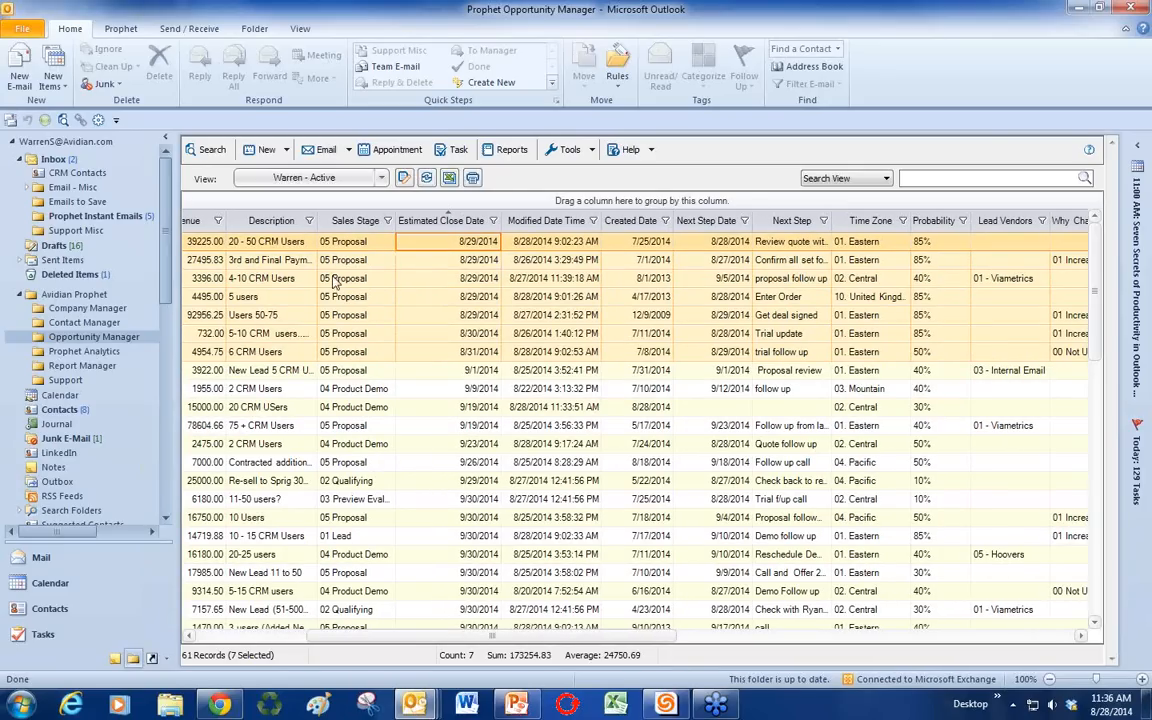
drag(537, 640, 507, 640)
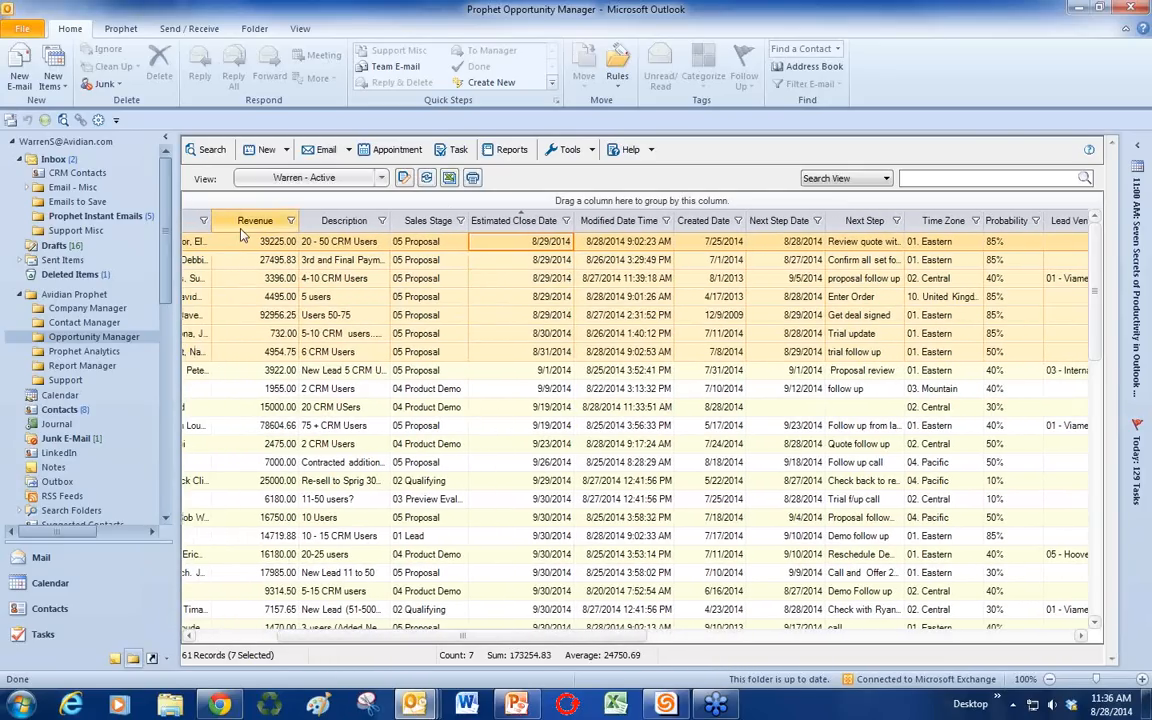
Step: Sort Revenue highest first and select the top 20 opportunities
click(241, 224)
click(243, 223)
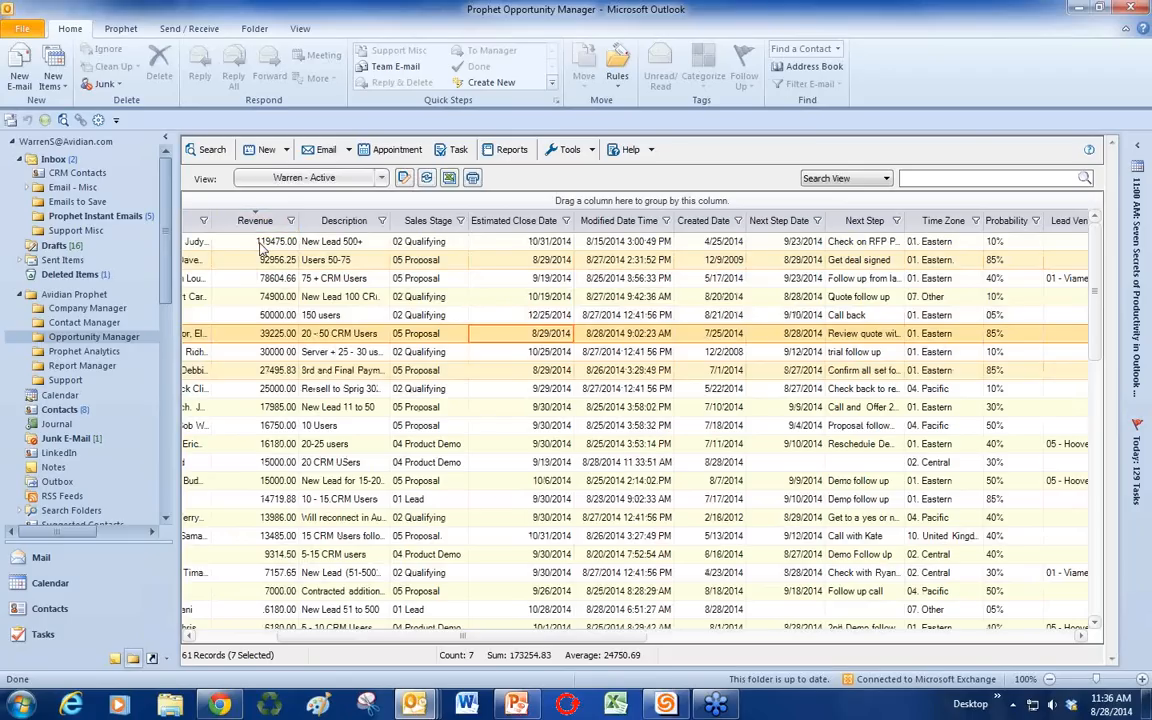
drag(262, 245, 287, 591)
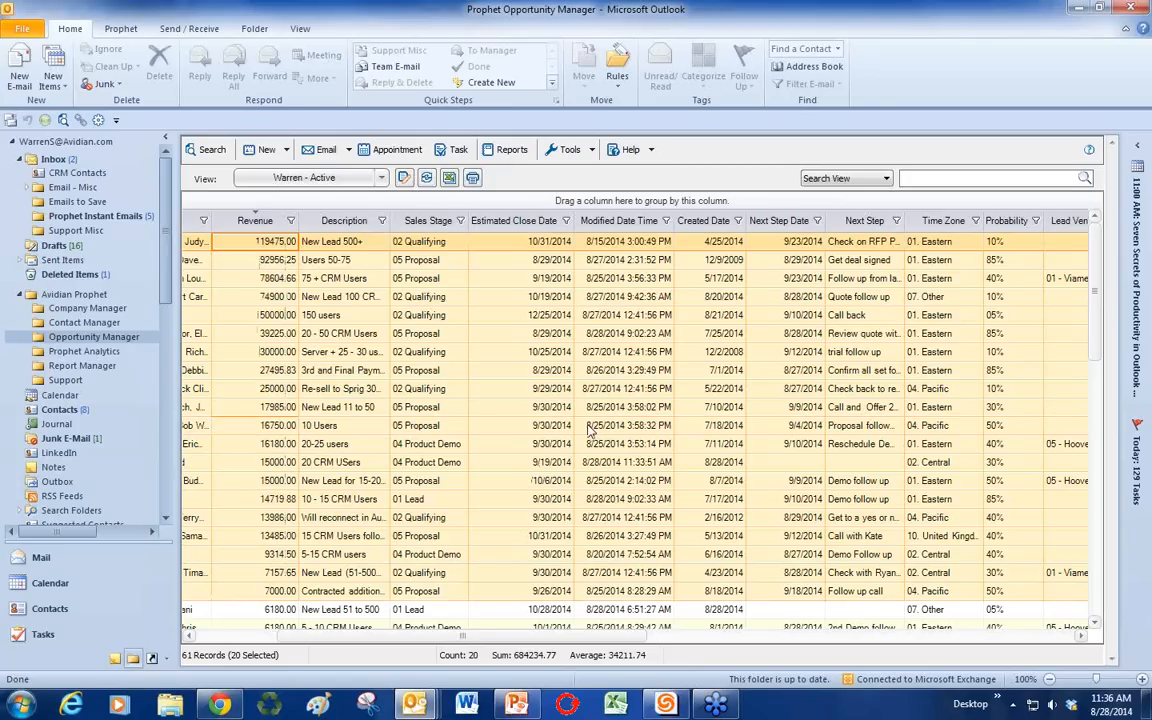
Step: Export the selected opportunities to Excel with Quick Report
click(449, 179)
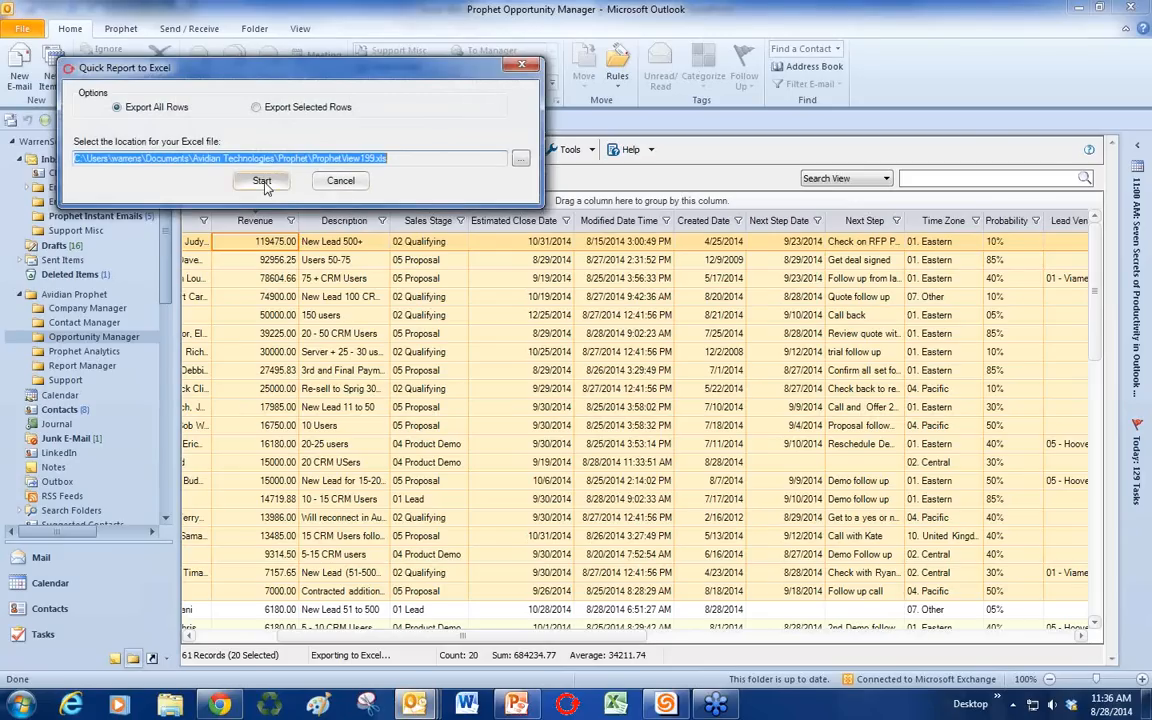
click(262, 181)
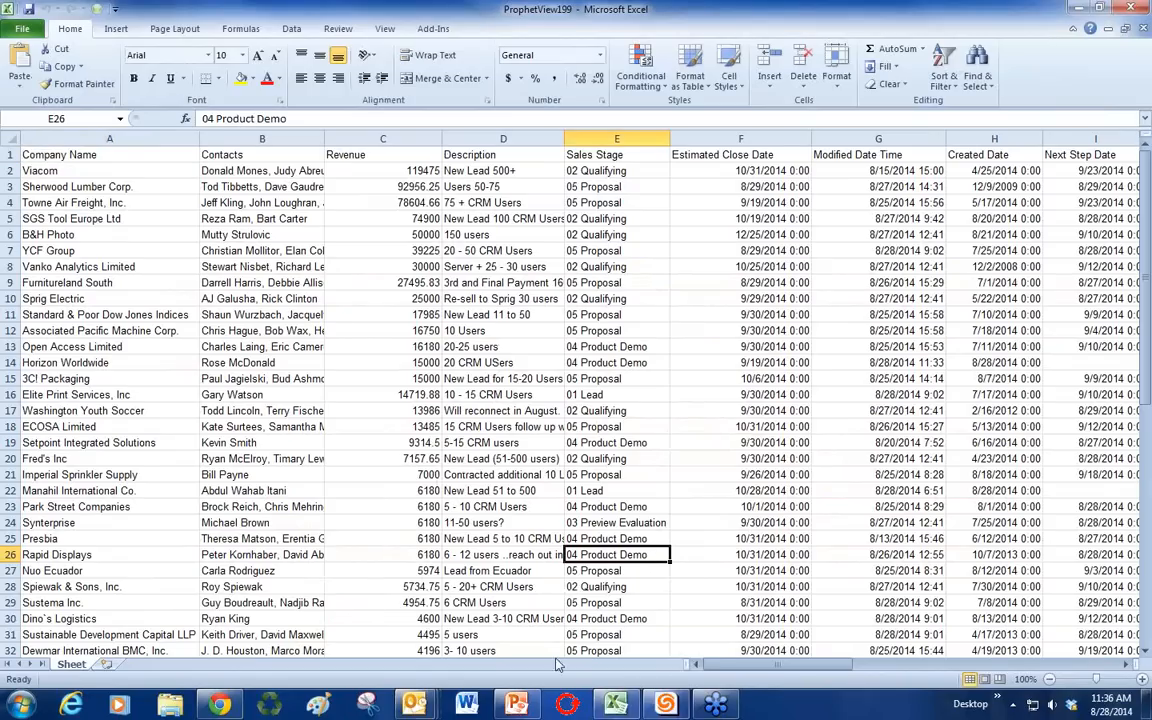
drag(706, 669, 775, 669)
click(645, 394)
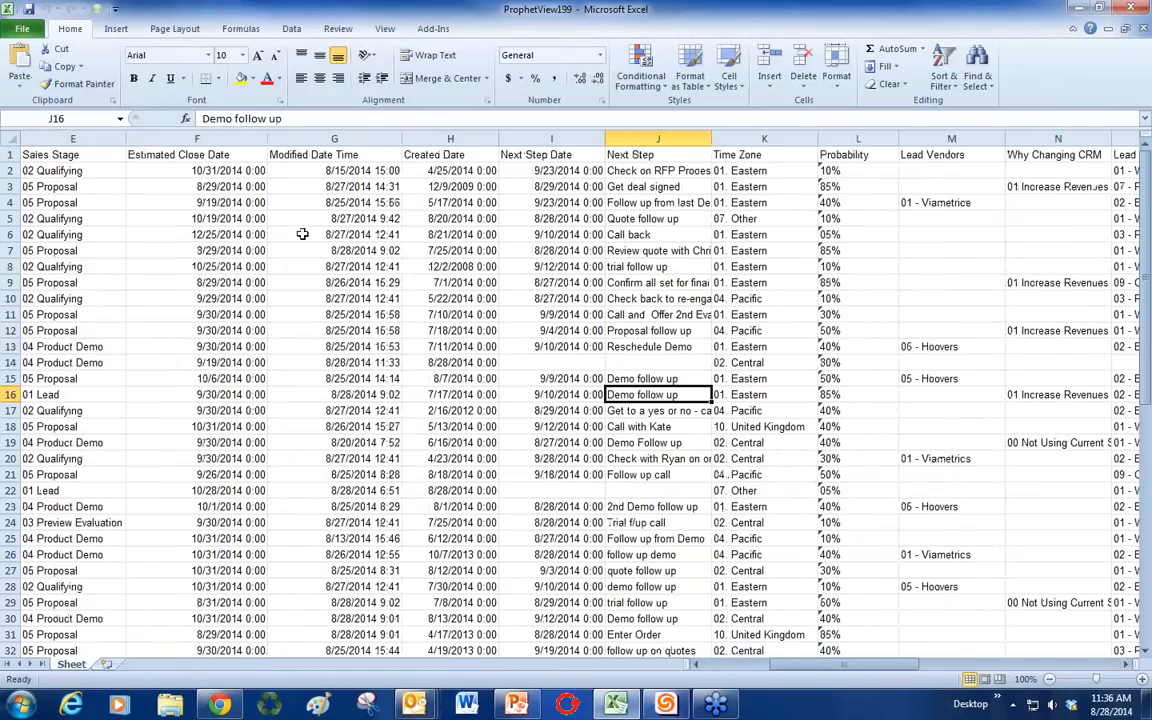
Step: Email the workbook as an attachment to a colleague with a 'Top 20' subject, then close Excel
click(22, 28)
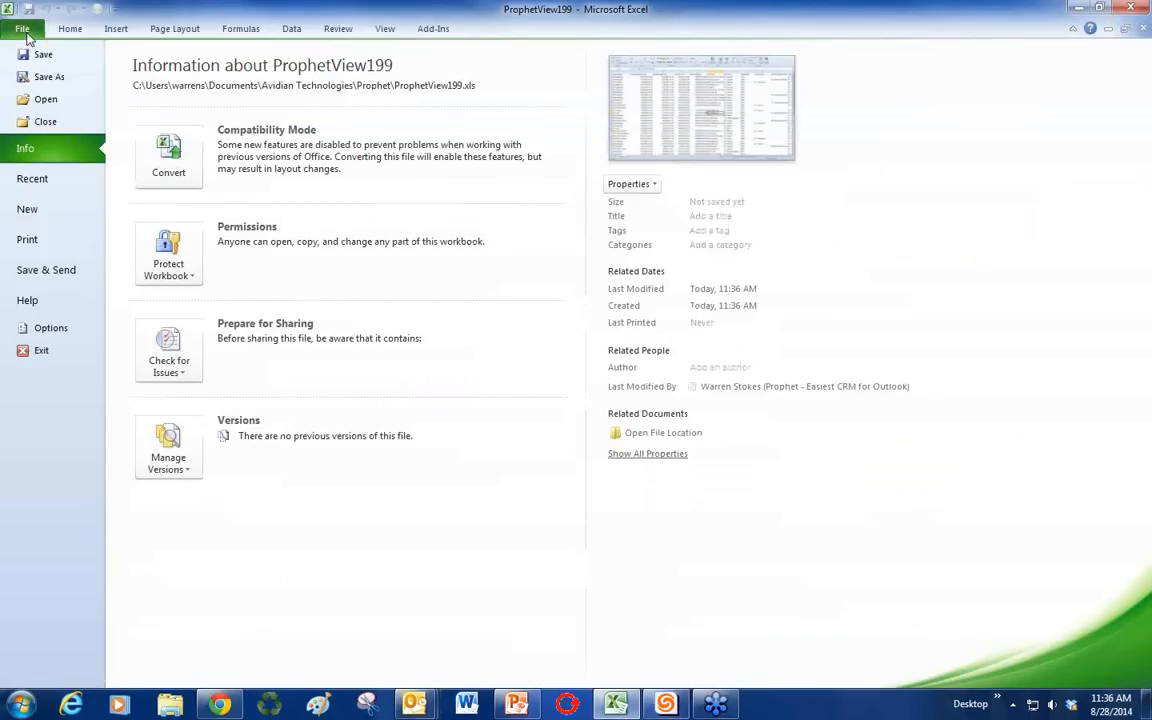
click(48, 271)
click(402, 118)
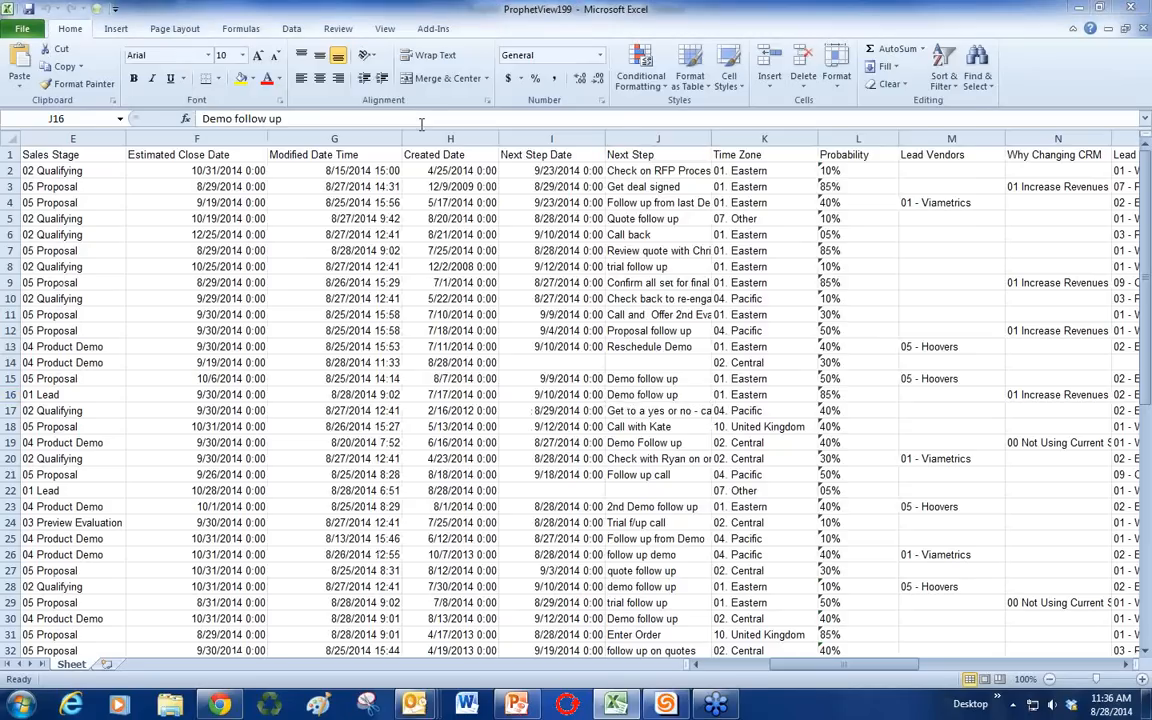
text(dav)
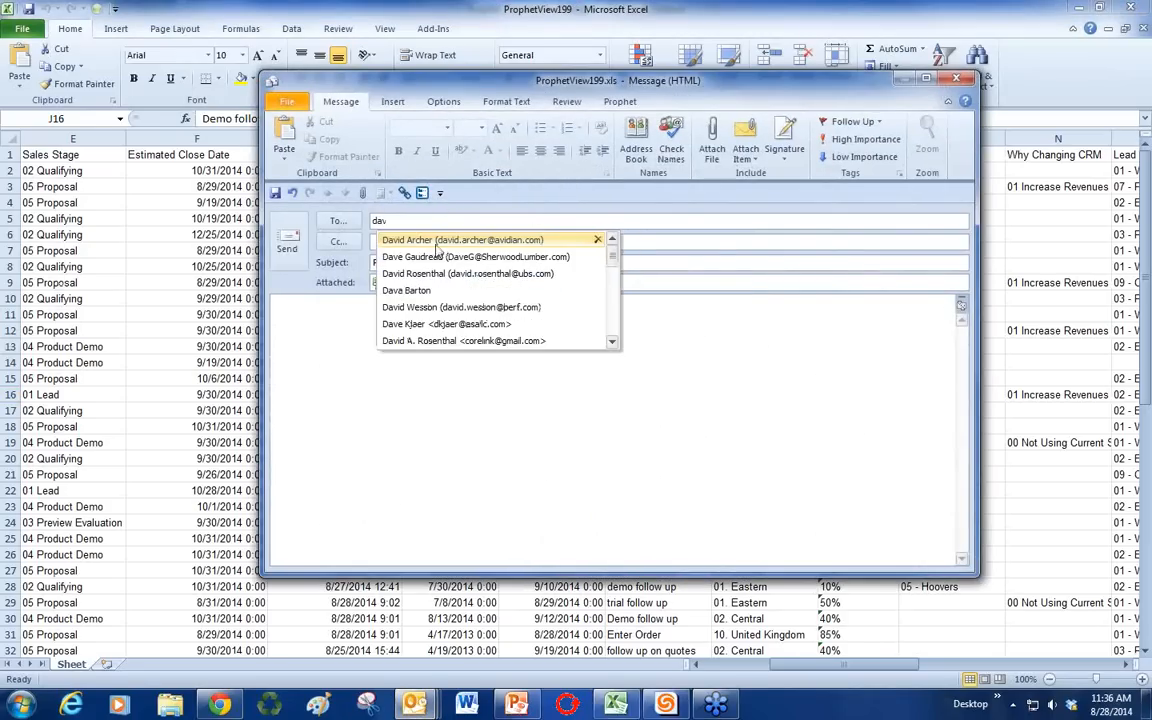
key(Return)
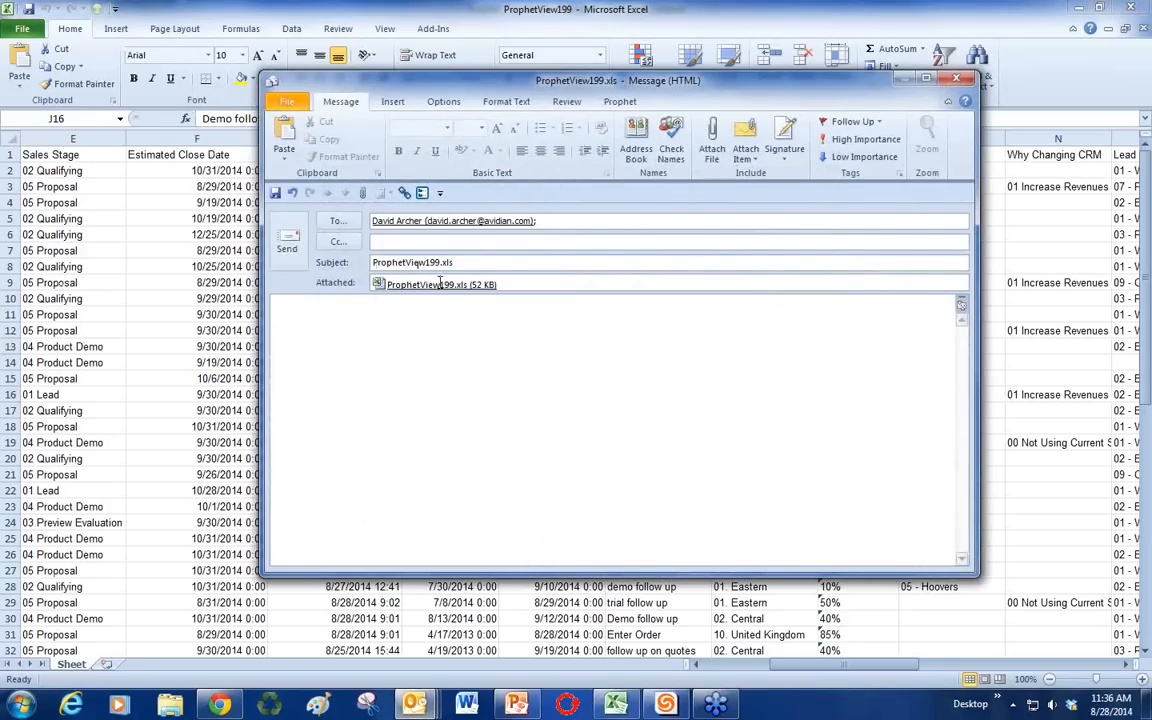
key(Tab)
key(Tab)
text(Warn)
text(en's)
text( Top 20)
click(287, 240)
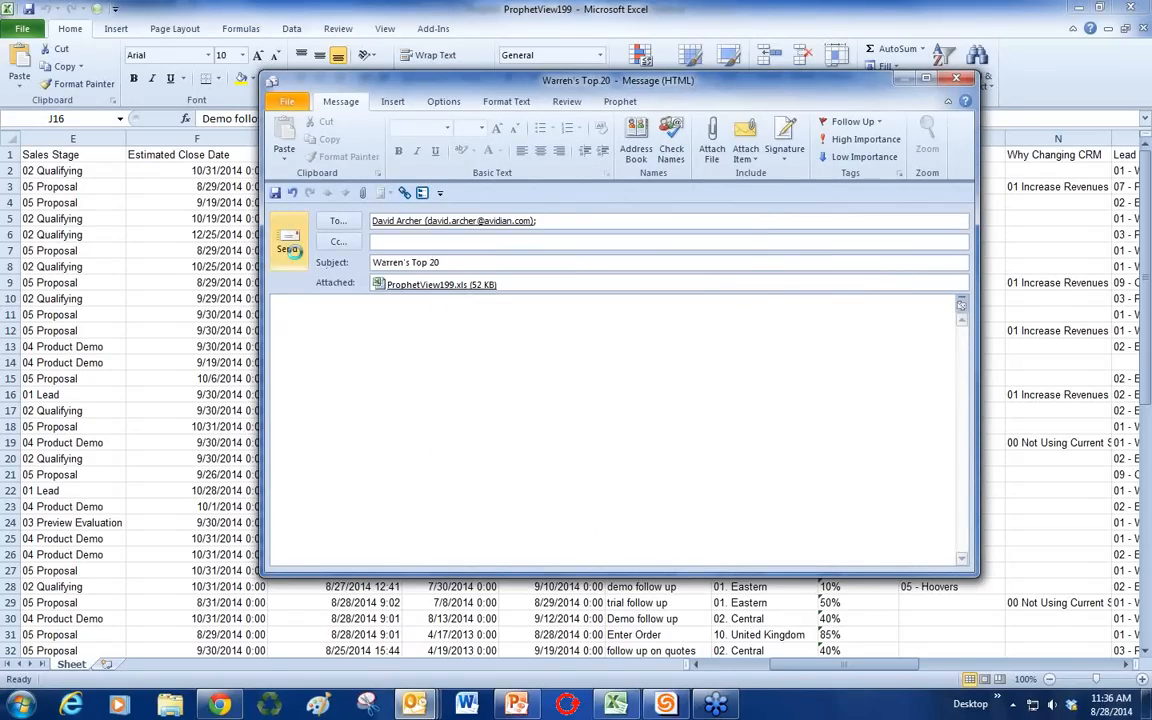
click(1132, 8)
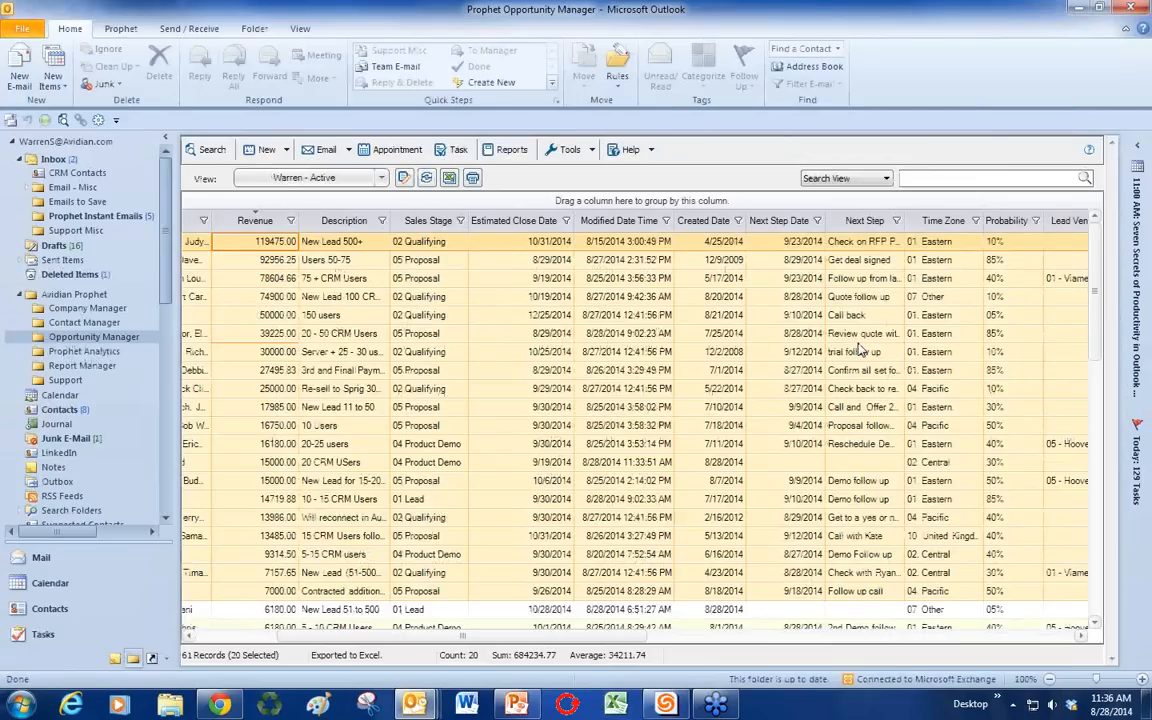
Step: Narrow the selection to one opportunity and open the Prophet Analytics Pipeline Forecast dashboard
click(488, 536)
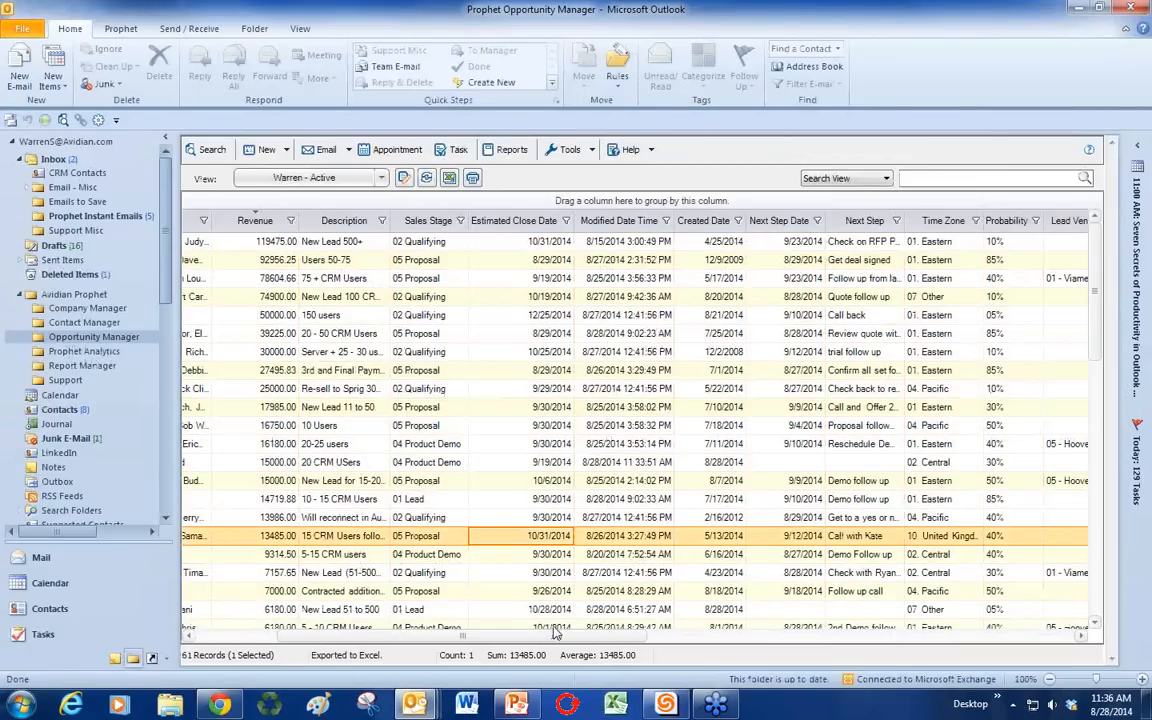
drag(537, 640, 456, 640)
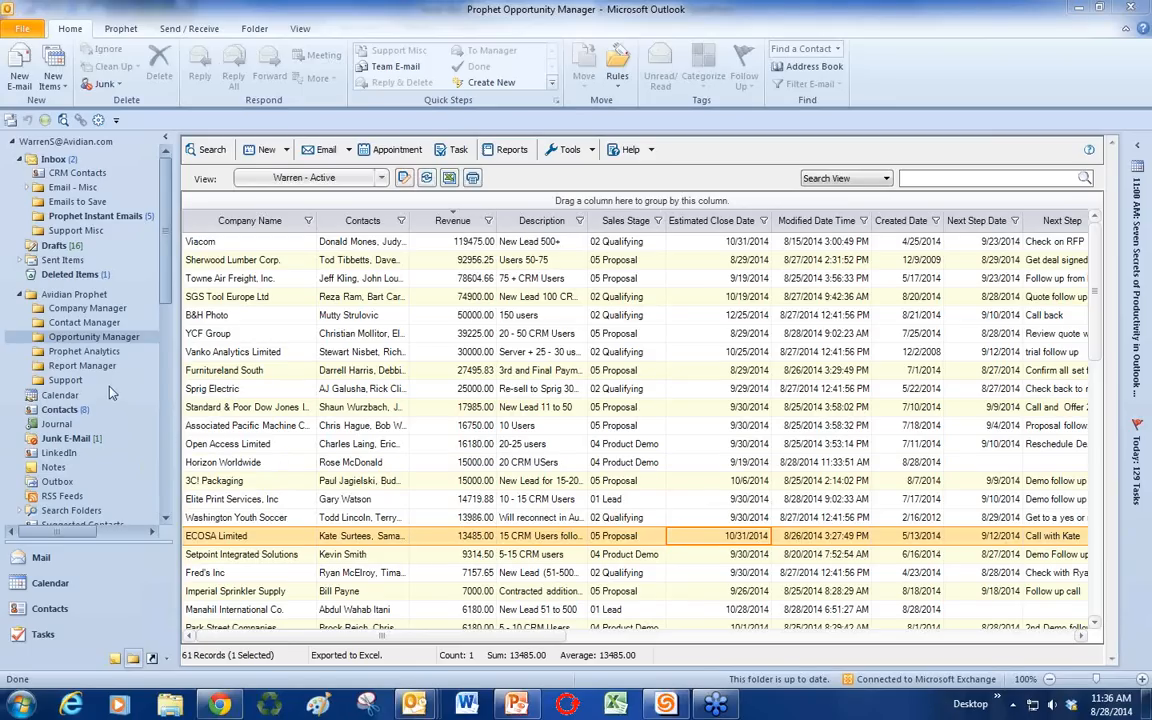
click(99, 355)
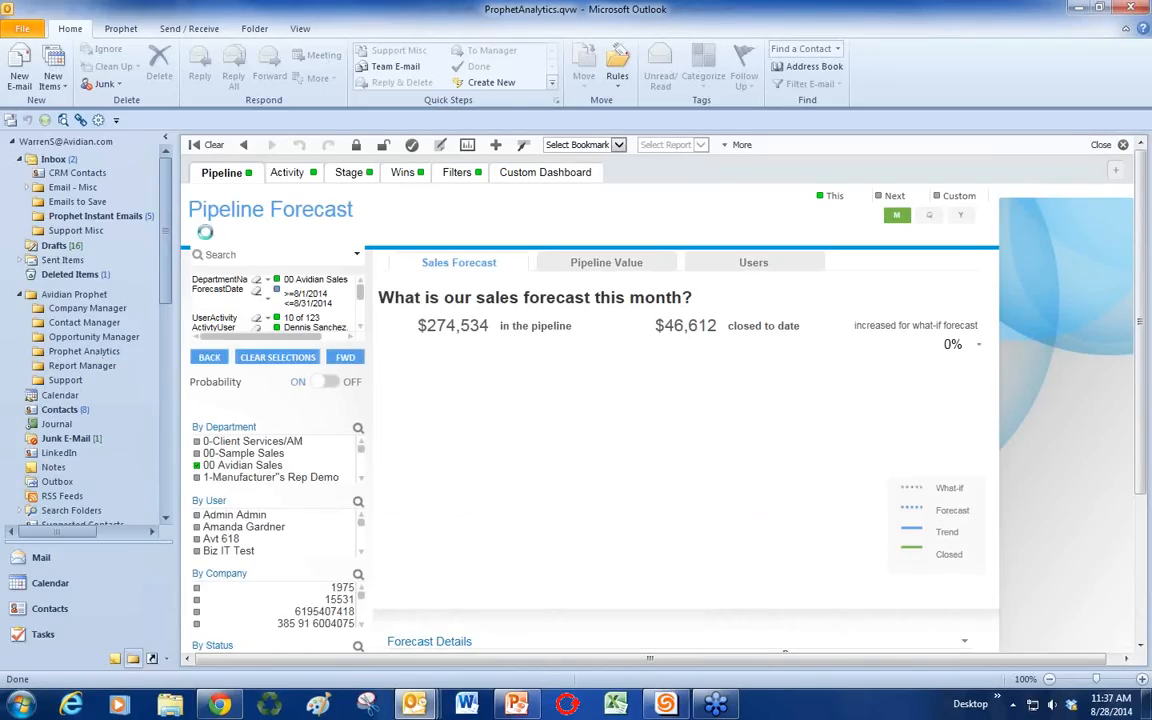
Step: View the Activity report by Sales Reps, clear selections, check Stage History, and return to Pipeline Forecast
click(290, 174)
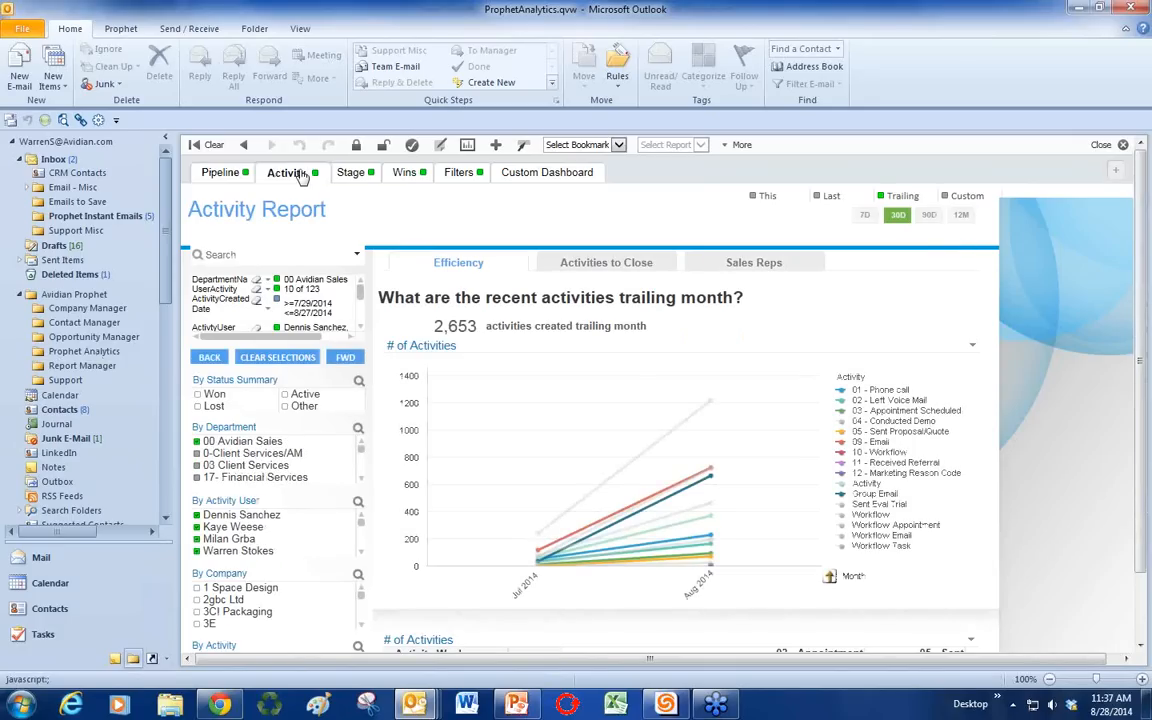
click(735, 270)
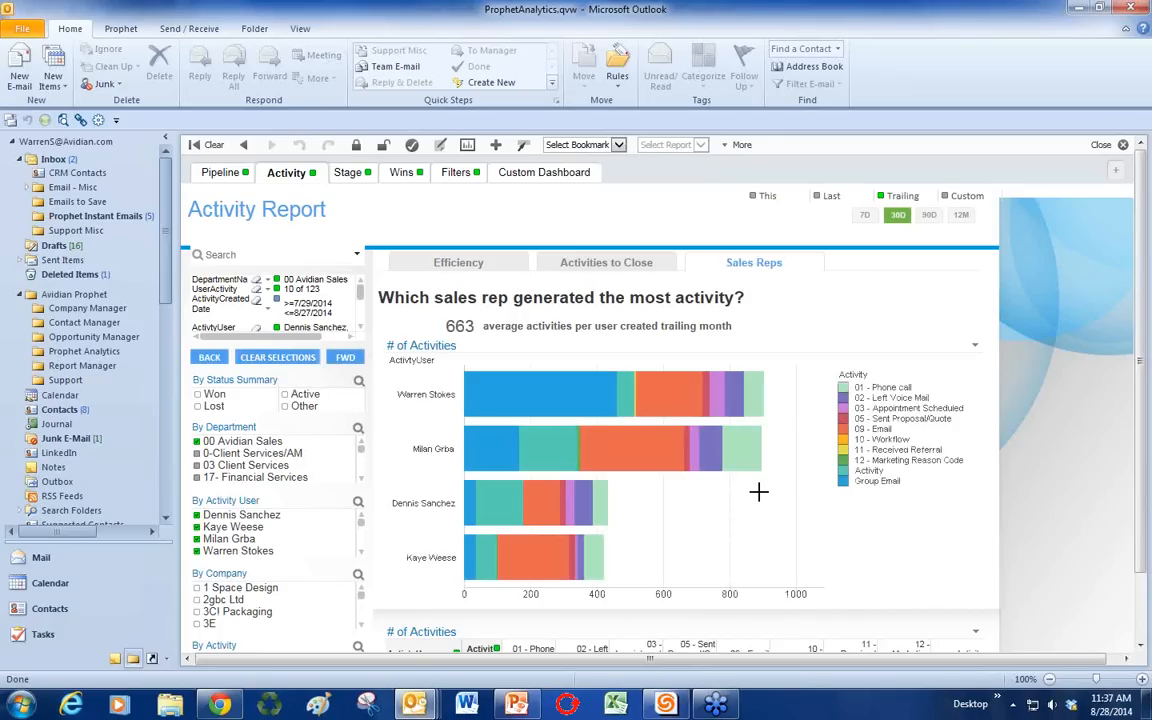
click(270, 358)
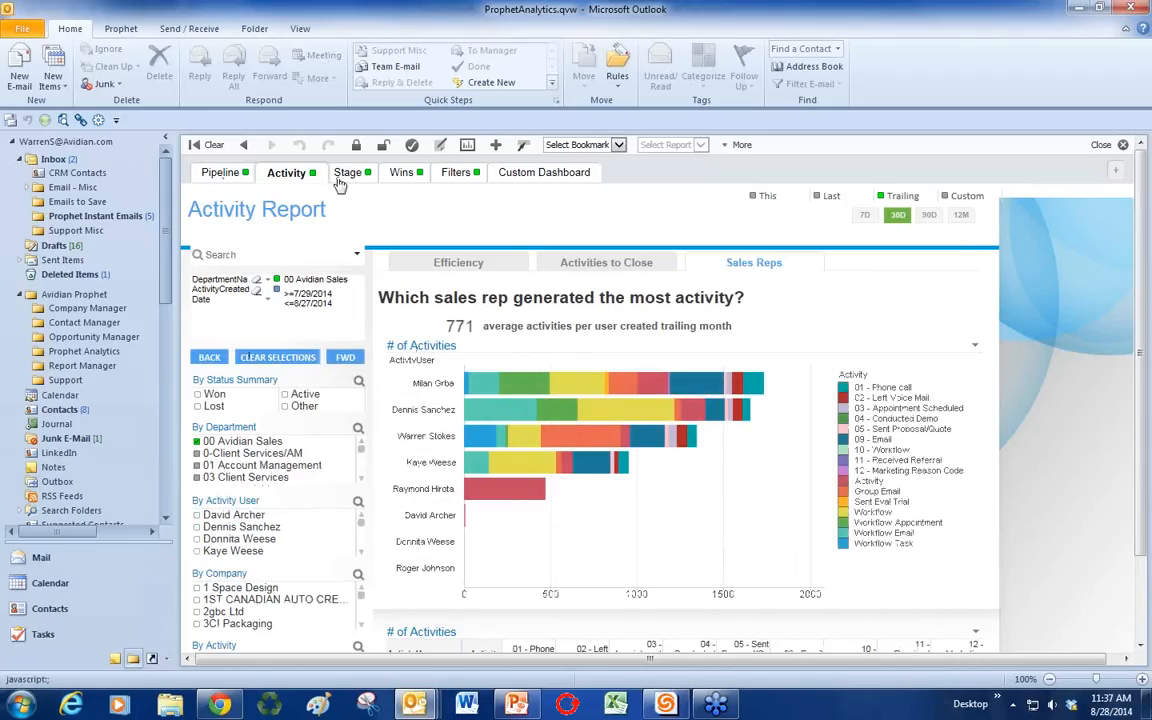
click(348, 180)
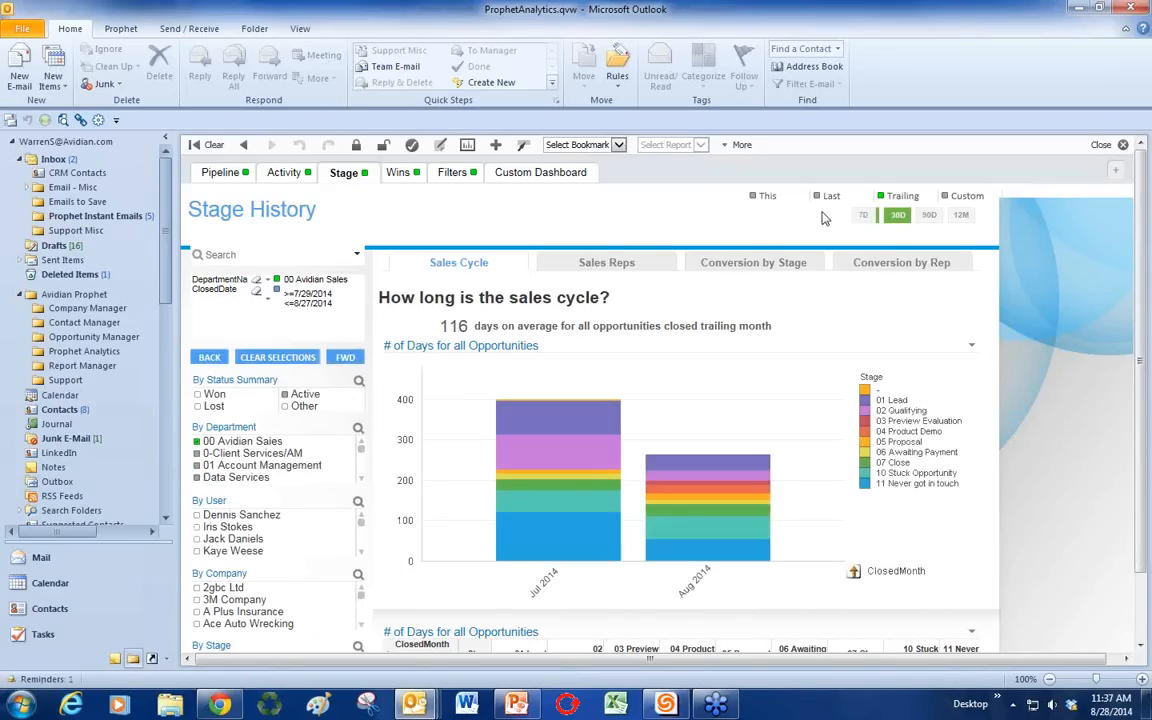
click(222, 175)
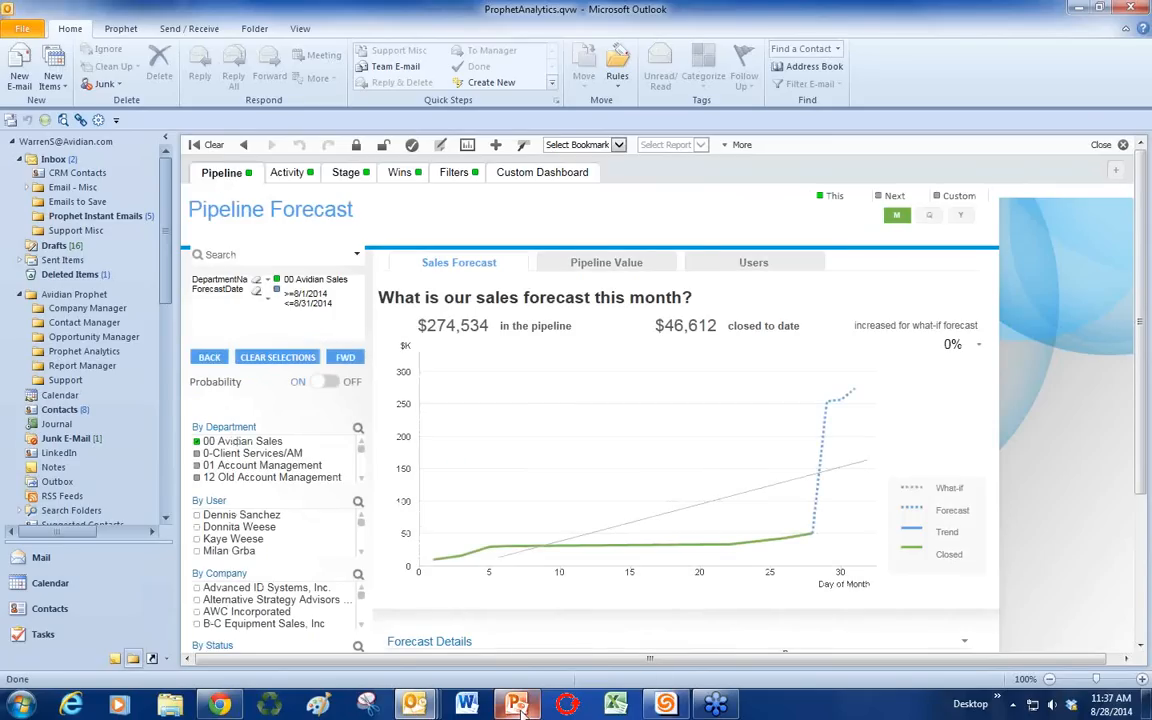
Step: Bring PowerPoint to the front and advance to the 'Questions?' slide
mouse_move(519, 708)
click(471, 638)
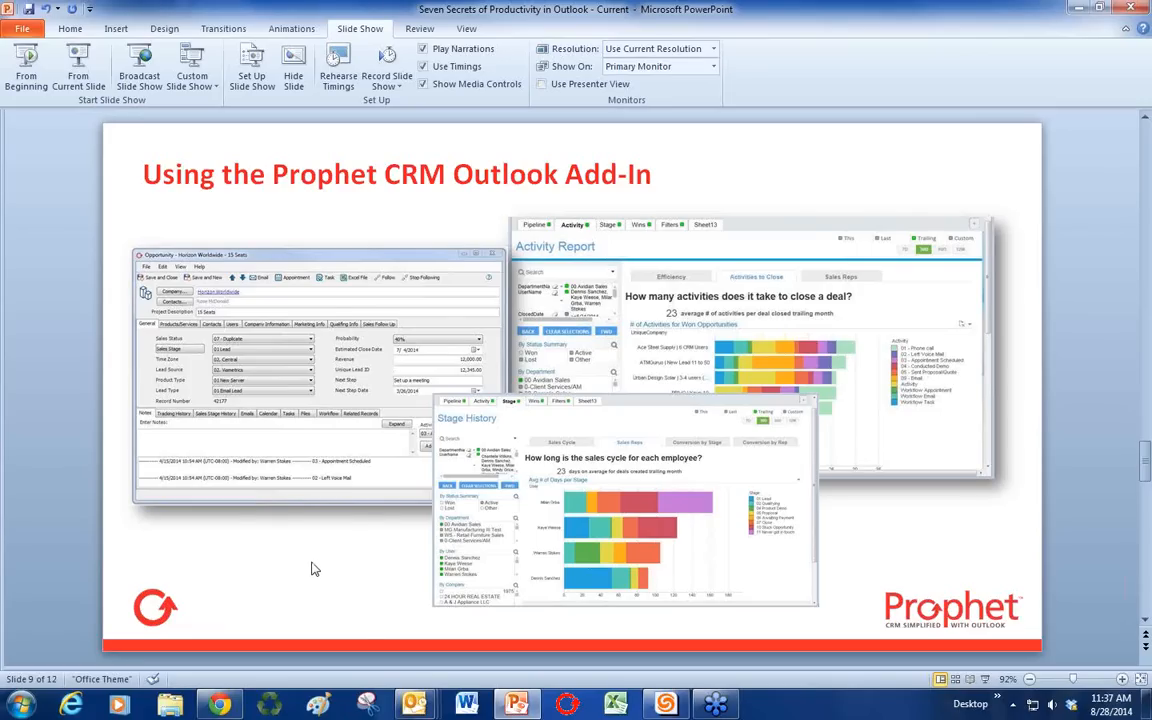
scroll(312, 568, up, 1)
scroll(312, 566, down, 2)
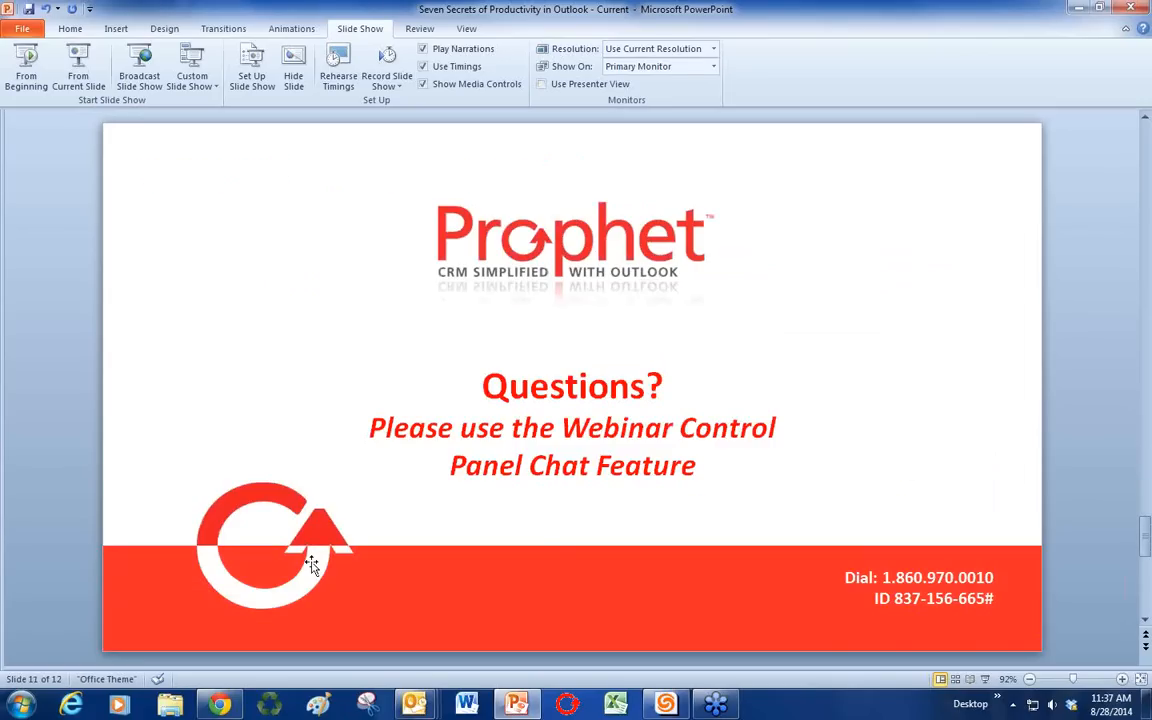